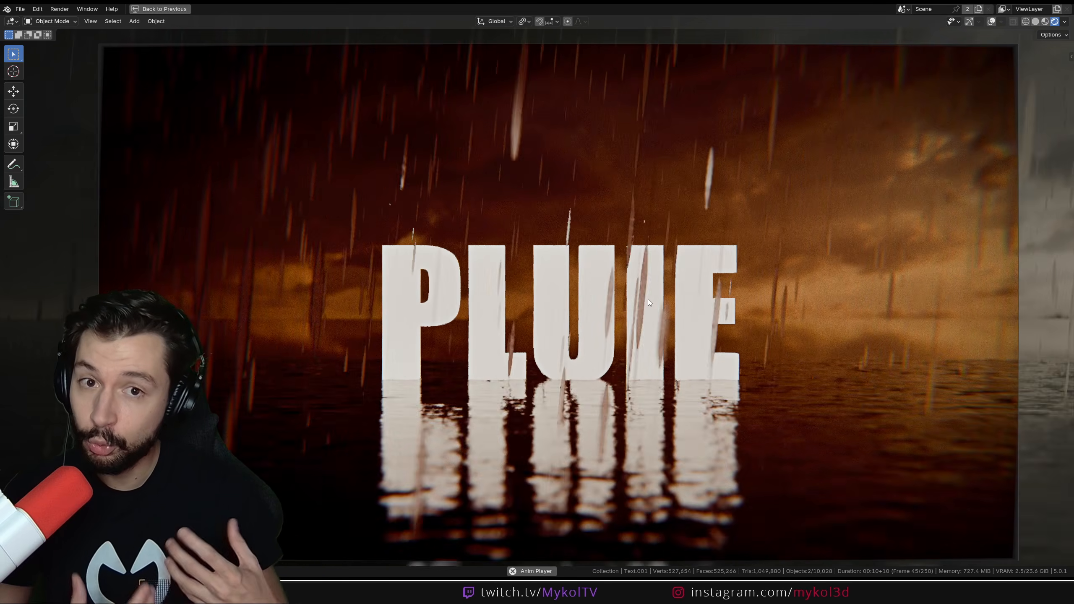
# Restore the full workspace layout and show the viewport overlays and gizmos.
pyautogui.hotkey('ctrl', 'space')
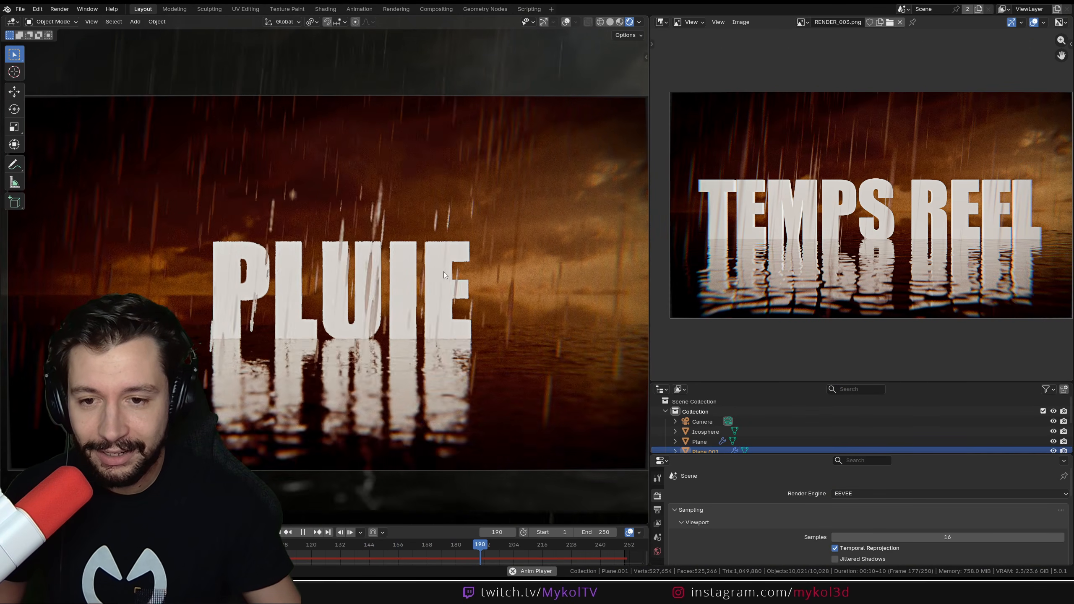
pyautogui.click(566, 21)
pyautogui.click(544, 22)
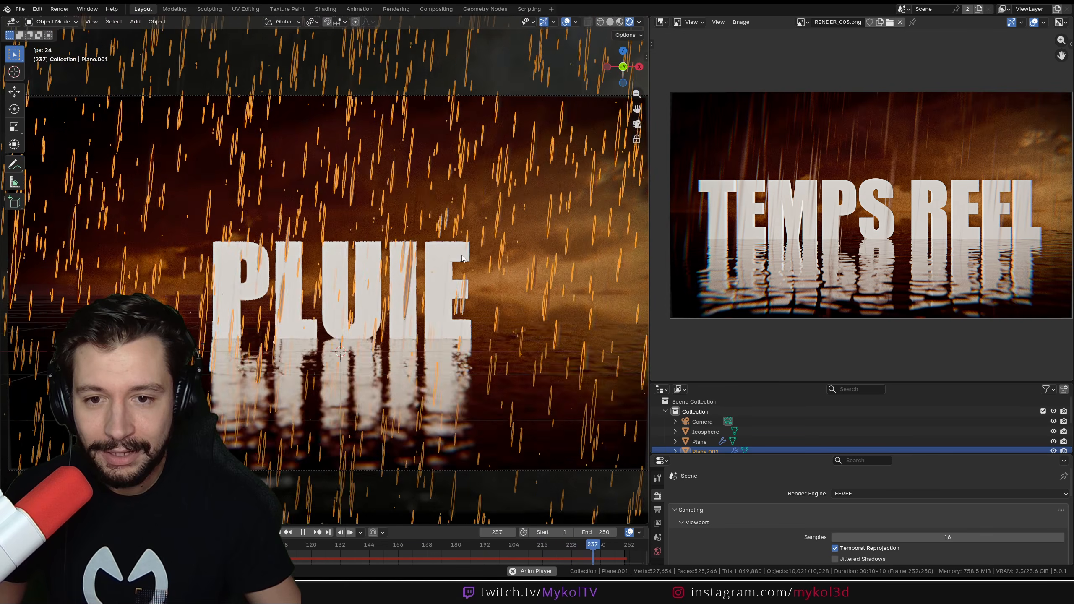
# Replace the wording of the 3D title above the water with BLENDER.
pyautogui.click(447, 256)
pyautogui.press('Tab')
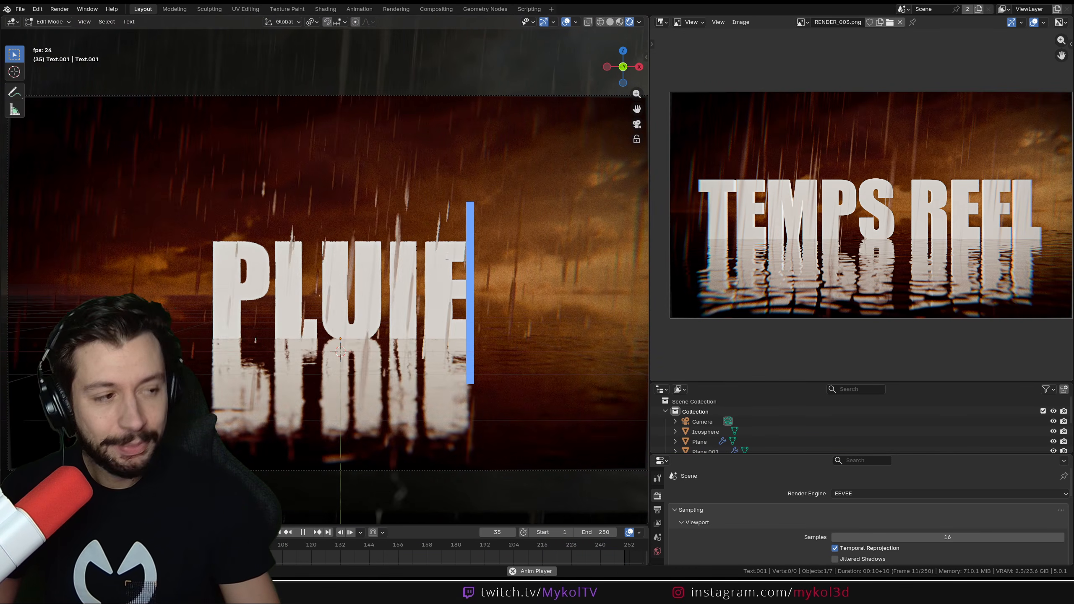
pyautogui.press('BackSpace')
pyautogui.press('BackSpace')
pyautogui.press('BackSpace')
pyautogui.press('BackSpace')
pyautogui.press('BackSpace')
pyautogui.write('BLENDER')
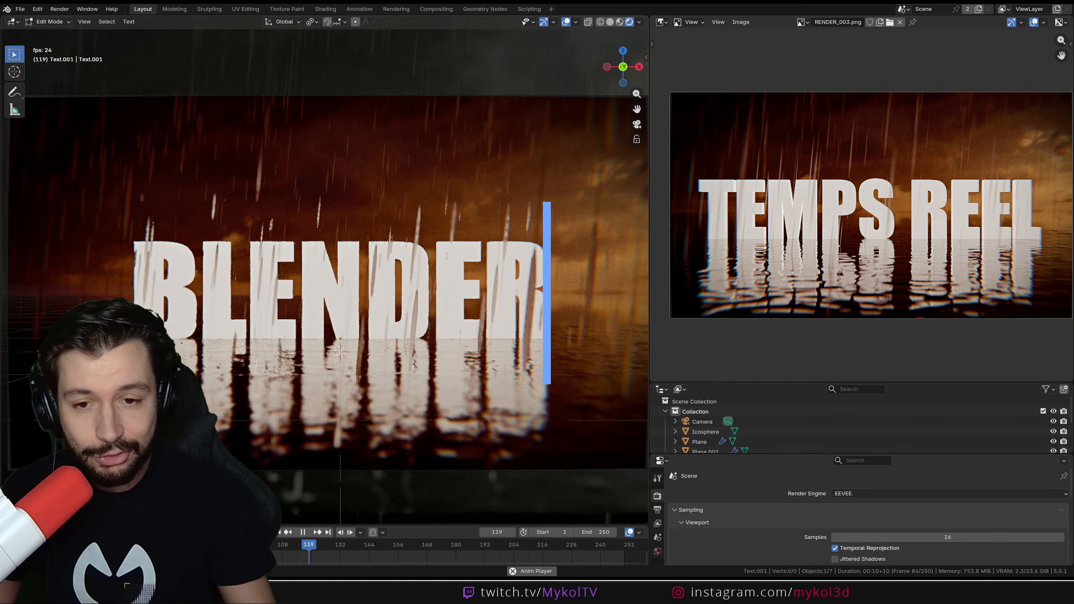
# Replace the 3D title's wording with MYKOL and return to Object Mode.
pyautogui.press('BackSpace')
pyautogui.press('BackSpace')
pyautogui.press('BackSpace')
pyautogui.press('BackSpace')
pyautogui.press('BackSpace')
pyautogui.press('BackSpace')
pyautogui.press('BackSpace')
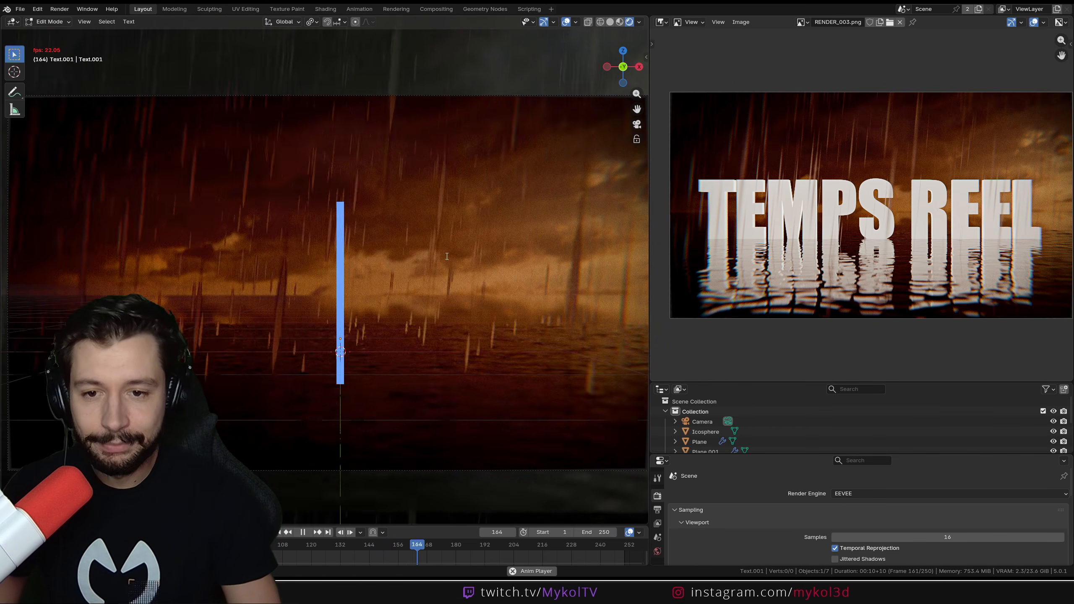
pyautogui.write('MYKJOOL')
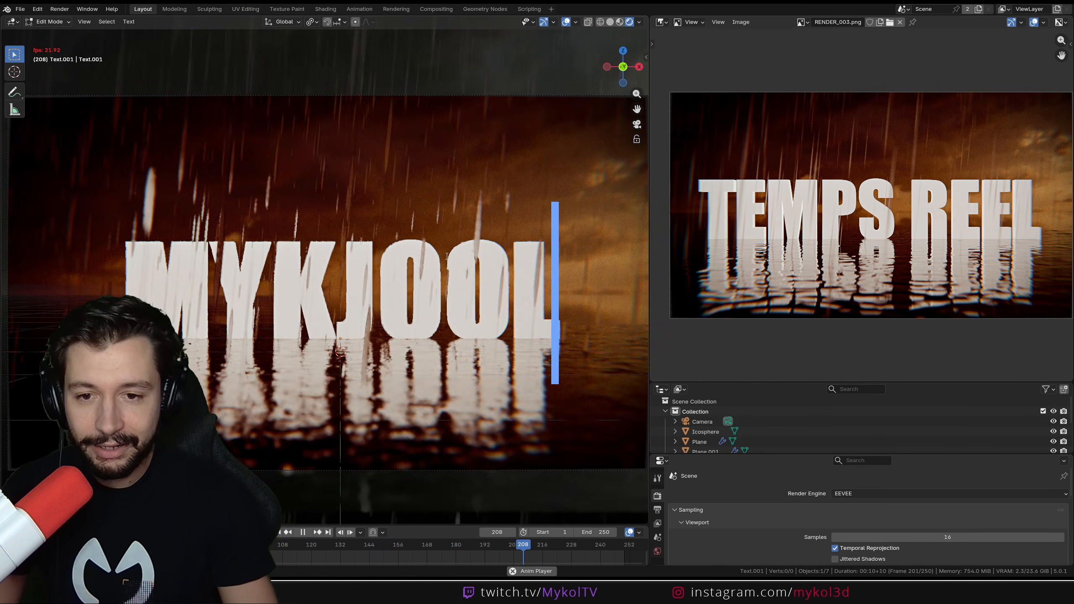
pyautogui.press('BackSpace')
pyautogui.press('BackSpace')
pyautogui.press('BackSpace')
pyautogui.press('BackSpace')
pyautogui.write('OL')
pyautogui.press('Tab')
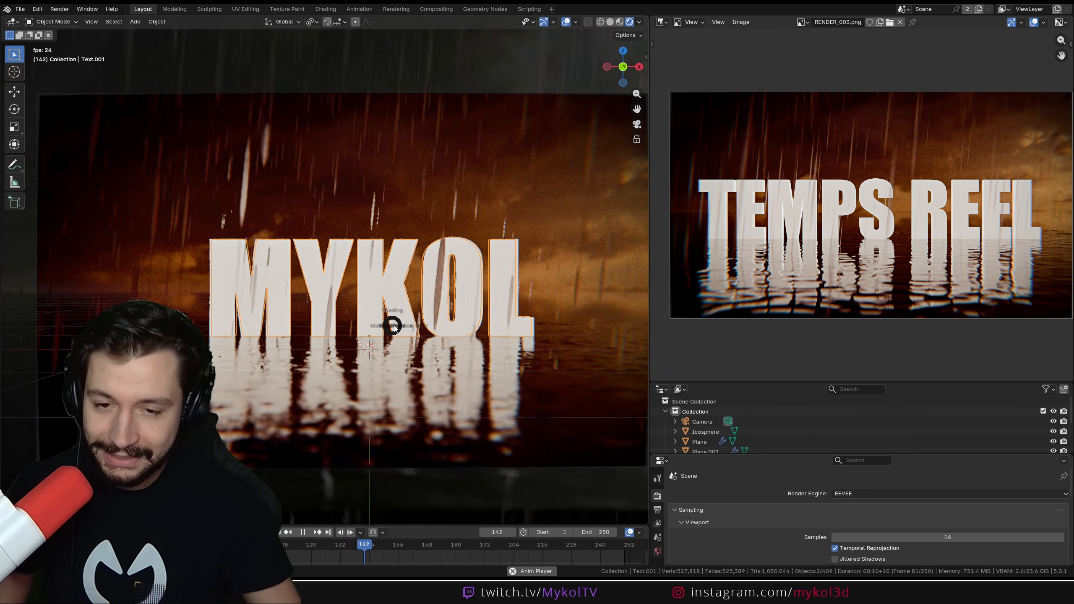
# Switch the viewport to solid shading and stop the animation playback.
pyautogui.press('z')
pyautogui.click(491, 319)
pyautogui.press('space')
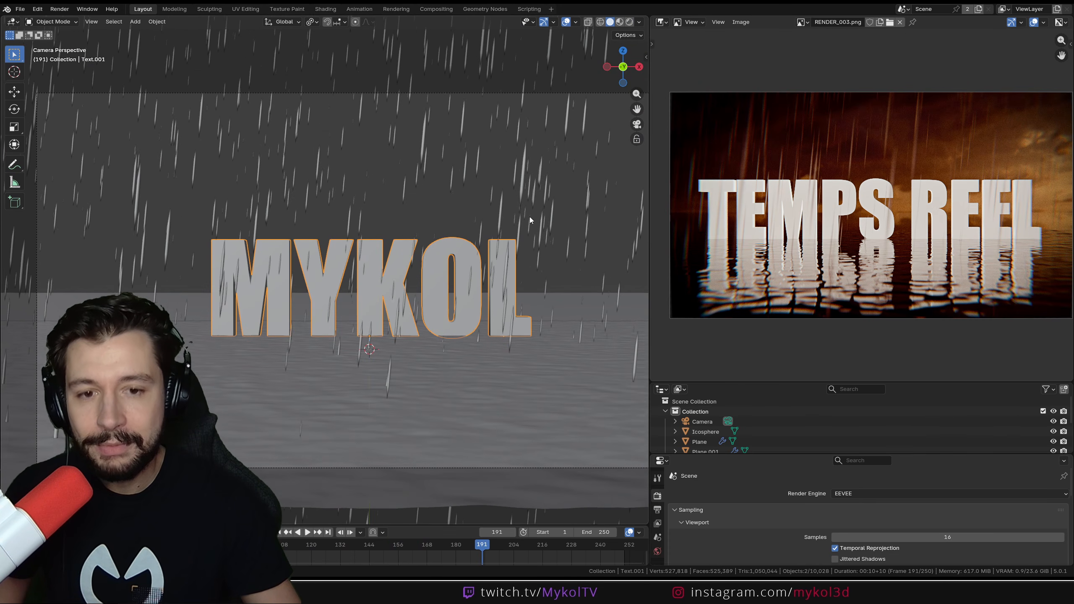
# Enlarge the RENDER_003.png image to examine the finished rain render, and return to the full workspace.
pyautogui.hotkey('ctrl', 'space')
pyautogui.scroll(3, 882, 233)
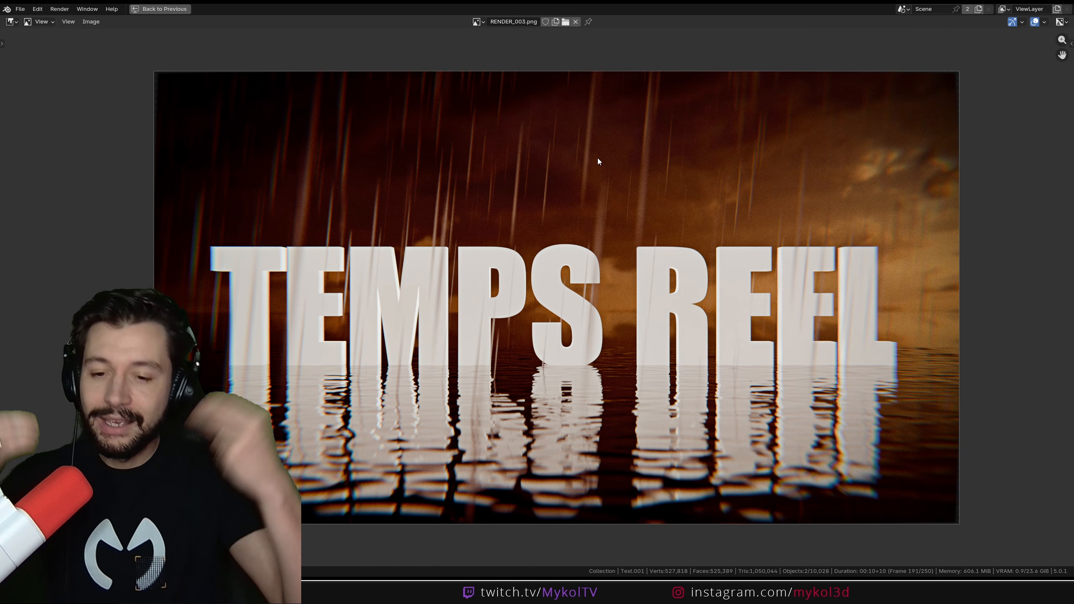
pyautogui.hotkey('ctrl', 'space')
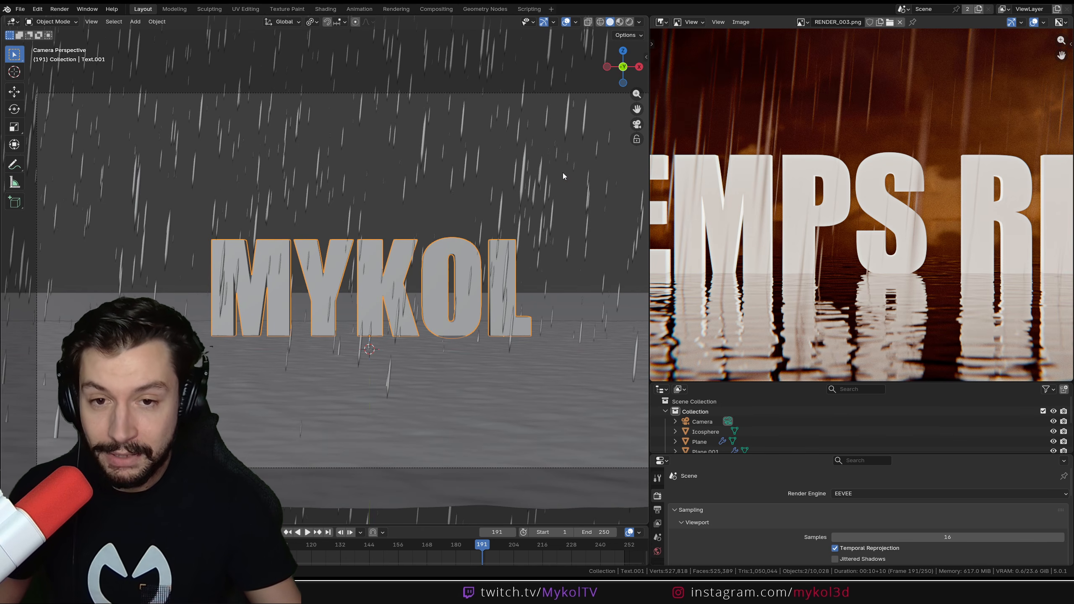
# Show the viewport in rendered shading and set the render engine to Cycles.
pyautogui.click(629, 21)
pyautogui.click(861, 494)
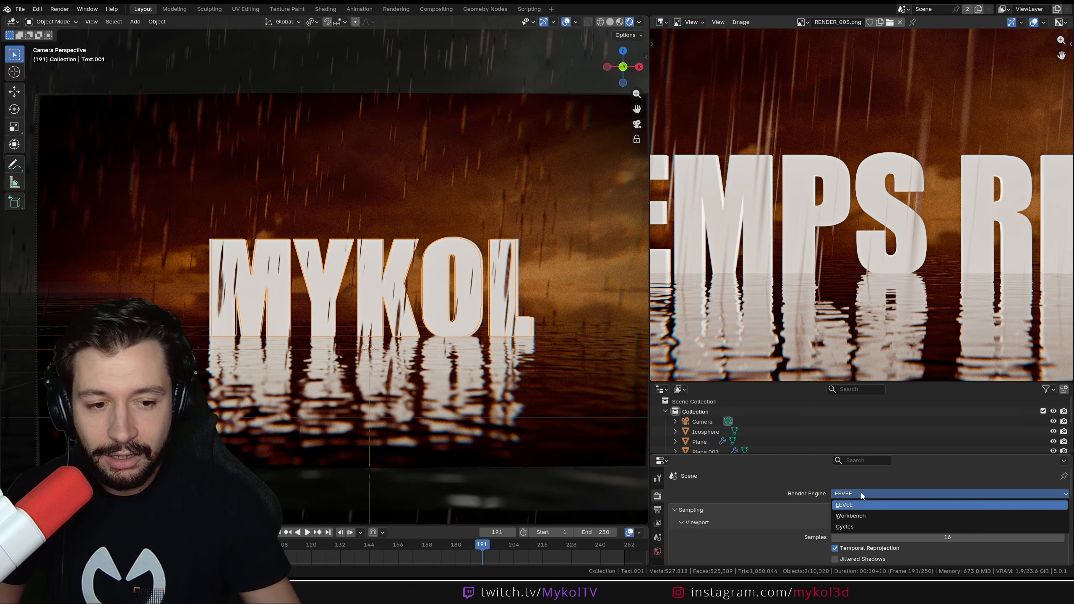
pyautogui.click(866, 523)
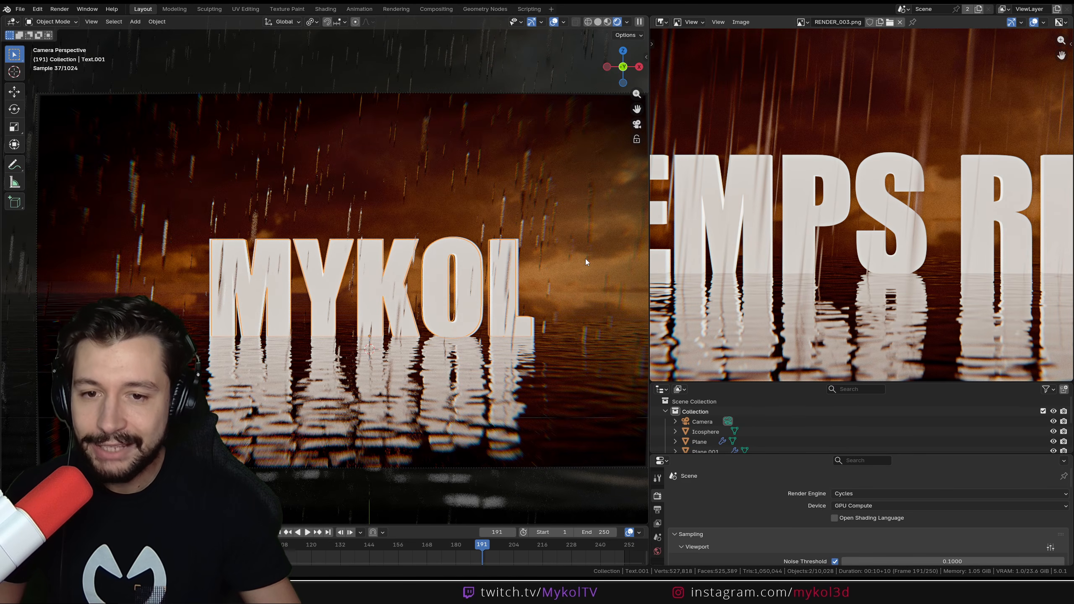
# Examine the Cycles preview without gizmos and overlays, and restore them along with solid shading.
pyautogui.click(531, 22)
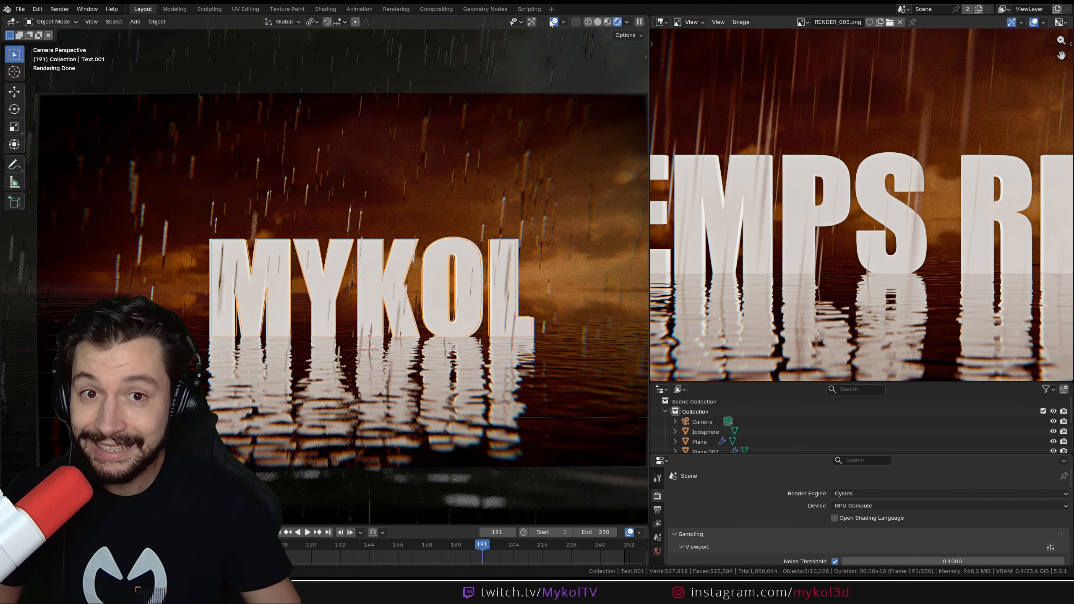
pyautogui.click(554, 22)
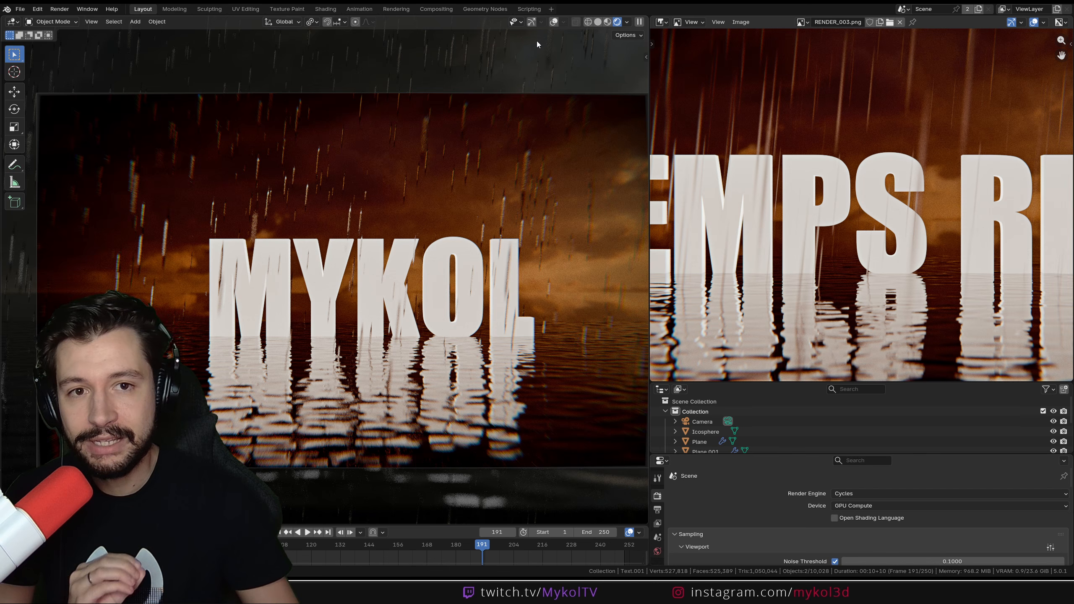
pyautogui.click(531, 22)
pyautogui.click(554, 22)
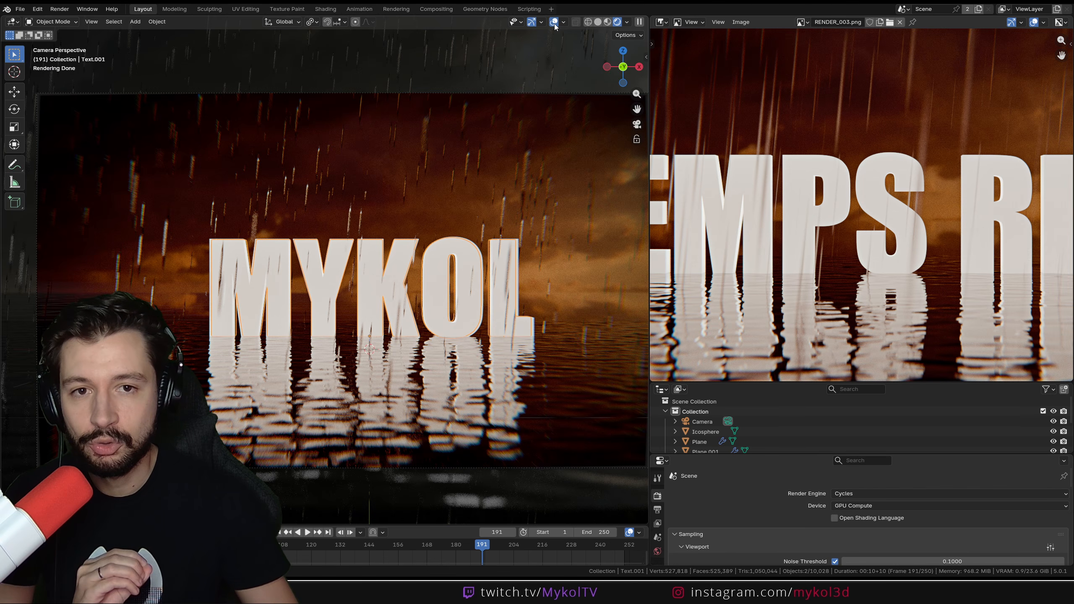
pyautogui.click(597, 22)
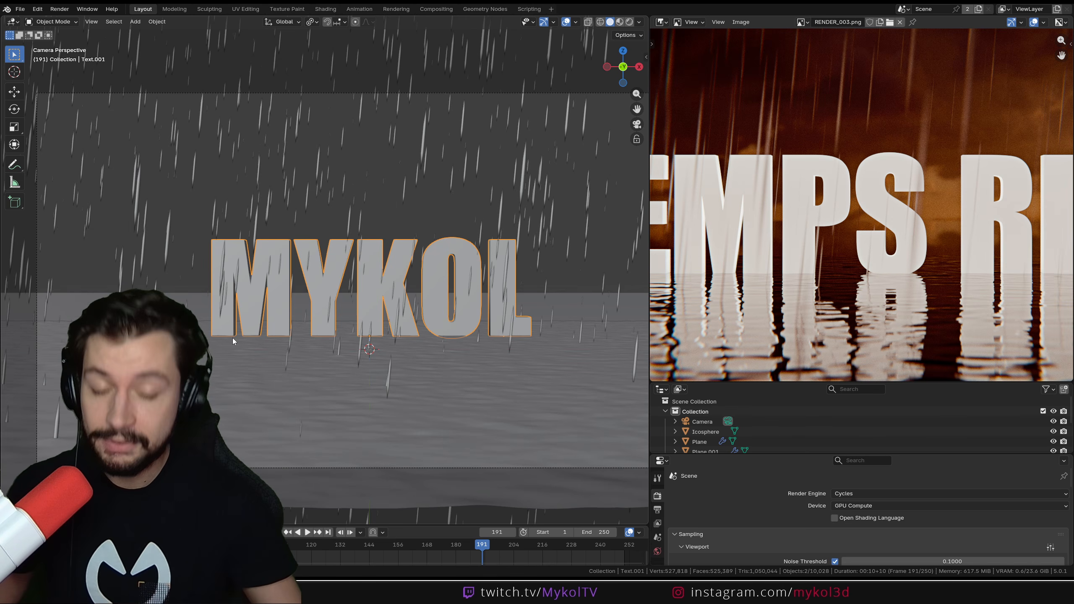
# Examine the TEMPS REEL reference render at full window size once more.
pyautogui.hotkey('ctrl', 'space')
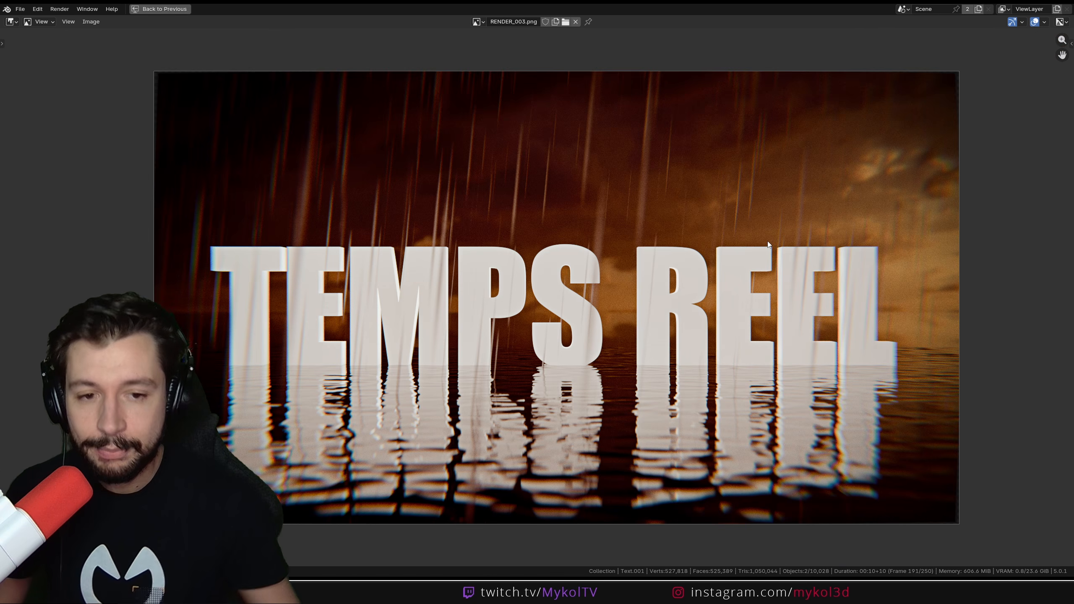
pyautogui.hotkey('ctrl', 'space')
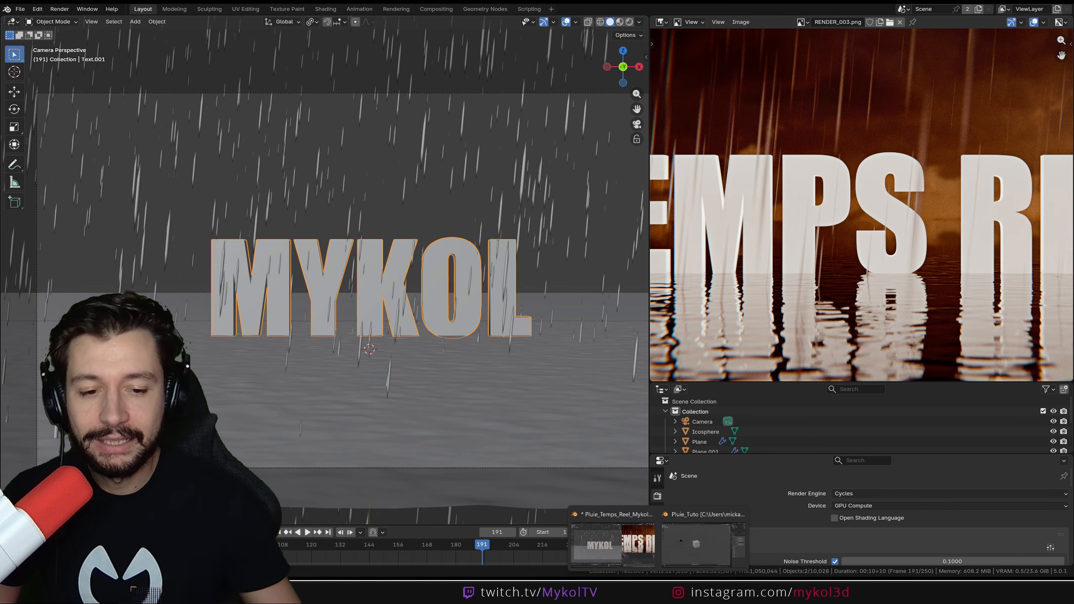
# Switch to the Blender window with the Pluie_Tuto file and save that file.
pyautogui.click(711, 535)
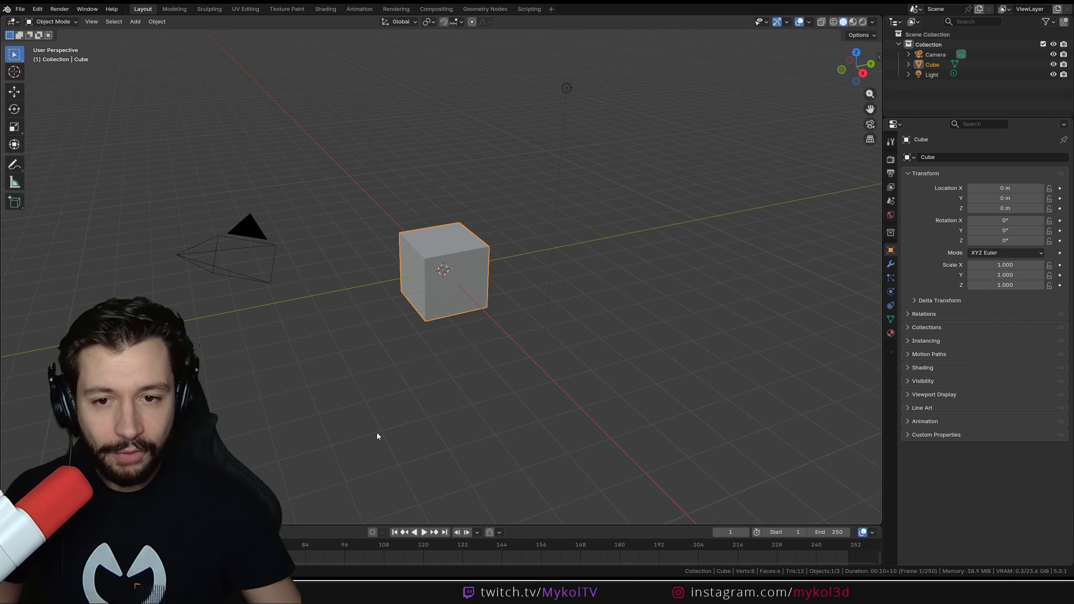
pyautogui.hotkey('ctrl', 's')
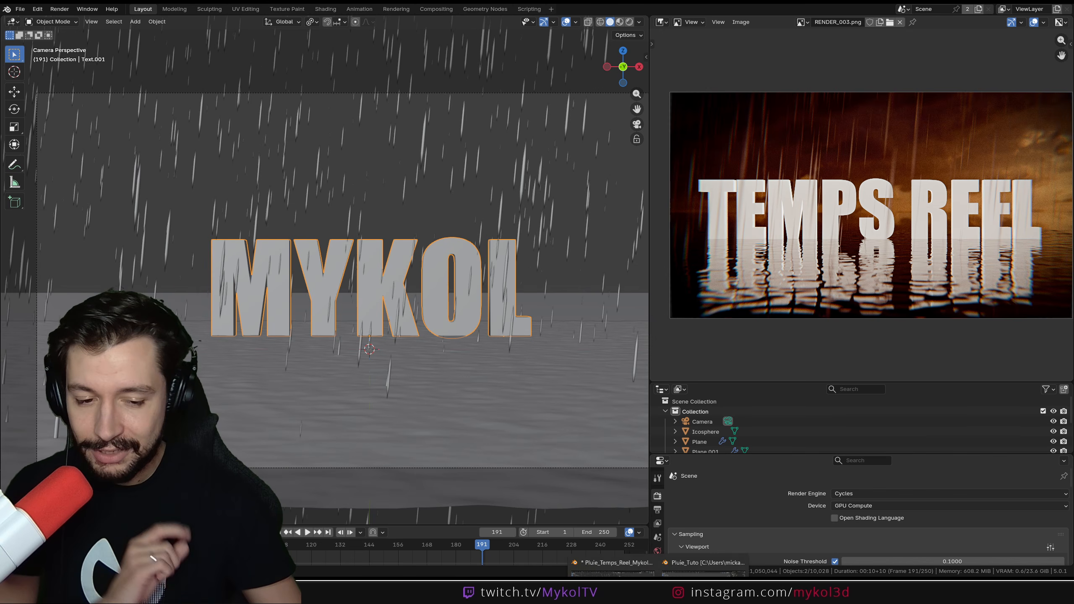
pyautogui.click(703, 548)
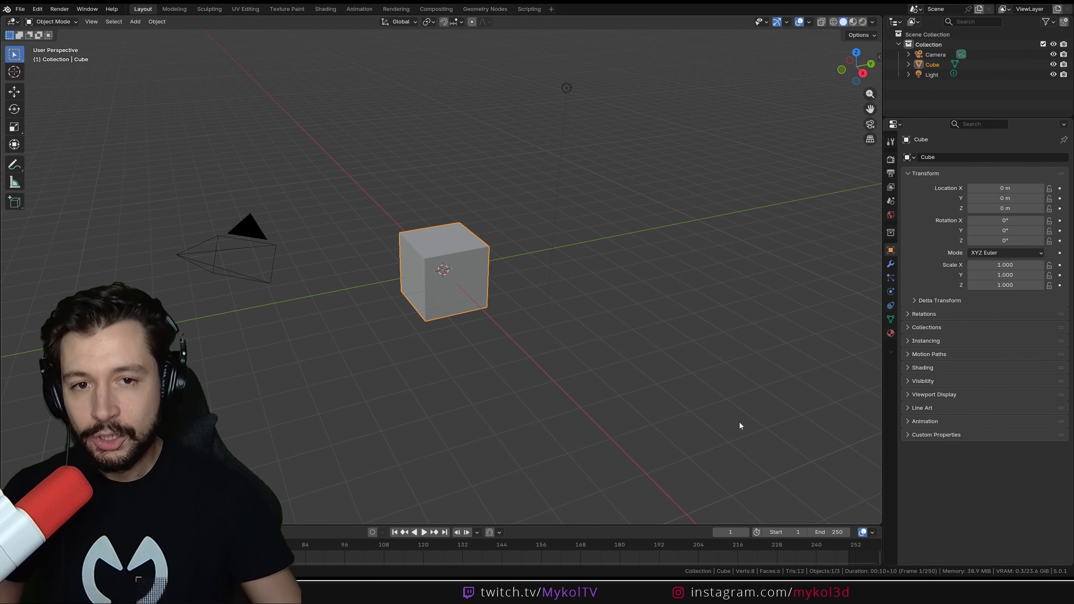
# Delete the default cube, camera and light from the scene.
pyautogui.moveTo(740, 425); pyautogui.dragTo(143, 64)
pyautogui.press('Delete')
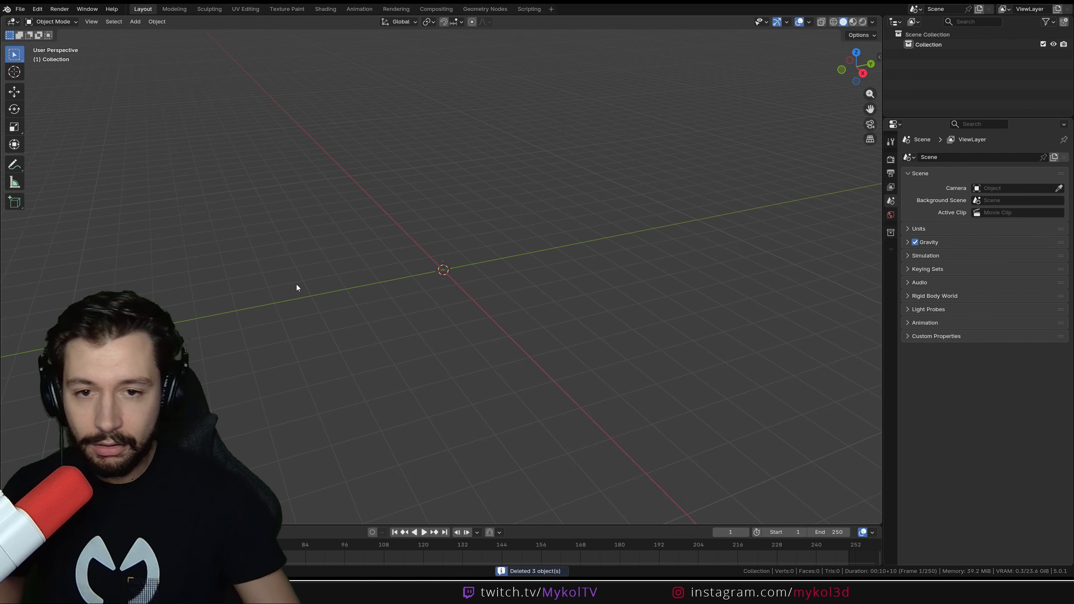
# Turn on the Screencast Keys display for the viewport and hide its settings.
pyautogui.click(879, 57)
pyautogui.click(875, 151)
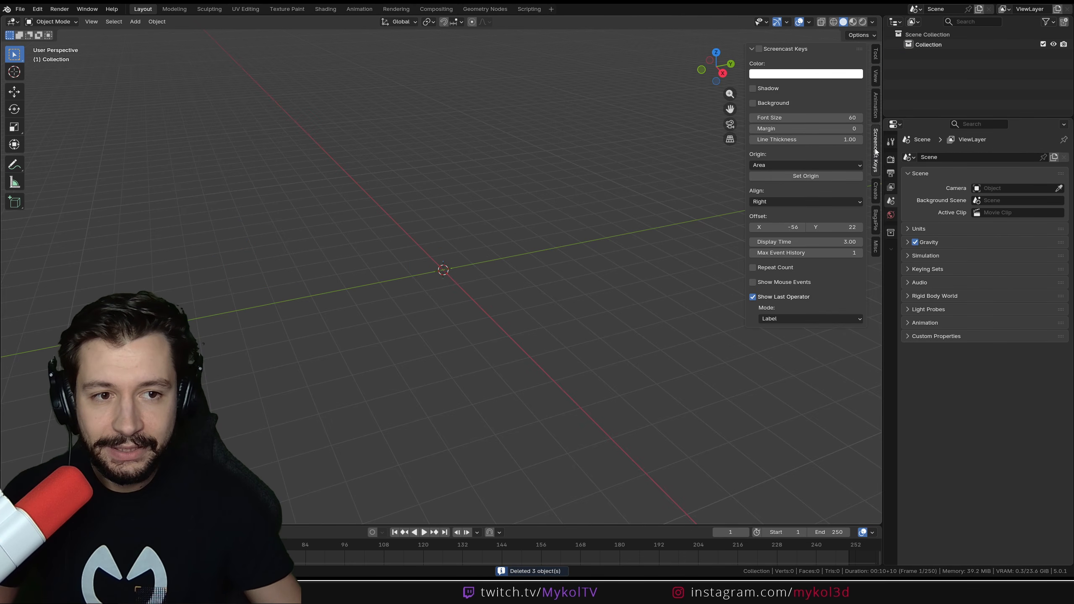
pyautogui.press('n')
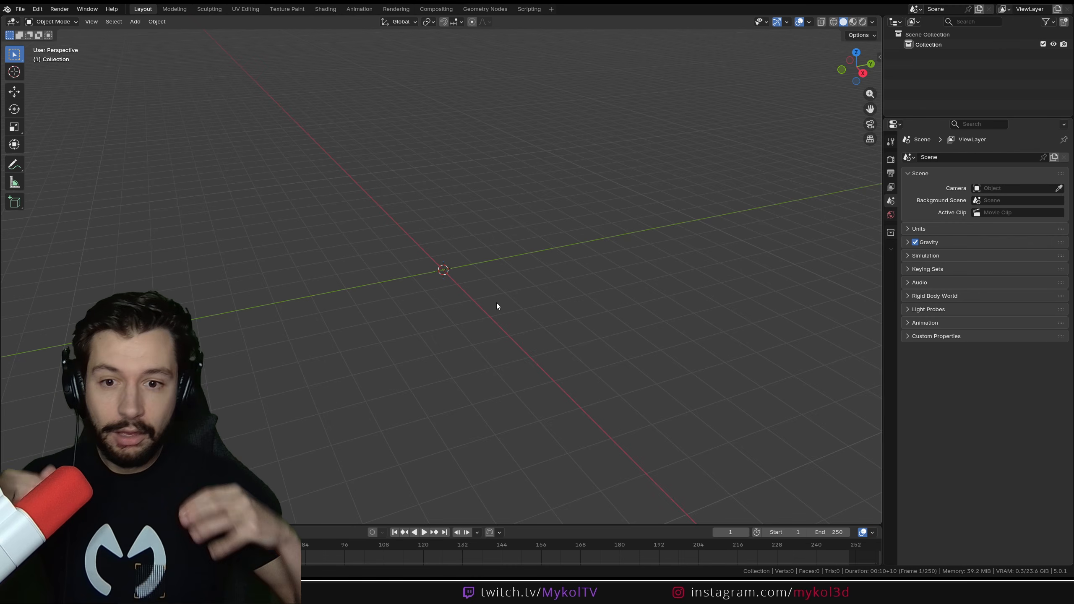
# Add a plane mesh at the world origin.
pyautogui.hotkey('shift', 'a')
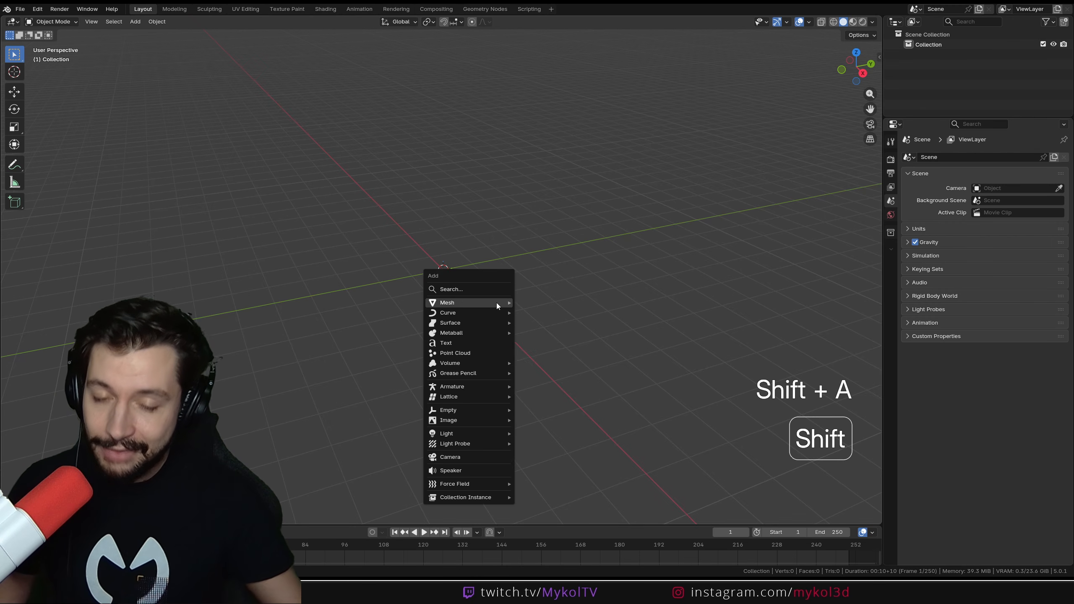
pyautogui.moveTo(497, 303)
pyautogui.click(545, 300)
pyautogui.scroll(5, 520, 366)
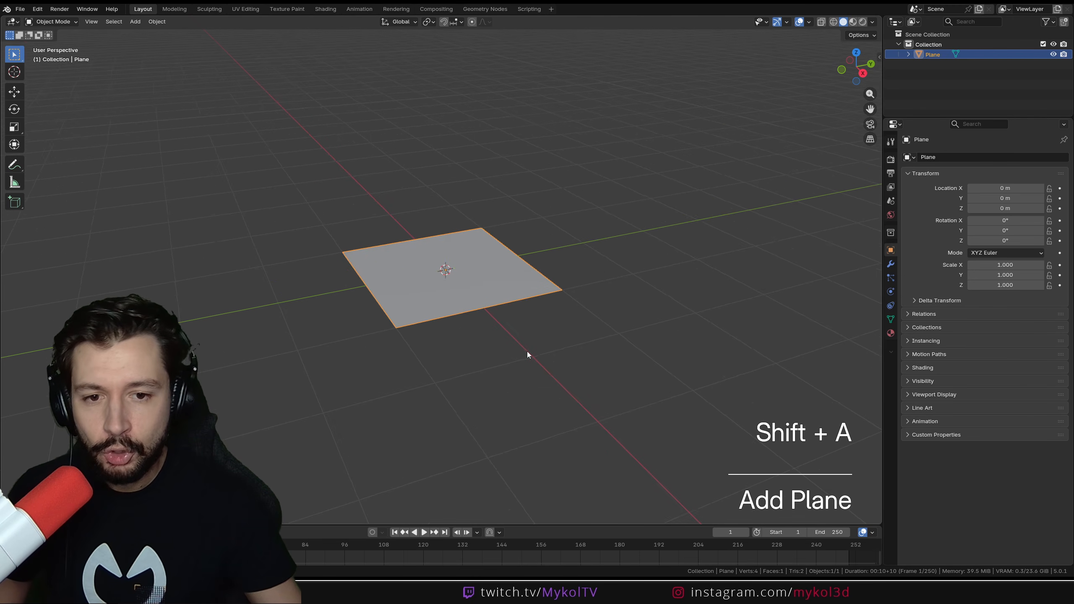
# Scale the plane up uniformly to about 5.7 m per side.
pyautogui.moveTo(527, 355); pyautogui.dragTo(552, 308, button='middle')
pyautogui.press('s')
pyautogui.click(654, 317)
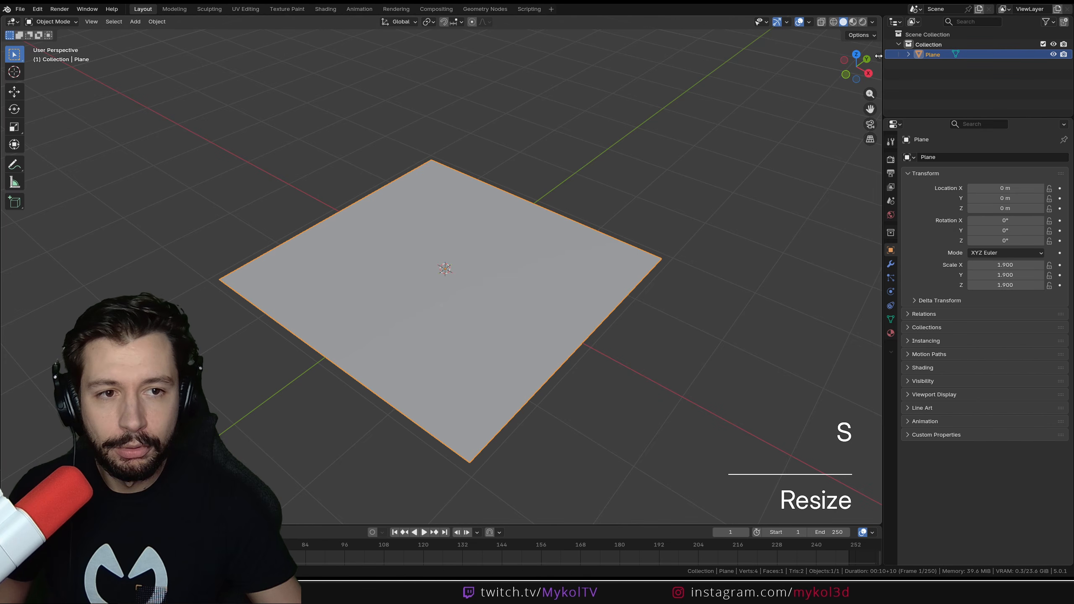
pyautogui.click(880, 56)
pyautogui.press('s')
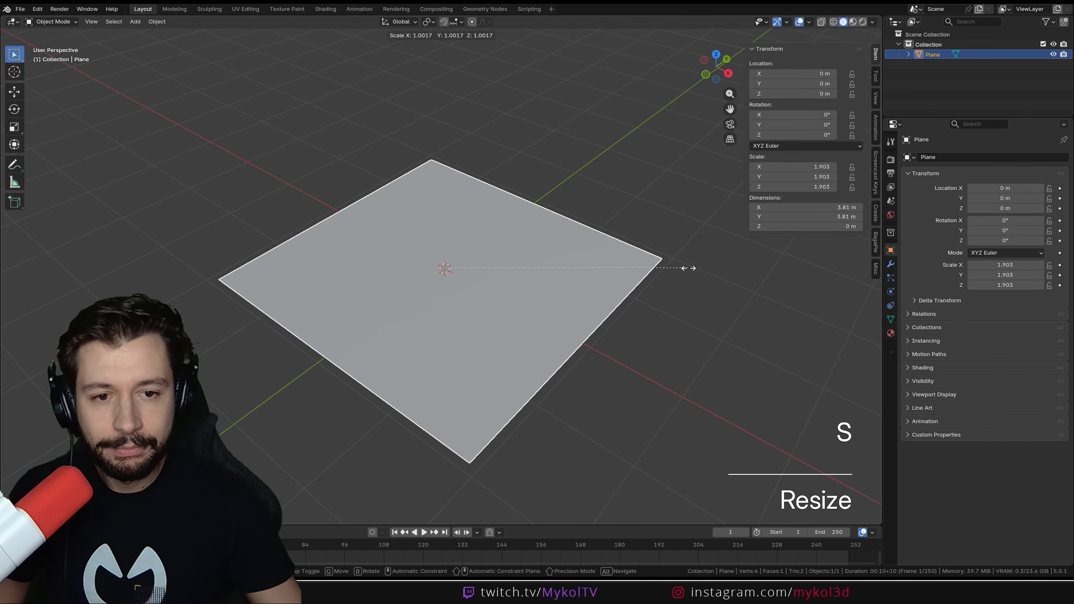
pyautogui.click(805, 260)
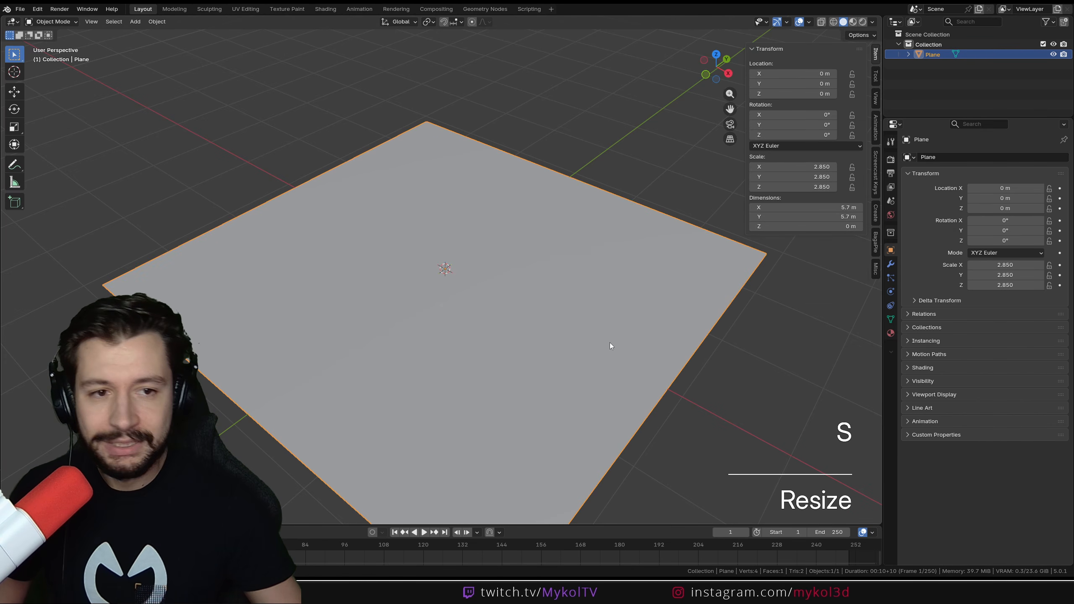
# Apply the scale of the enlarged plane.
pyautogui.moveTo(612, 348); pyautogui.dragTo(719, 307, button='middle')
pyautogui.hotkey('ctrl', 'a')
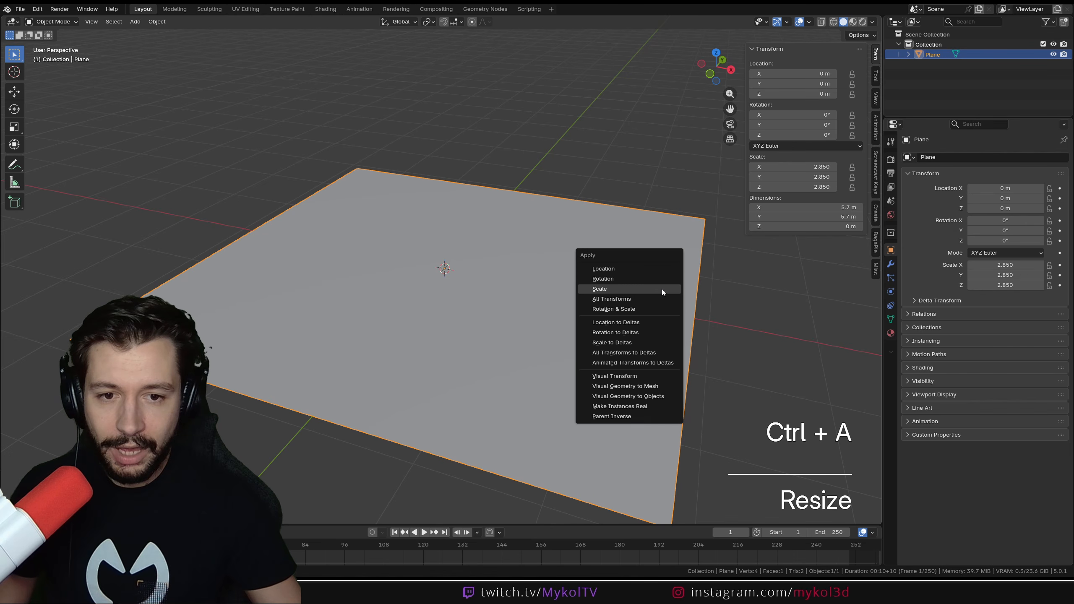
pyautogui.click(662, 289)
# Duplicate the plane and place the copy 5 m above the original along the Z axis.
pyautogui.moveTo(655, 217); pyautogui.dragTo(659, 291, button='middle')
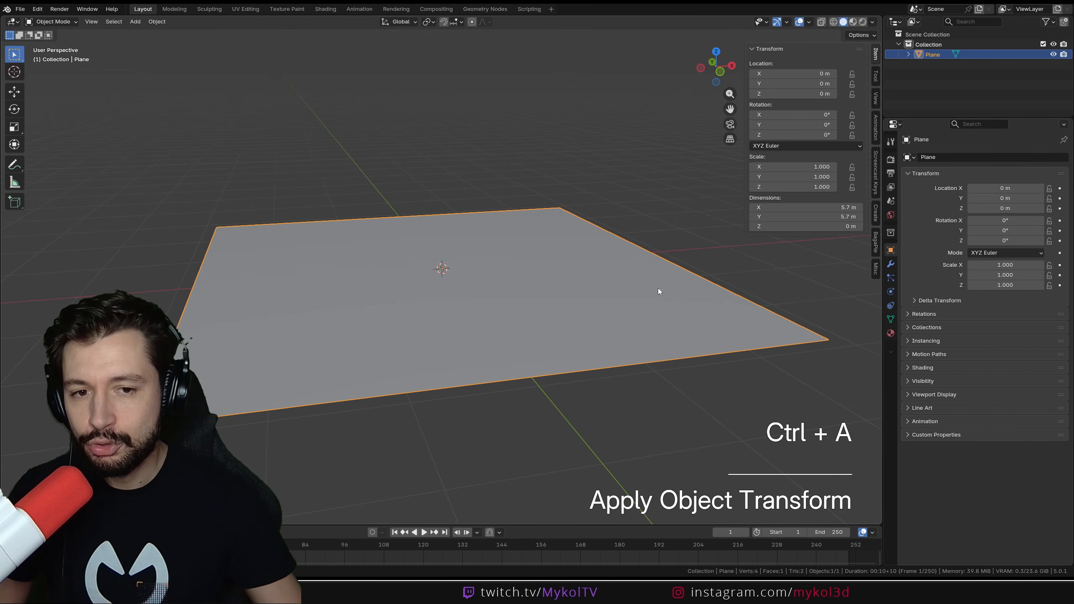
pyautogui.moveTo(354, 269); pyautogui.dragTo(479, 249, button='middle')
pyautogui.scroll(-4, 491, 374)
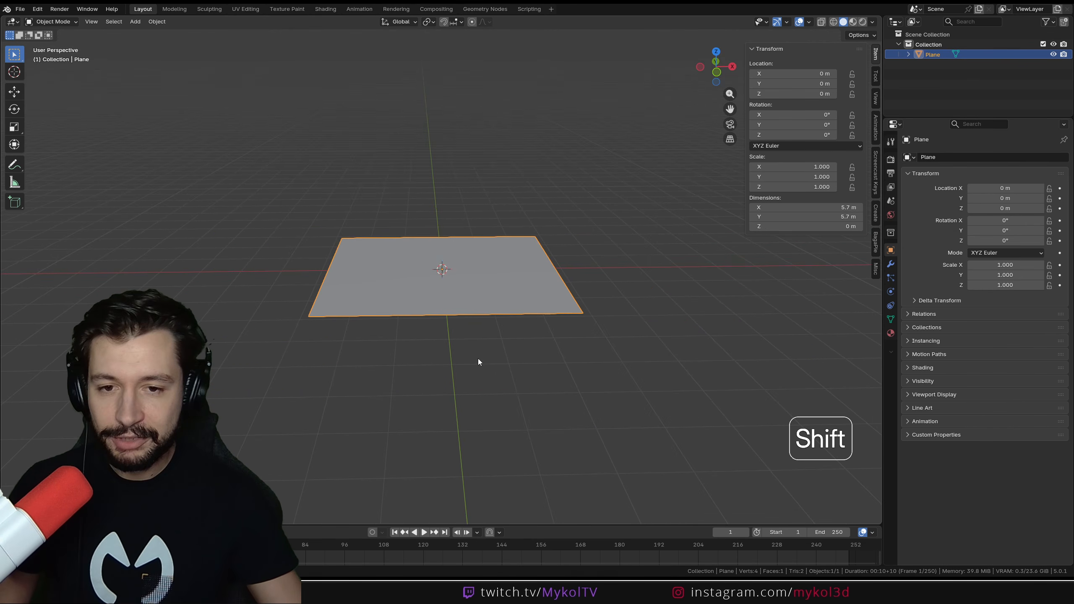
pyautogui.hotkey('shift', 'd')
pyautogui.press('z')
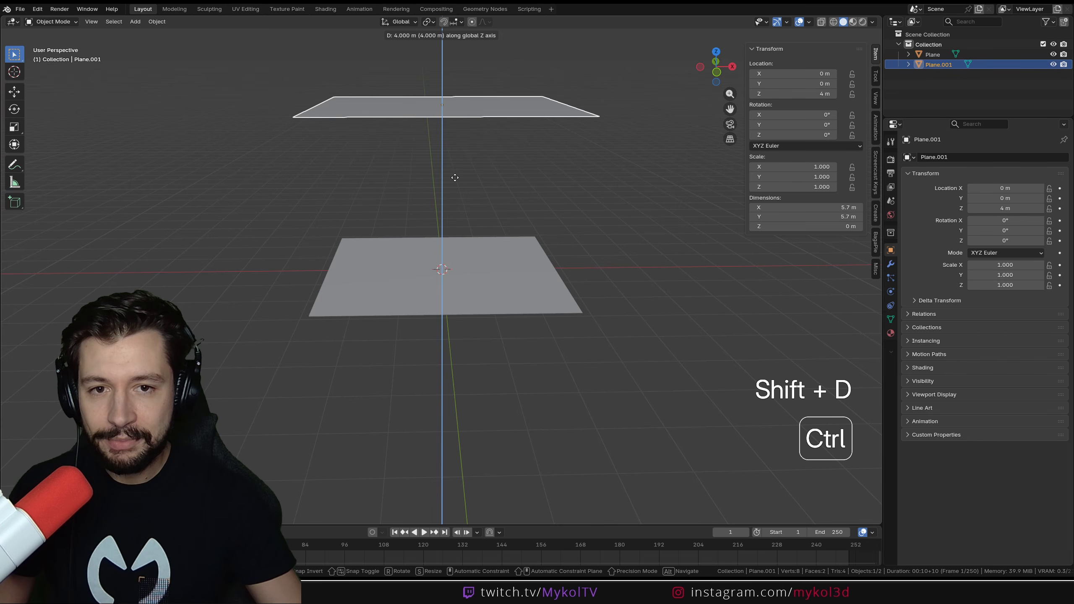
pyautogui.click(479, 261)
# Add a particle system to the raised plane.
pyautogui.moveTo(478, 261); pyautogui.dragTo(453, 285, button='middle')
pyautogui.click(400, 237)
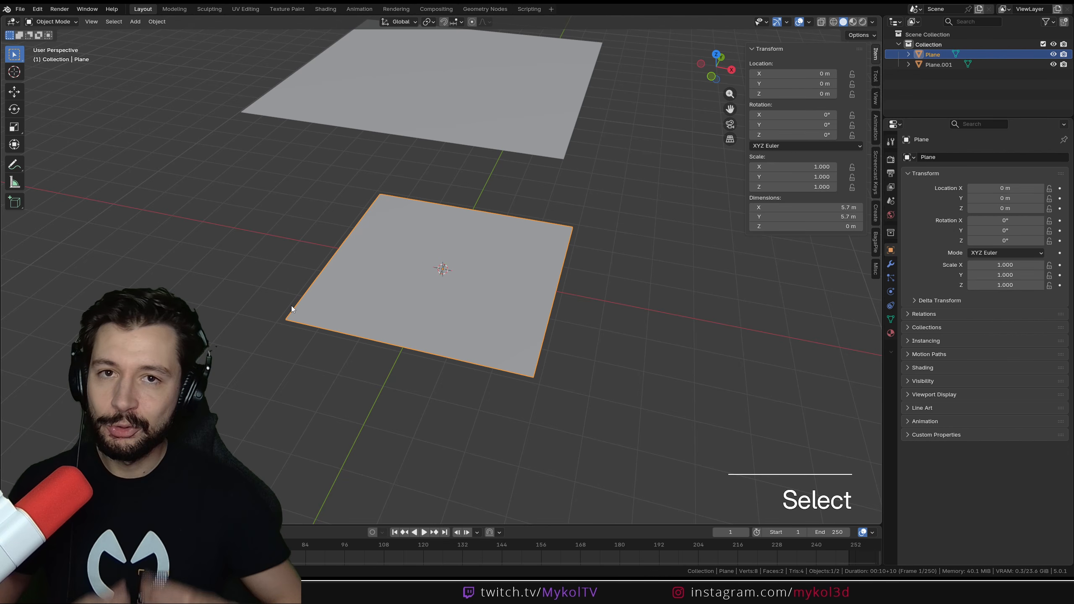
pyautogui.click(413, 111)
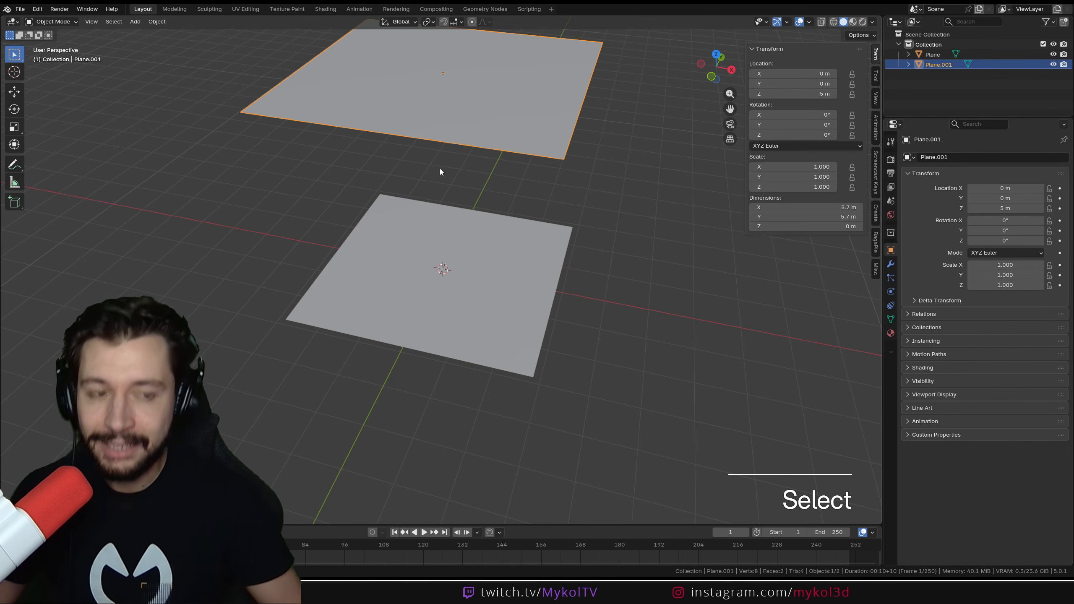
pyautogui.keyDown('shift'); pyautogui.moveTo(499, 261); pyautogui.dragTo(550, 313, button='middle'); pyautogui.keyUp('shift')
pyautogui.keyDown('shift'); pyautogui.moveTo(588, 277); pyautogui.dragTo(557, 249, button='middle'); pyautogui.keyUp('shift')
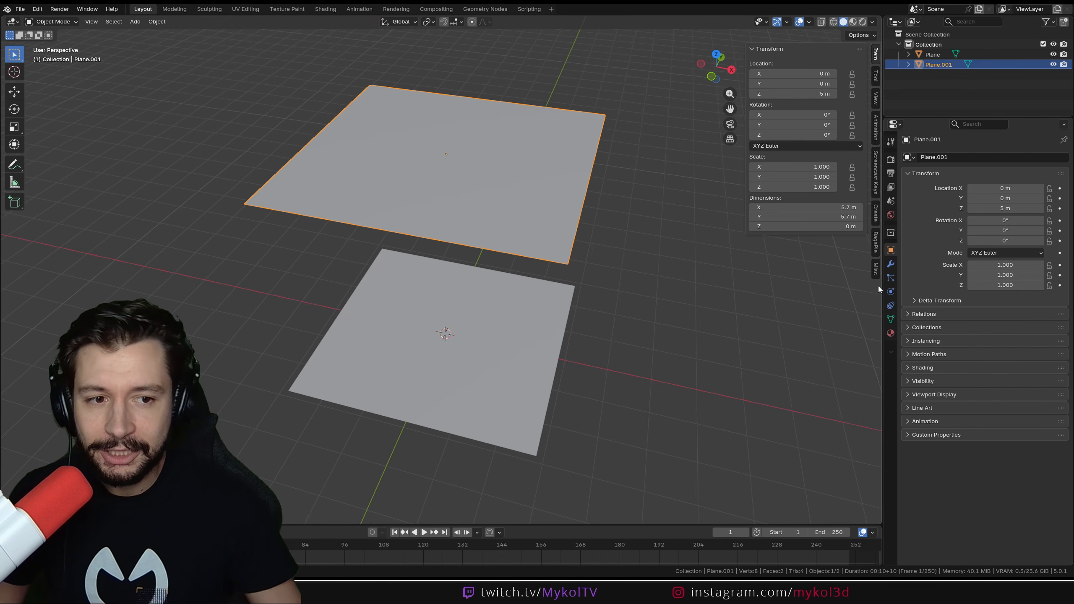
pyautogui.click(891, 278)
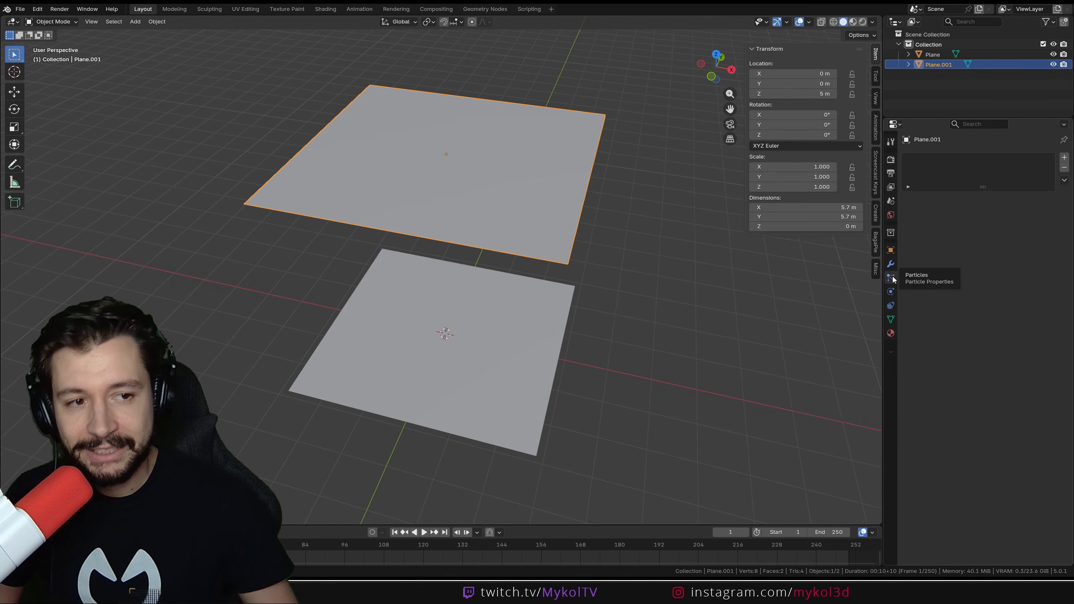
pyautogui.click(1065, 157)
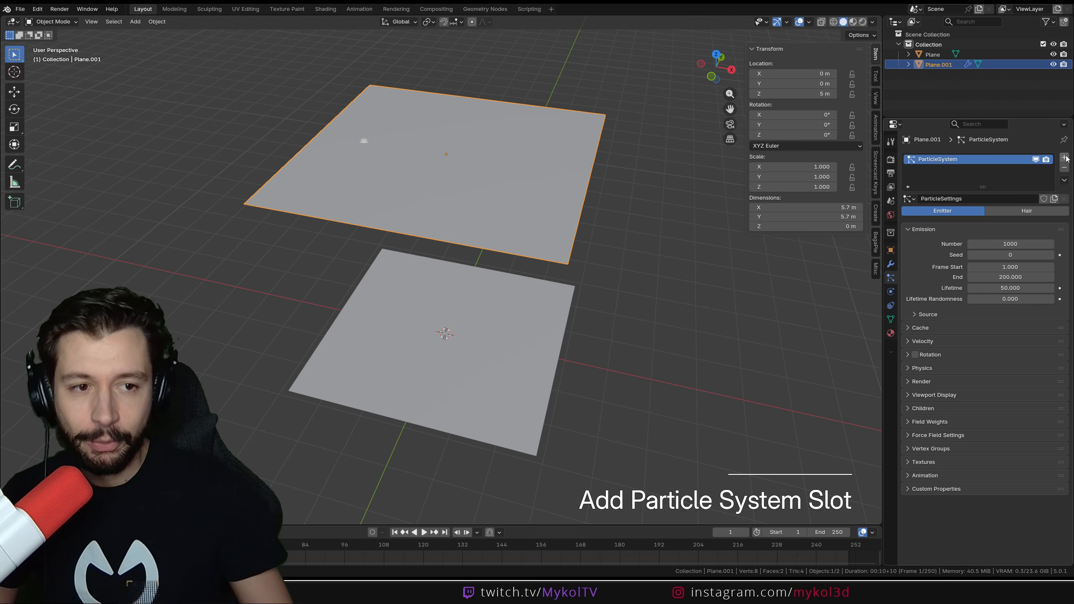
# Rename both the particle system and its settings to "Pluie".
pyautogui.click(935, 162)
pyautogui.write('Plule')
pyautogui.press('Return')
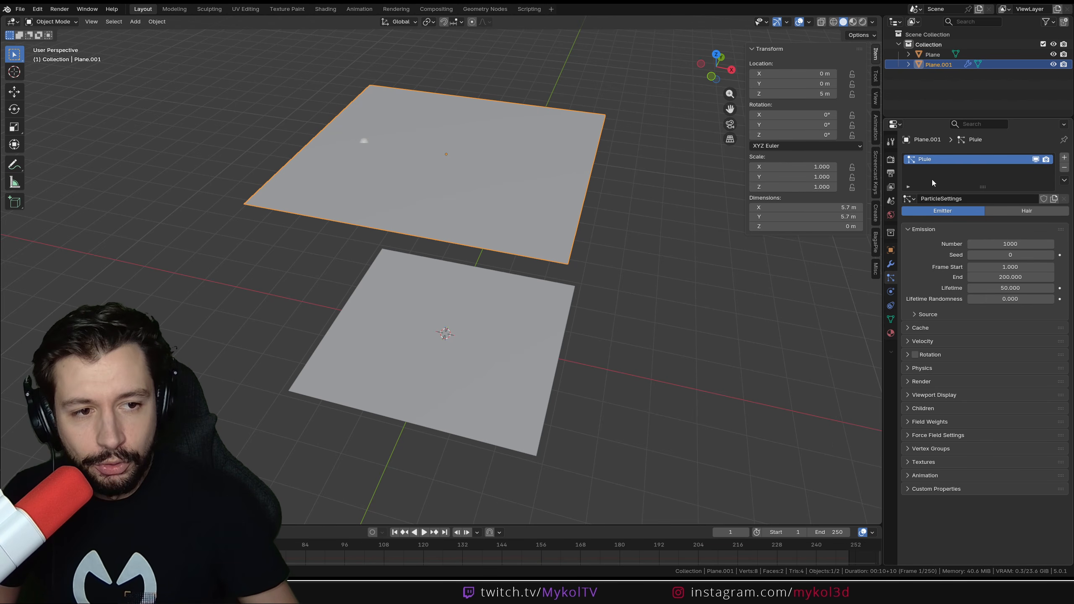
pyautogui.click(954, 200)
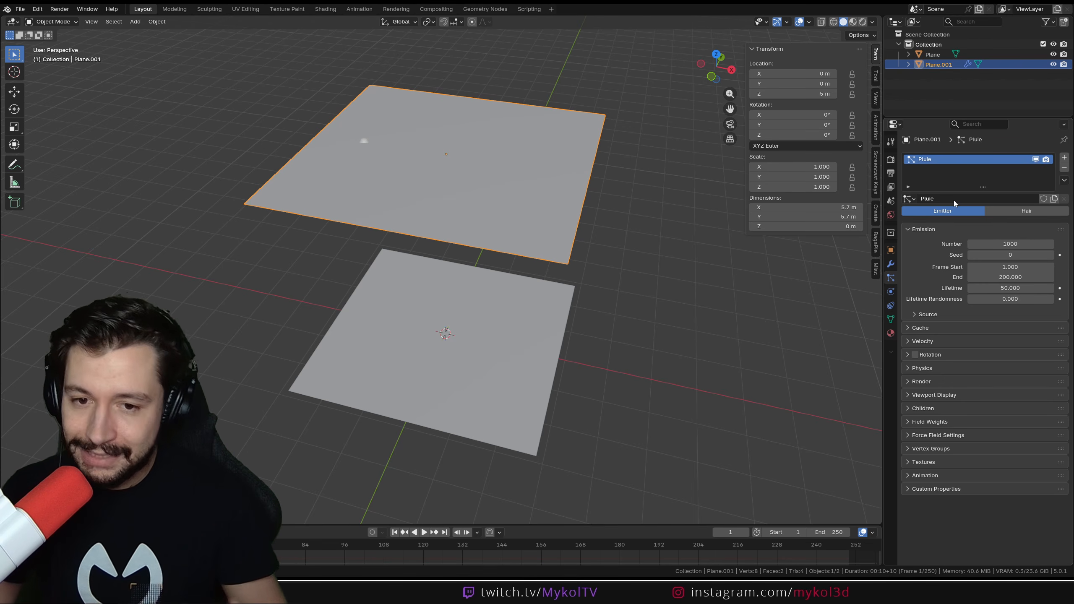
# Play the particle animation to watch the fall between the two planes, stop it and return to frame 1.
pyautogui.moveTo(638, 218); pyautogui.dragTo(569, 264, button='middle')
pyautogui.press('space')
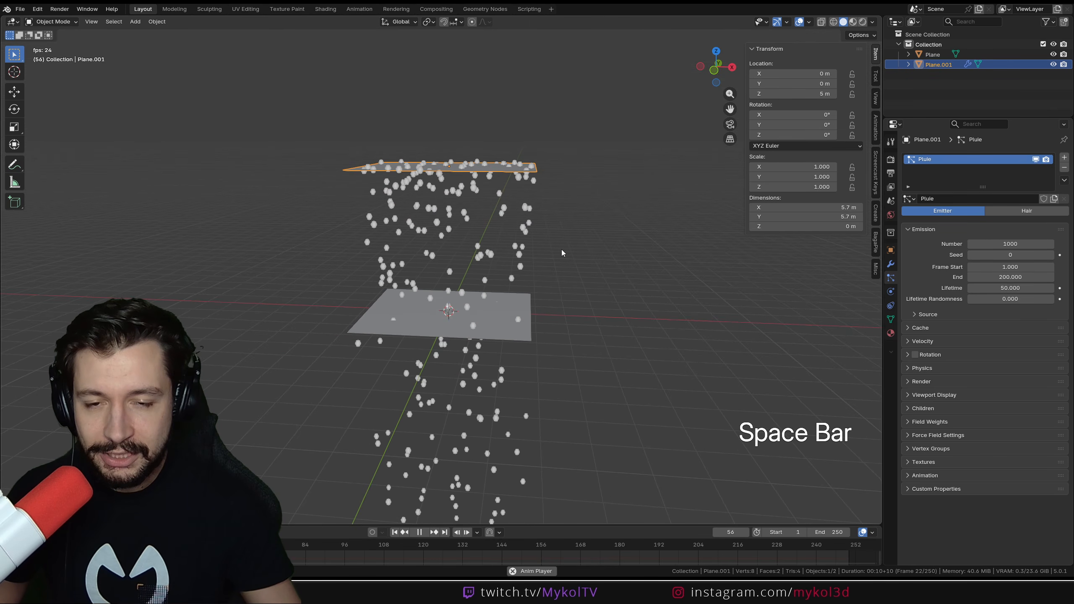
pyautogui.press('space')
pyautogui.hotkey('shift', 'Left')
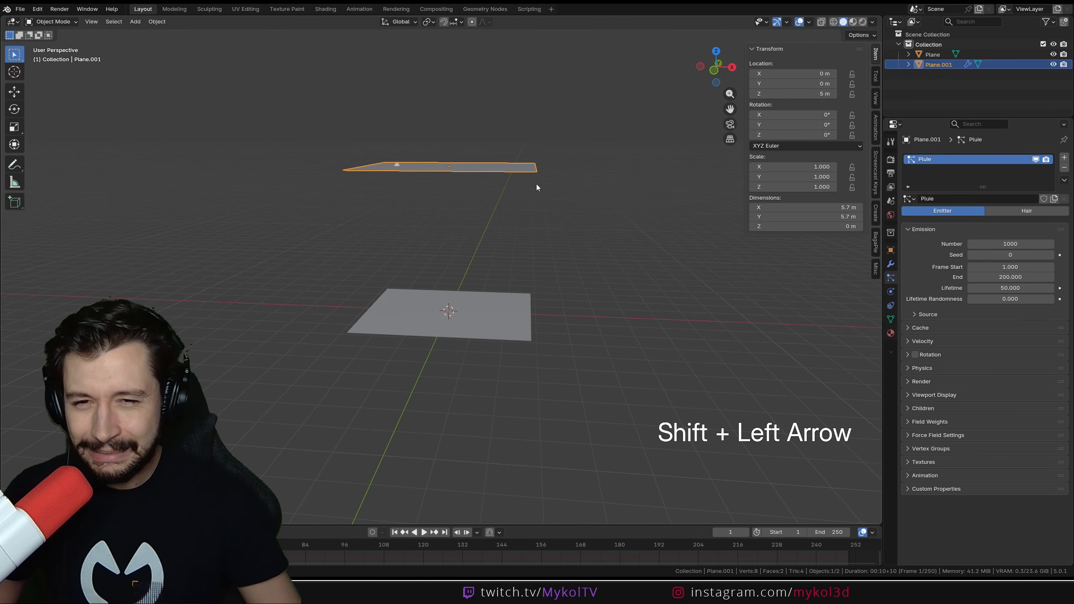
# Play the simulation in a closer front view and examine how particles leave the raised plane.
pyautogui.moveTo(536, 184); pyautogui.dragTo(480, 217, button='middle')
pyautogui.press('KP_1')
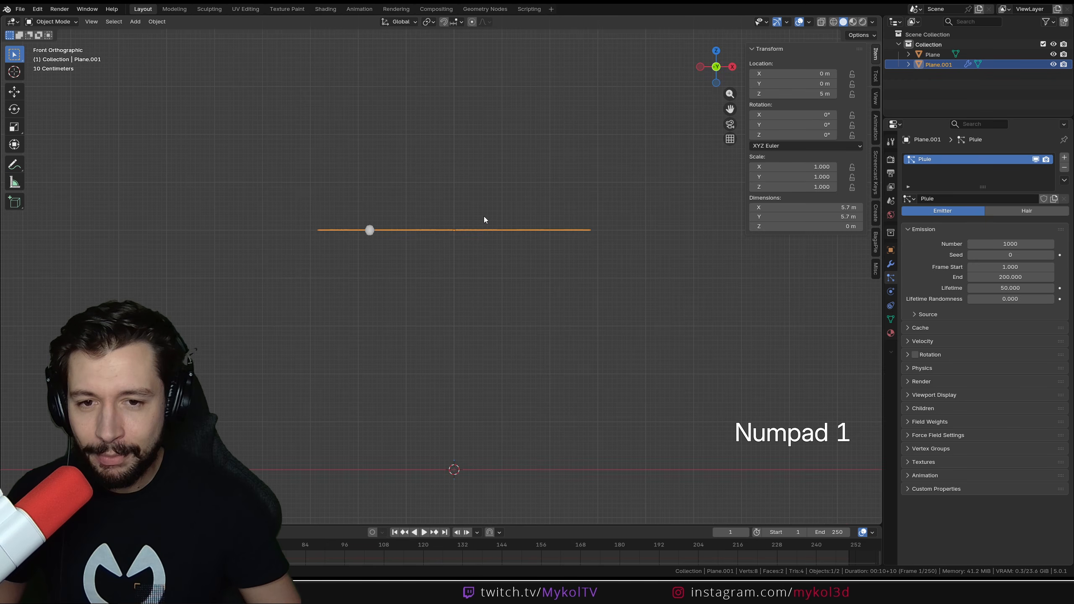
pyautogui.scroll(3, 484, 214)
pyautogui.press('space')
pyautogui.press('space')
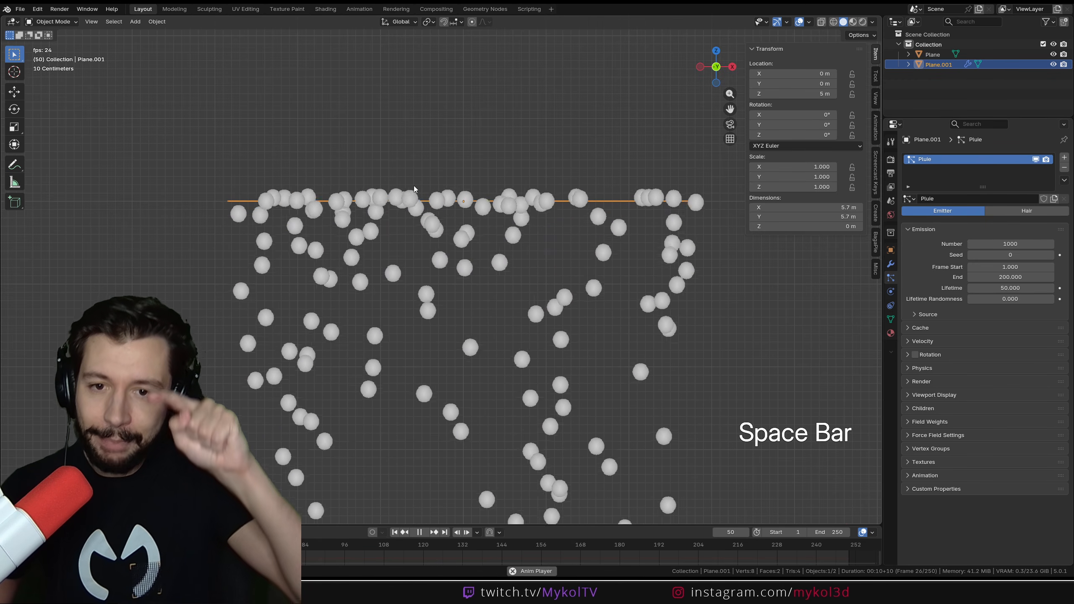
pyautogui.press('space')
pyautogui.moveTo(415, 185); pyautogui.dragTo(465, 252, button='middle')
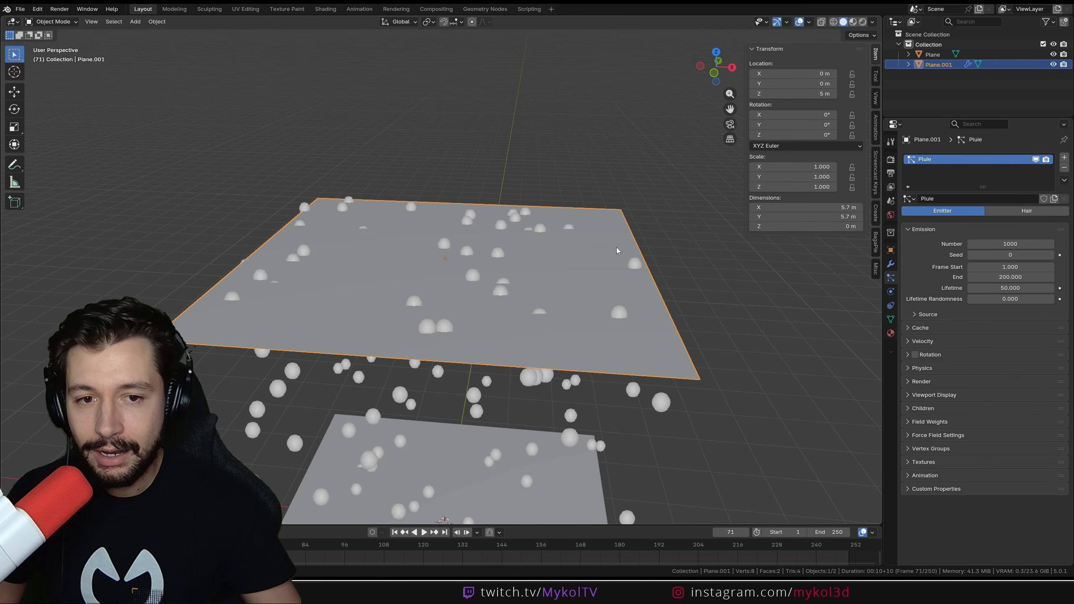
pyautogui.moveTo(549, 227); pyautogui.dragTo(514, 259, button='middle')
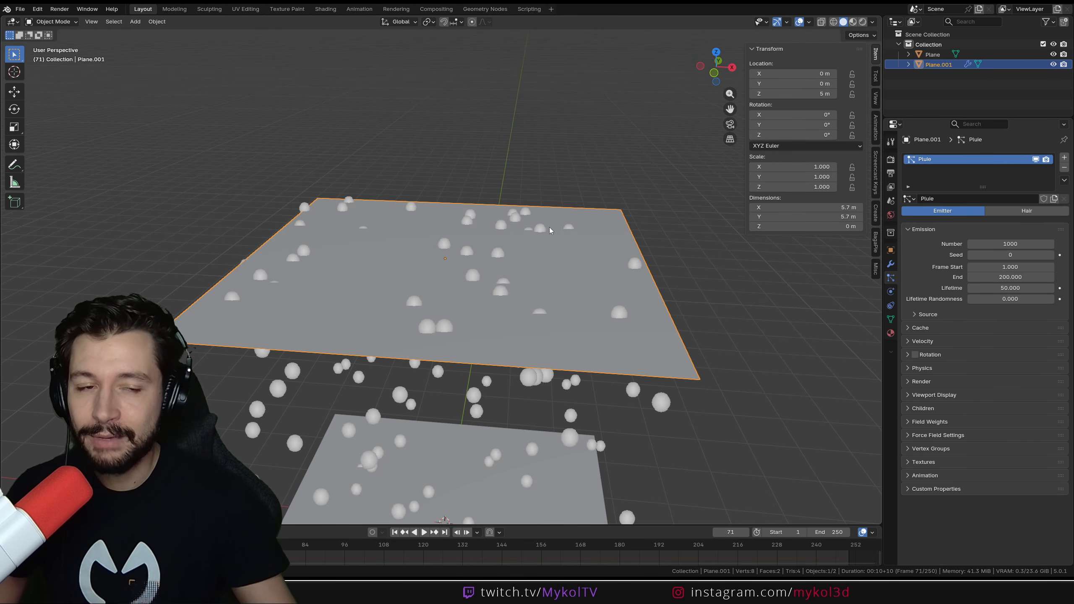
# Draw an upward annotation arrow over the middle of the raised plane and undo it.
pyautogui.press('d')
pyautogui.moveTo(447, 206); pyautogui.dragTo(476, 203)
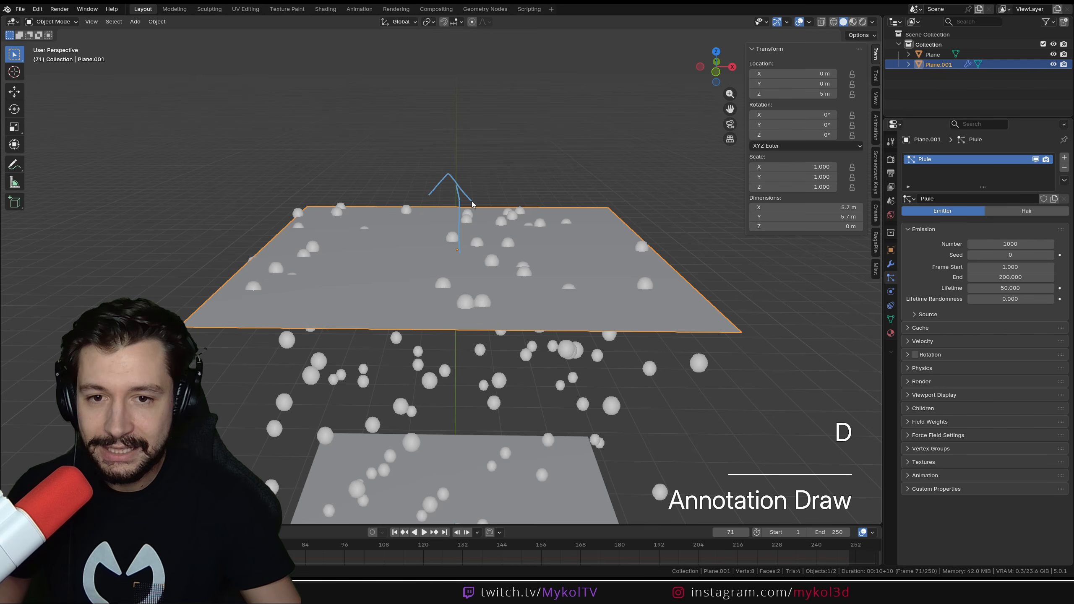
pyautogui.hotkey('ctrl', 'z')
# Enable the face normals overlay in Edit Mode, check the raised plane's normal direction and return to Object Mode.
pyautogui.press('Tab')
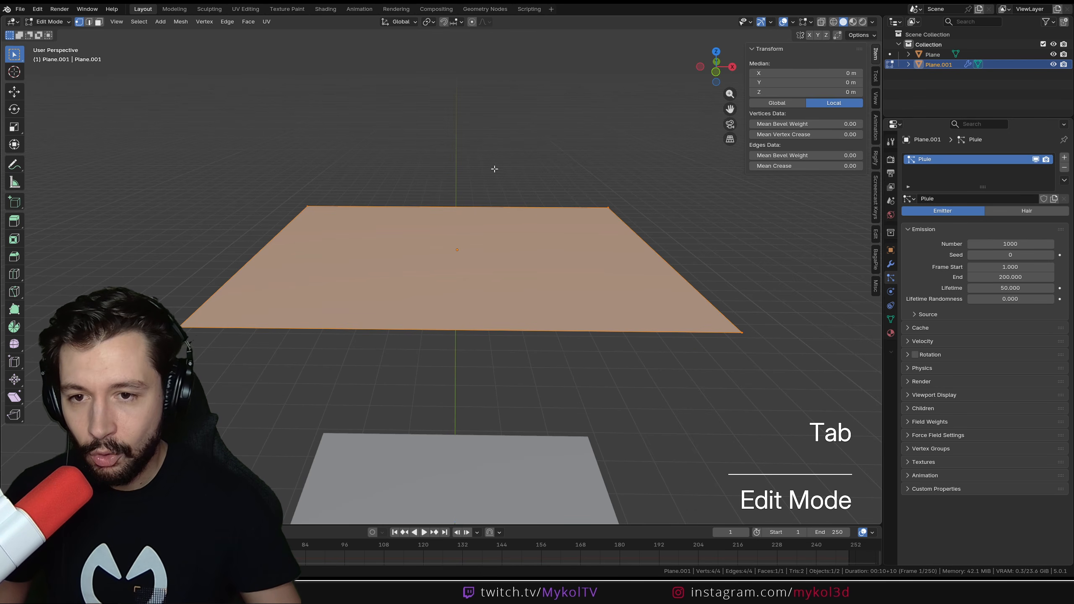
pyautogui.click(810, 24)
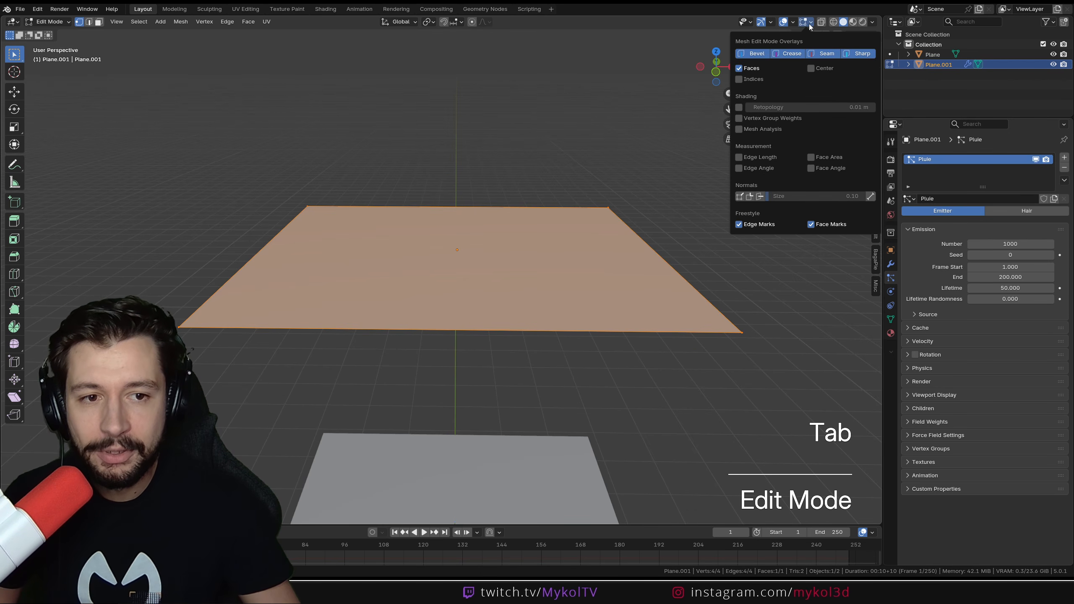
pyautogui.click(761, 196)
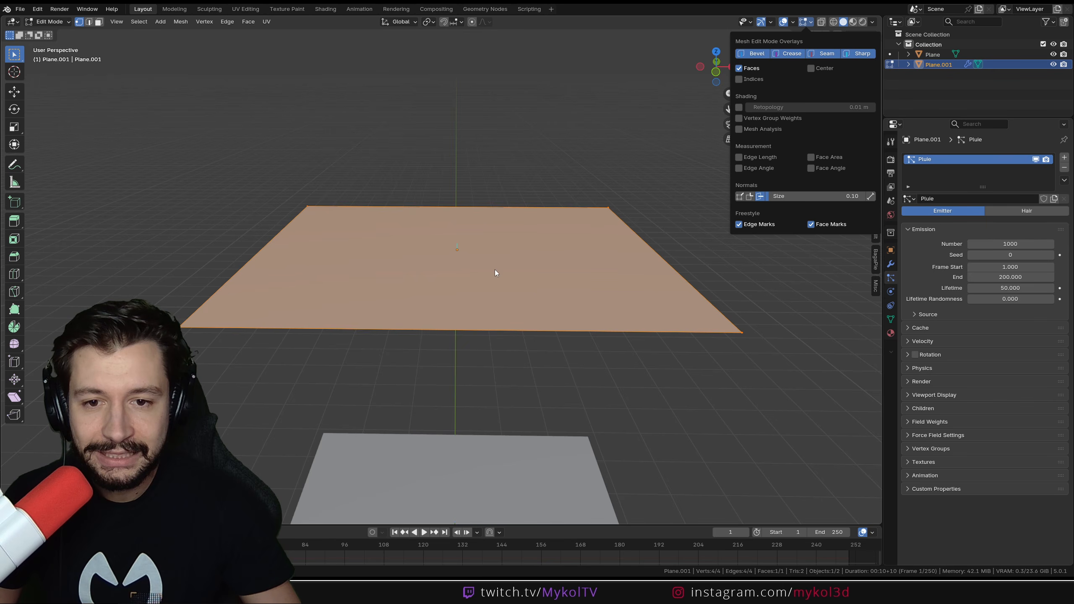
pyautogui.moveTo(534, 271); pyautogui.dragTo(501, 240, button='middle')
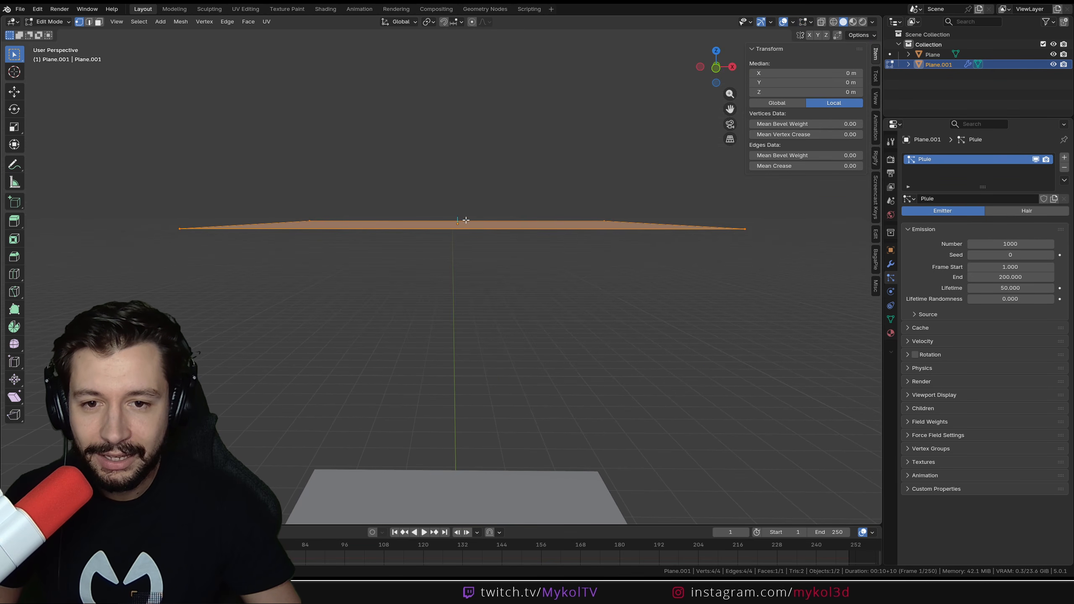
pyautogui.click(806, 24)
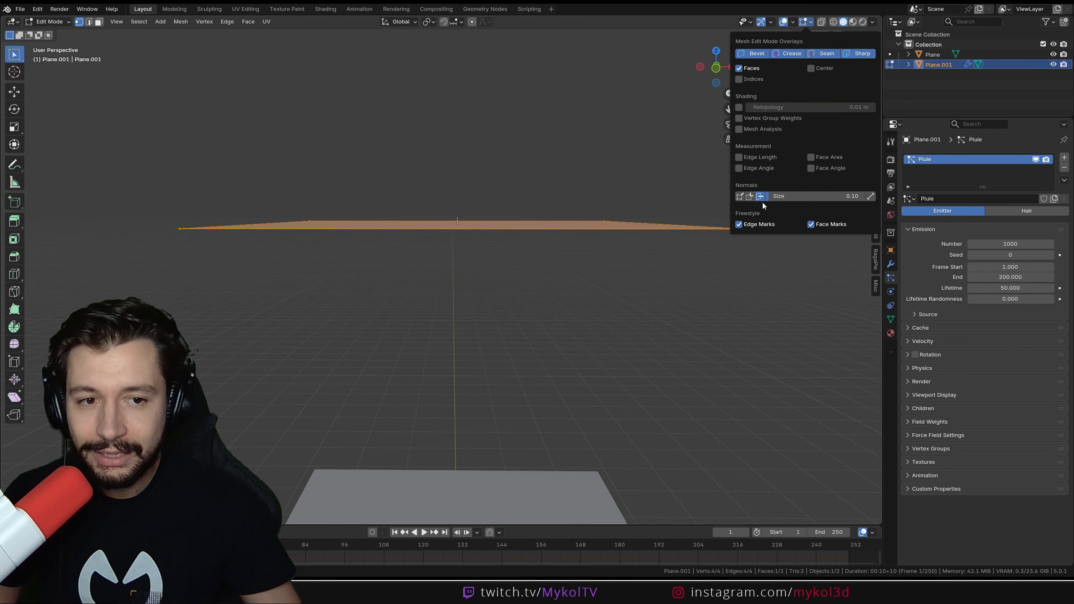
pyautogui.moveTo(442, 222); pyautogui.dragTo(441, 245, button='middle')
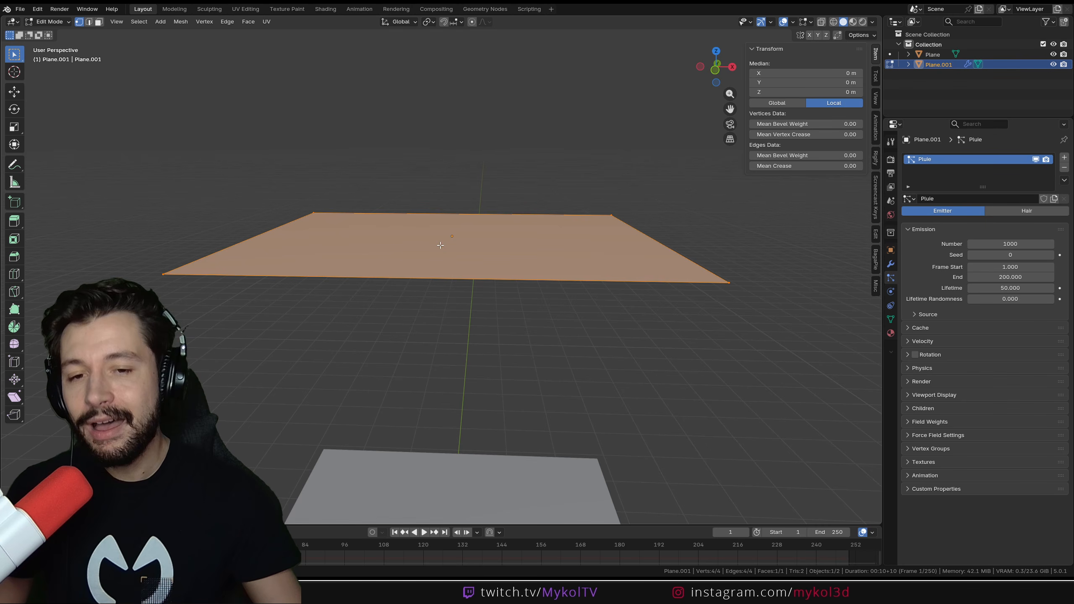
pyautogui.press('Tab')
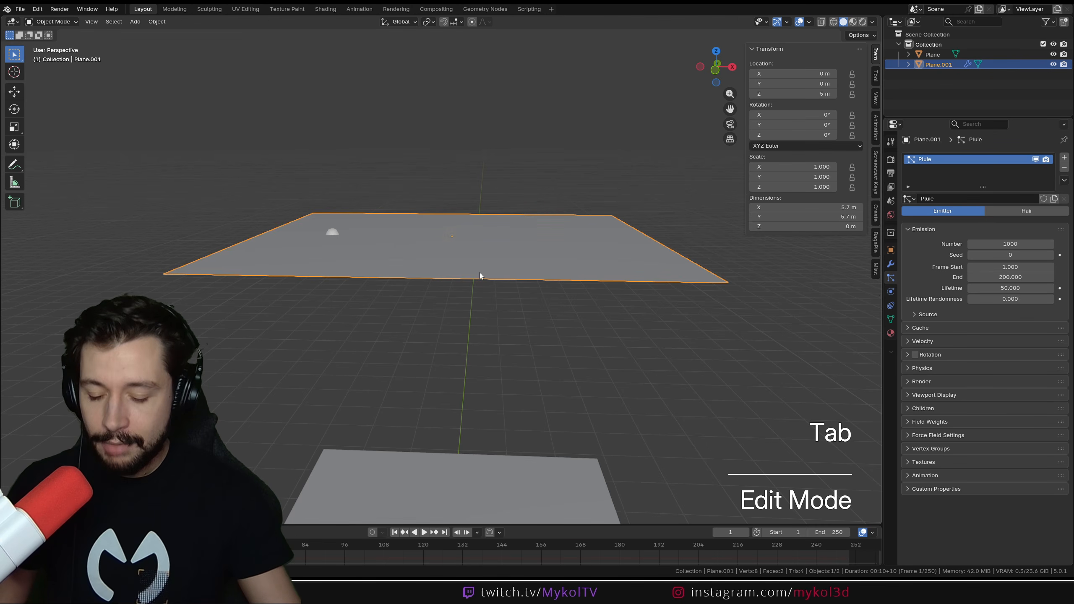
# Rotate the raised plane 180° about the X axis.
pyautogui.press('r')
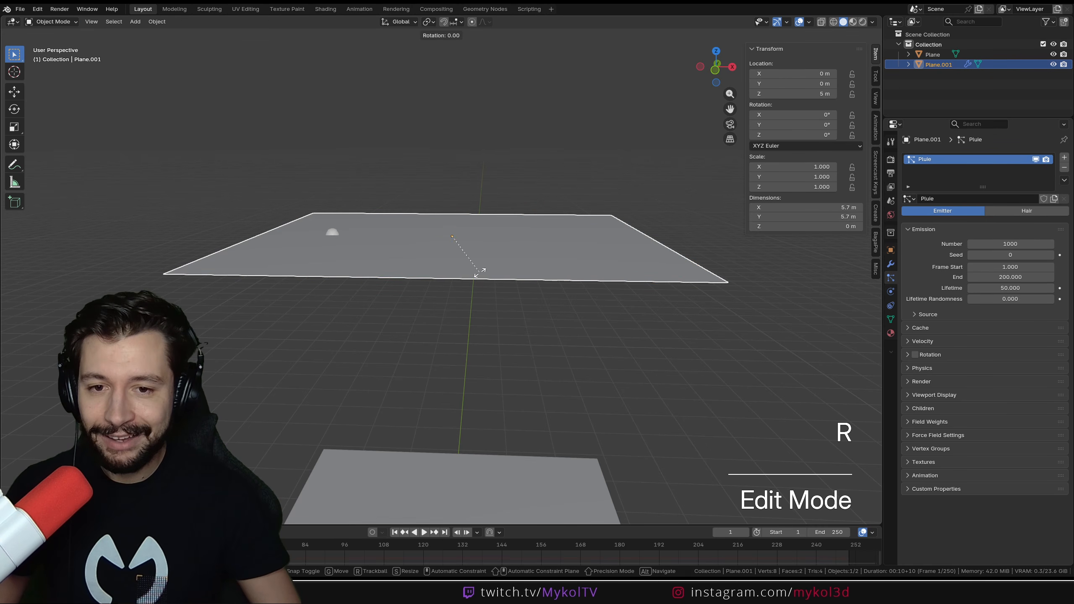
pyautogui.press('x')
pyautogui.press('KP_1')
pyautogui.press('KP_8')
pyautogui.press('KP_0')
pyautogui.press('KP_Enter')
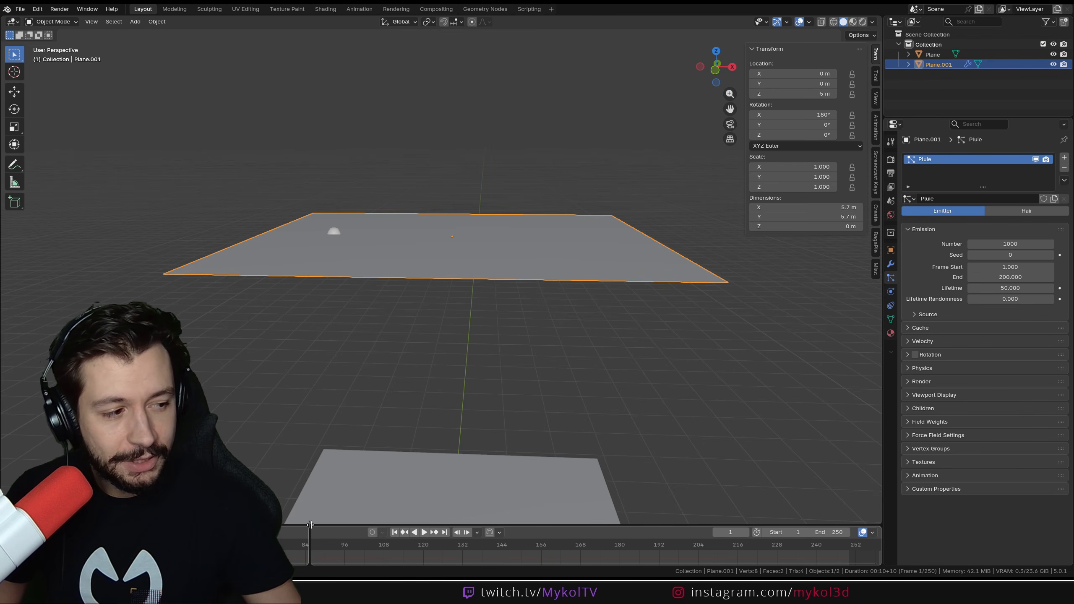
# Fit the full frame range in the timeline, play the particles up to frame 69 and inspect them in front view.
pyautogui.press('Home')
pyautogui.press('space')
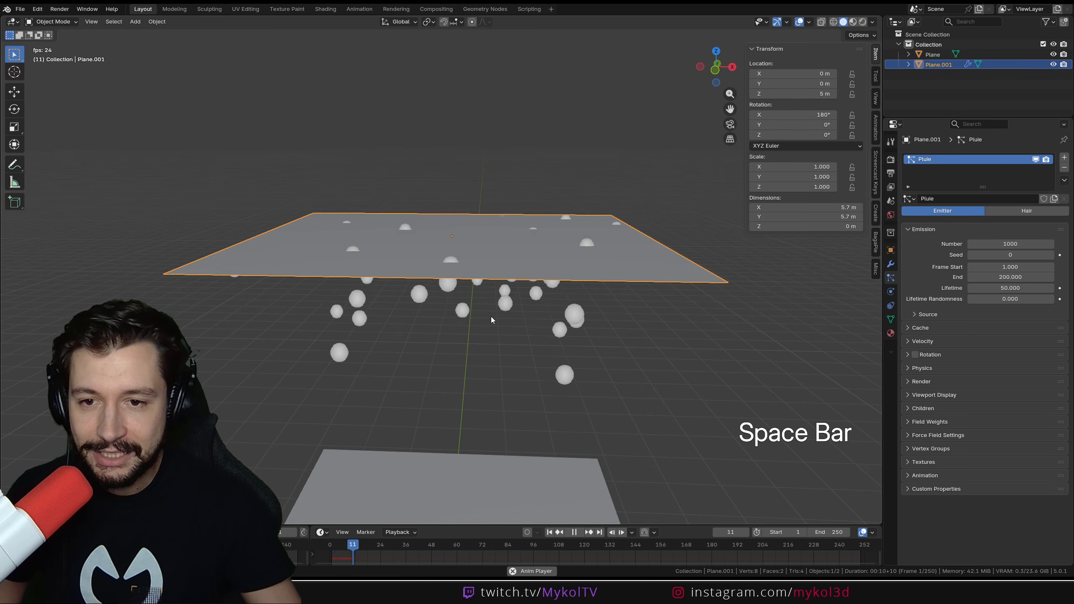
pyautogui.scroll(-5, 465, 195)
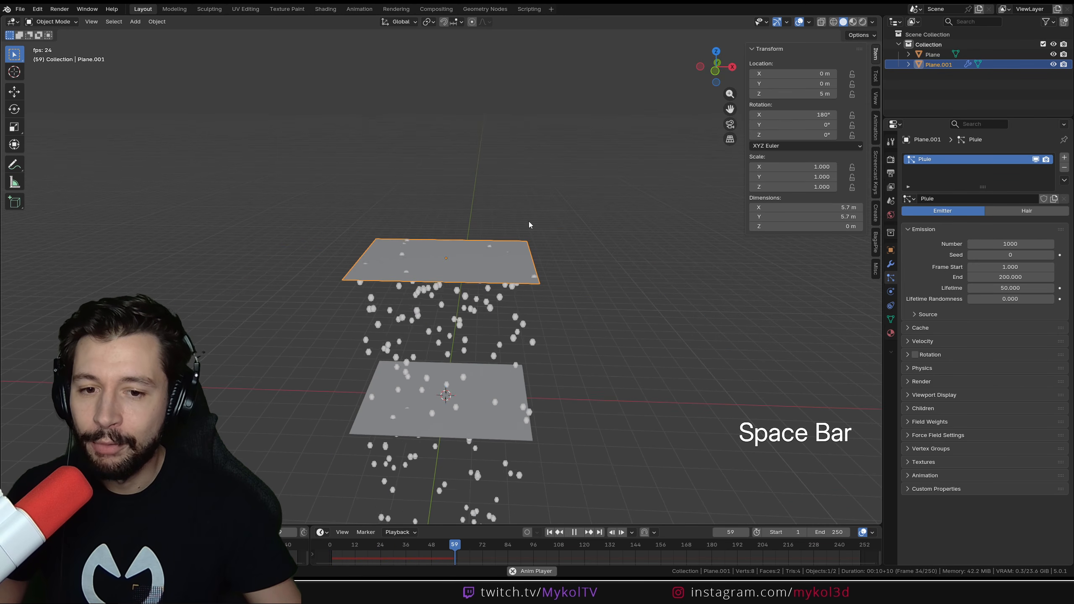
pyautogui.press('space')
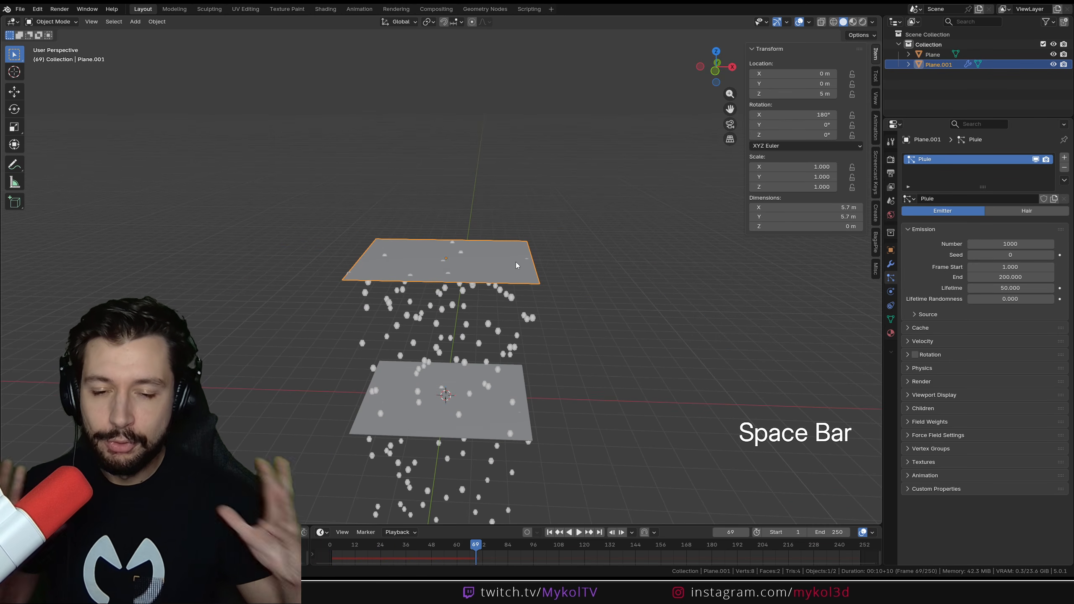
pyautogui.press('KP_1')
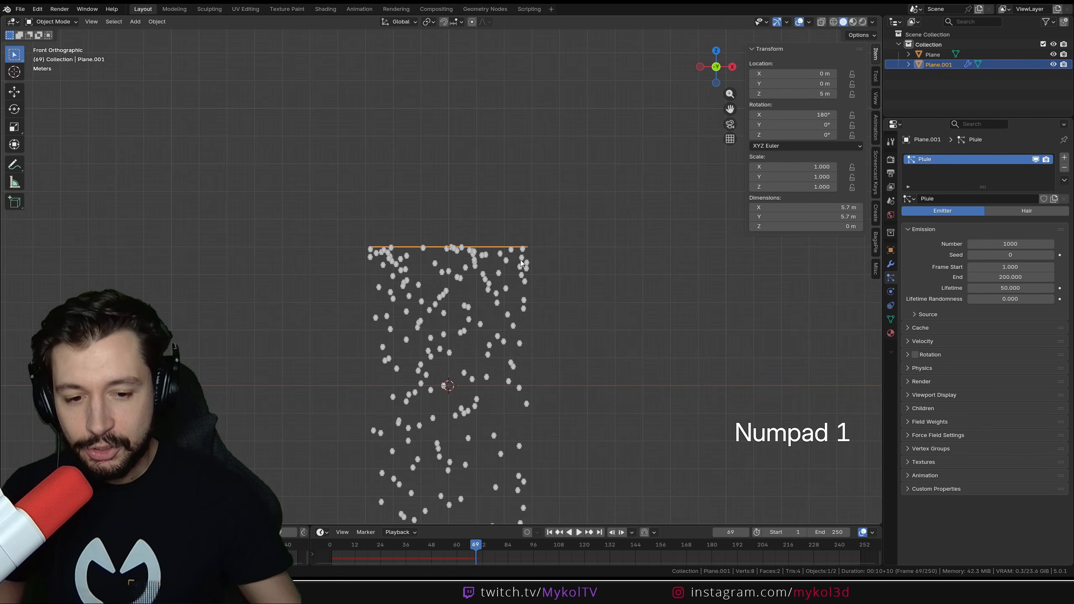
pyautogui.moveTo(658, 593)
pyautogui.click(613, 551)
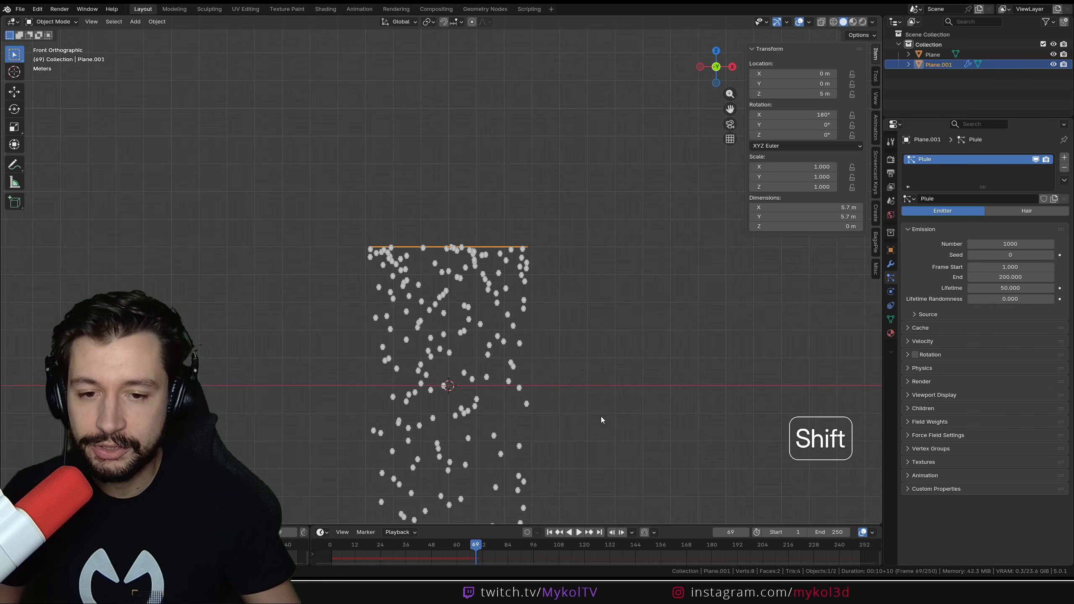
# Add a new plane mesh and move it along the X axis to about 7.83 m, beside the rain setup.
pyautogui.scroll(1, 540, 334)
pyautogui.click(609, 317)
pyautogui.hotkey('shift', 'a')
pyautogui.moveTo(576, 264)
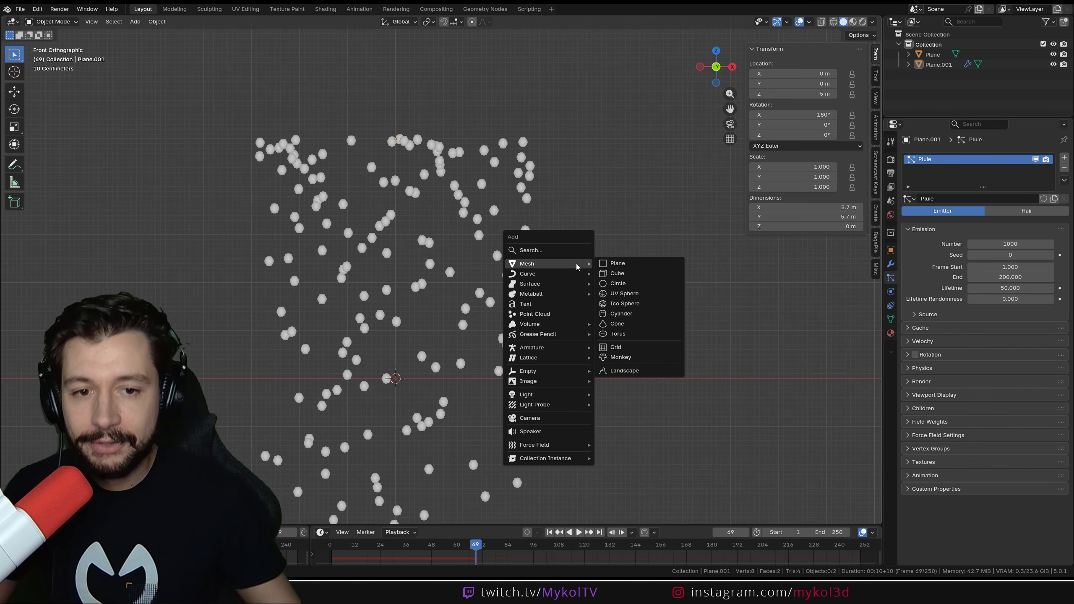
pyautogui.click(618, 263)
pyautogui.moveTo(505, 407); pyautogui.dragTo(460, 387, button='middle')
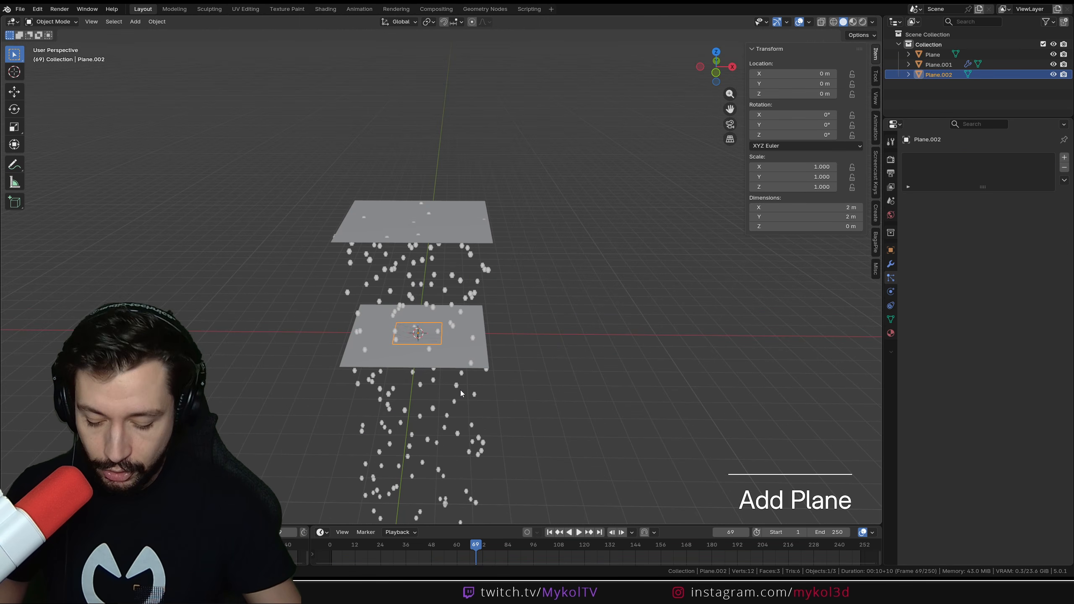
pyautogui.press('g')
pyautogui.click(647, 389)
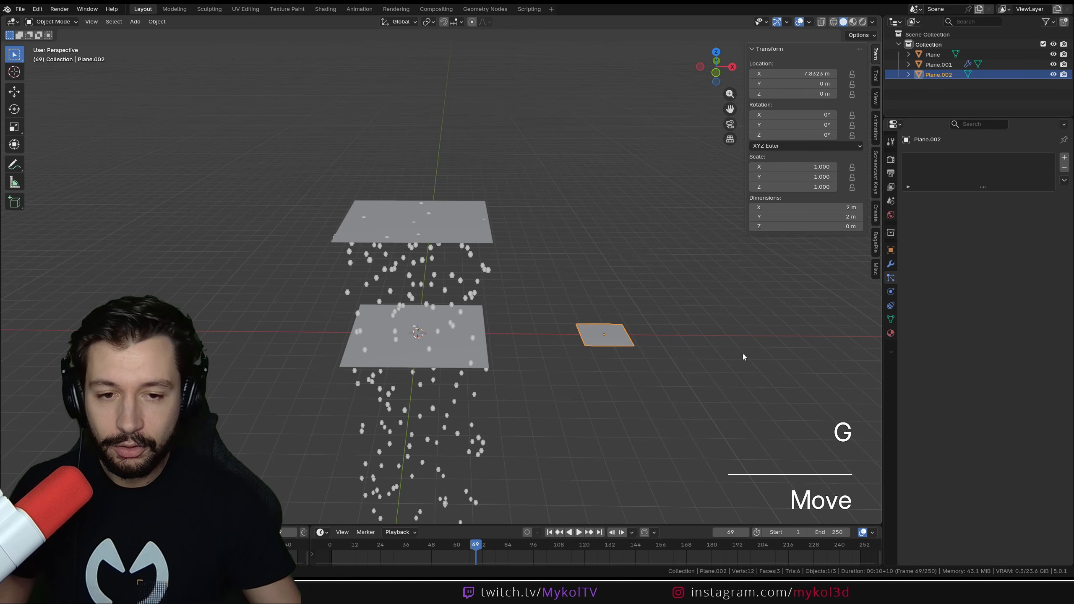
# Rotate the new plane -90° about the Y axis so that it stands upright.
pyautogui.press('r')
pyautogui.press('x')
pyautogui.write('y')
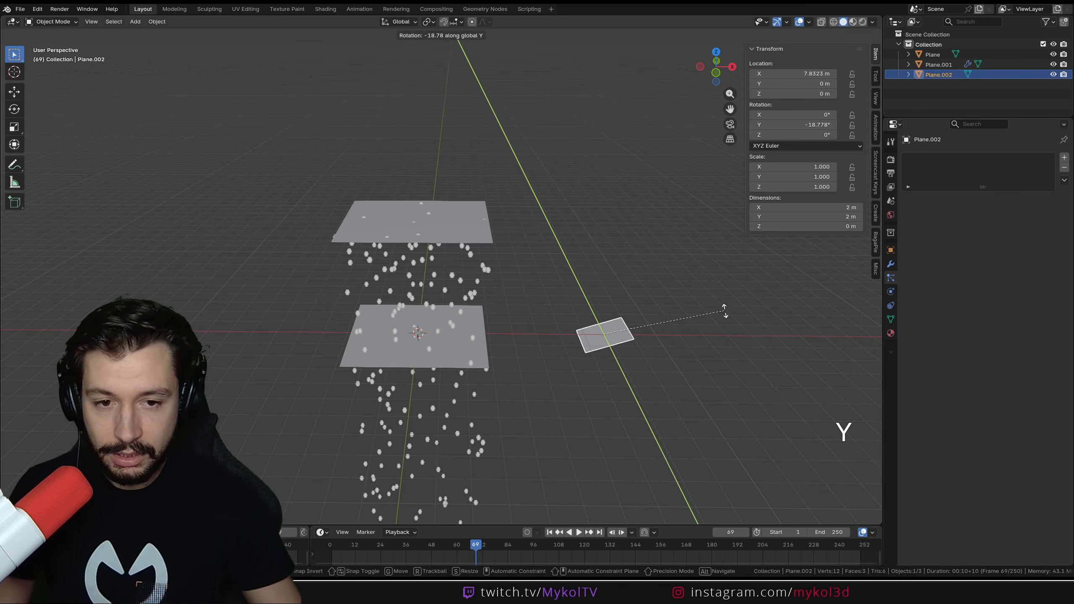
pyautogui.write('-90')
pyautogui.press('KP_Enter')
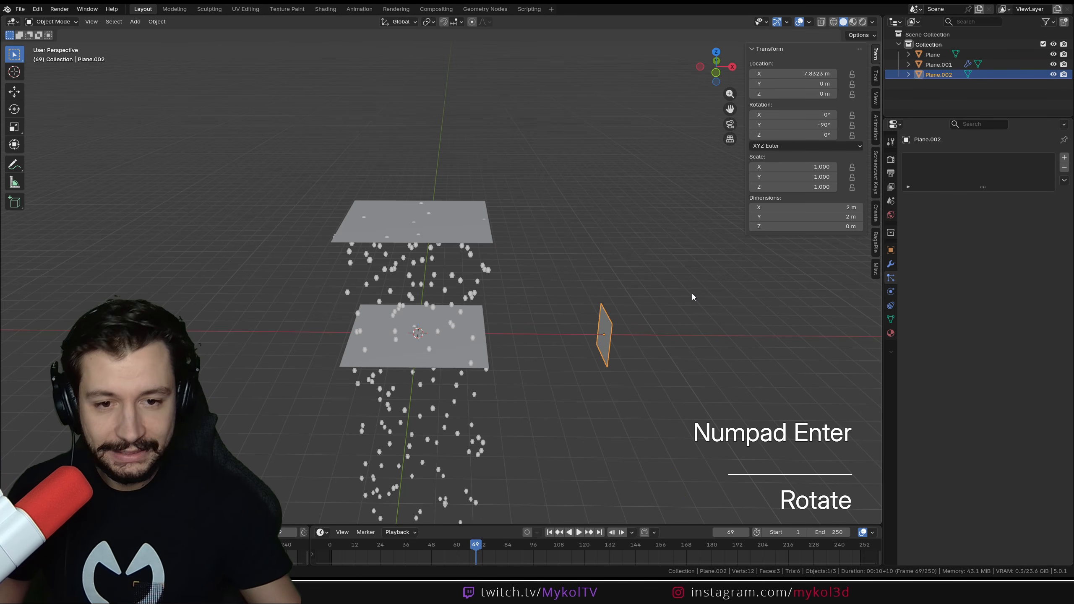
# Raise the upright plane to about 1.29 m on Z and scale it uniformly to about 5.06 m per side.
pyautogui.moveTo(693, 297); pyautogui.dragTo(640, 405, button='middle')
pyautogui.press('g')
pyautogui.press('z')
pyautogui.click(643, 379)
pyautogui.press('s')
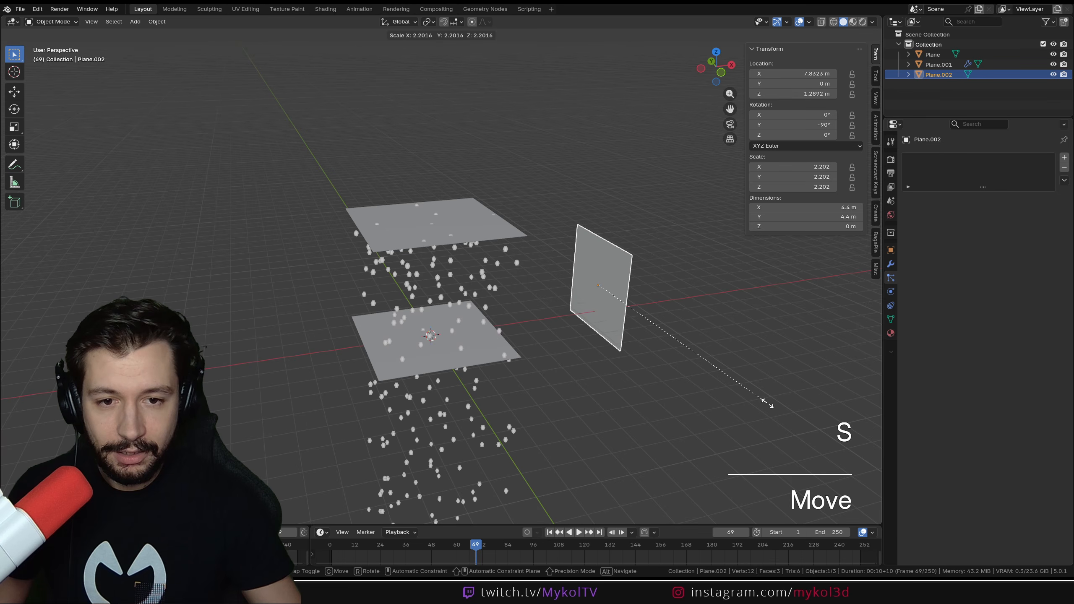
pyautogui.click(773, 401)
pyautogui.moveTo(773, 401); pyautogui.dragTo(659, 333, button='middle')
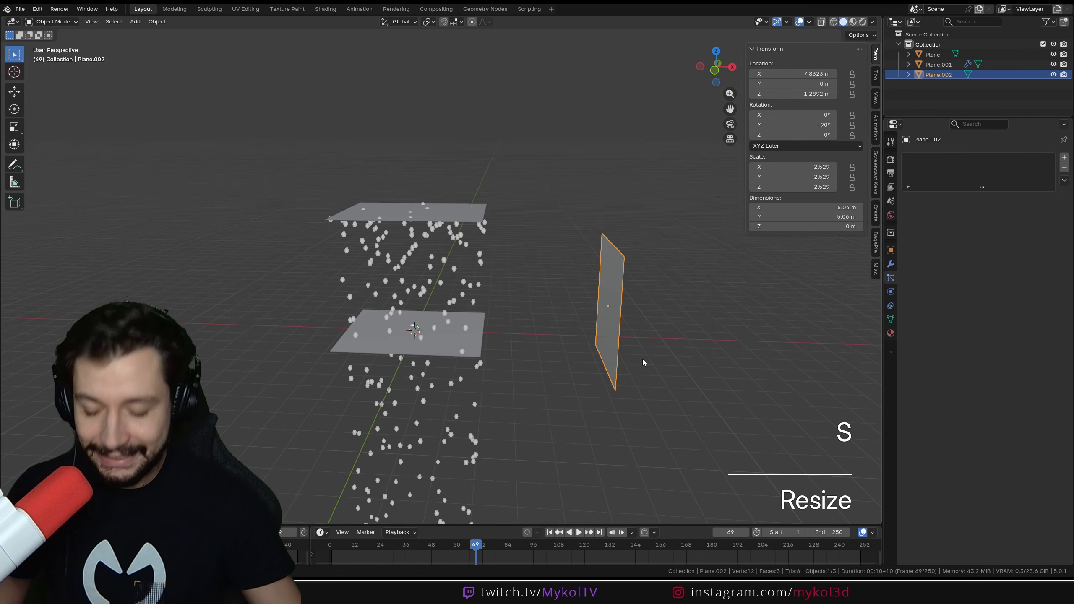
# Raise the upright plane along the Z axis to about 2.01 m.
pyautogui.press('g')
pyautogui.press('z')
pyautogui.click(607, 222)
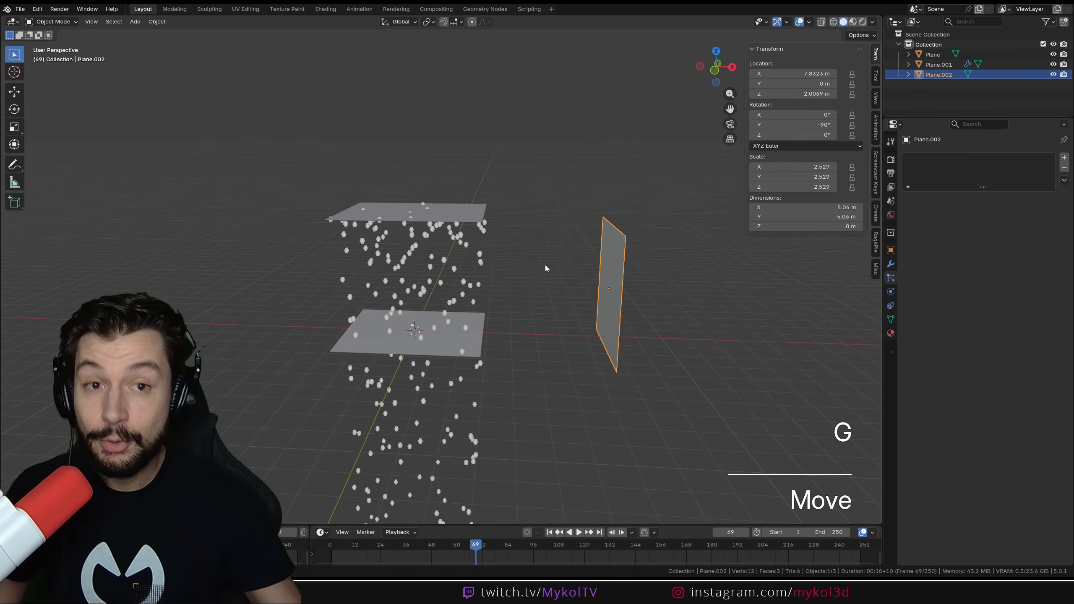
# Add a force field to the upright plane and set its type to Wind.
pyautogui.click(891, 291)
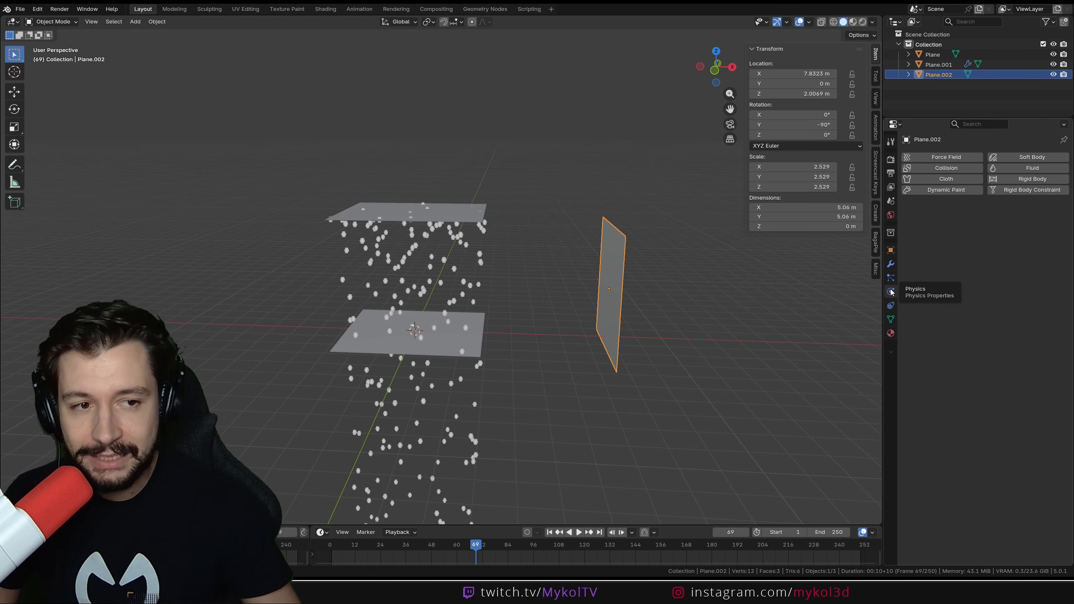
pyautogui.click(946, 157)
pyautogui.click(989, 221)
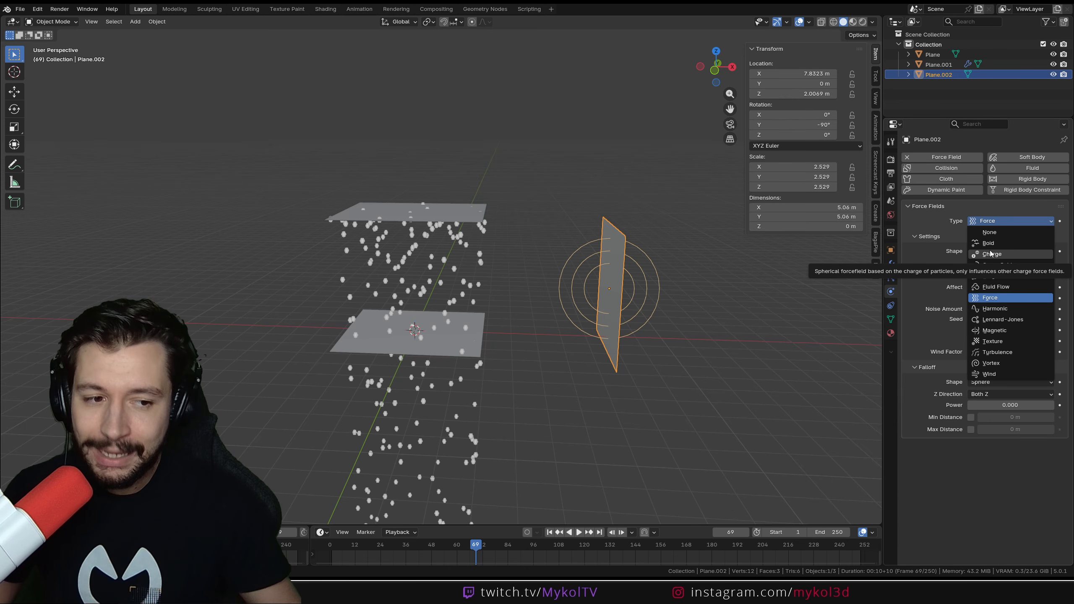
pyautogui.click(995, 374)
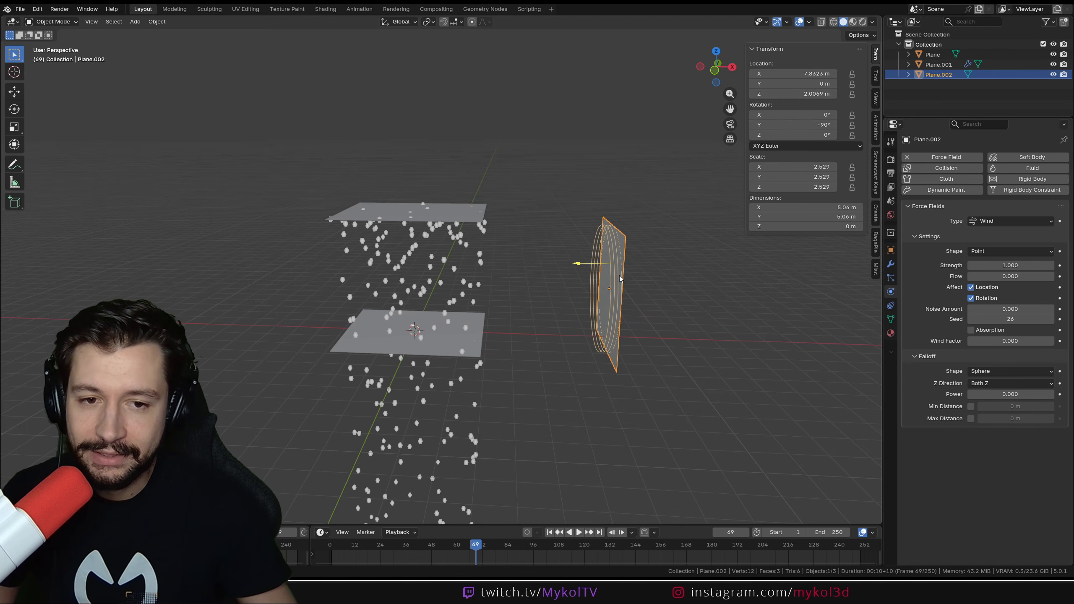
# Play the animation from frame 1 and examine how the wind field affects the falling particles.
pyautogui.moveTo(619, 276); pyautogui.dragTo(661, 263, button='middle')
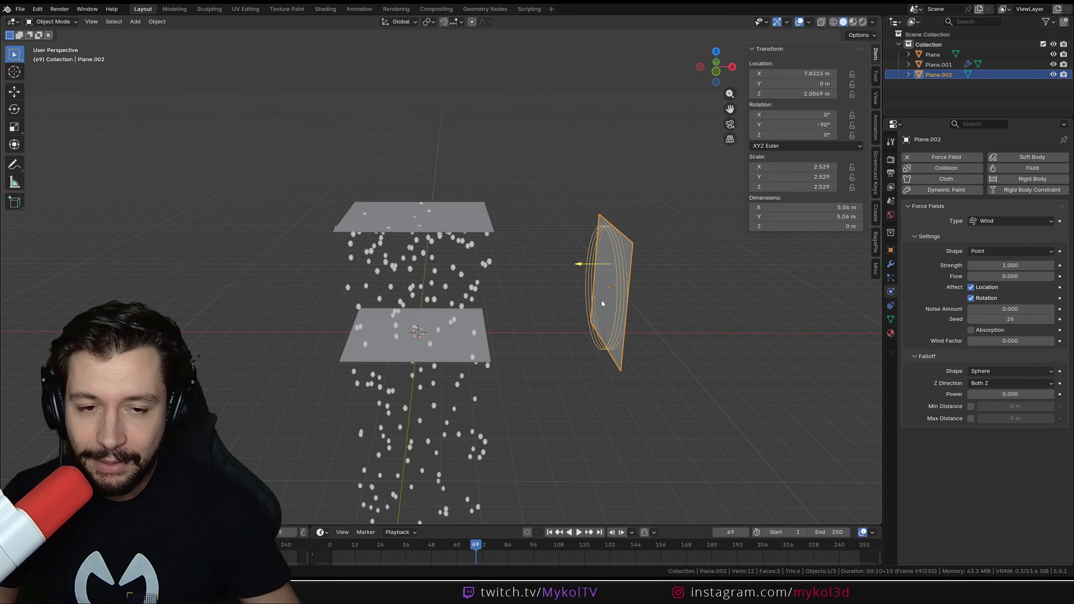
pyautogui.scroll(4, 583, 321)
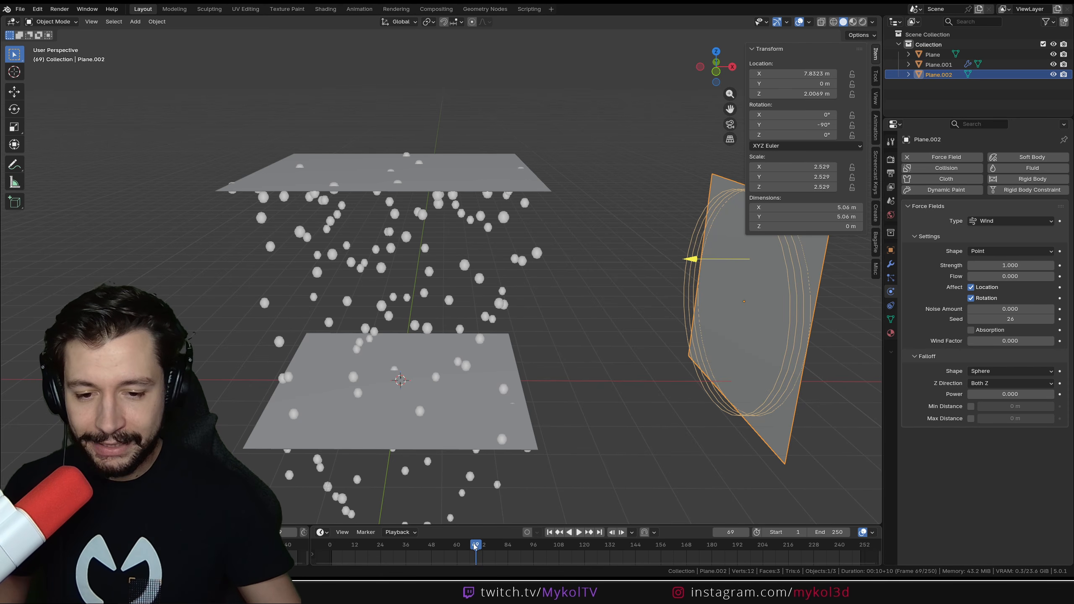
pyautogui.press('Left')
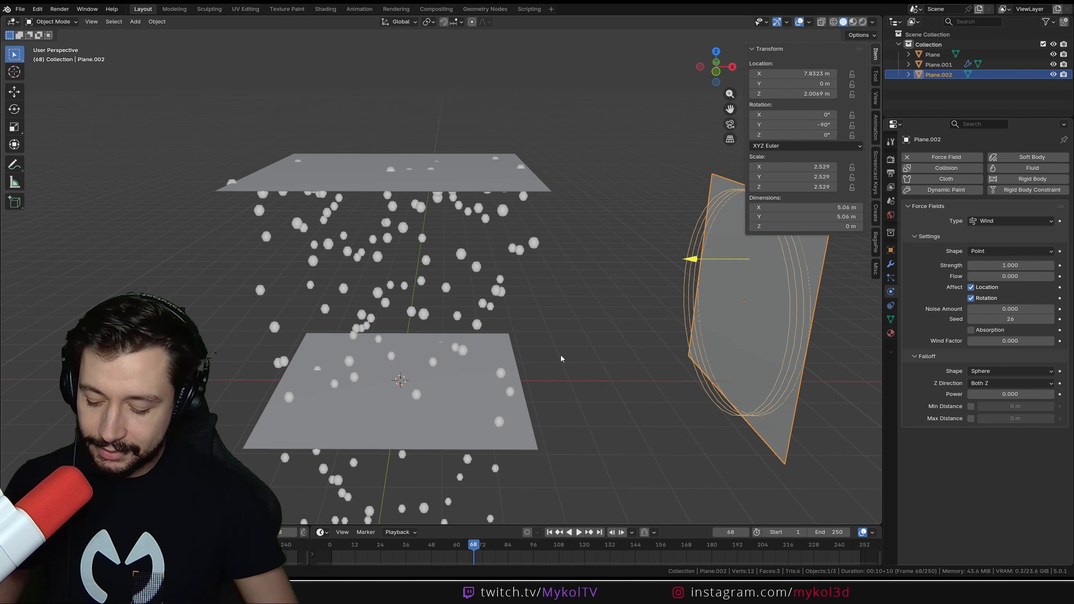
pyautogui.hotkey('shift', 'Left')
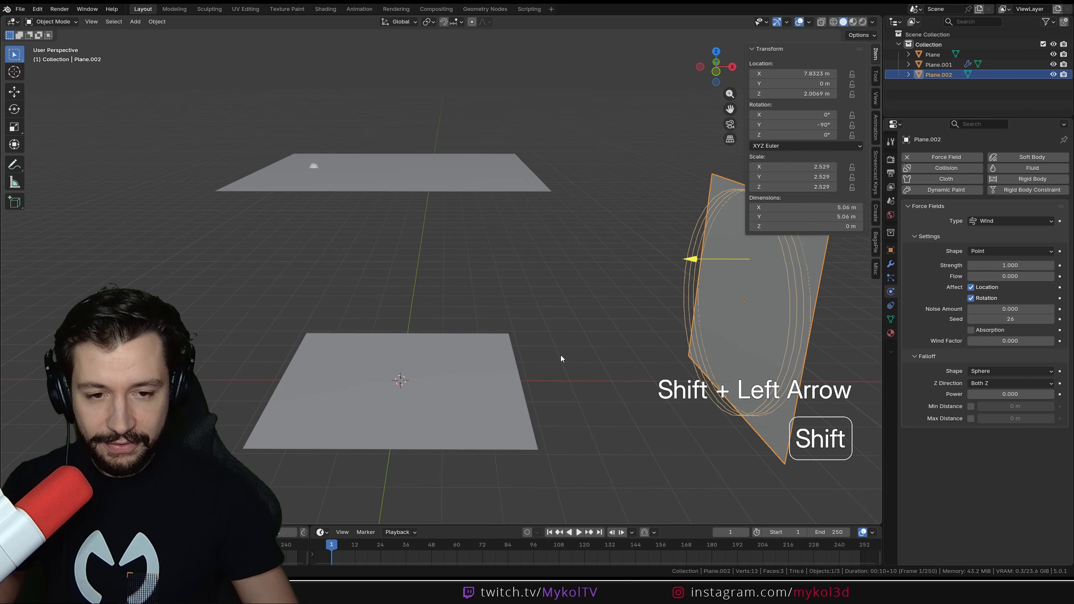
pyautogui.moveTo(500, 339); pyautogui.dragTo(497, 307, button='middle')
pyautogui.press('space')
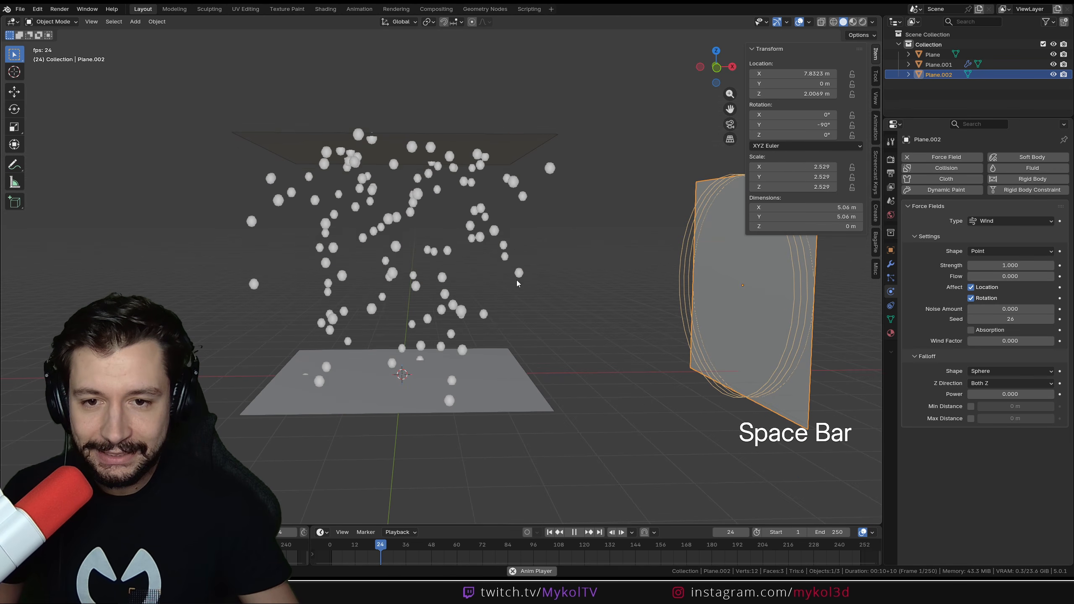
pyautogui.scroll(-4, 512, 285)
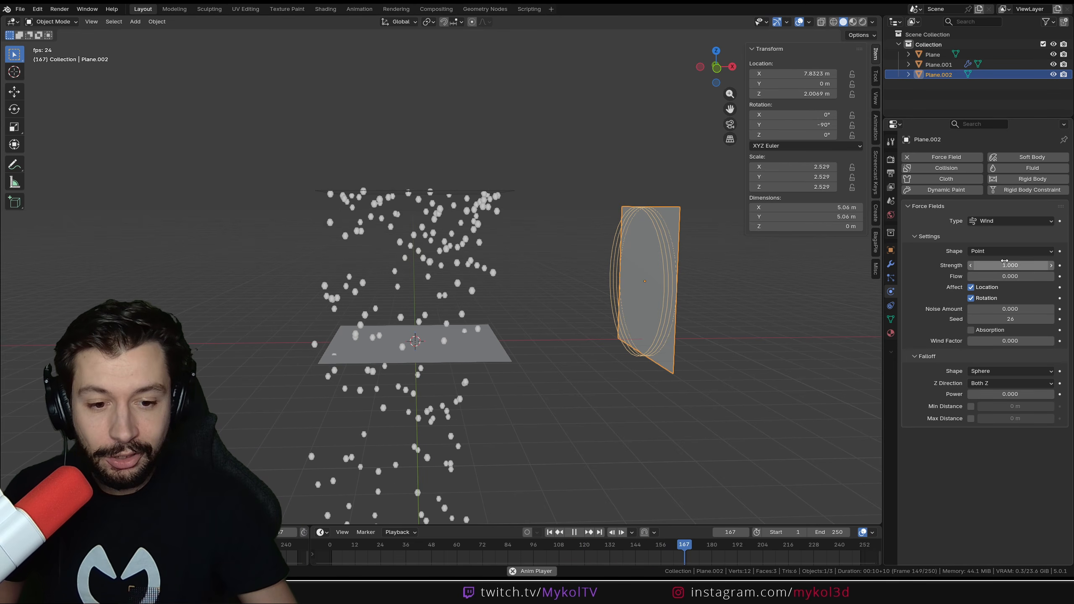
# Try a wind strength of 9 and replay the particles from the first frame up to frame 49.
pyautogui.moveTo(1002, 265); pyautogui.dragTo(1043, 265)
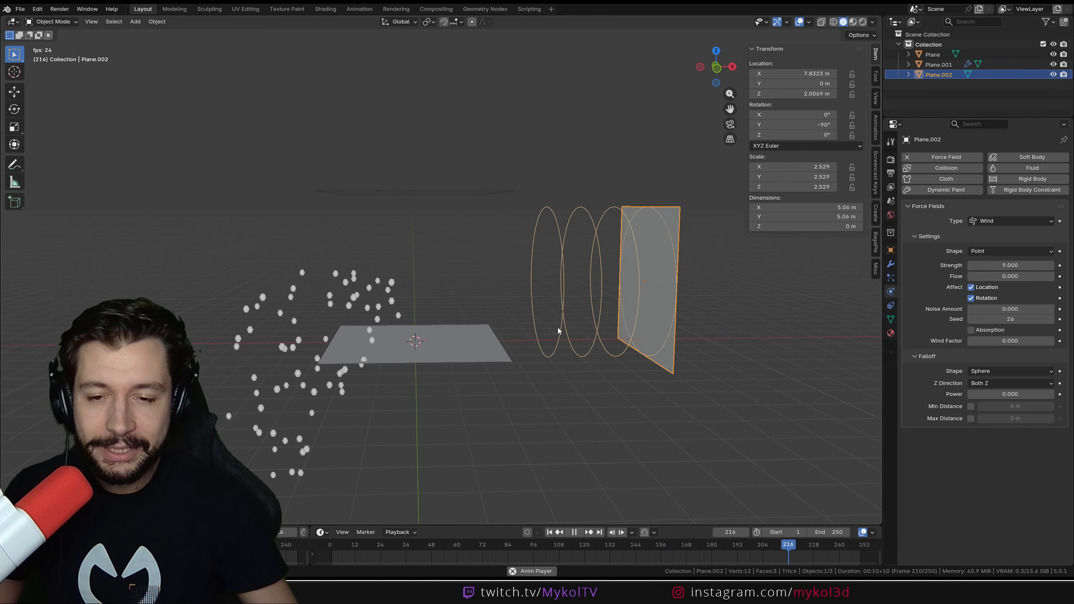
pyautogui.hotkey('shift', 'Left')
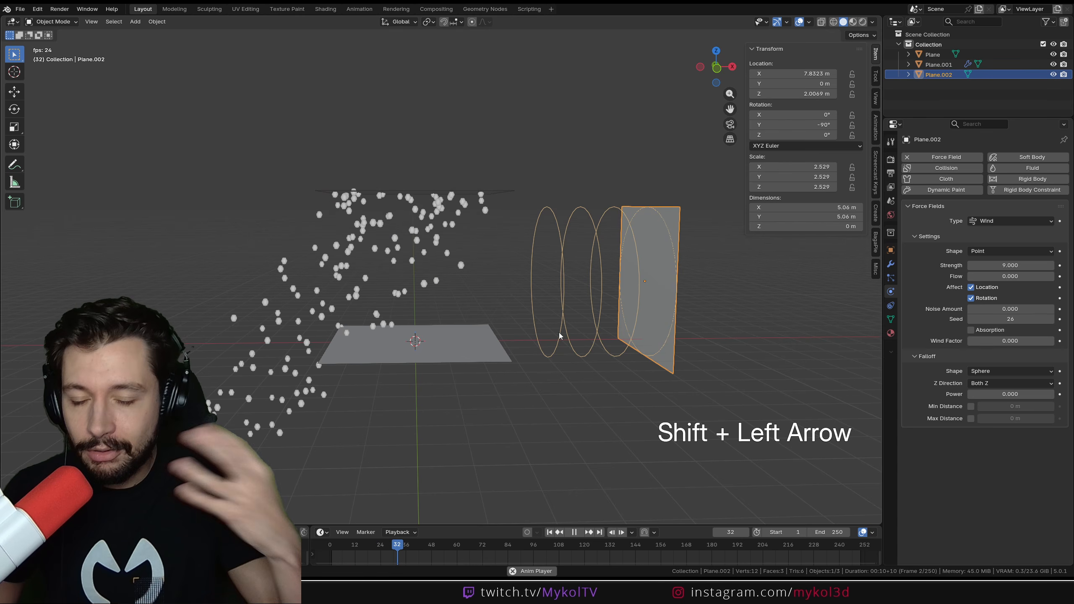
pyautogui.press('space')
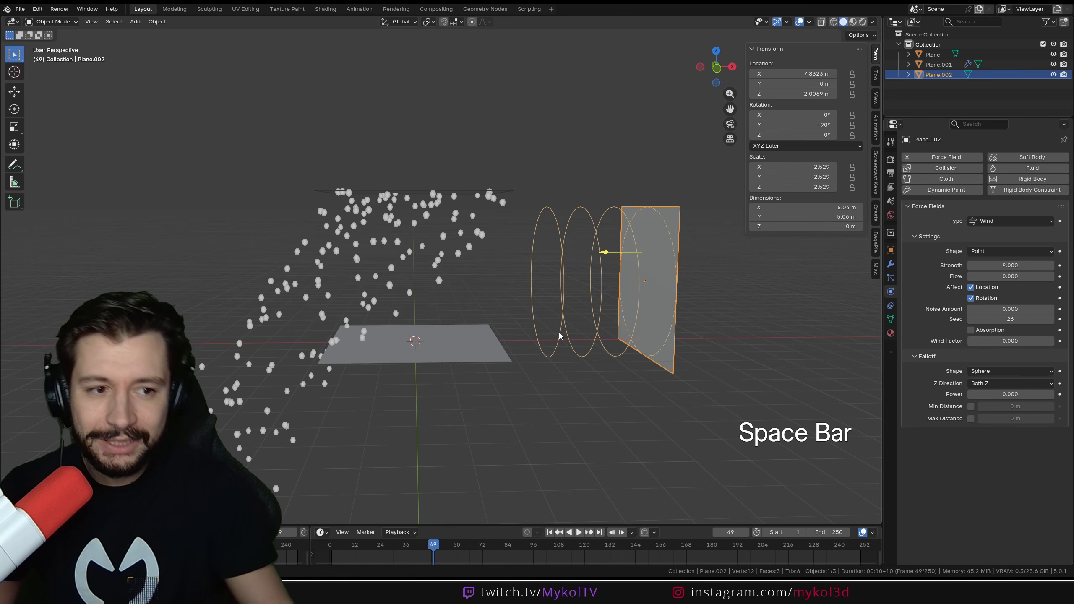
# Reset the wind strength and set it to 1, then undo the recent strength changes.
pyautogui.press('BackSpace')
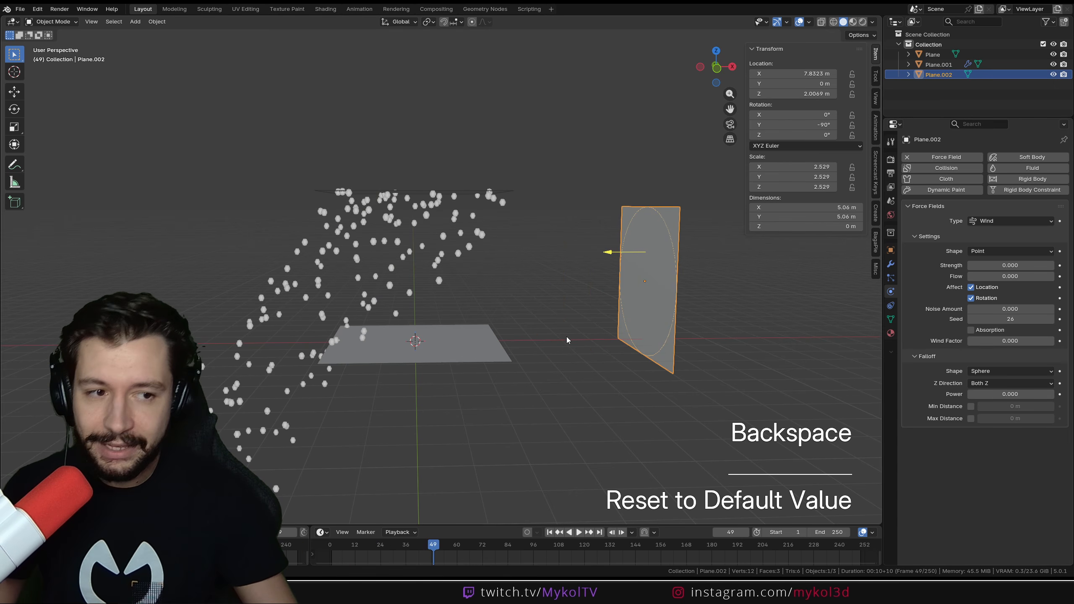
pyautogui.click(1021, 266)
pyautogui.write('1')
pyautogui.press('Return')
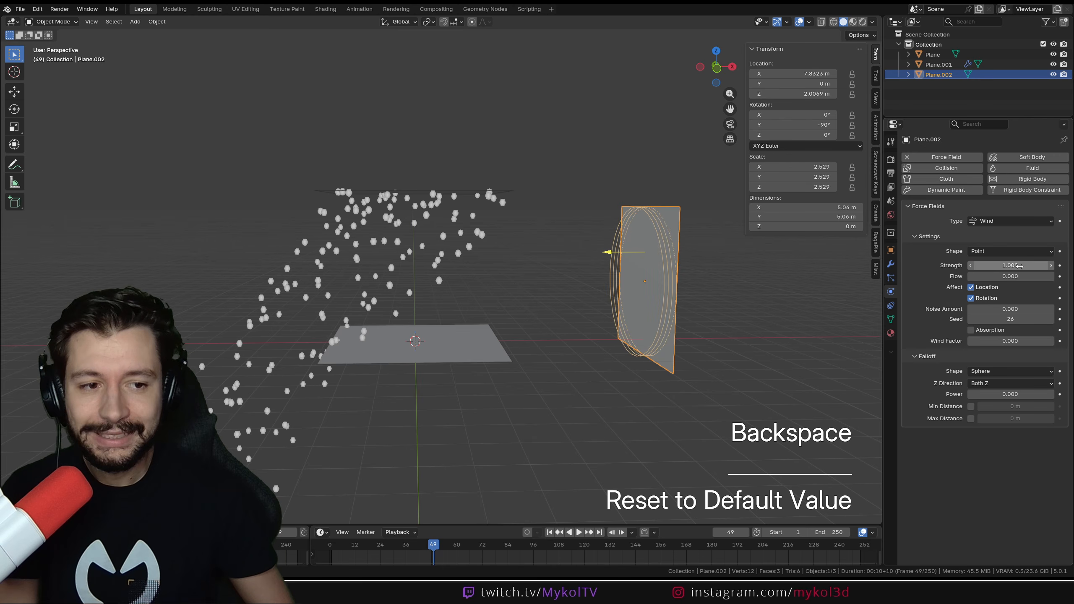
pyautogui.hotkey('ctrl', 'z')
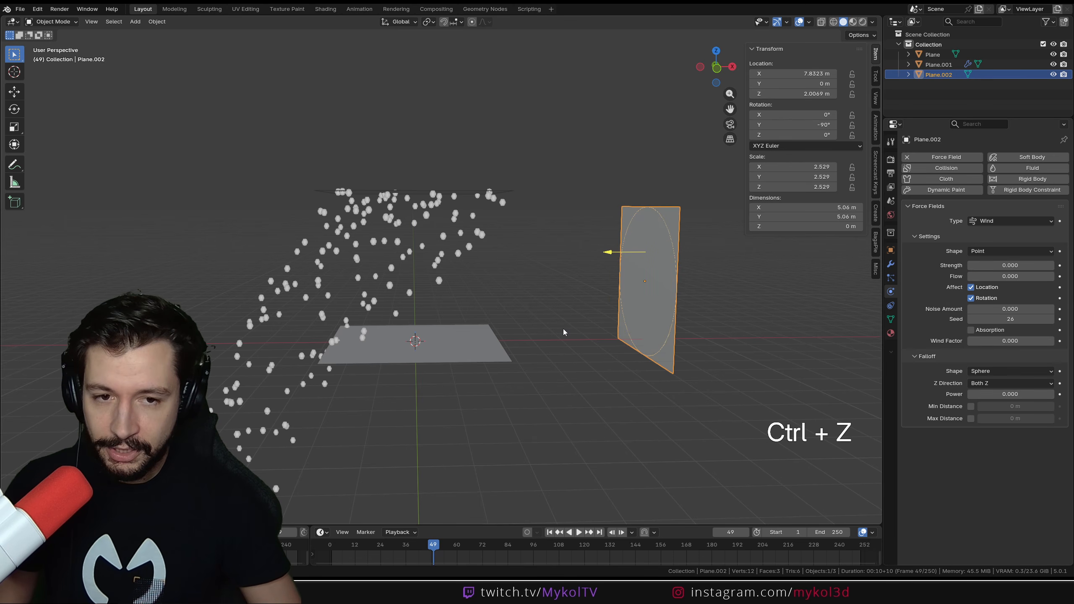
pyautogui.hotkey('ctrl', 'z')
pyautogui.hotkey('ctrl', 'z')
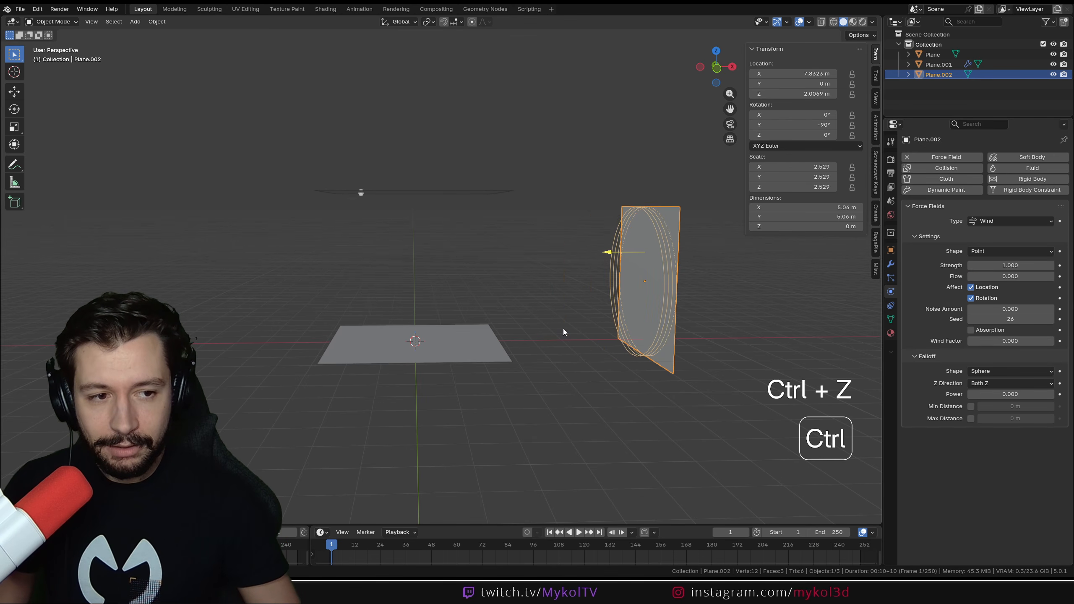
# Replay the rain from the first frame to frame 62 and inspect the particles up close.
pyautogui.press('space')
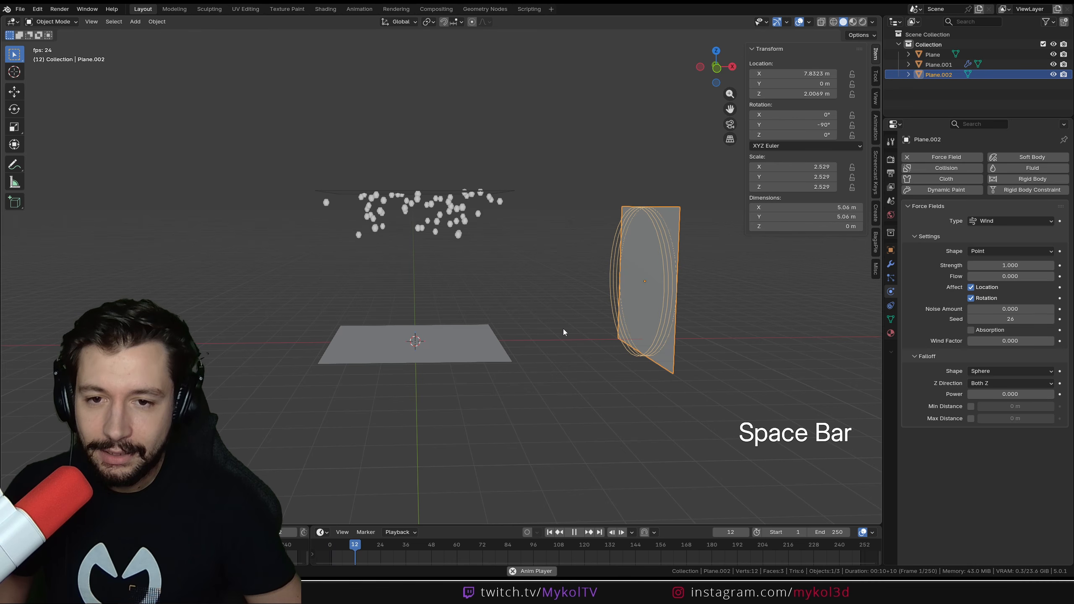
pyautogui.scroll(4, 474, 301)
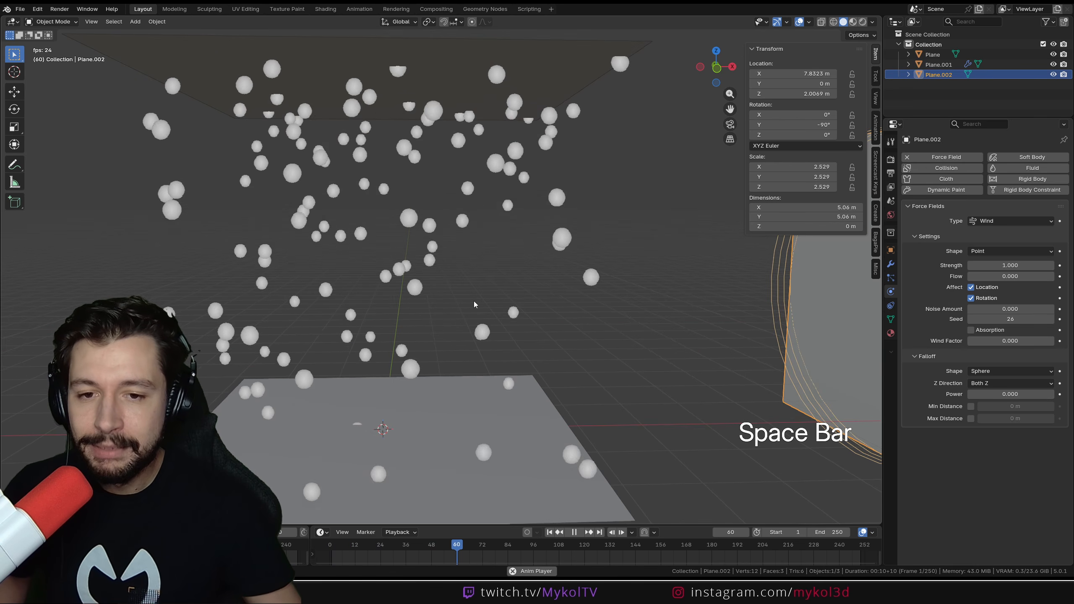
pyautogui.press('space')
pyautogui.scroll(-2, 421, 173)
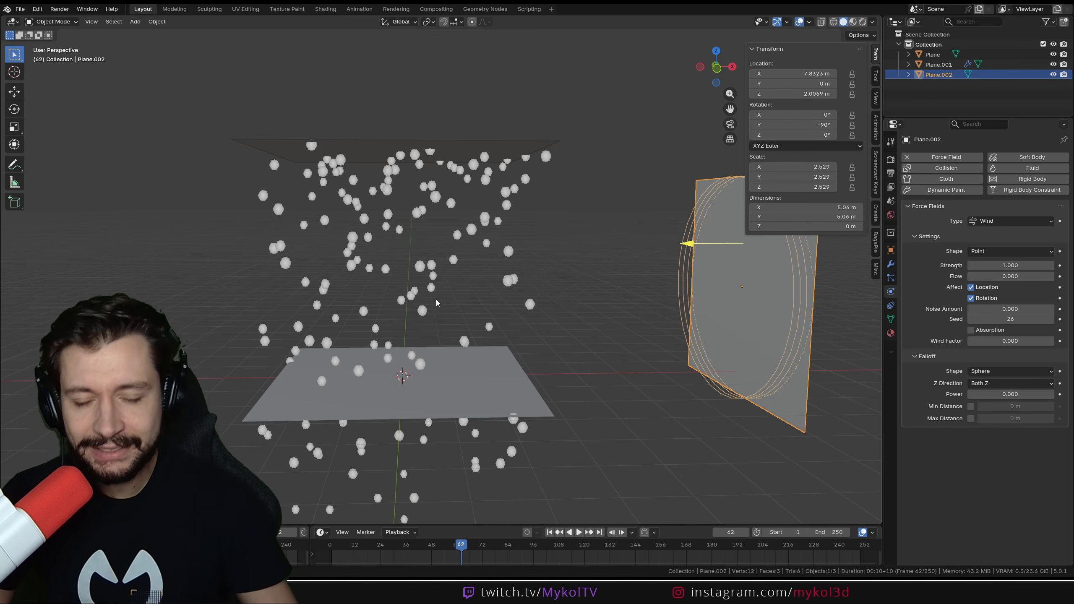
# Add a Dynamic Paint canvas to the ground plane and set its surface type to Waves.
pyautogui.click(461, 367)
pyautogui.click(374, 148)
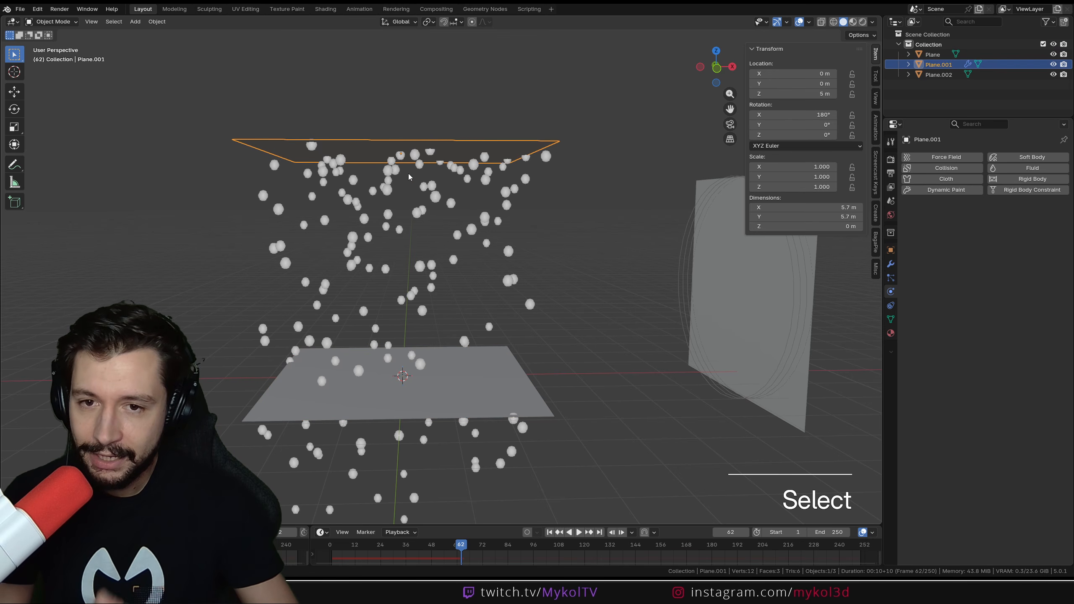
pyautogui.click(394, 378)
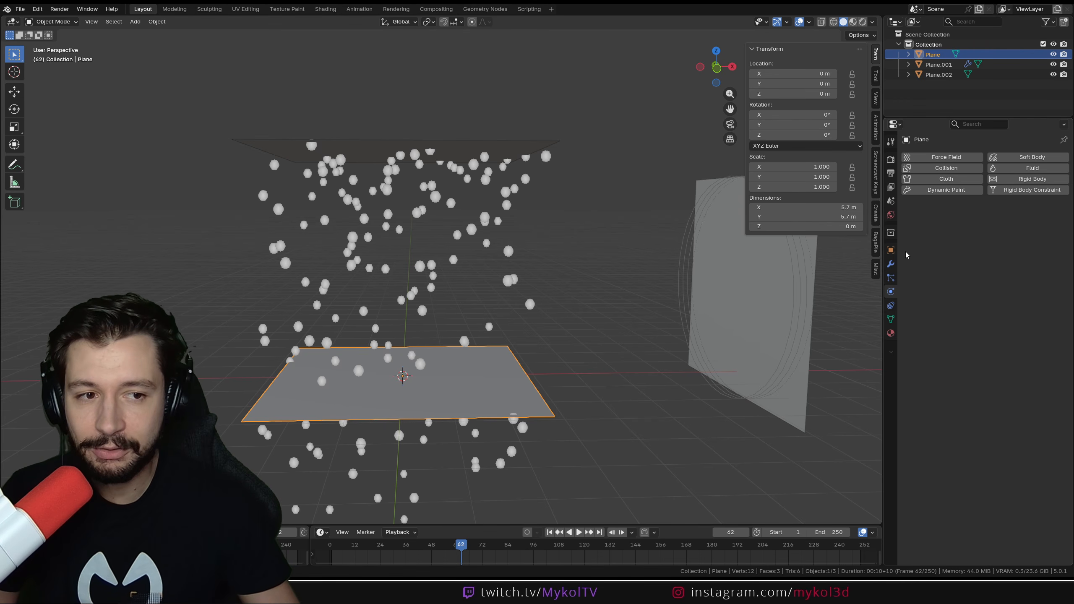
pyautogui.click(923, 192)
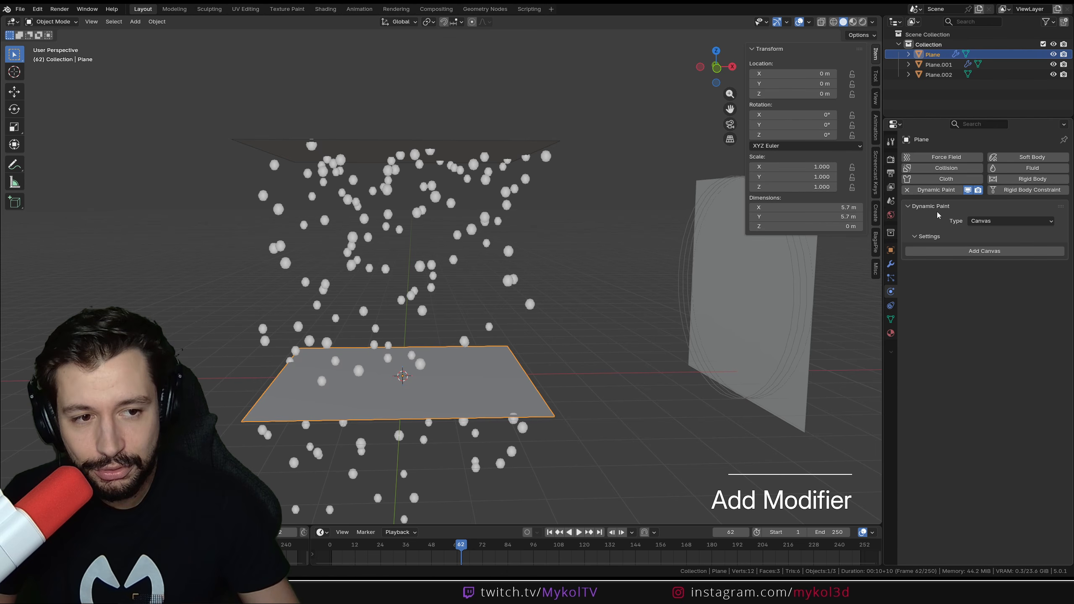
pyautogui.click(999, 222)
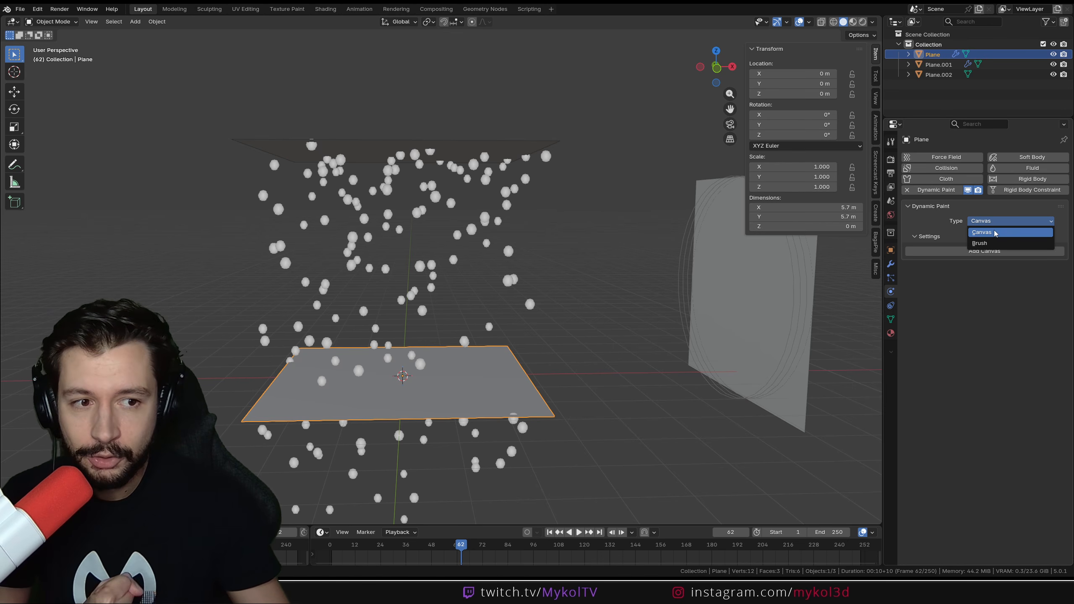
pyautogui.click(995, 234)
pyautogui.click(985, 251)
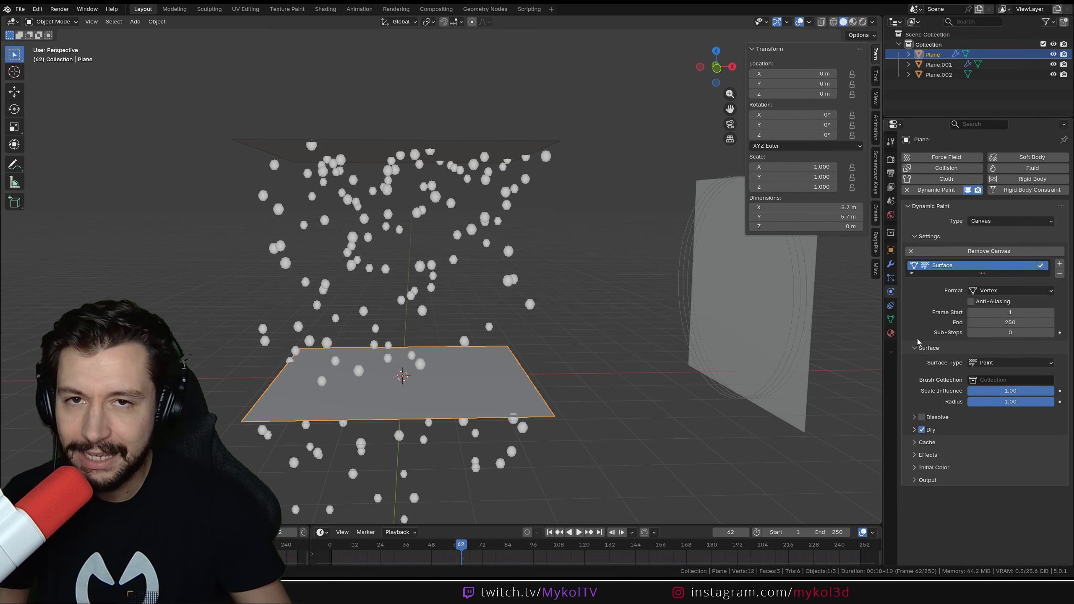
pyautogui.click(994, 364)
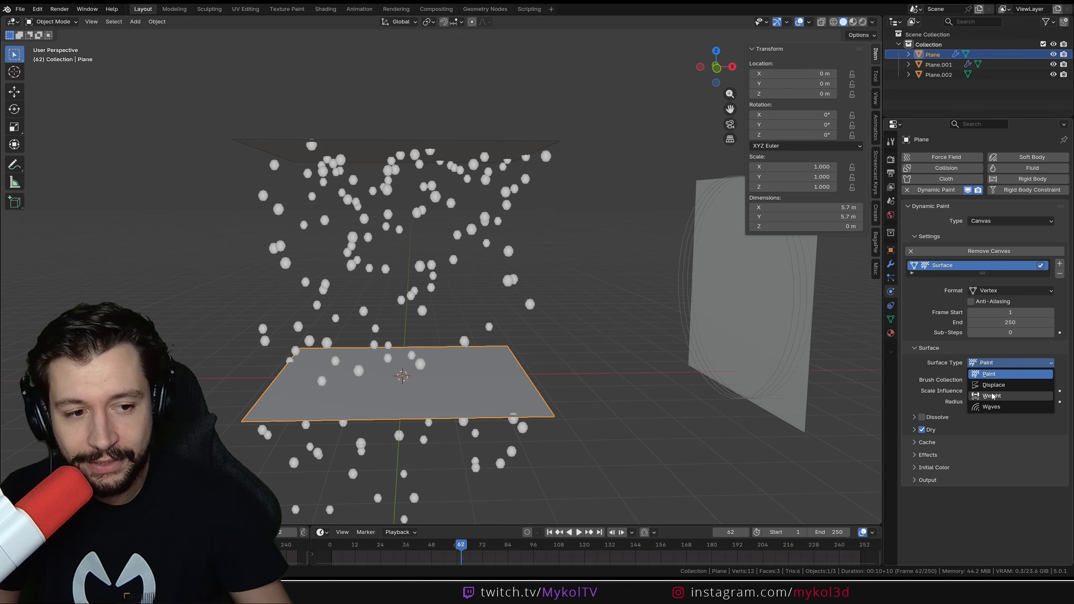
pyautogui.click(991, 407)
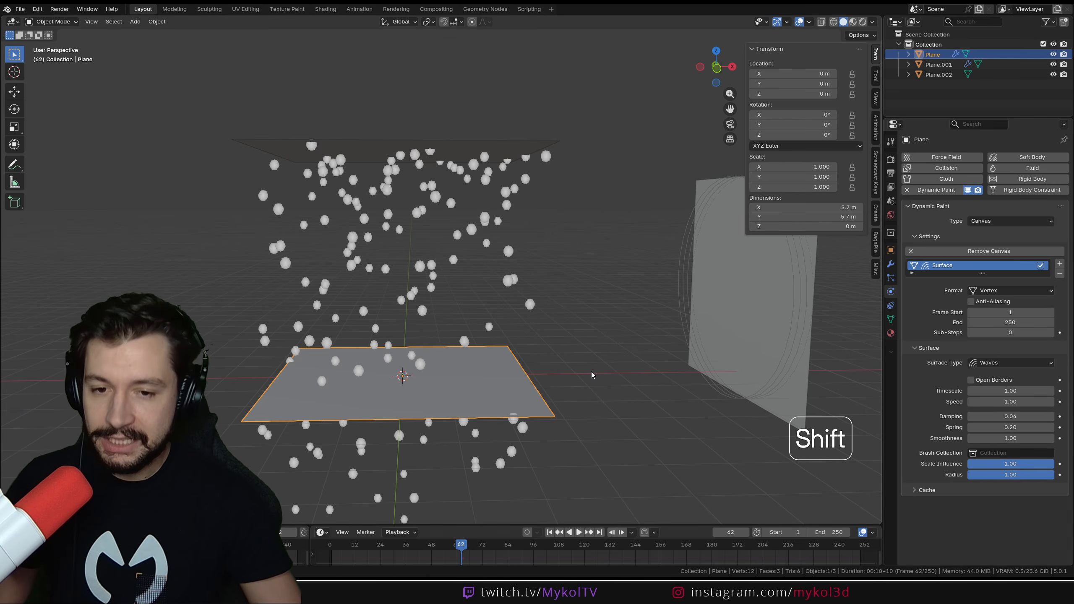
# Play the animation from the first frame to frame 43 to check the ground plane's reaction to the rain.
pyautogui.hotkey('shift', 'Left')
pyautogui.press('space')
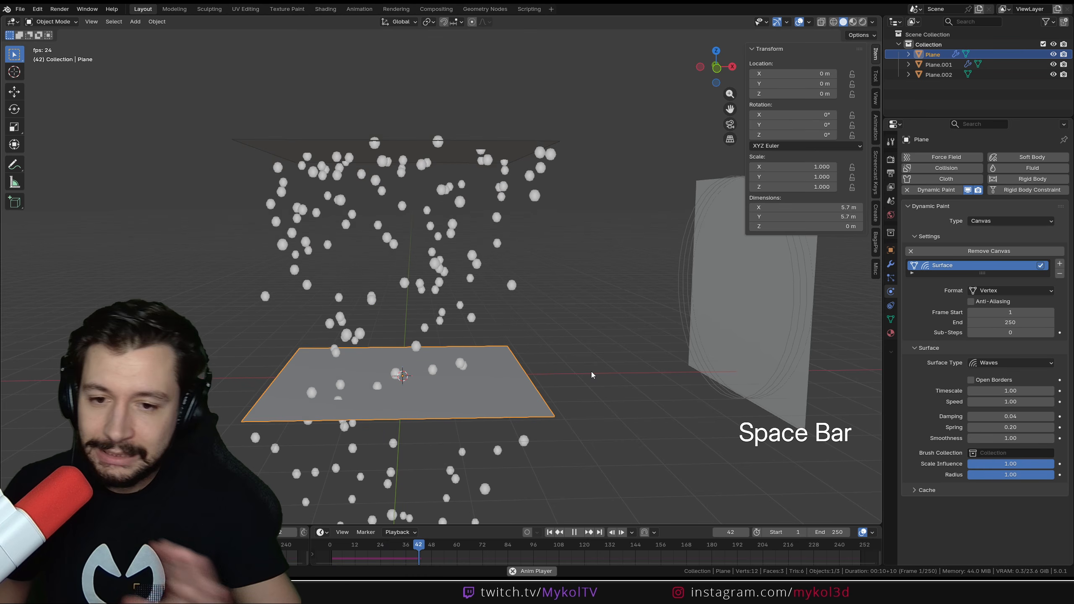
pyautogui.press('space')
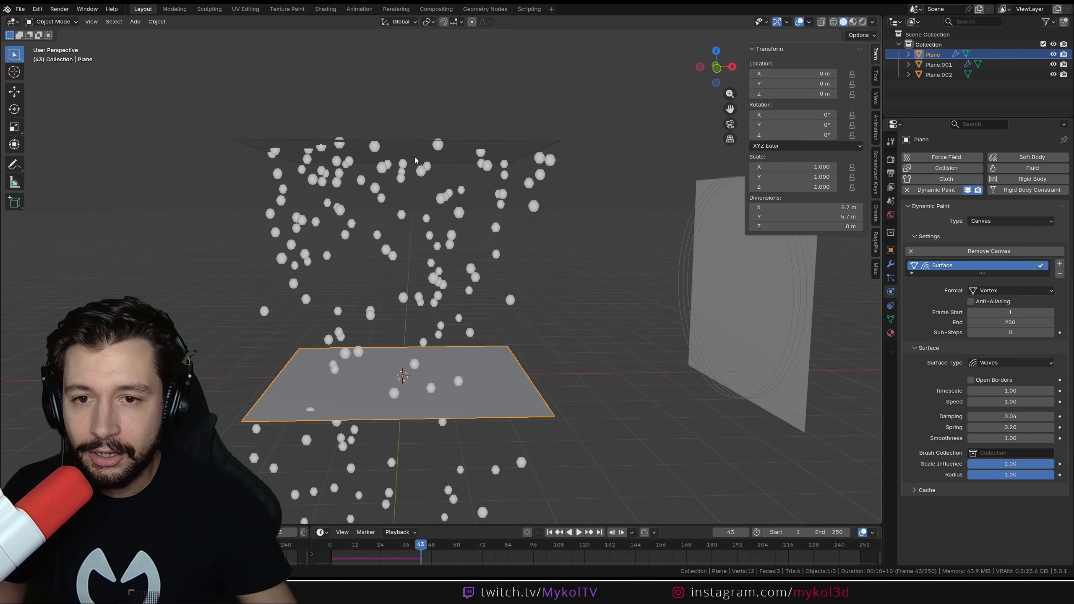
# Give the upper emitter plane Dynamic Paint physics, set its type to Brush and add the brush.
pyautogui.moveTo(219, 125); pyautogui.dragTo(579, 252)
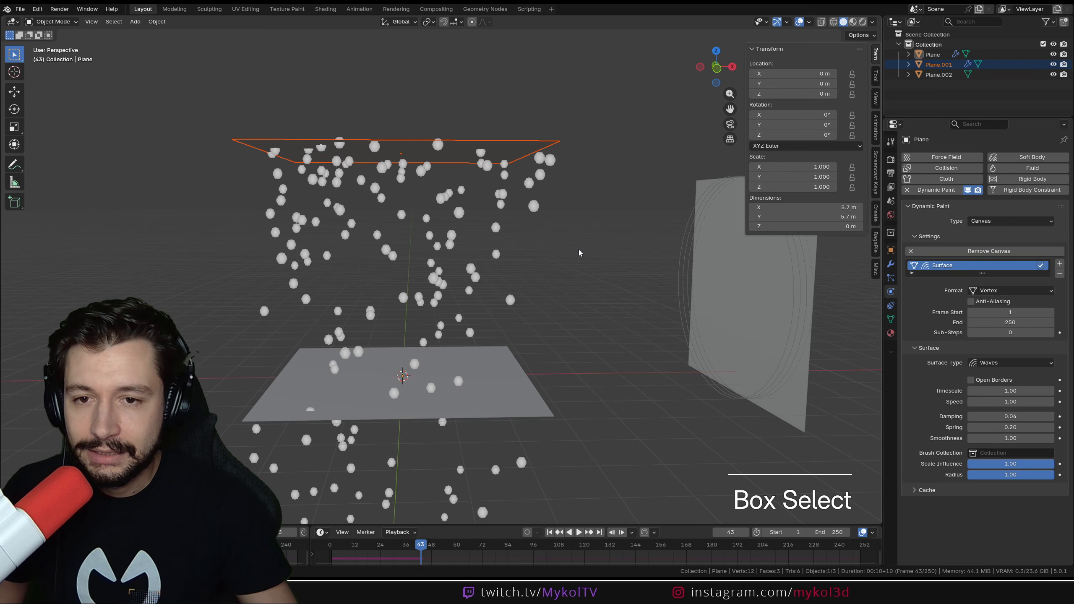
pyautogui.click(386, 384)
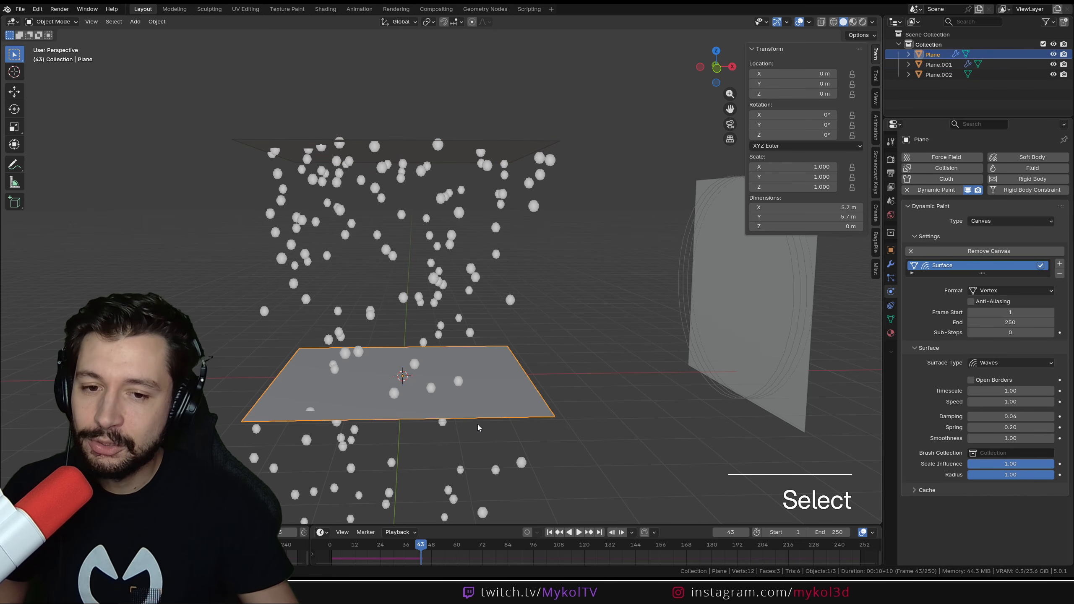
pyautogui.click(418, 154)
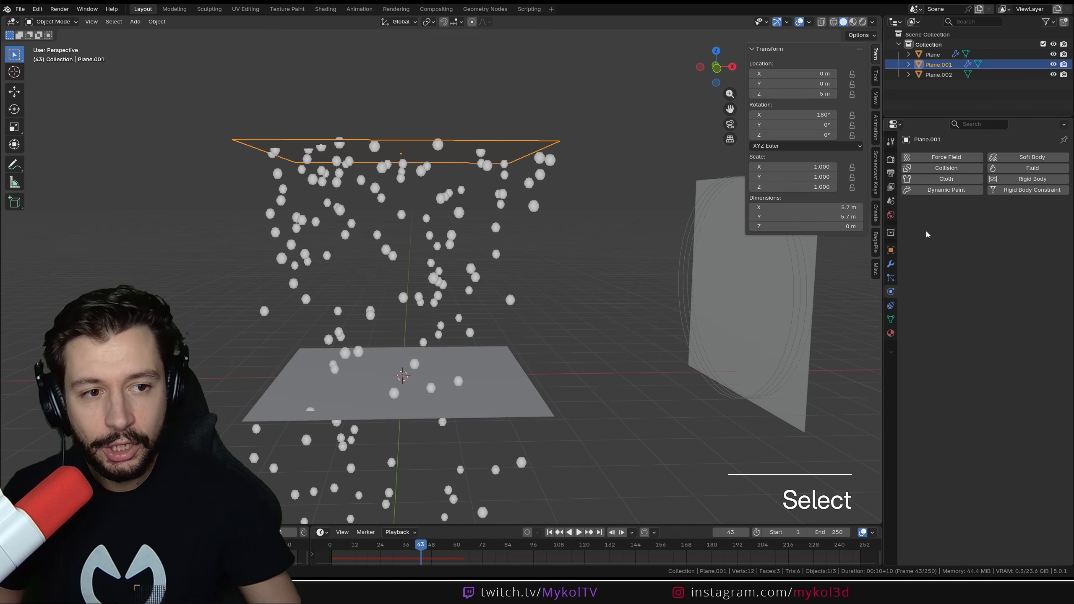
pyautogui.click(955, 193)
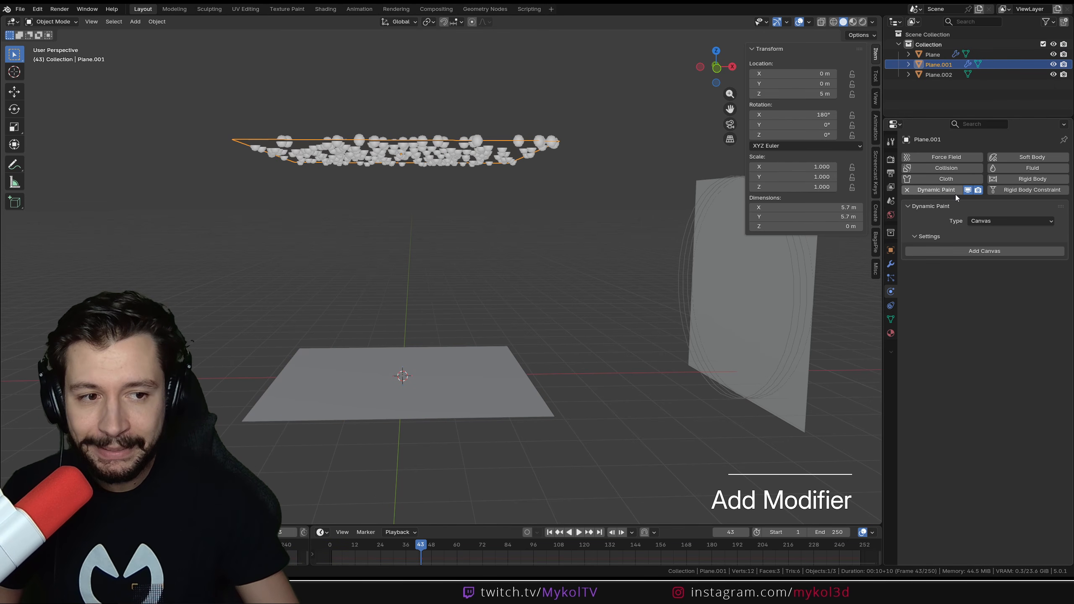
pyautogui.click(1000, 220)
pyautogui.click(981, 245)
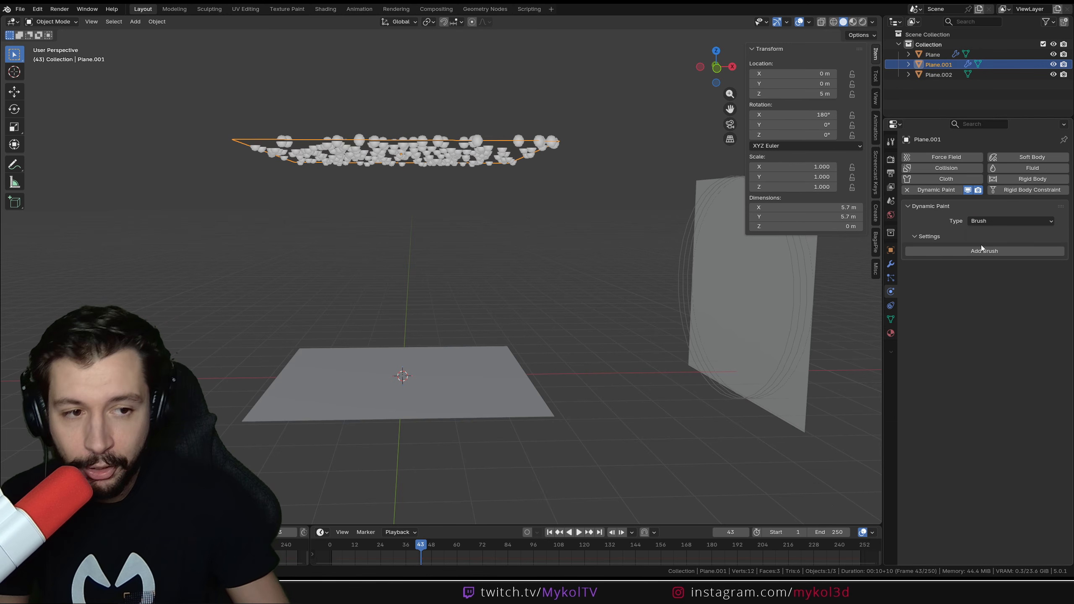
pyautogui.click(986, 252)
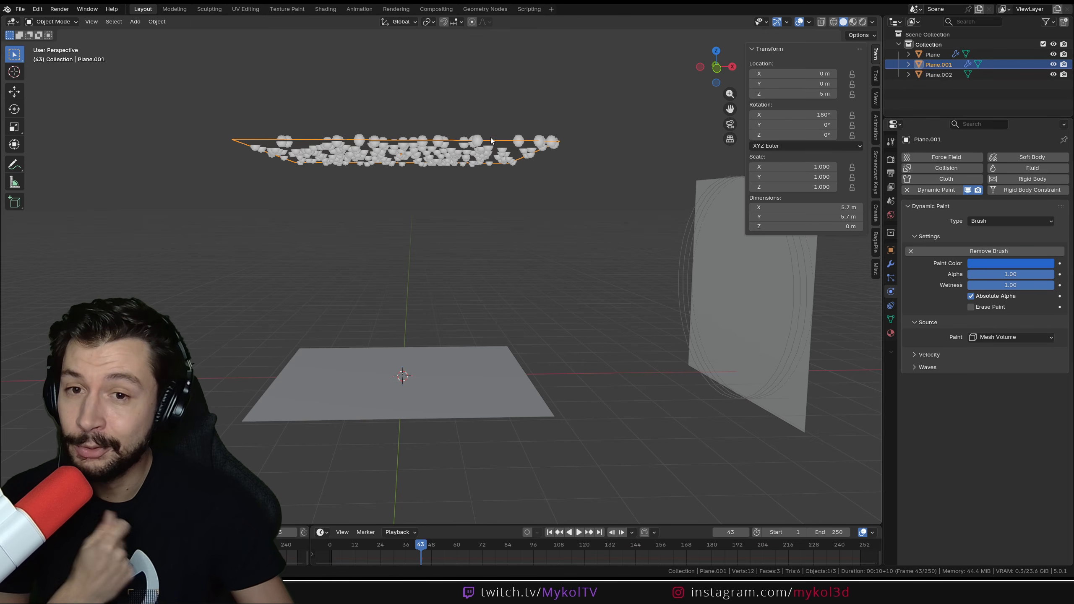
# Set the emitter plane's brush paint source to Particle System and choose the Pluie particle system.
pyautogui.click(1005, 337)
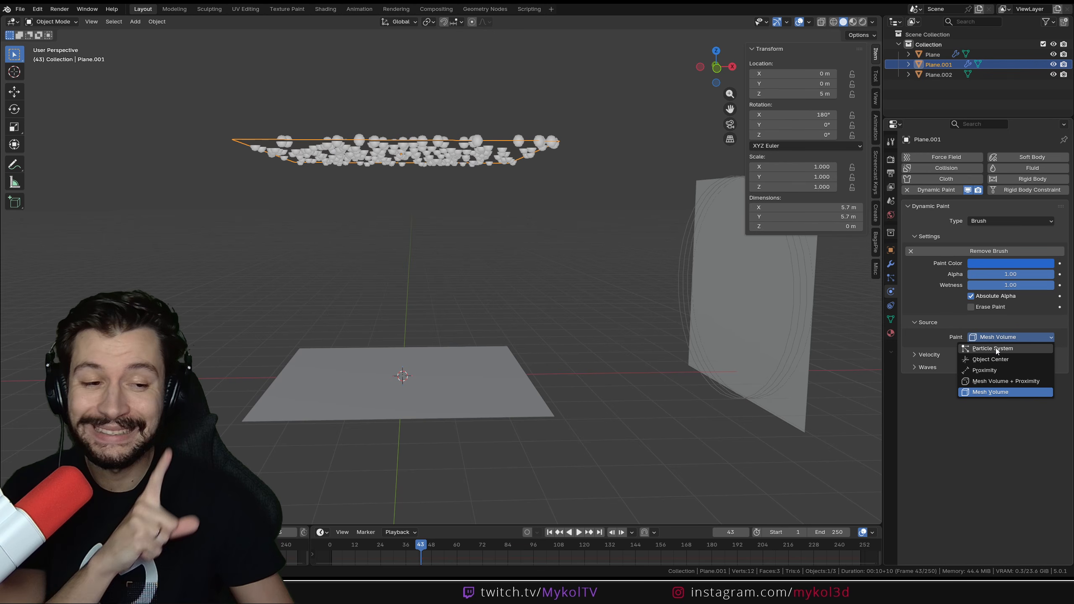
pyautogui.click(995, 348)
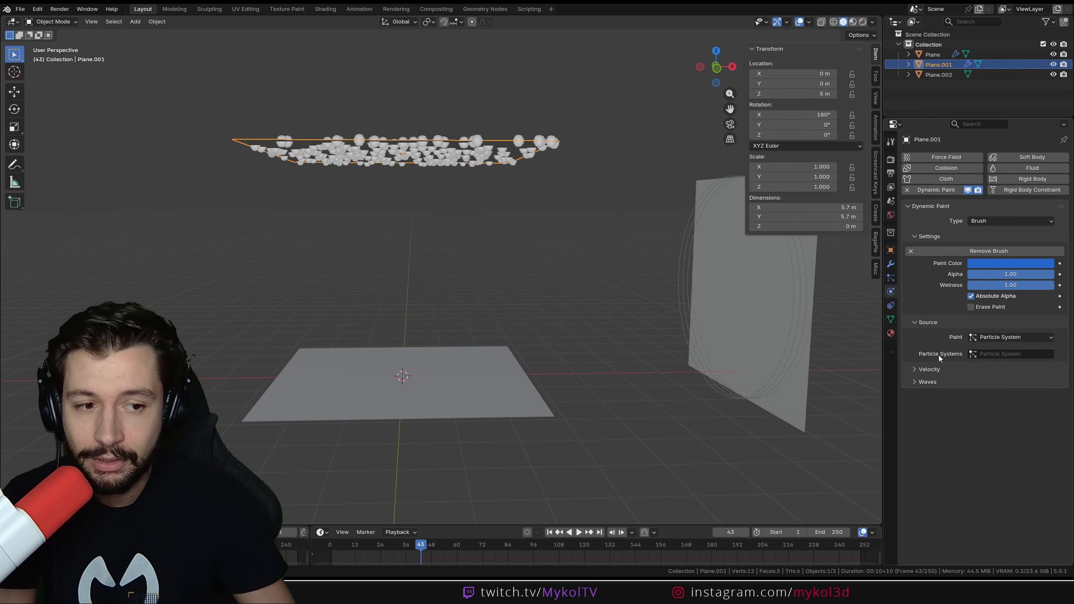
pyautogui.click(988, 354)
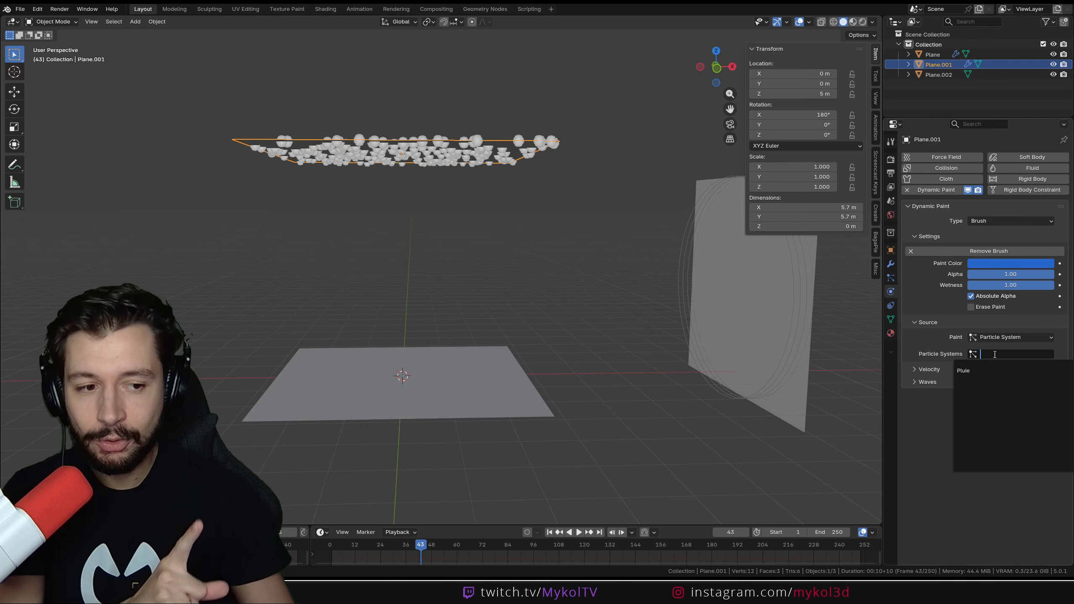
pyautogui.click(969, 370)
# Play the animation from the first frame to frame 38 and check the ground plane where the raindrops pass through.
pyautogui.hotkey('shift', 'Left')
pyautogui.press('space')
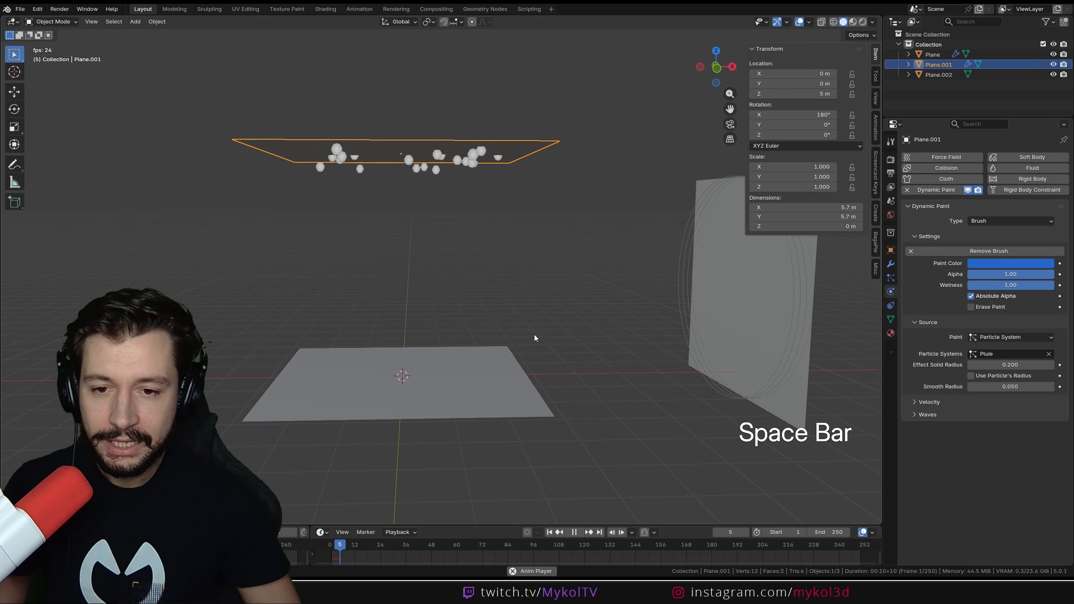
pyautogui.press('space')
pyautogui.moveTo(534, 334); pyautogui.dragTo(438, 340, button='middle')
pyautogui.moveTo(315, 416); pyautogui.dragTo(421, 393, button='middle')
# Subdivide the ground plane's mesh eight times in Edit Mode and return to Object Mode.
pyautogui.click(421, 393)
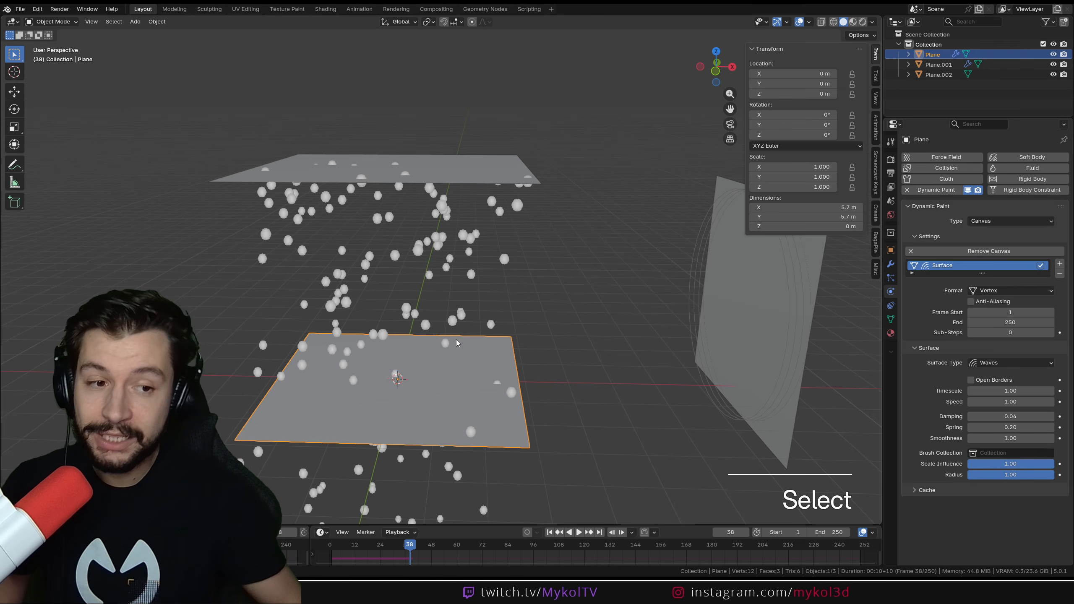
pyautogui.press('Tab')
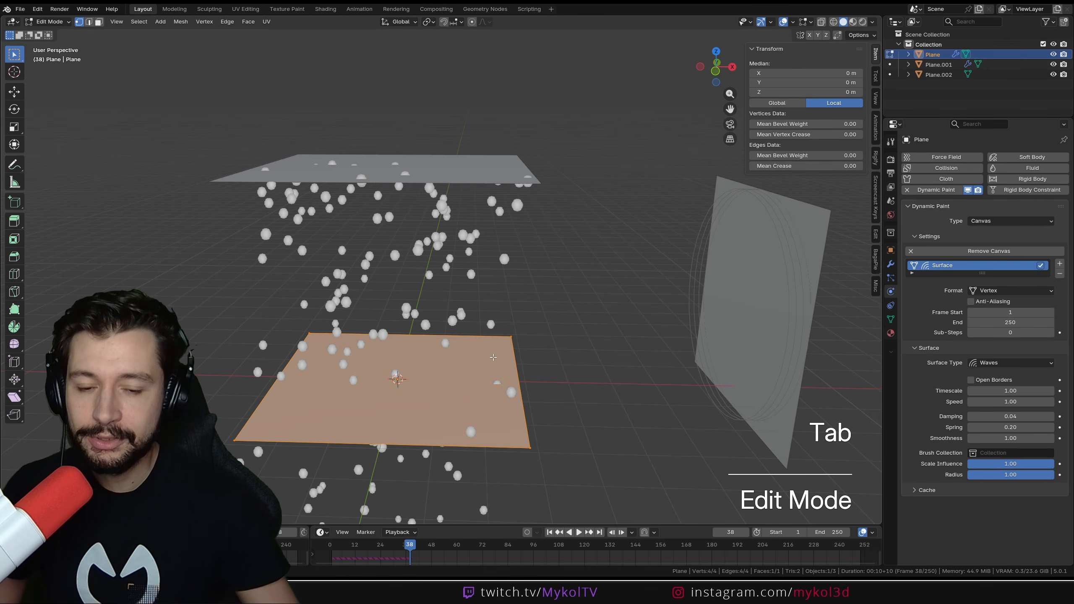
pyautogui.rightClick(493, 357)
pyautogui.click(482, 346)
pyautogui.rightClick(482, 347)
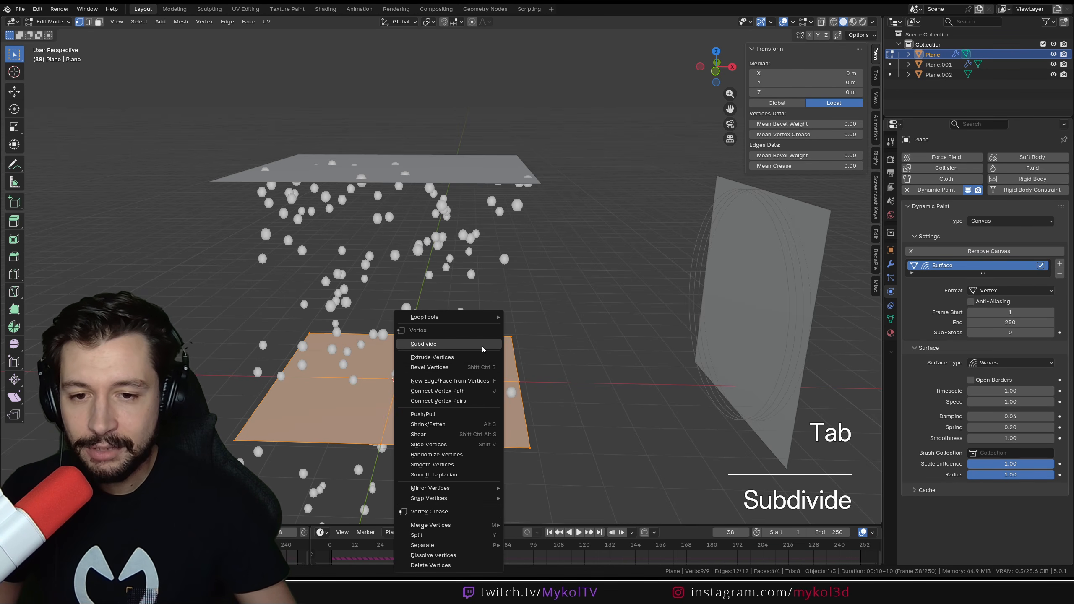
pyautogui.click(482, 346)
pyautogui.rightClick(482, 346)
pyautogui.click(482, 346)
pyautogui.rightClick(481, 346)
pyautogui.click(482, 346)
pyautogui.rightClick(482, 346)
pyautogui.click(482, 346)
pyautogui.rightClick(482, 347)
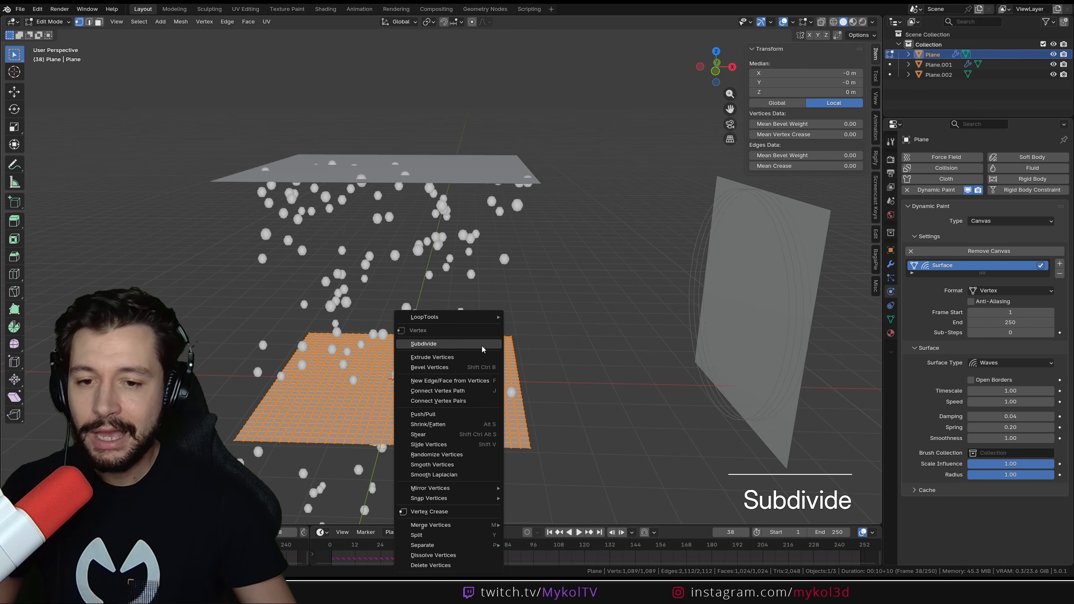
pyautogui.click(482, 346)
pyautogui.rightClick(482, 347)
pyautogui.click(482, 346)
pyautogui.rightClick(481, 346)
pyautogui.click(482, 346)
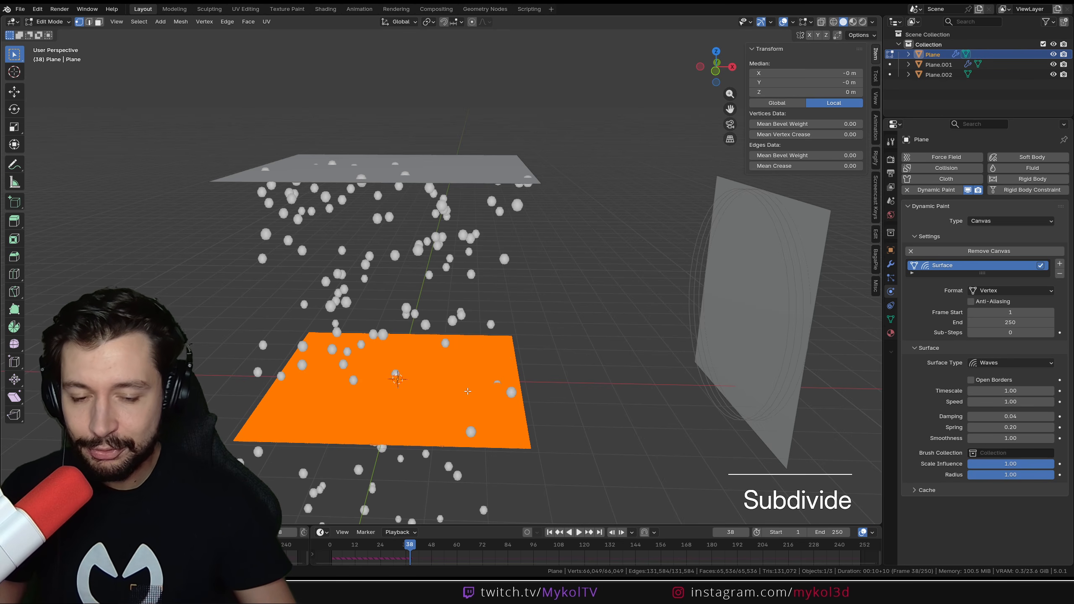
pyautogui.scroll(5, 482, 346)
pyautogui.scroll(-5, 467, 391)
pyautogui.press('Tab')
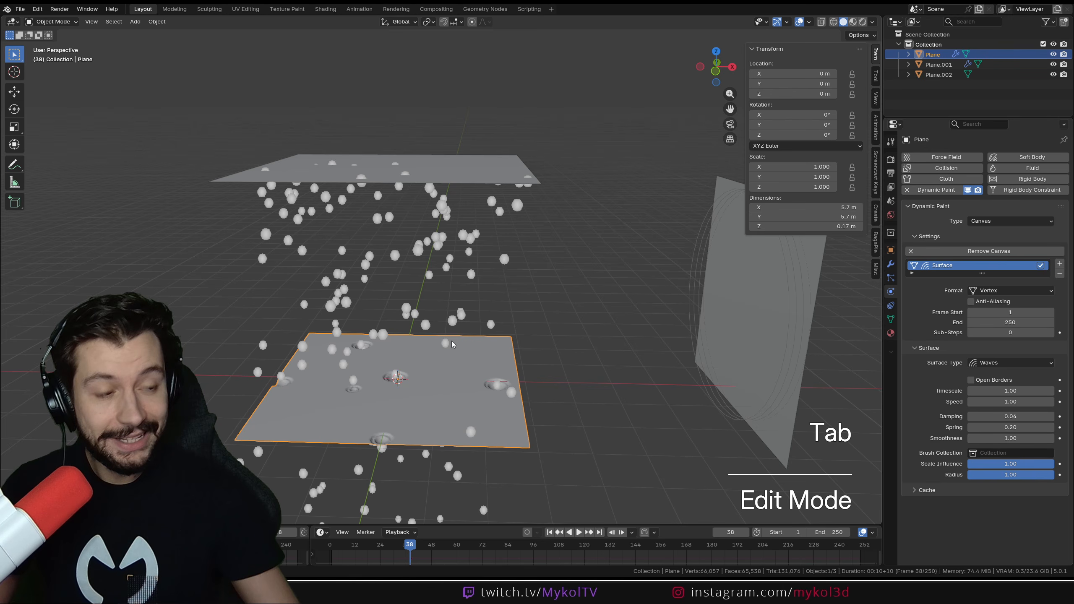
# Inspect the ripples on the ground plane up close and replay the animation from the first frame to frame 90.
pyautogui.moveTo(452, 342); pyautogui.dragTo(464, 355, button='middle')
pyautogui.scroll(5, 410, 374)
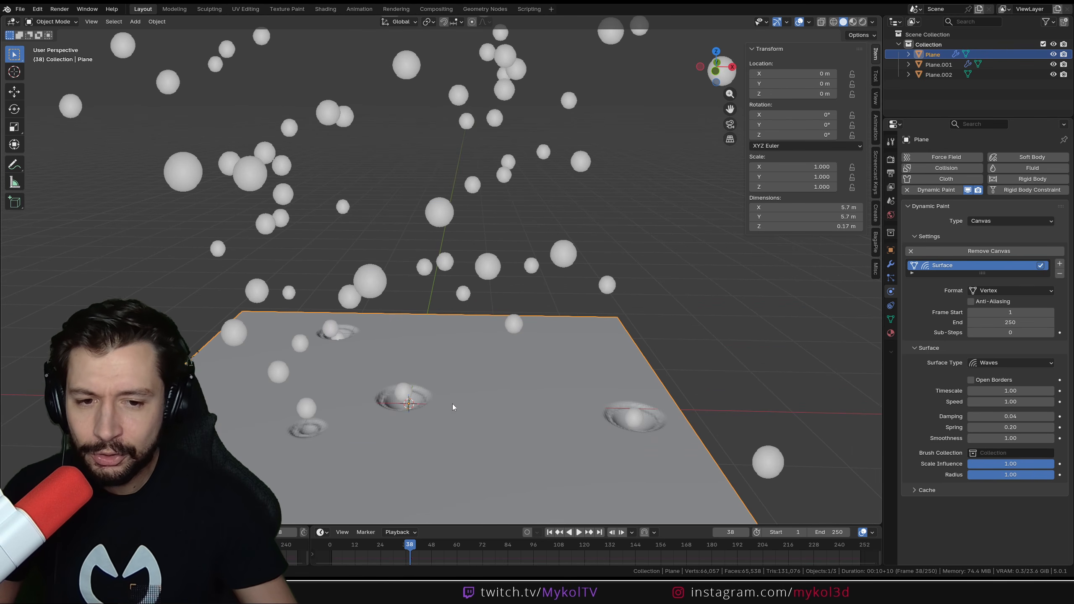
pyautogui.scroll(-4, 461, 389)
pyautogui.press('shift')
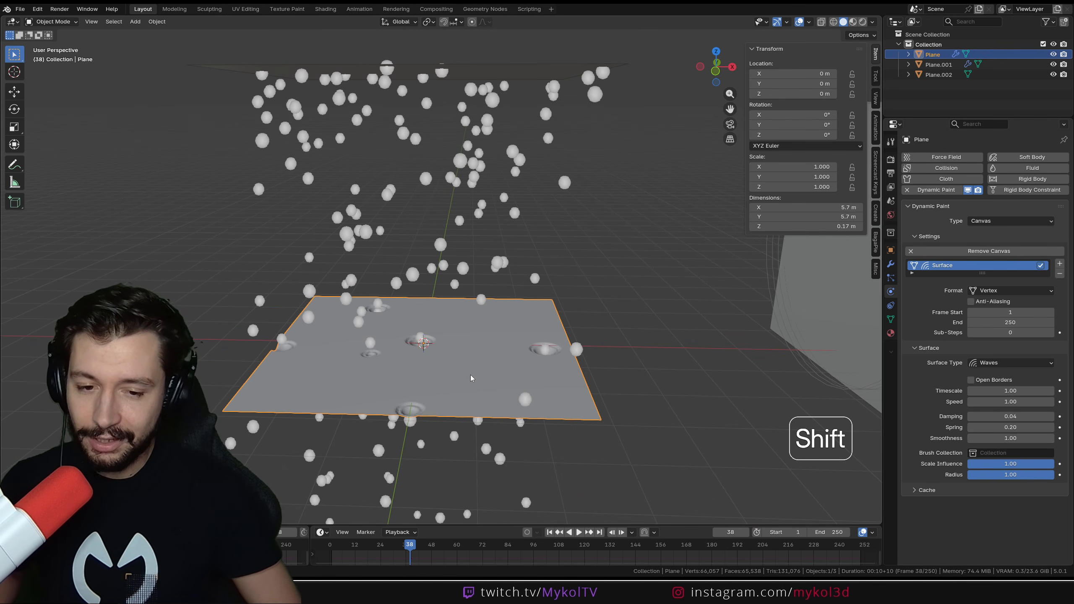
pyautogui.hotkey('shift', 'Left')
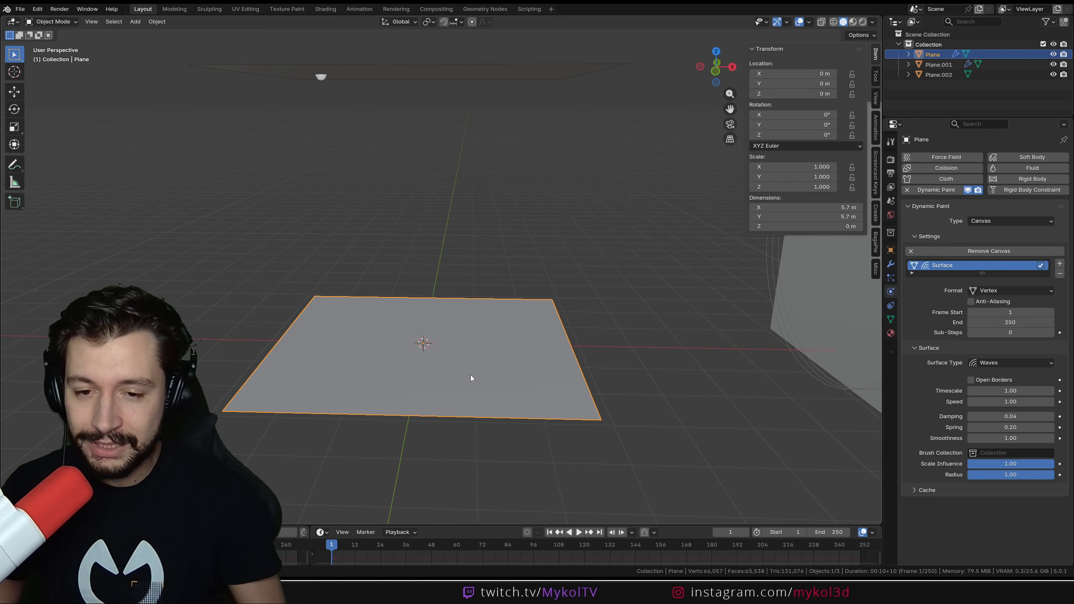
pyautogui.press('space')
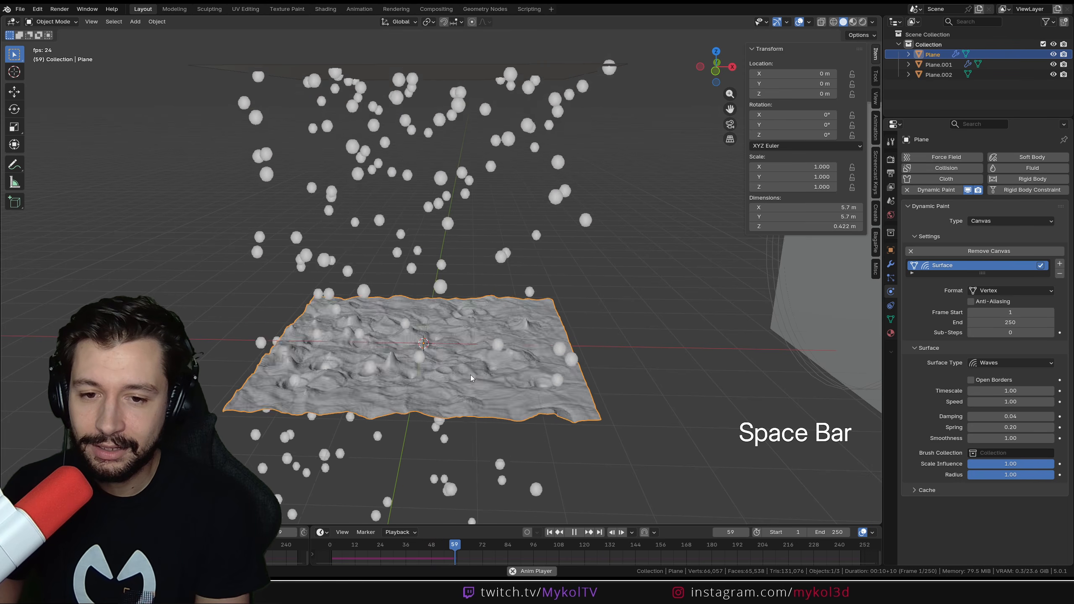
pyautogui.press('space')
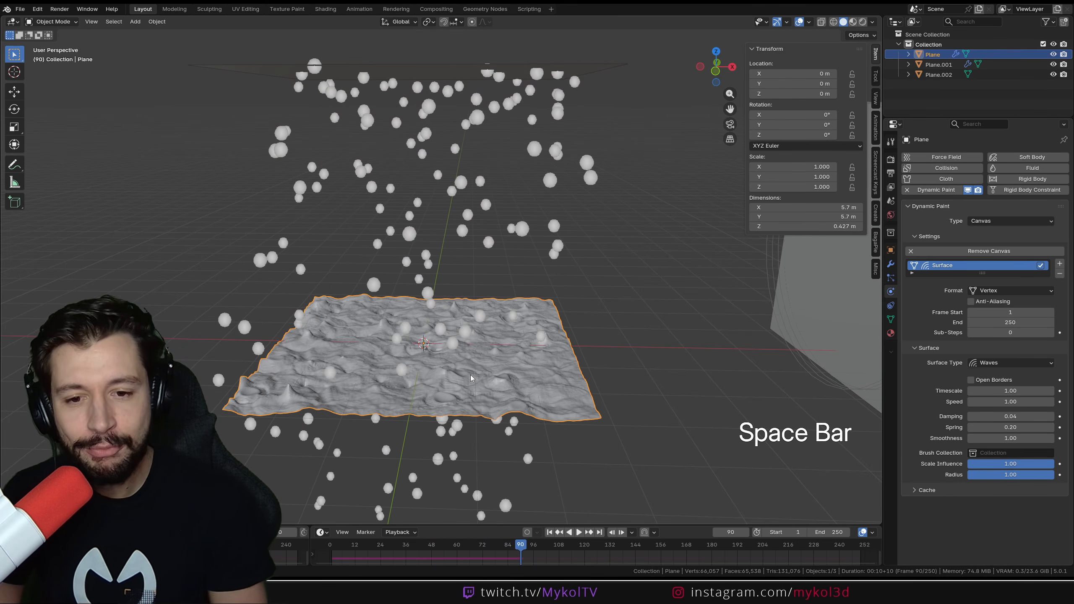
# Apply smooth shading to the rippled ground plane and view its surface up close.
pyautogui.scroll(6, 470, 374)
pyautogui.moveTo(512, 380); pyautogui.dragTo(549, 383, button='middle')
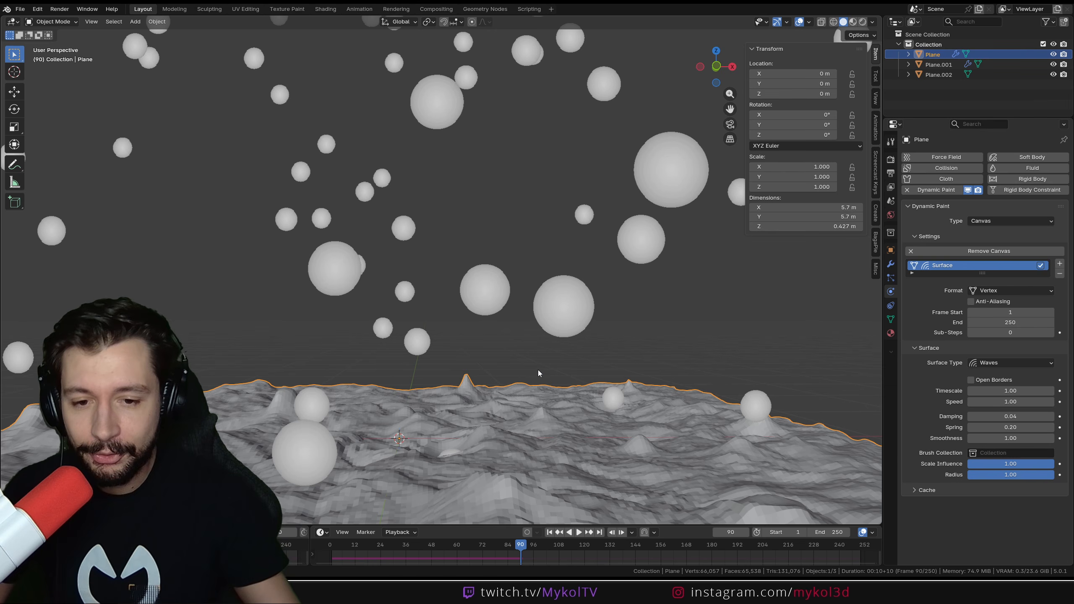
pyautogui.rightClick(538, 369)
pyautogui.click(527, 384)
pyautogui.moveTo(526, 382); pyautogui.dragTo(544, 396, button='middle')
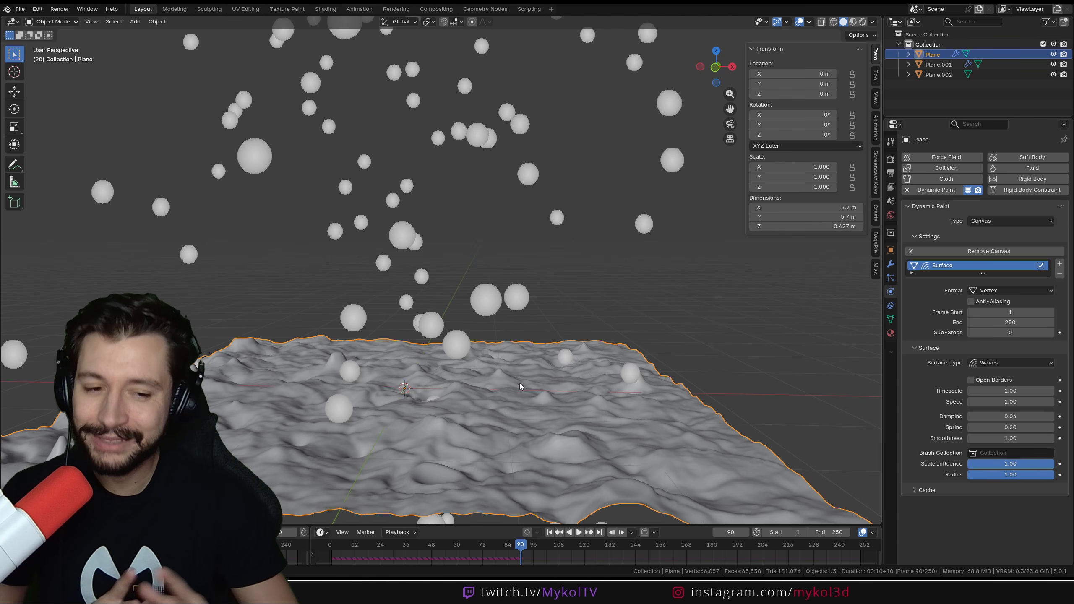
# Set the wave surface's Scale Influence to 0 and replay the animation from the first frame to frame 35.
pyautogui.click(1014, 464)
pyautogui.write('0')
pyautogui.press('Return')
pyautogui.hotkey('shift', 'Left')
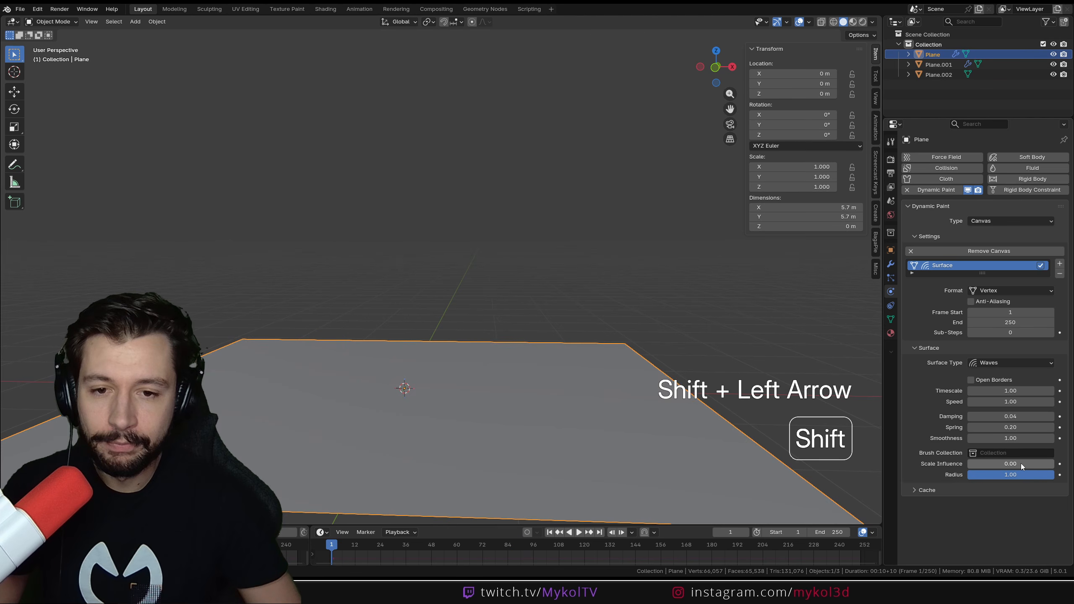
pyautogui.press('space')
pyautogui.press('space')
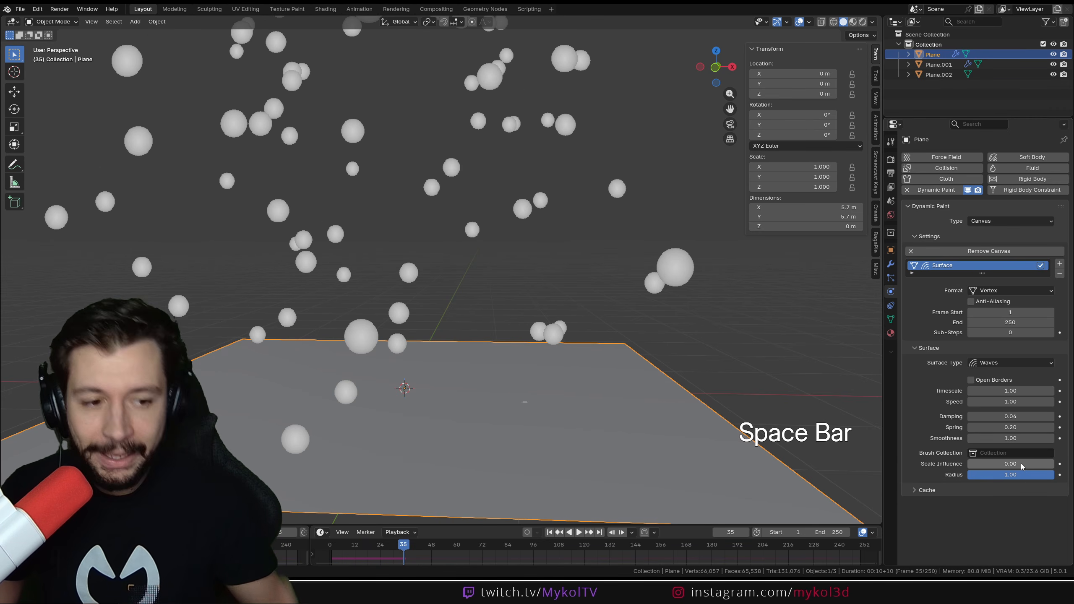
# Set the wave surface's Scale Influence to 0.1 and replay the animation from the first frame to frame 67.
pyautogui.click(1021, 463)
pyautogui.write('0.1')
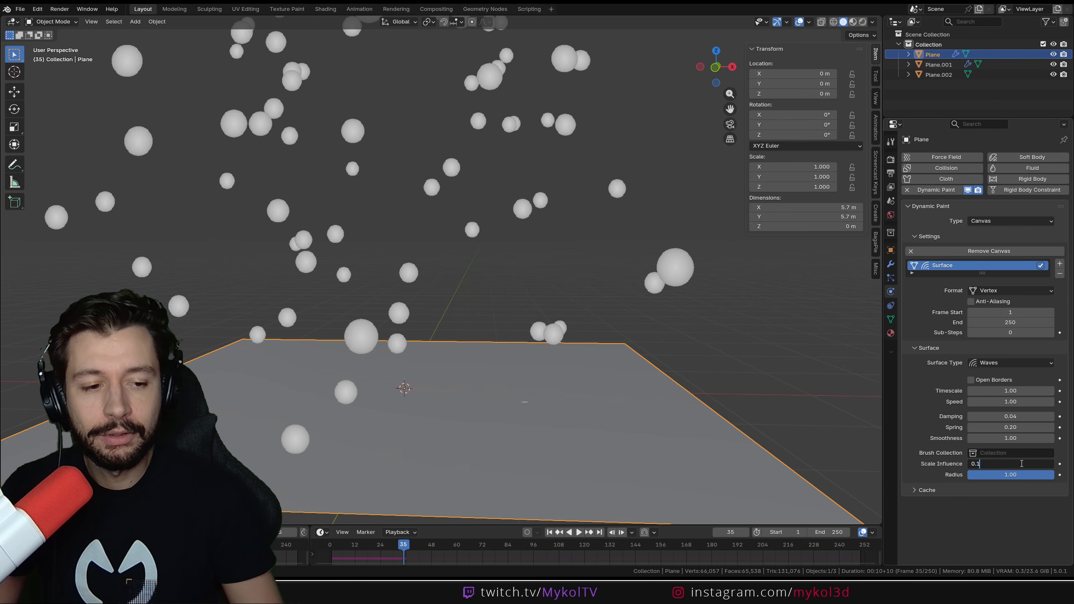
pyautogui.press('Return')
pyautogui.hotkey('shift', 'Left')
pyautogui.press('space')
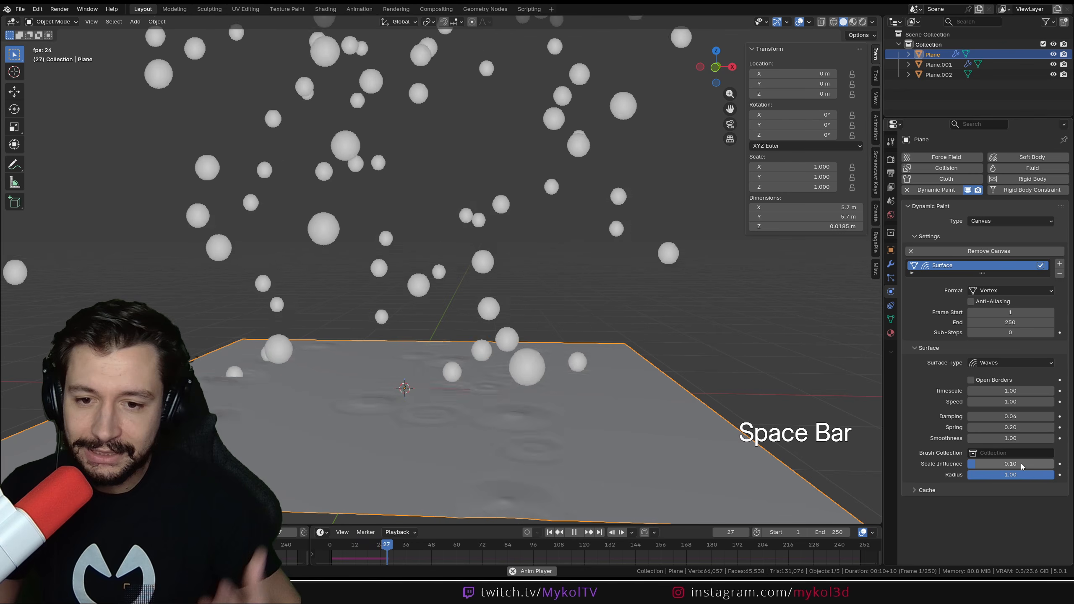
pyautogui.press('space')
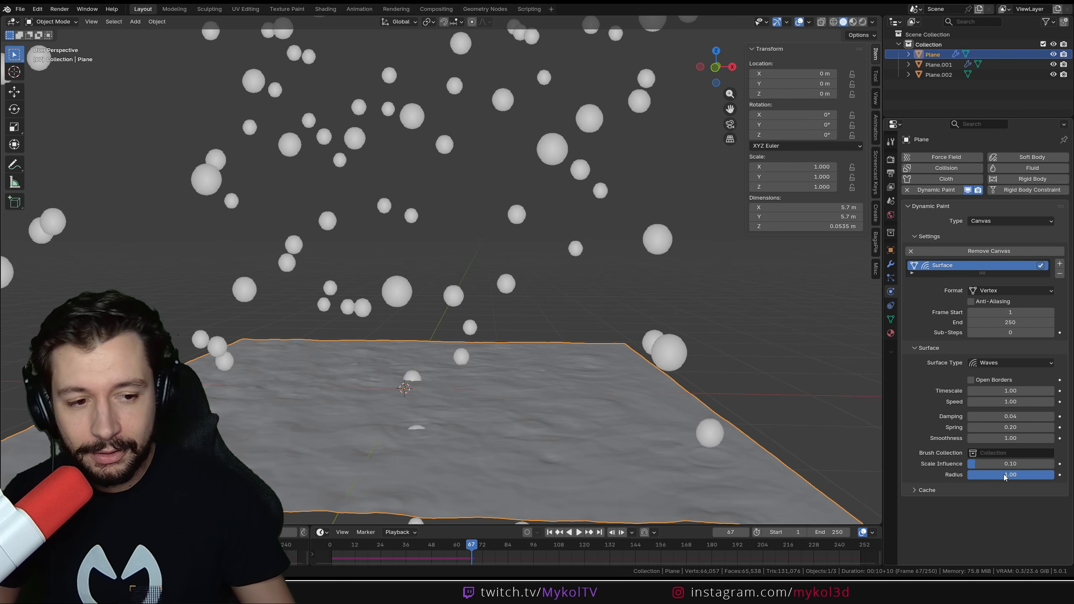
# Set the wave surface's Radius to 0 and replay the animation from the first frame to frame 39.
pyautogui.press('BackSpace')
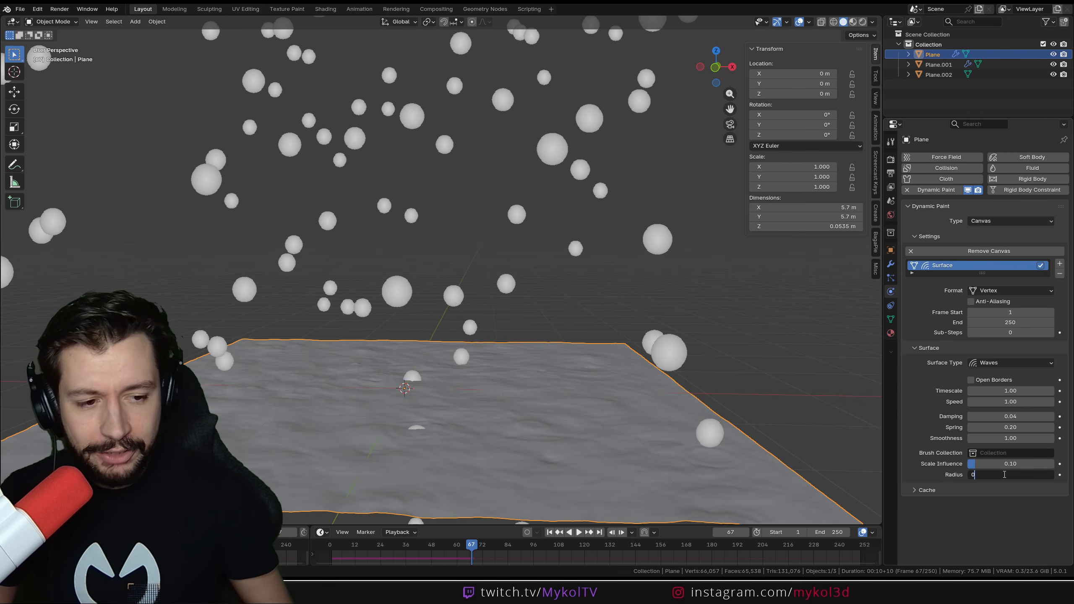
pyautogui.hotkey('shift', 'Left')
pyautogui.press('space')
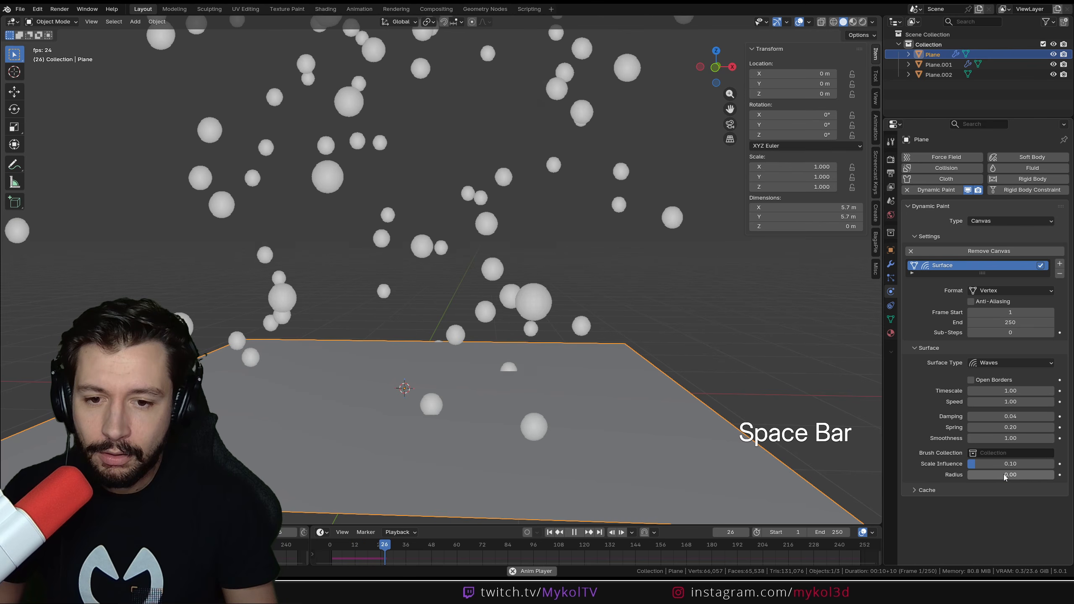
pyautogui.press('space')
# Set the wave surface's Radius to 0.1 and replay the animation from the first frame to frame 45.
pyautogui.click(1003, 474)
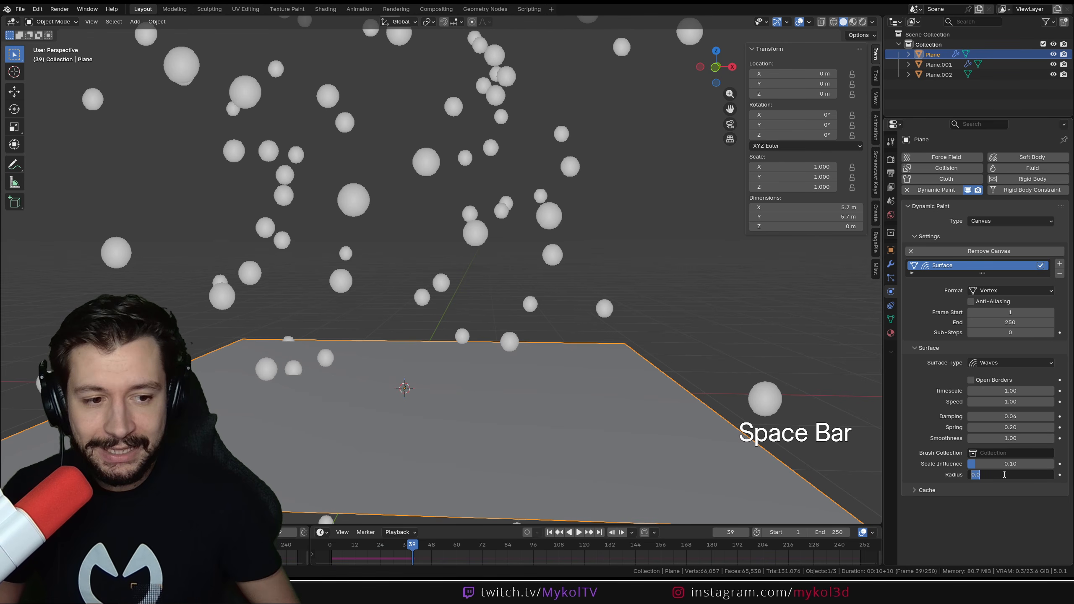
pyautogui.press('Return')
pyautogui.hotkey('shift', 'Left')
pyautogui.press('space')
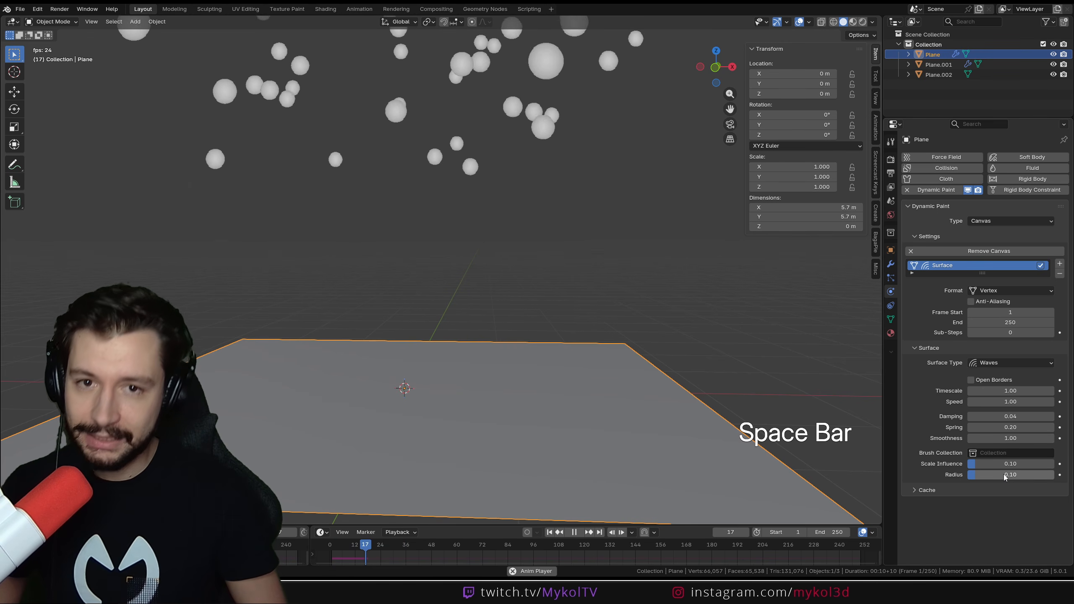
pyautogui.press('space')
# Set the wave surface's Radius to 0.5 and replay the animation from the first frame to frame 71.
pyautogui.click(1004, 474)
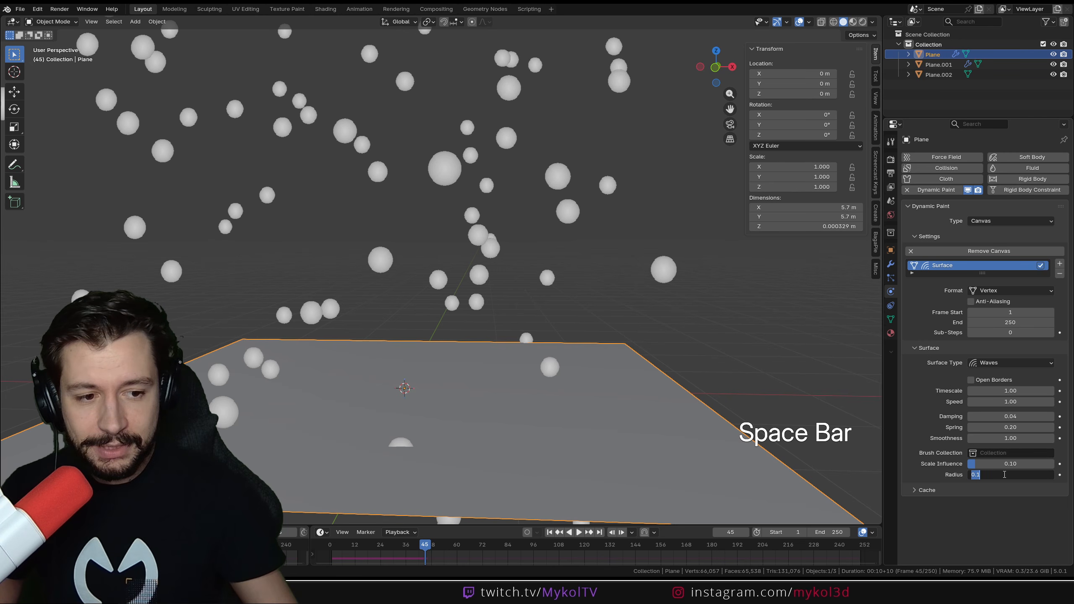
pyautogui.write('0.6')
pyautogui.press('BackSpace')
pyautogui.write('5')
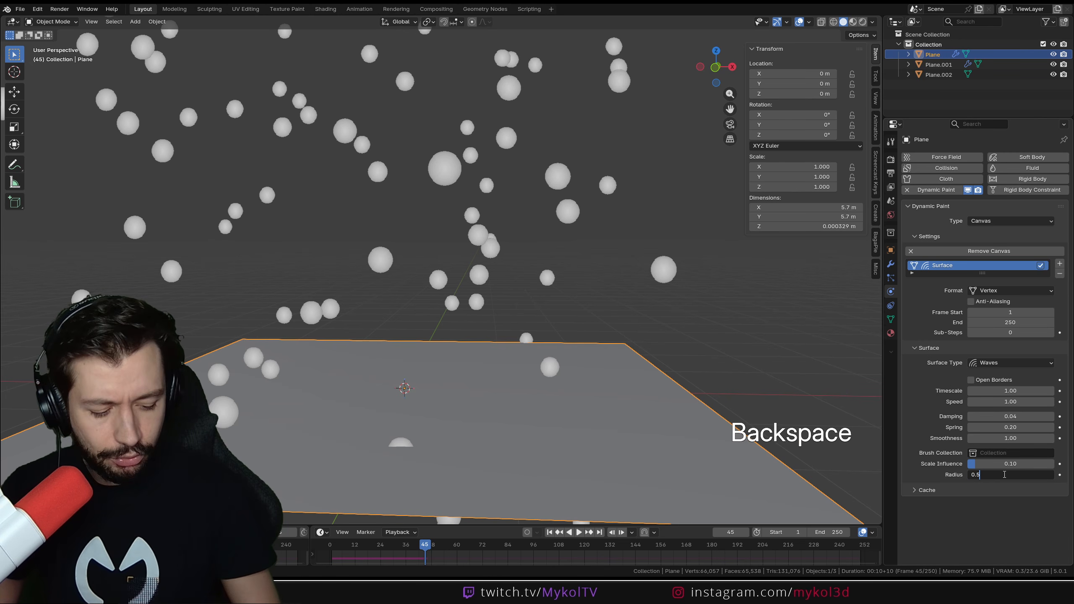
pyautogui.press('Return')
pyautogui.hotkey('shift', 'Left')
pyautogui.press('space')
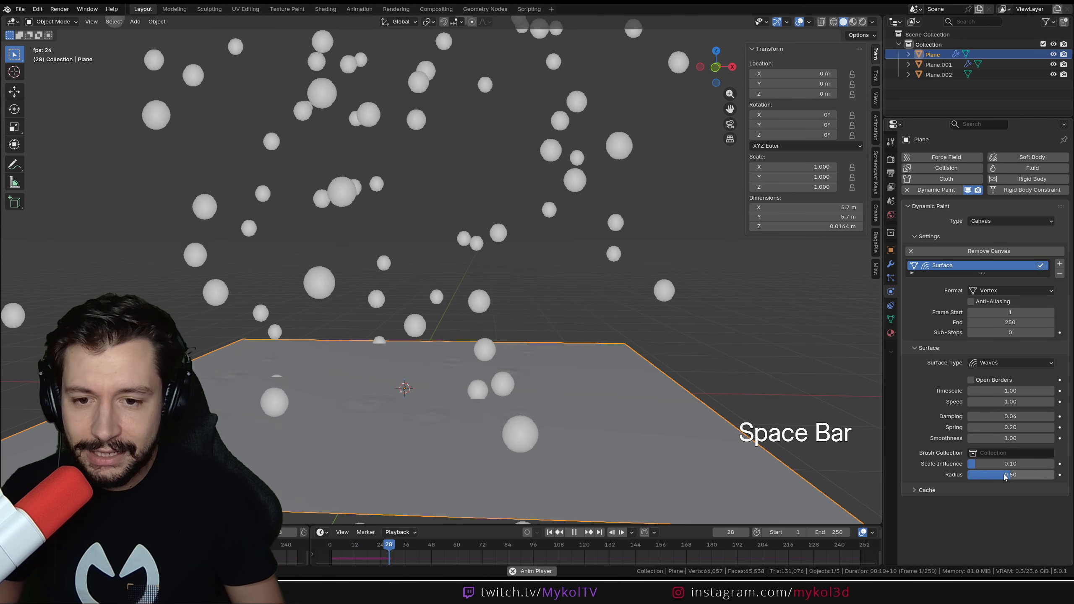
pyautogui.press('space')
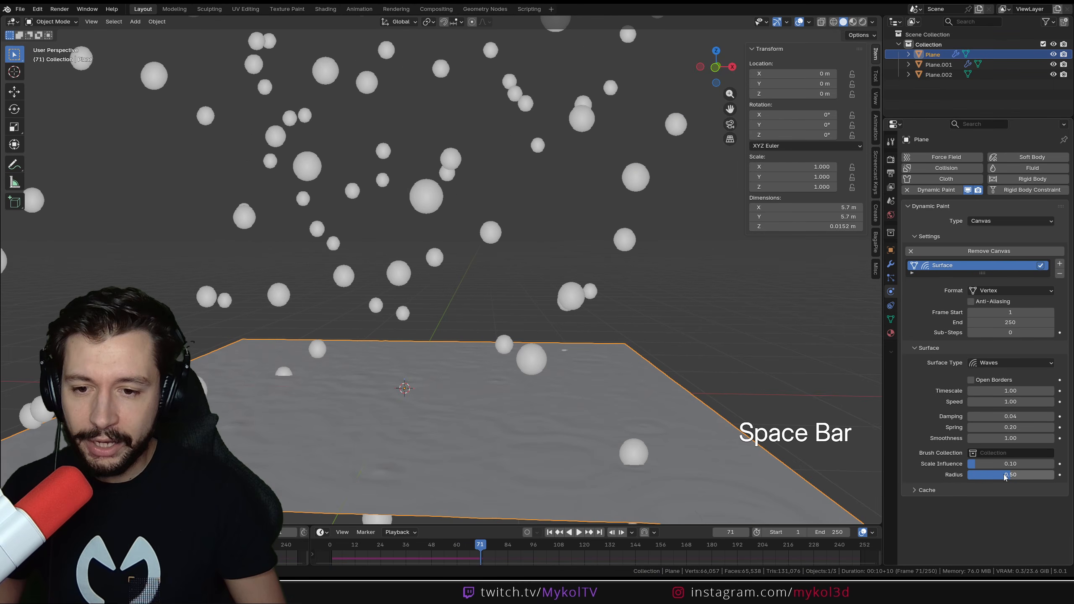
# Set the wave surface's Scale Influence to 0.2 and replay the animation from the first frame to frame 71.
pyautogui.click(1009, 465)
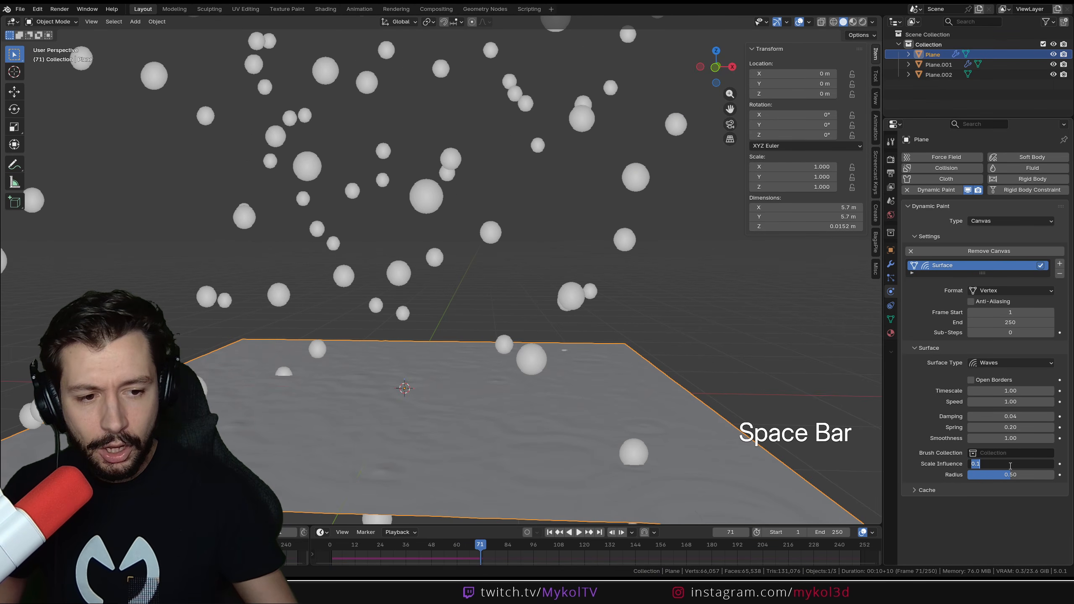
pyautogui.write('0.2')
pyautogui.press('Return')
pyautogui.hotkey('shift', 'Left')
pyautogui.press('space')
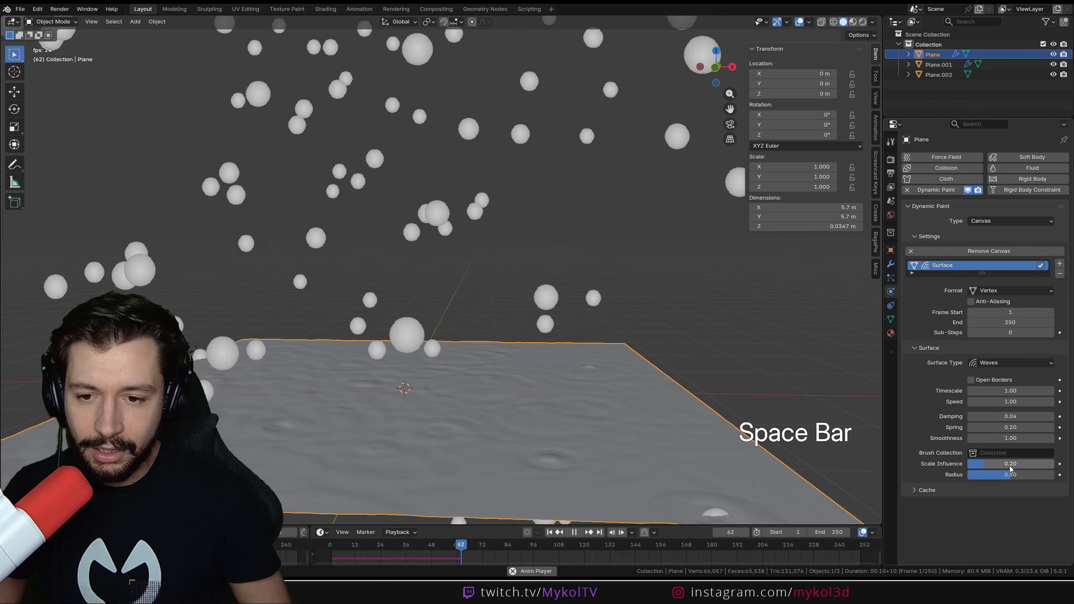
pyautogui.press('space')
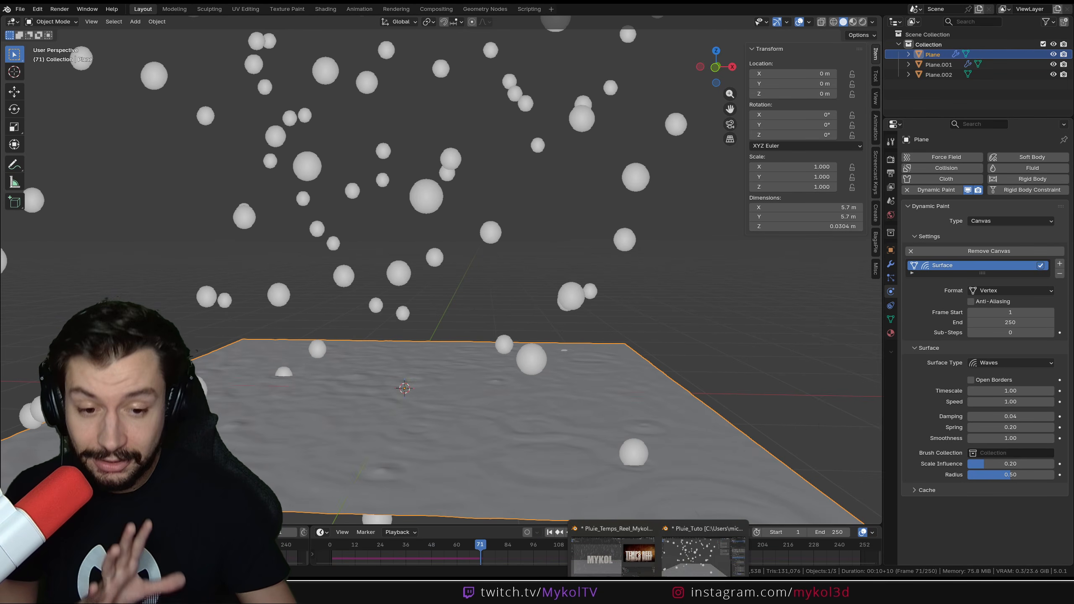
# Switch to the finished rain project's Blender window, enlarge its properties area and show the water plane's Dynamic Paint settings.
pyautogui.click(633, 561)
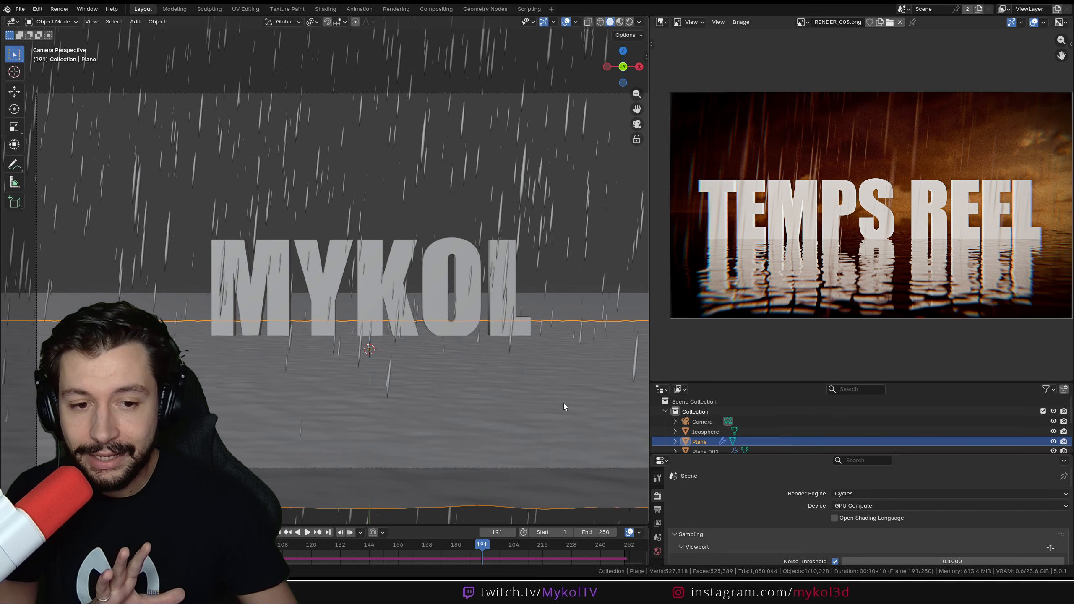
pyautogui.moveTo(743, 382); pyautogui.dragTo(744, 235)
pyautogui.moveTo(785, 451); pyautogui.dragTo(782, 249)
pyautogui.click(658, 445)
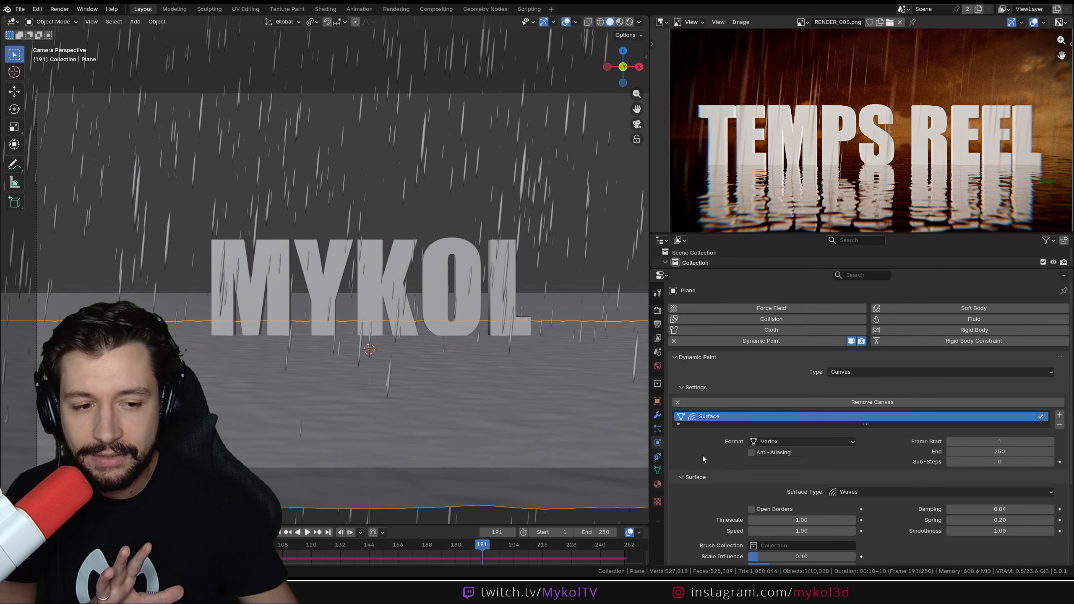
# Examine the finished project's remaining Dynamic Paint wave settings, then return to the Pluie_Tuto Blender window.
pyautogui.scroll(-5, 702, 456)
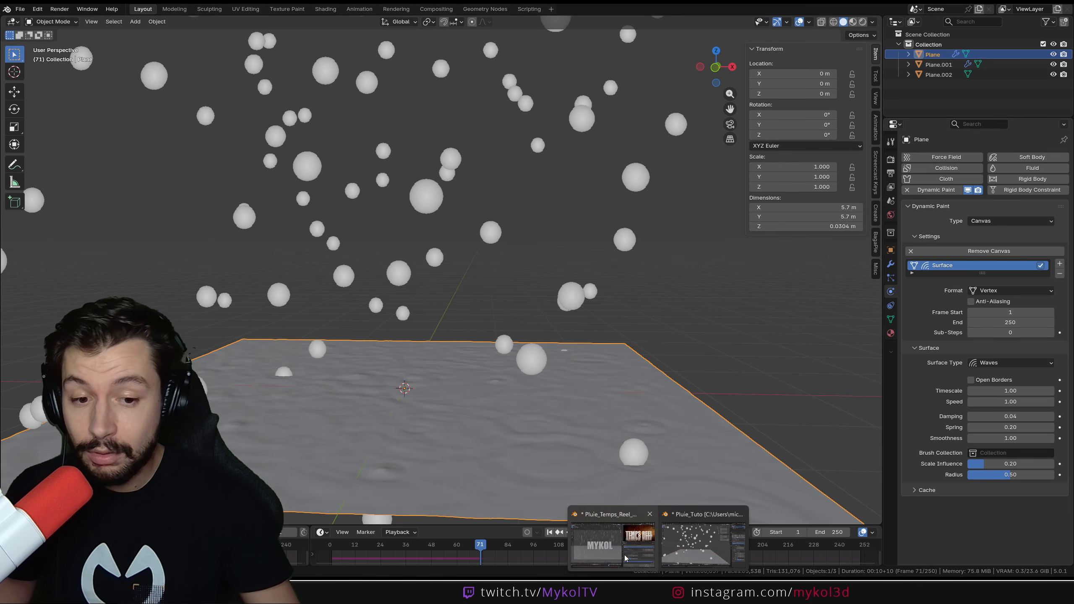
pyautogui.click(605, 533)
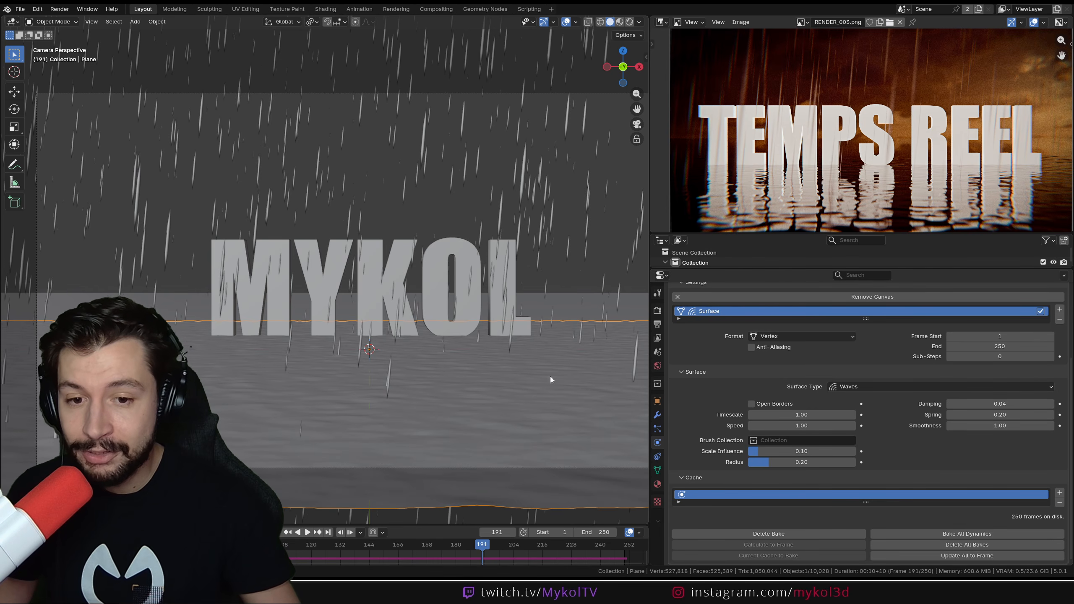
pyautogui.click(634, 542)
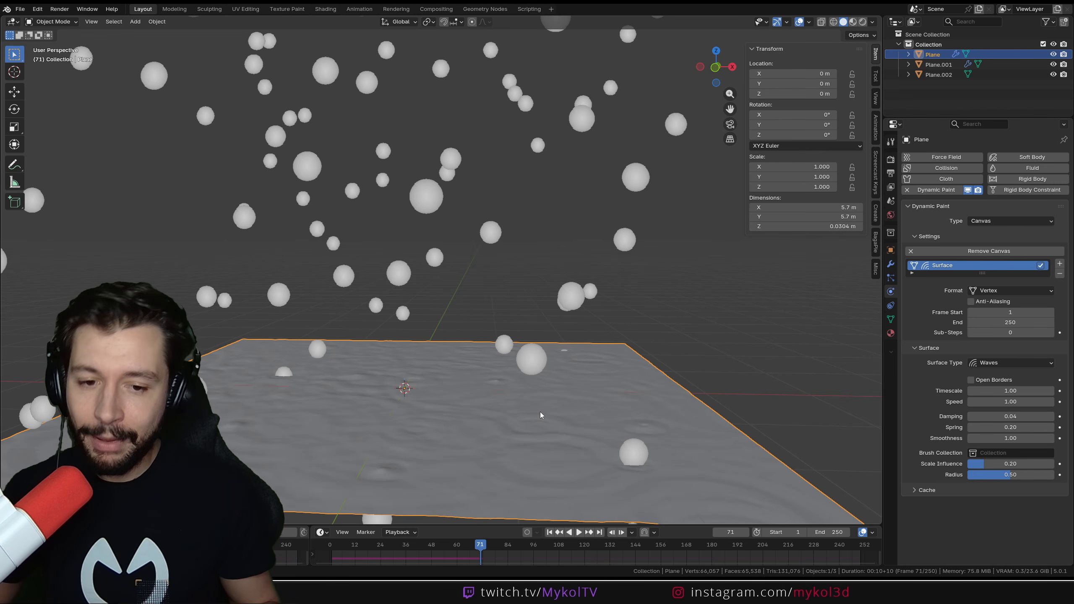
# Play the animation on to frame 181 to review the falling rain over the waves, and select the emitter plane.
pyautogui.press('space')
pyautogui.moveTo(540, 411); pyautogui.dragTo(494, 301, button='middle')
pyautogui.scroll(-4, 436, 354)
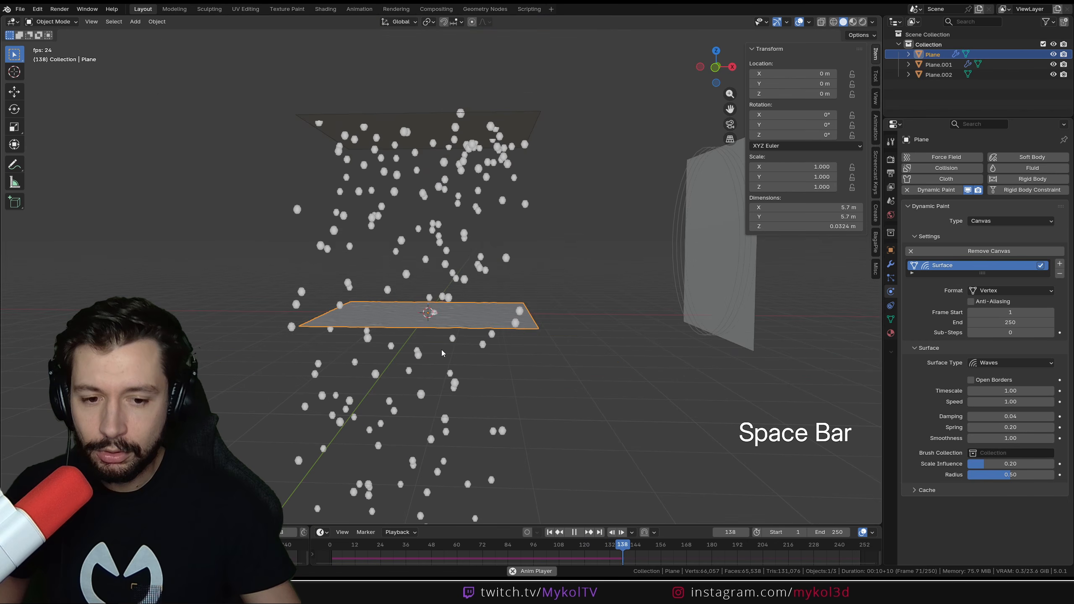
pyautogui.scroll(3, 415, 272)
pyautogui.press('space')
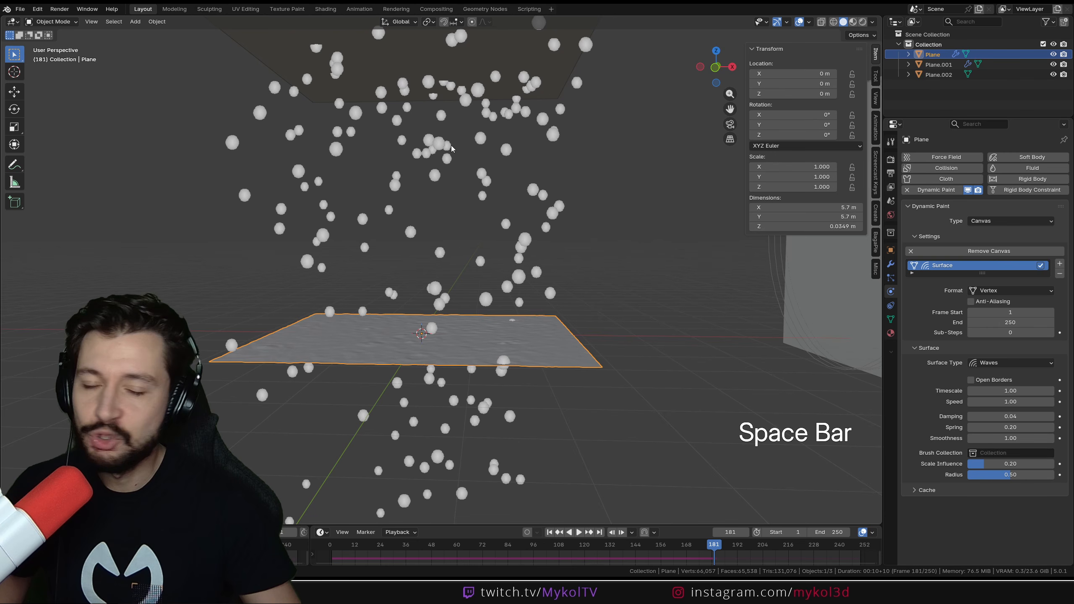
pyautogui.keyDown('shift'); pyautogui.moveTo(440, 141); pyautogui.dragTo(467, 219, button='middle'); pyautogui.keyUp('shift')
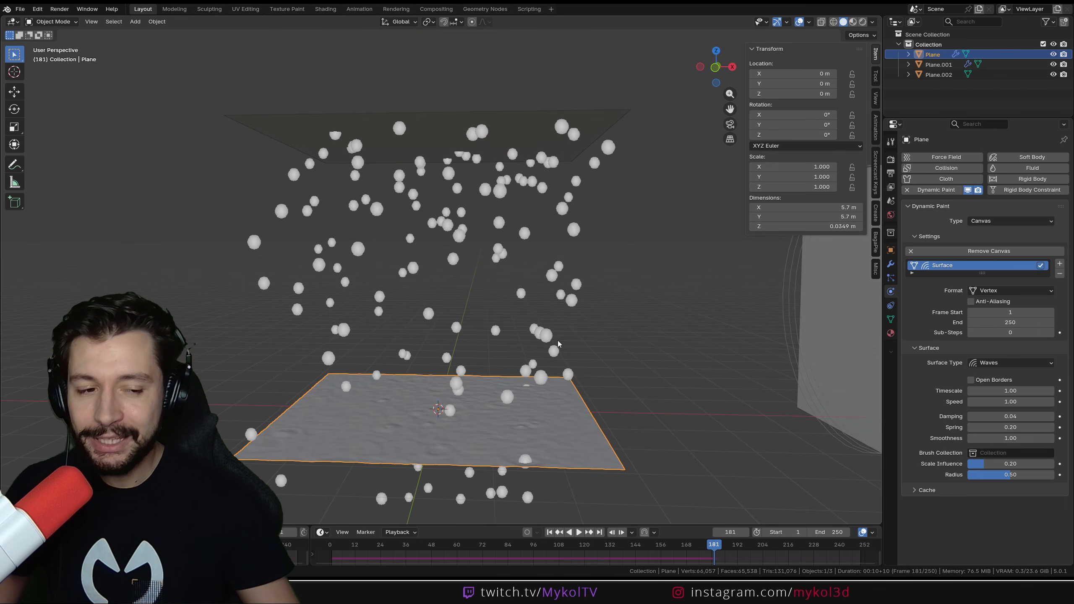
pyautogui.click(390, 391)
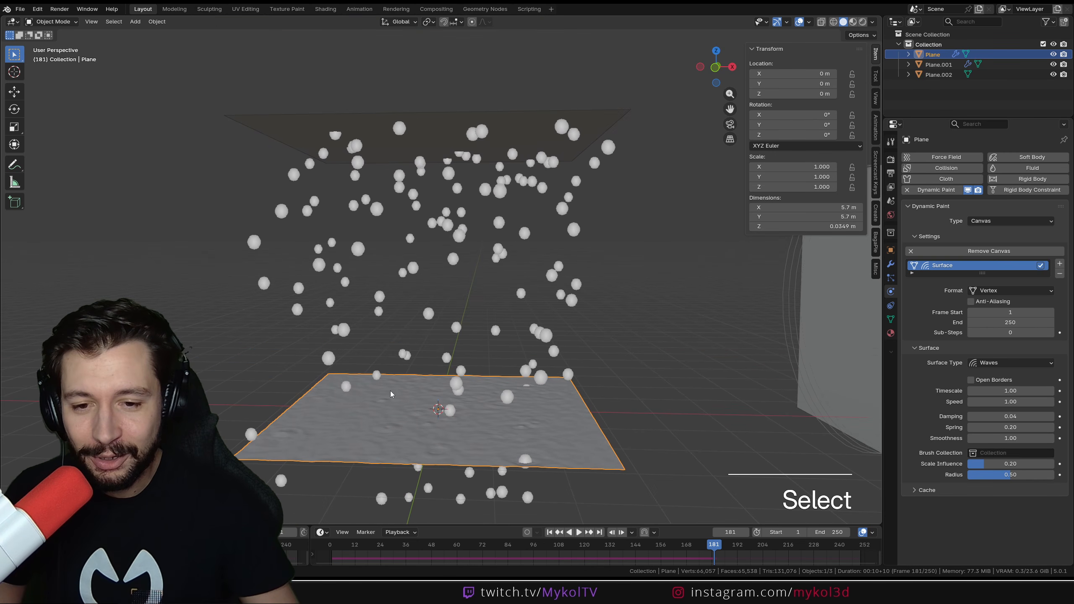
pyautogui.click(483, 131)
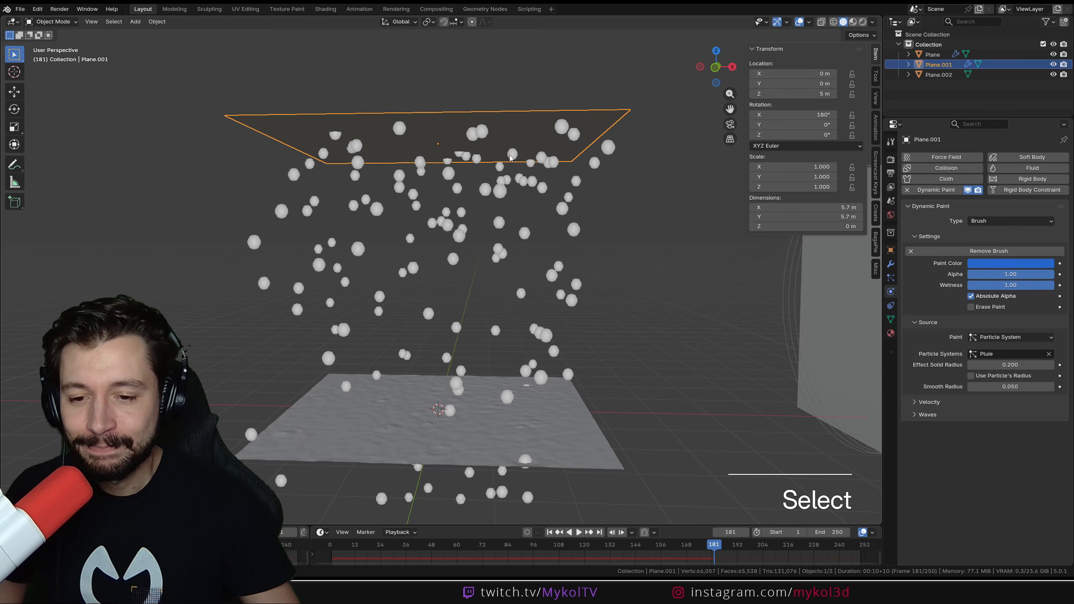
pyautogui.scroll(-6, 531, 353)
pyautogui.scroll(5, 474, 349)
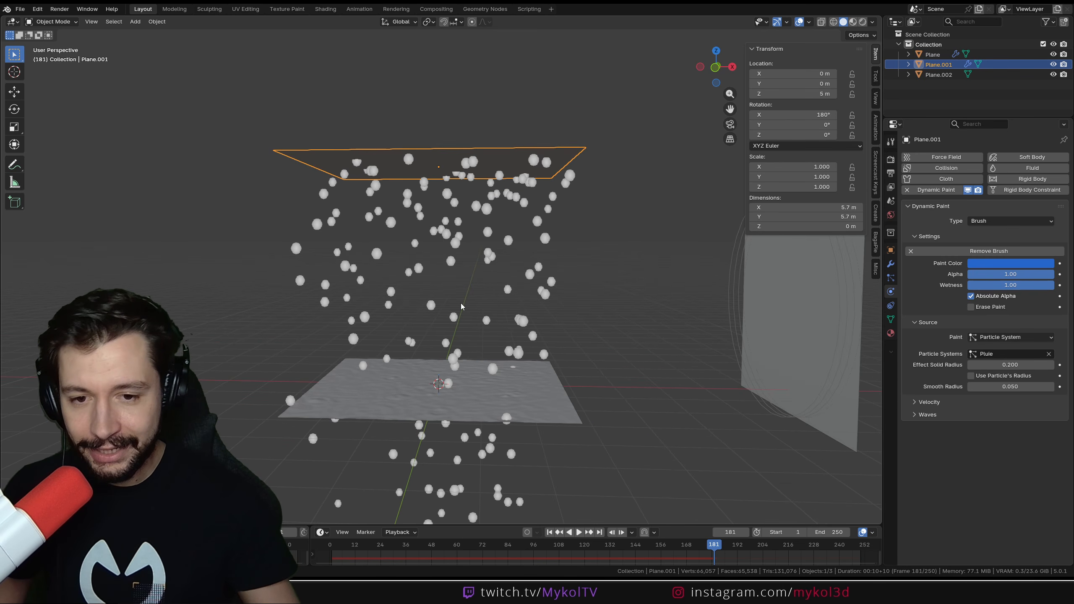
# Add an ico sphere at the world origin and set its Subdivisions to 1.
pyautogui.keyDown('shift'); pyautogui.moveTo(447, 314); pyautogui.dragTo(512, 300, button='middle'); pyautogui.keyUp('shift')
pyautogui.hotkey('shift', 'a')
pyautogui.moveTo(512, 301)
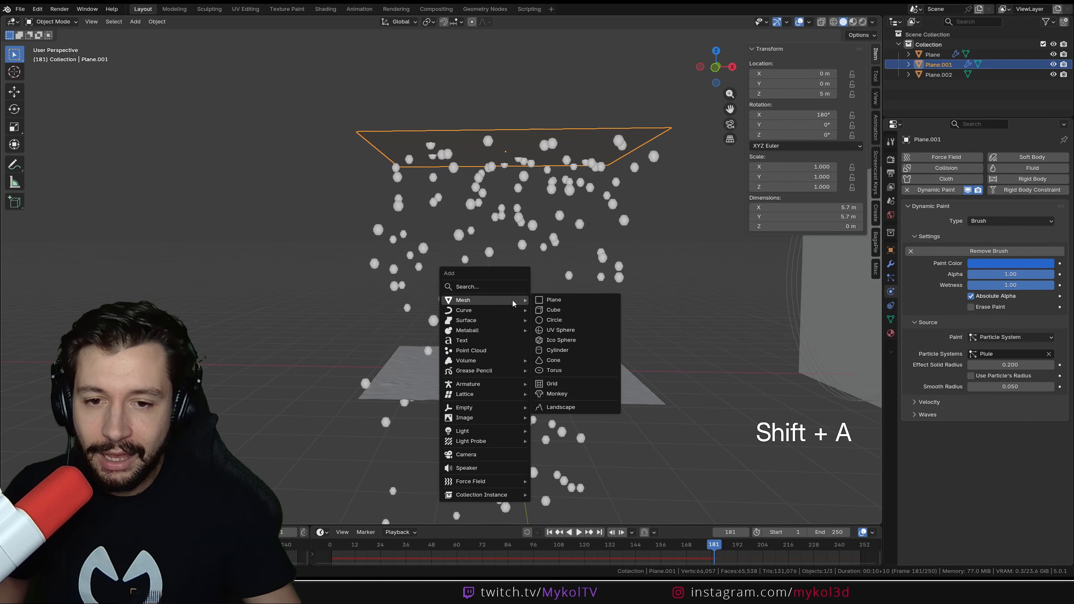
pyautogui.click(570, 341)
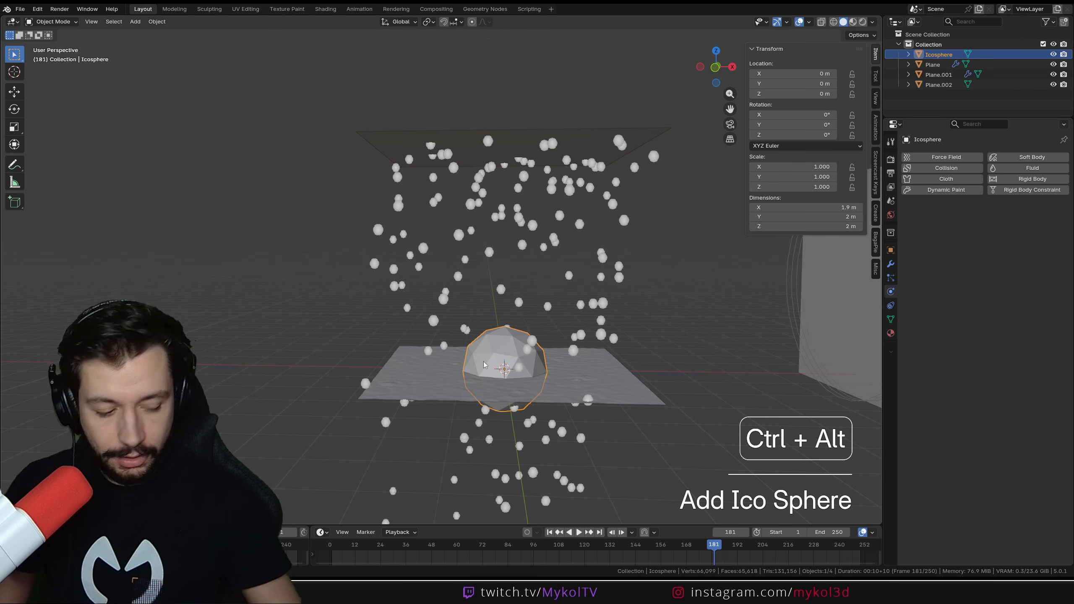
pyautogui.press('ctrl+alt+KP_5')
pyautogui.click(55, 516)
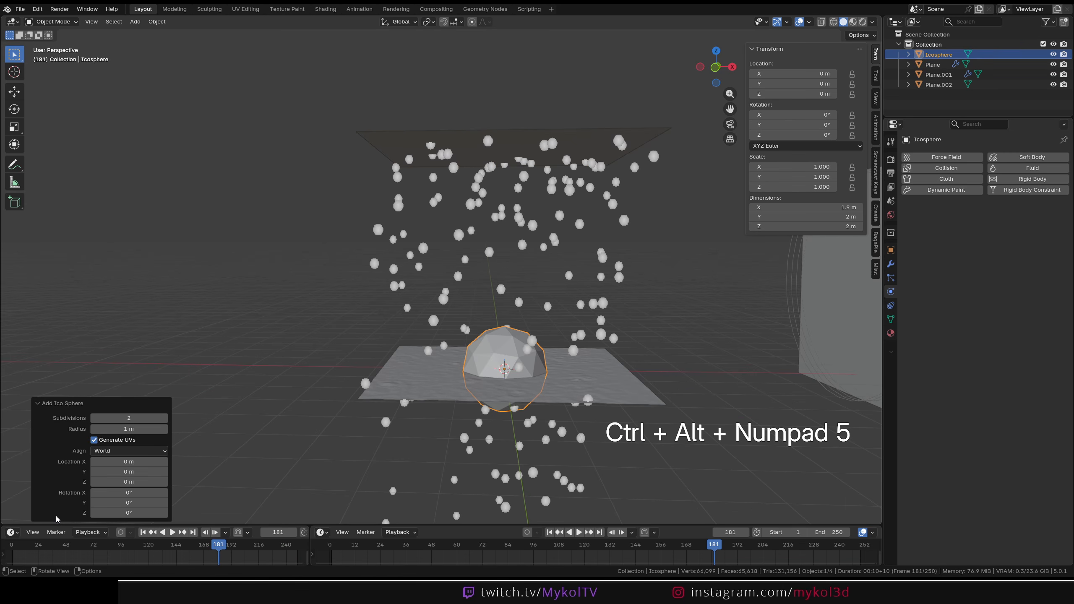
pyautogui.moveTo(129, 418); pyautogui.dragTo(120, 418)
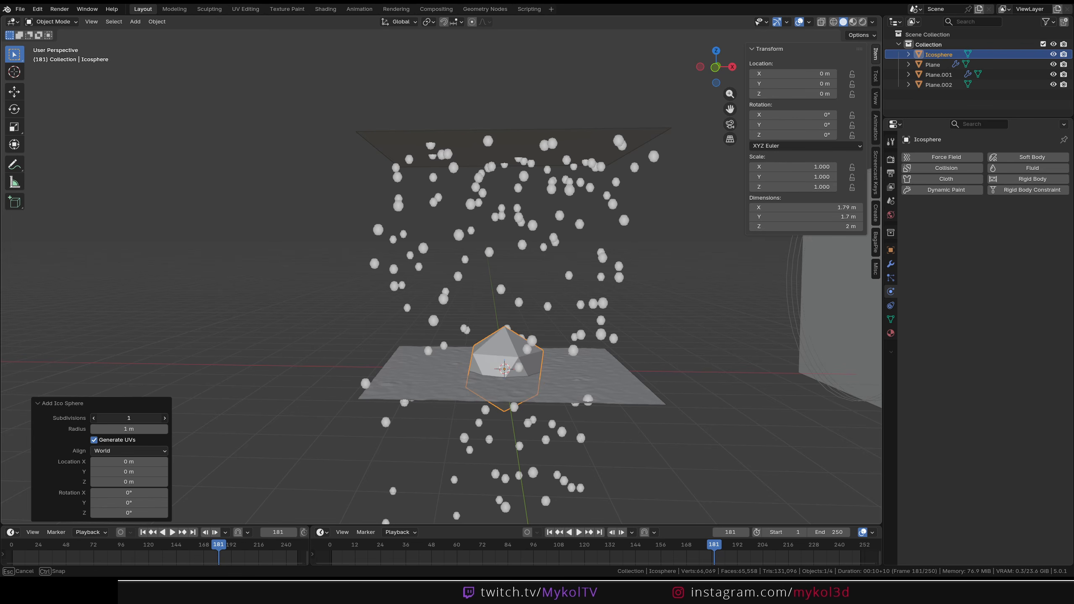
pyautogui.press('ctrl+alt+KP_5')
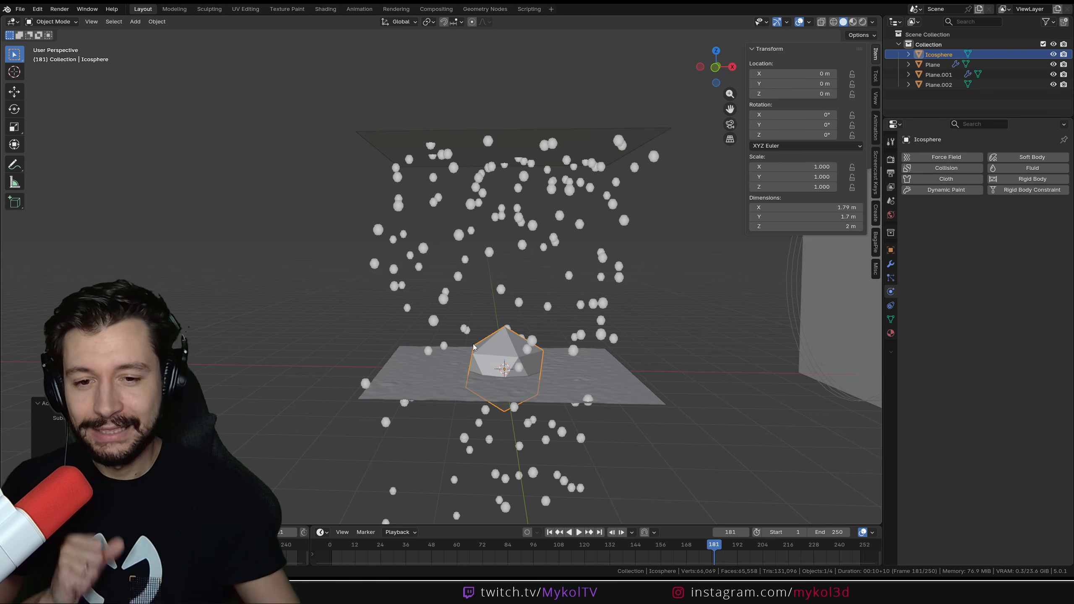
# Move the ico sphere along the X axis to -8 m, away from the rain area.
pyautogui.click(504, 353)
pyautogui.press('g')
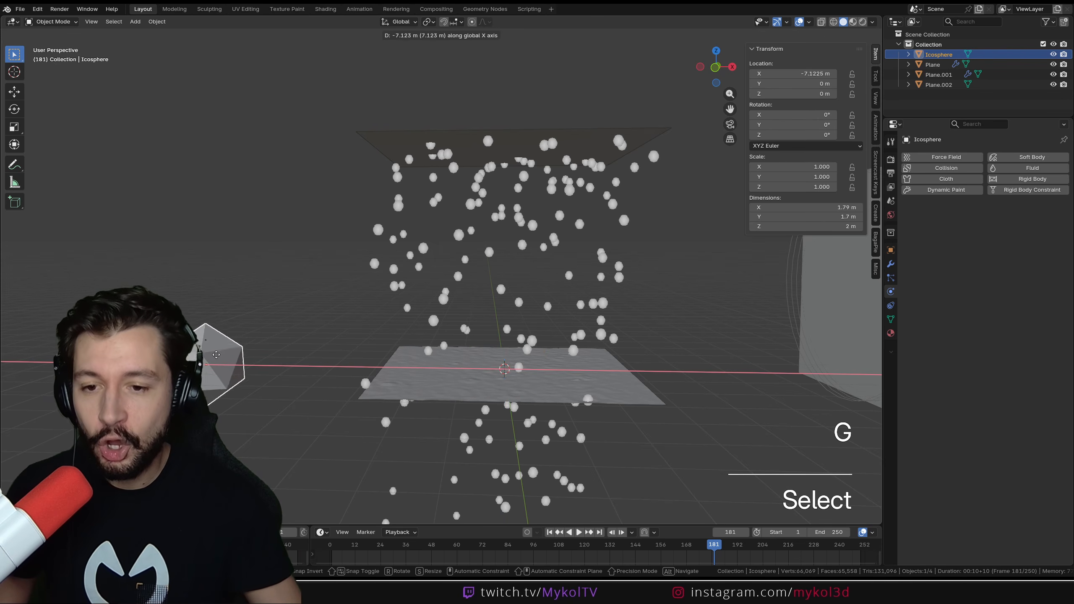
pyautogui.keyDown('ctrl'); pyautogui.click(220, 365); pyautogui.keyUp('ctrl')
pyautogui.keyDown('shift'); pyautogui.moveTo(220, 363); pyautogui.dragTo(418, 339, button='middle'); pyautogui.keyUp('shift')
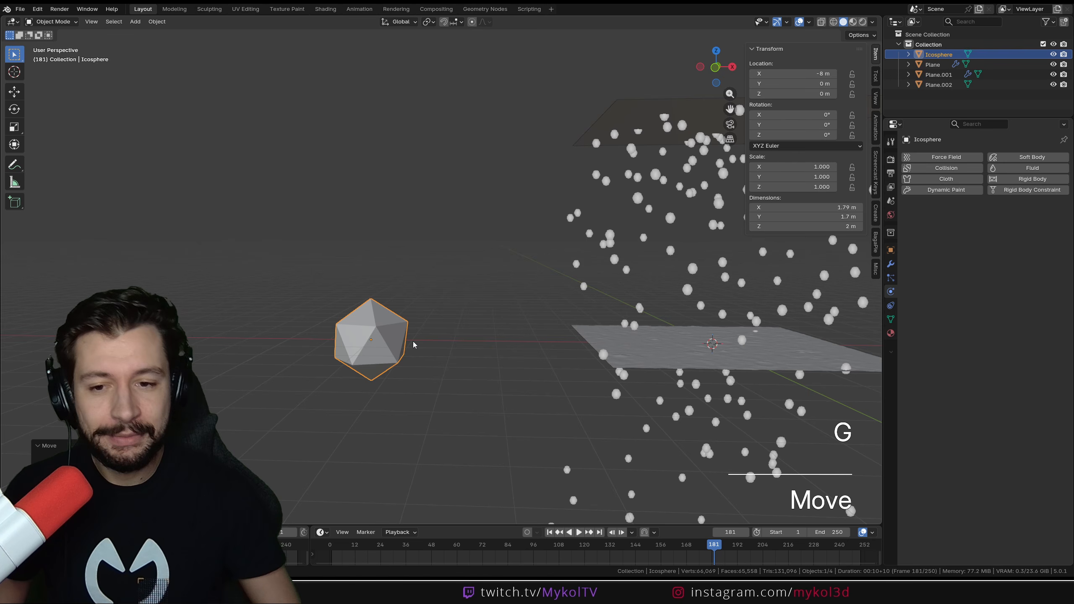
# Scale the ico sphere's mesh on X and Y into a thin raindrop about 0.14 m wide and shade it smooth.
pyautogui.press('KP_Decimal')
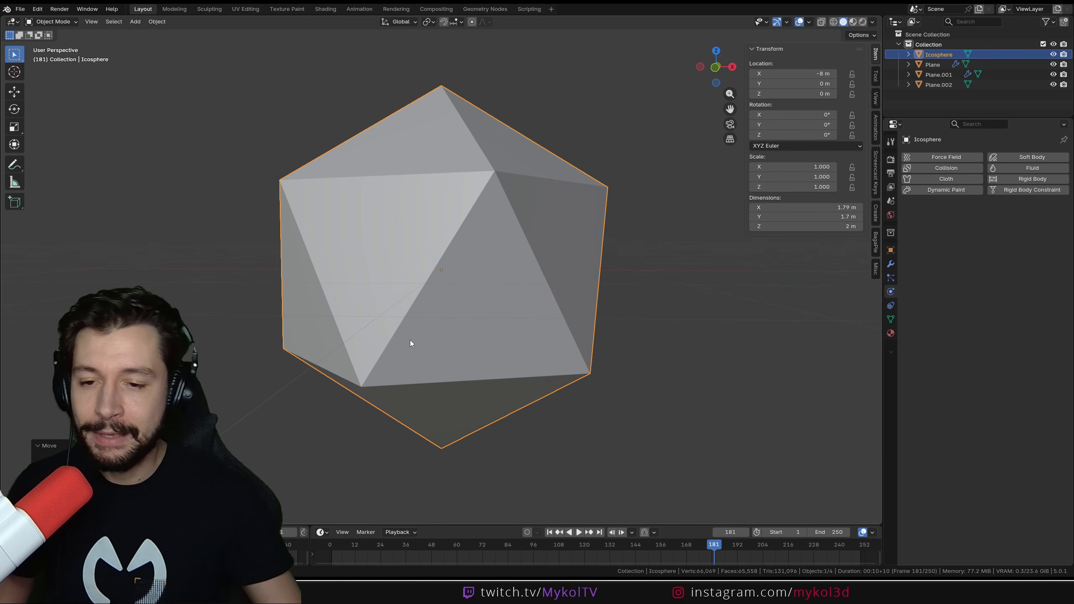
pyautogui.scroll(-5, 410, 340)
pyautogui.press('Tab')
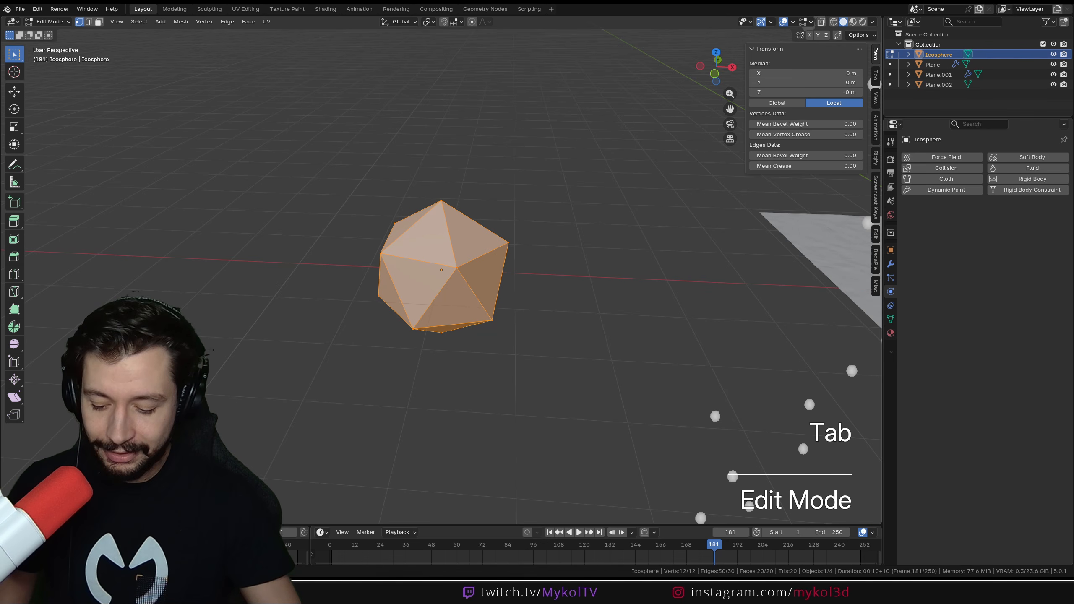
pyautogui.press('s')
pyautogui.hotkey('shift', 'z')
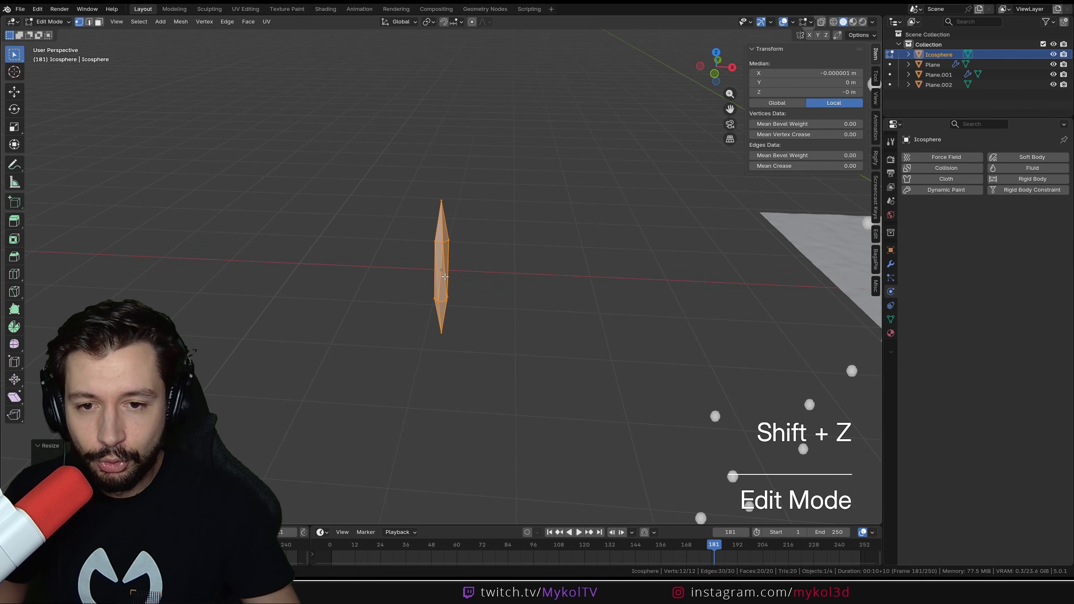
pyautogui.click(482, 304)
pyautogui.press('Tab')
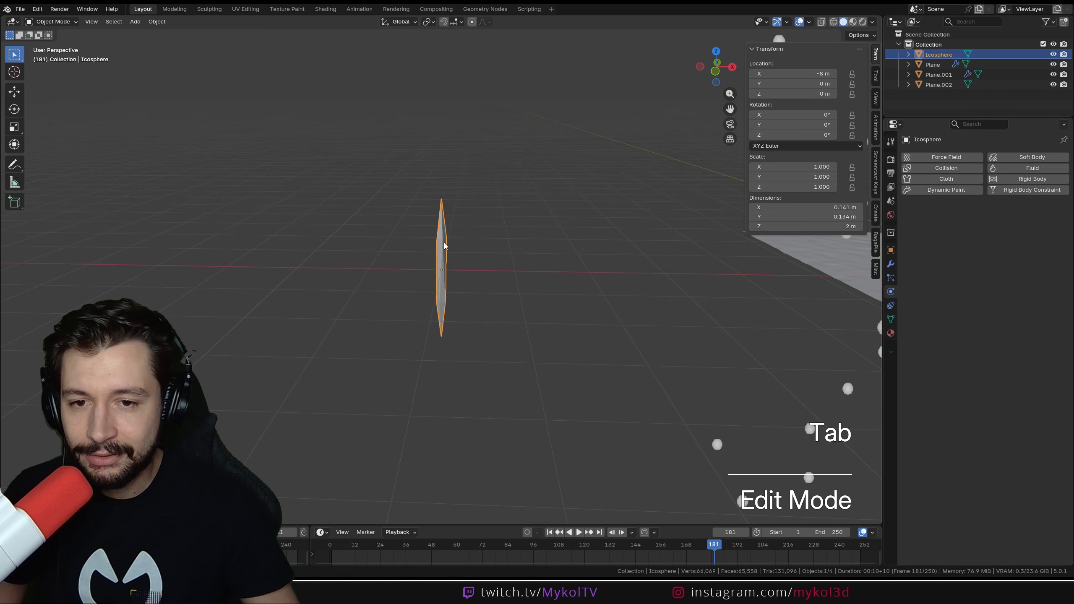
pyautogui.rightClick(444, 243)
pyautogui.click(444, 242)
# Render the emitter plane's Pluie particles as Object, using the Icosphere as the instance object.
pyautogui.scroll(-4, 444, 266)
pyautogui.keyDown('shift'); pyautogui.moveTo(444, 266); pyautogui.dragTo(313, 342, button='middle'); pyautogui.keyUp('shift')
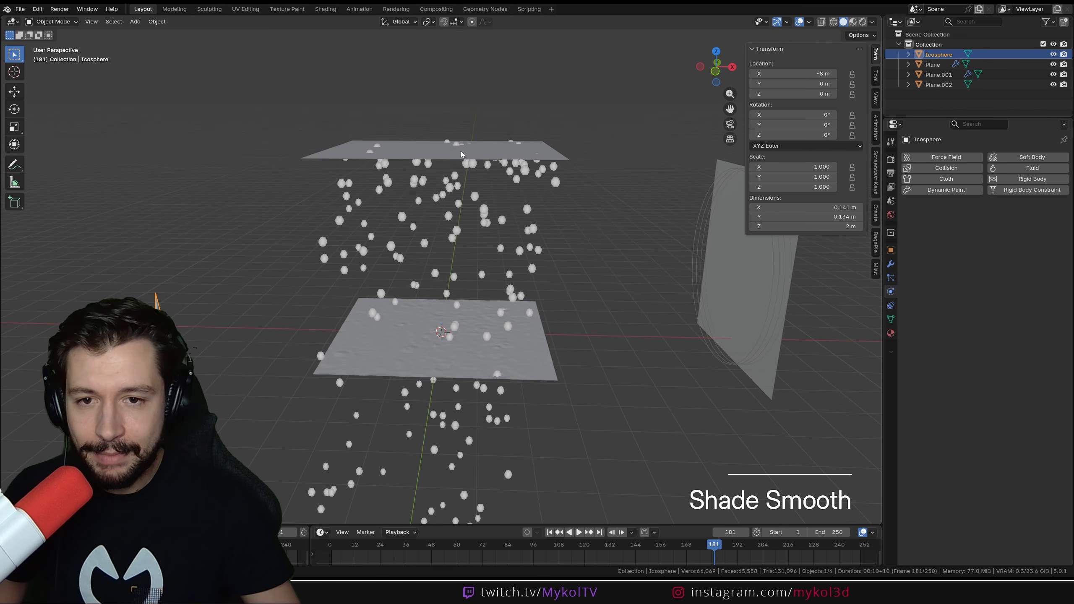
pyautogui.click(474, 146)
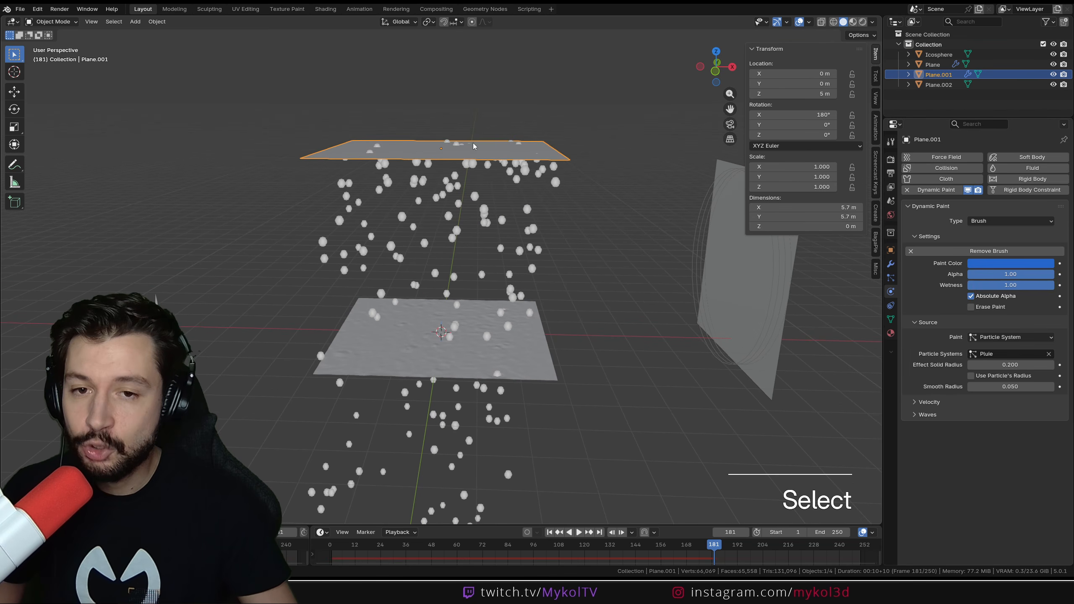
pyautogui.click(891, 279)
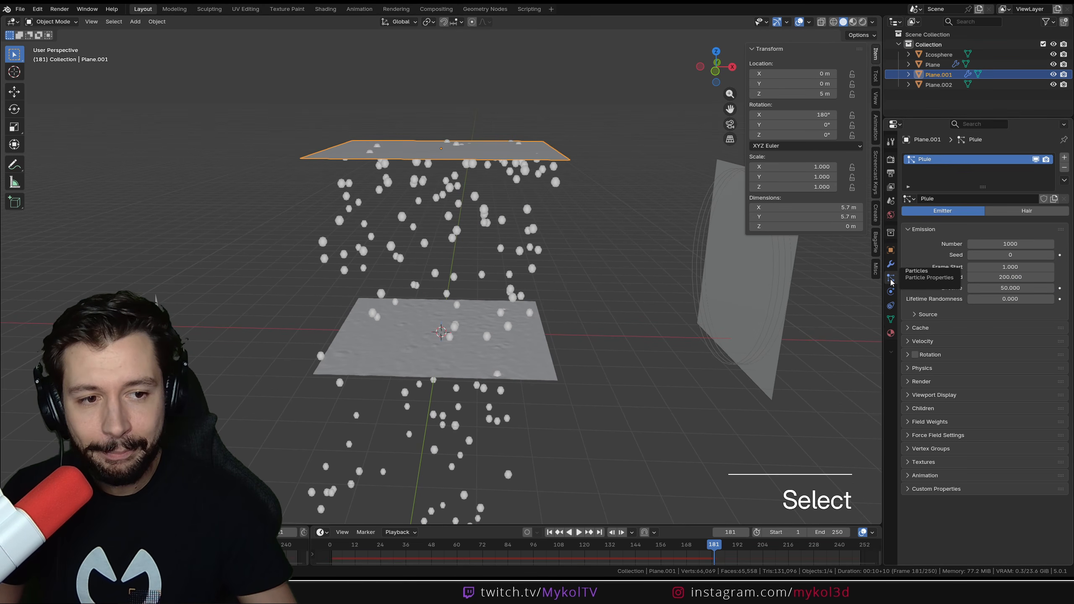
pyautogui.click(910, 381)
pyautogui.click(992, 398)
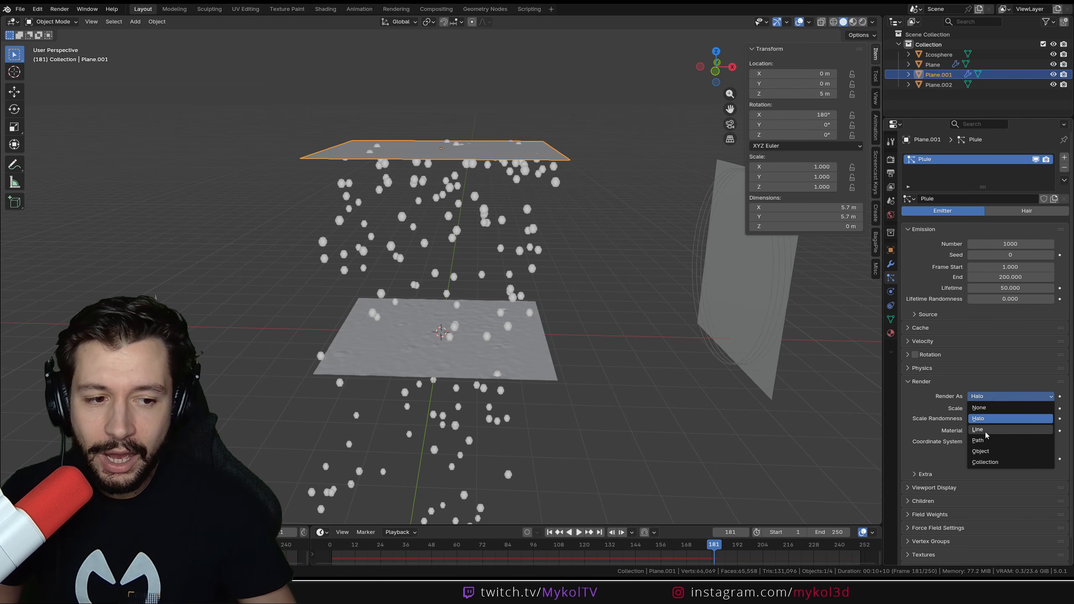
pyautogui.click(987, 452)
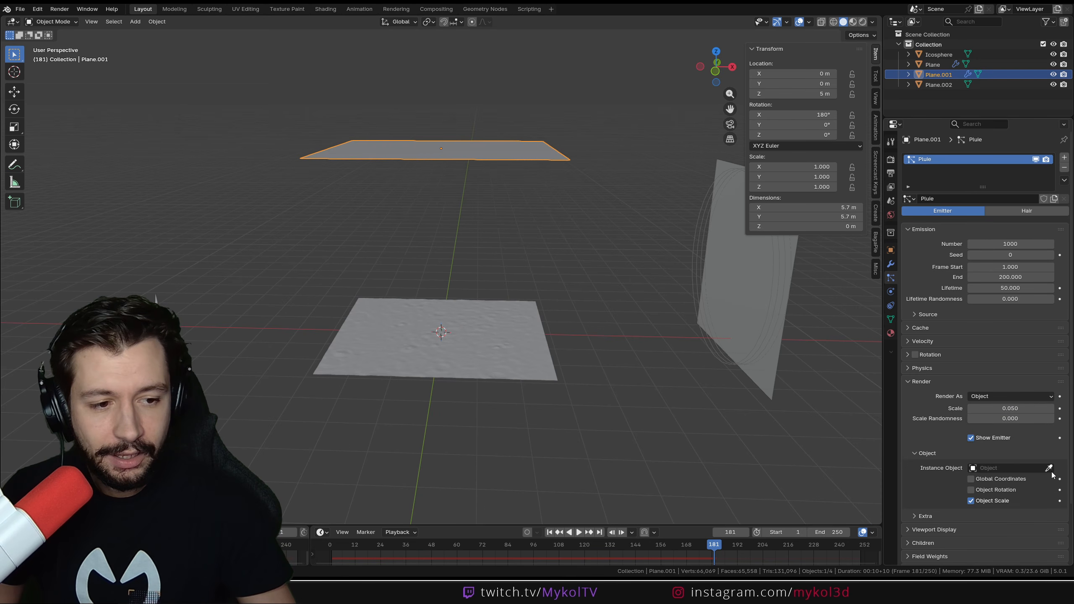
pyautogui.click(157, 301)
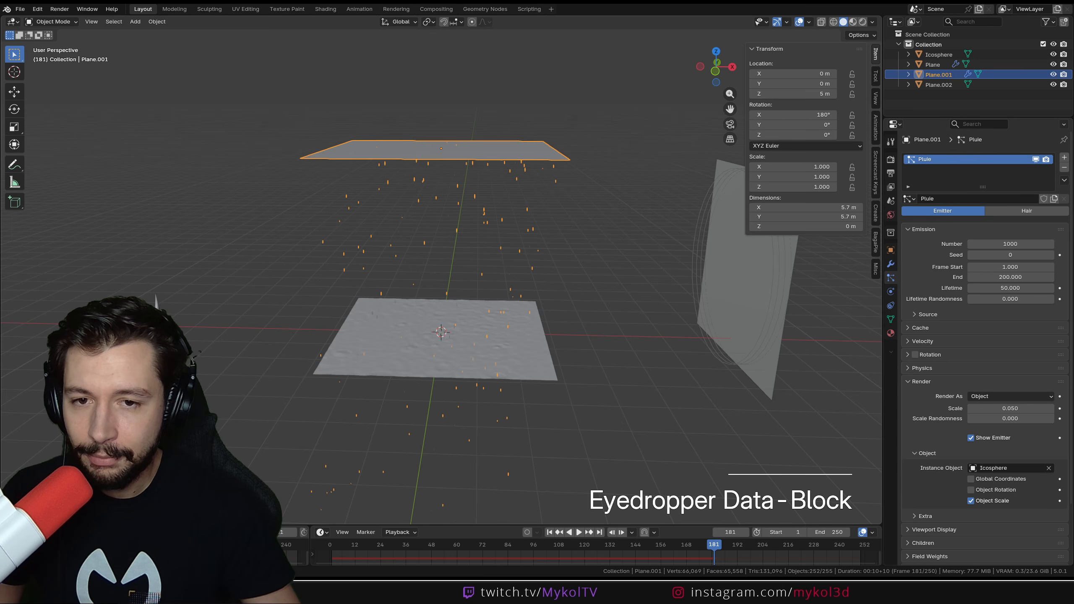
# Replay the animation from the first frame to frame 32 to check the raindrop instances.
pyautogui.scroll(4, 497, 305)
pyautogui.scroll(-3, 496, 306)
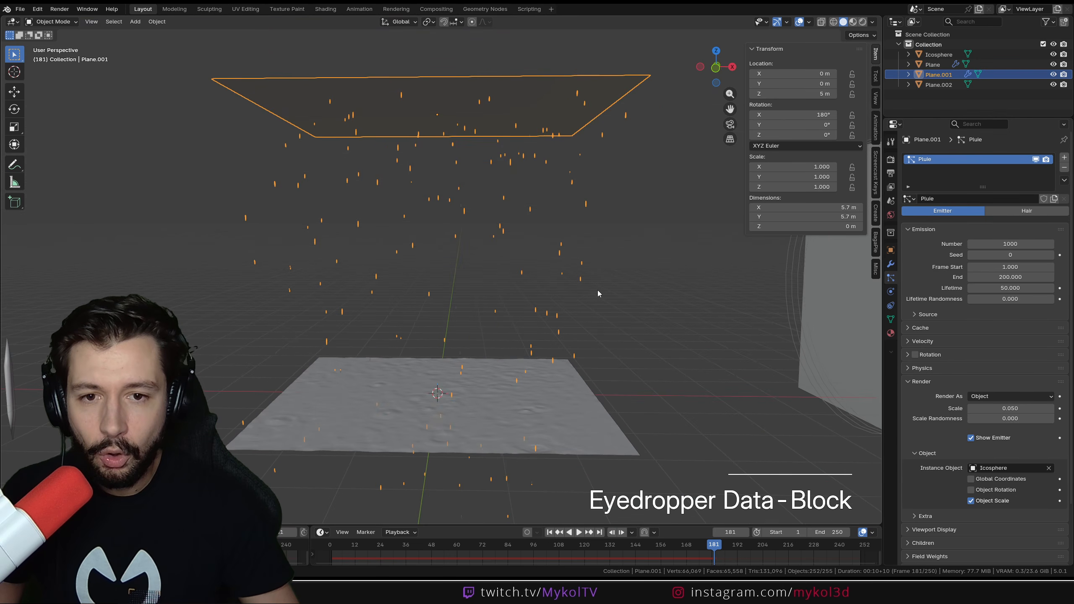
pyautogui.hotkey('shift', 'Left')
pyautogui.press('space')
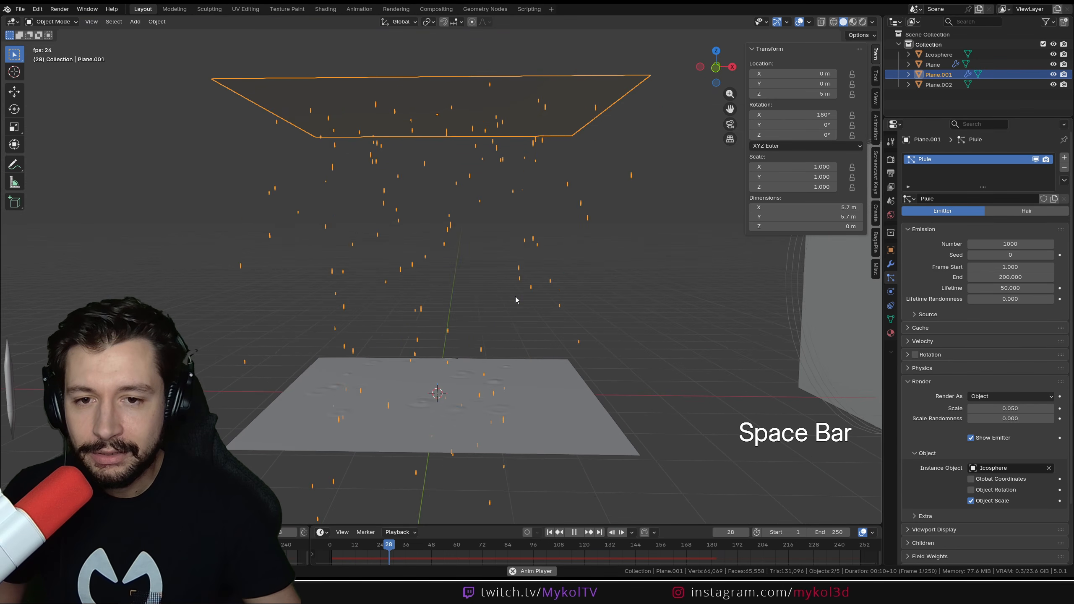
pyautogui.press('space')
# Set the Pluie particles' render Scale to 0.1 and replay the animation from the first frame to frame 30.
pyautogui.scroll(3, 520, 254)
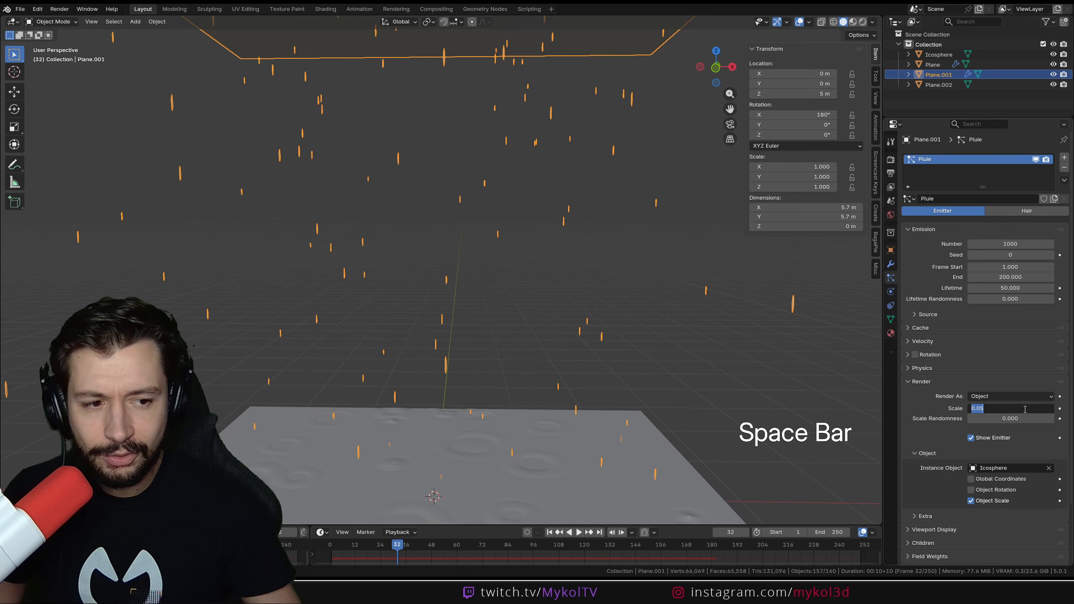
pyautogui.click(1026, 409)
pyautogui.write('0.1')
pyautogui.press('Return')
pyautogui.hotkey('shift', 'Left')
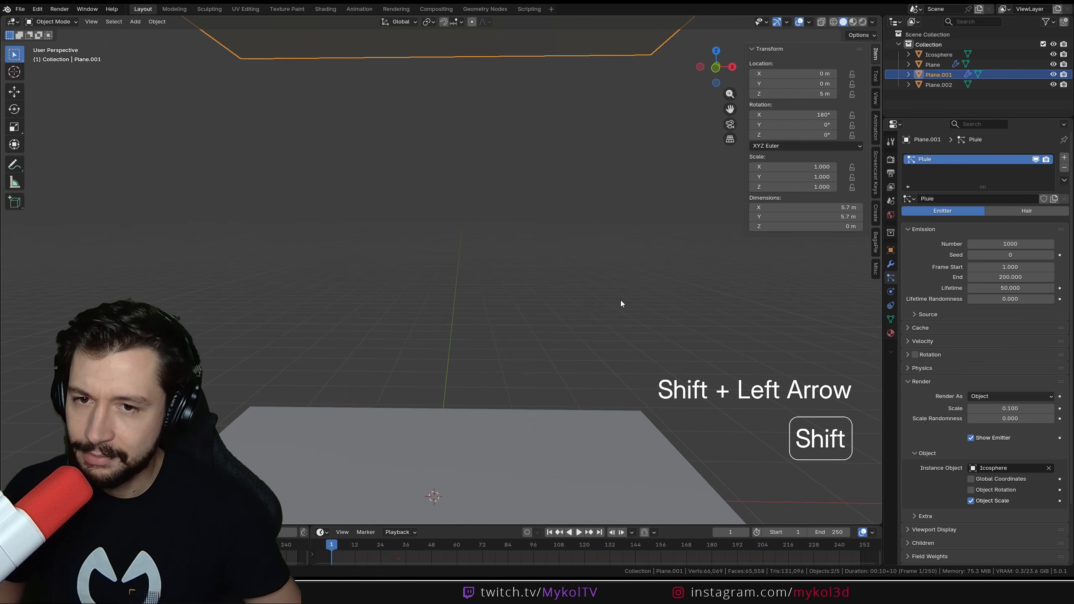
pyautogui.press('space')
pyautogui.press('space')
pyautogui.scroll(-5, 526, 232)
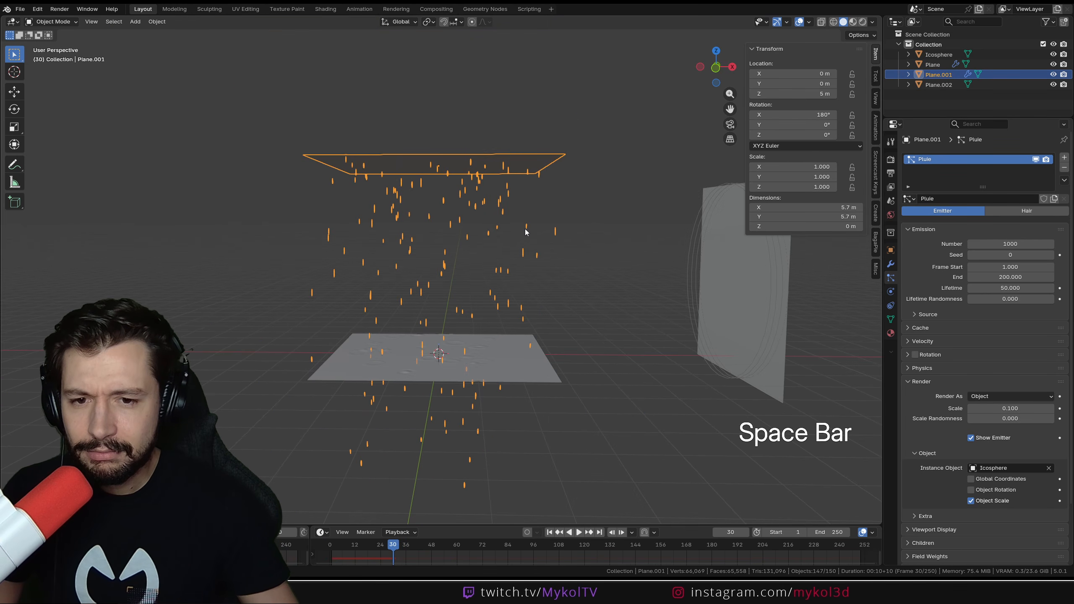
# Enable Rotation for the Pluie particle system and return the animation to the first frame.
pyautogui.press('KP_0')
pyautogui.scroll(5, 472, 271)
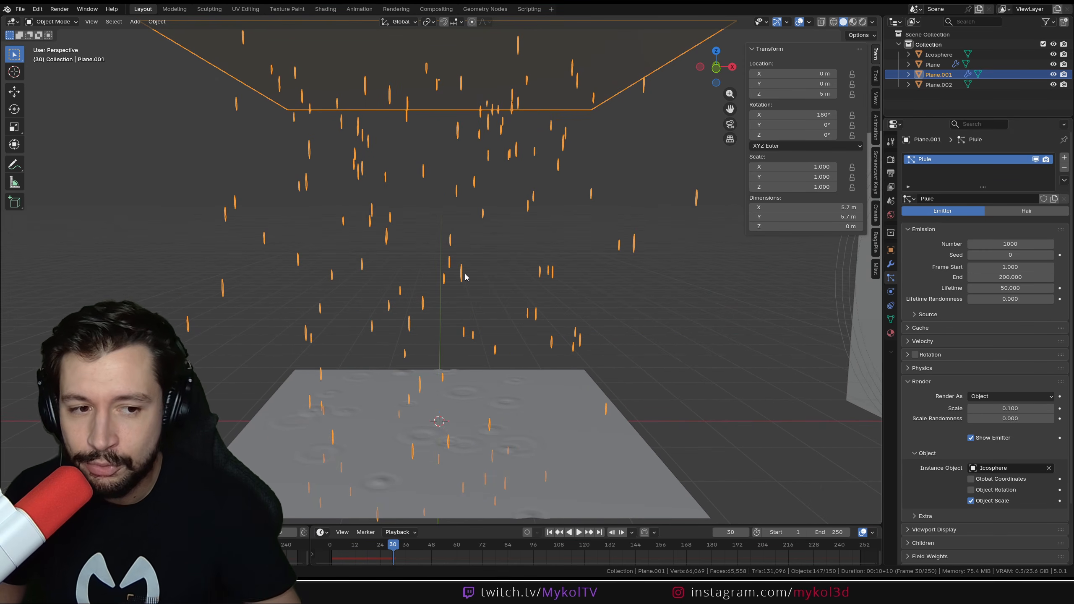
pyautogui.click(908, 354)
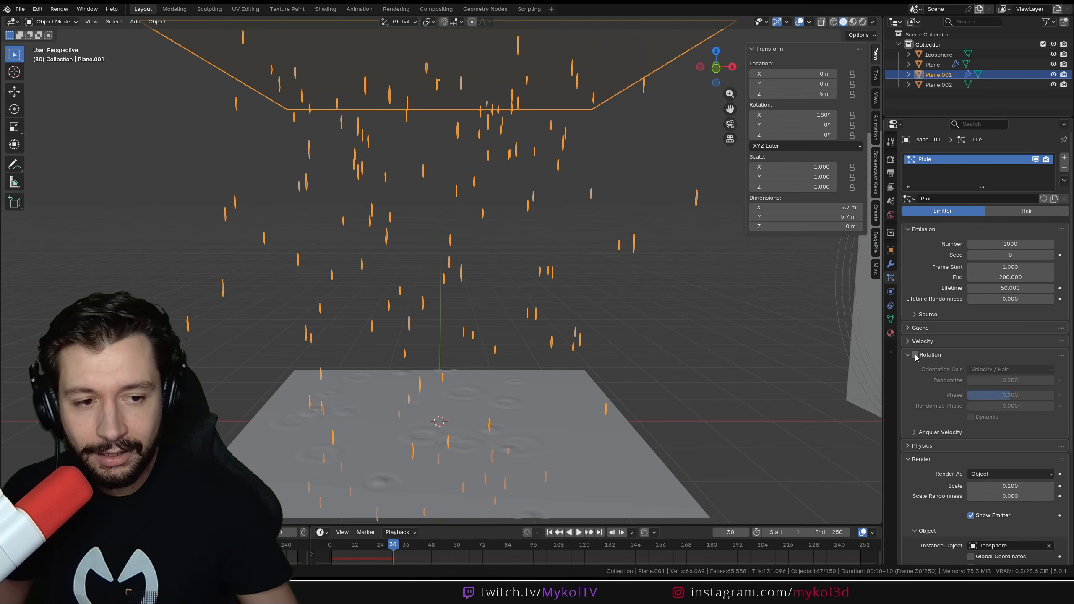
pyautogui.click(916, 356)
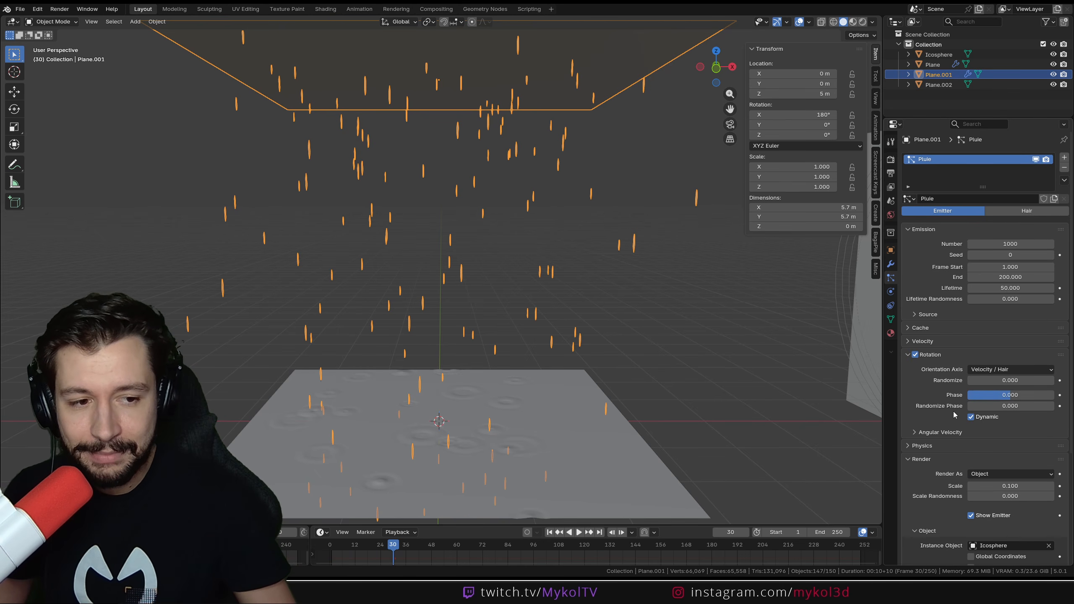
pyautogui.hotkey('shift', 'Left')
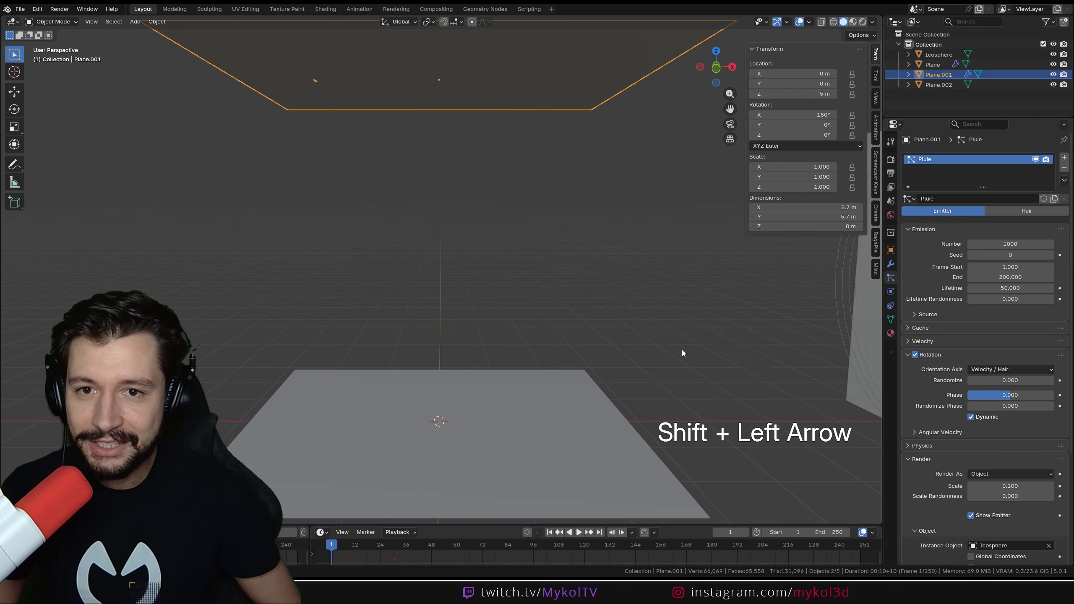
# Replay the animation from the first frame to frame 28 to check the raindrops' orientation.
pyautogui.press('space')
pyautogui.press('space')
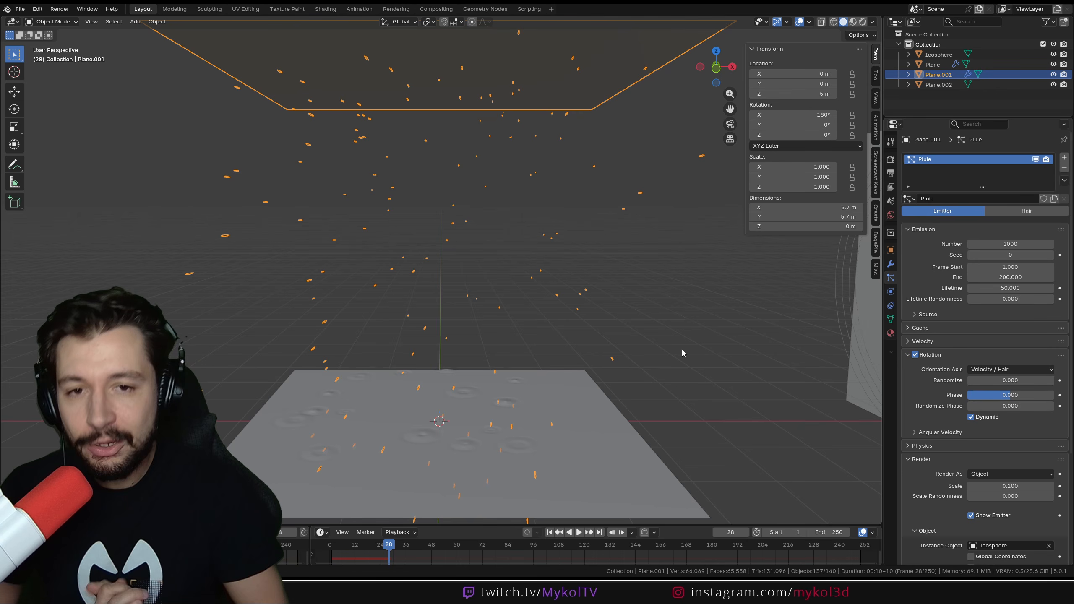
pyautogui.scroll(-5, 654, 329)
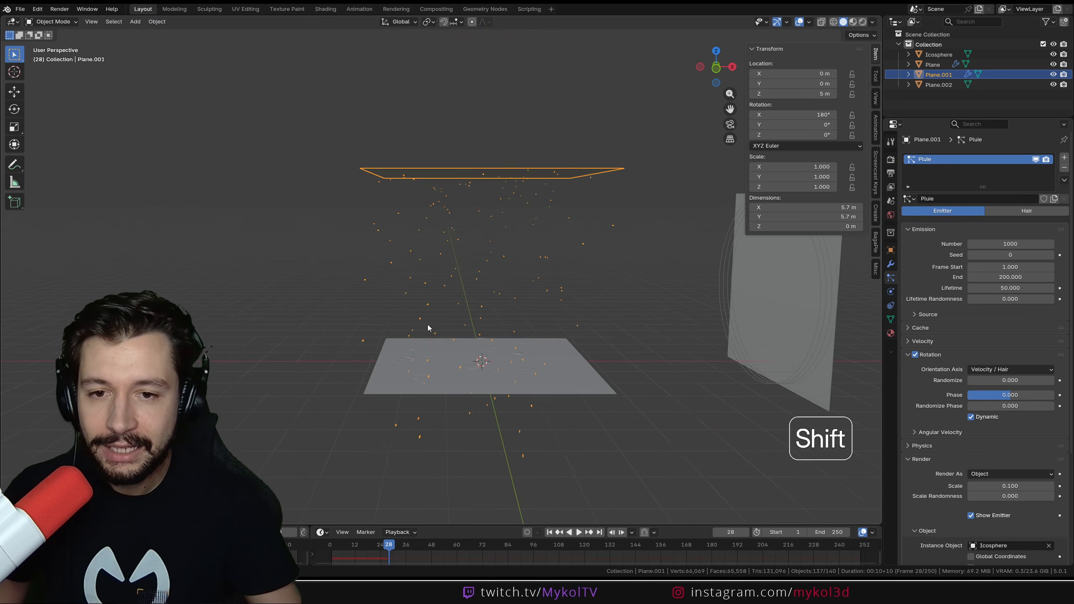
# Rotate the Icosphere raindrop's mesh 90° about the global X axis in Edit Mode.
pyautogui.moveTo(428, 329); pyautogui.dragTo(502, 338, button='middle')
pyautogui.click(272, 364)
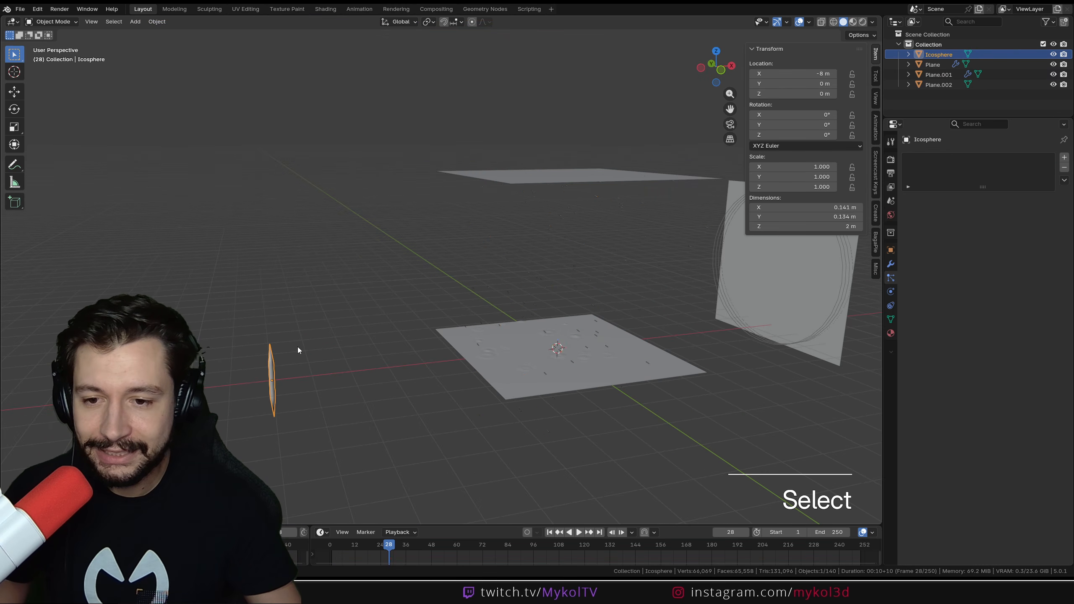
pyautogui.moveTo(300, 392); pyautogui.dragTo(313, 402, button='middle')
pyautogui.press('Tab')
pyautogui.press('r')
pyautogui.press('x')
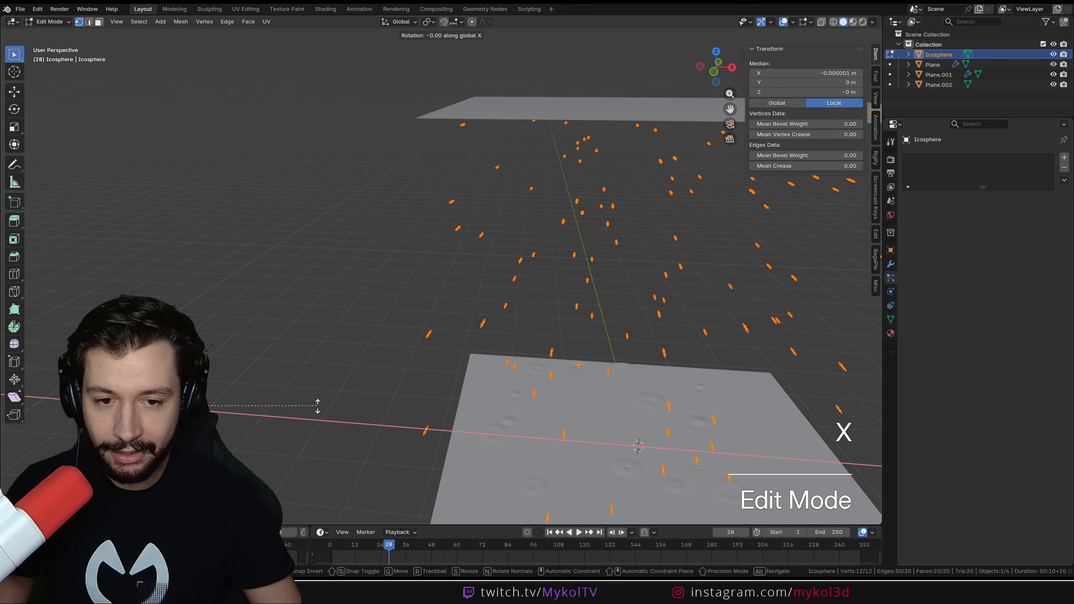
pyautogui.press('KP_9')
pyautogui.press('KP_0')
pyautogui.click(317, 406)
pyautogui.press('Tab')
# Play the rain in front view, and replay it in perspective from the first frame to frame 46 to check the drops' direction.
pyautogui.keyDown('shift'); pyautogui.moveTo(319, 408); pyautogui.dragTo(395, 330, button='middle'); pyautogui.keyUp('shift')
pyautogui.press('KP_1')
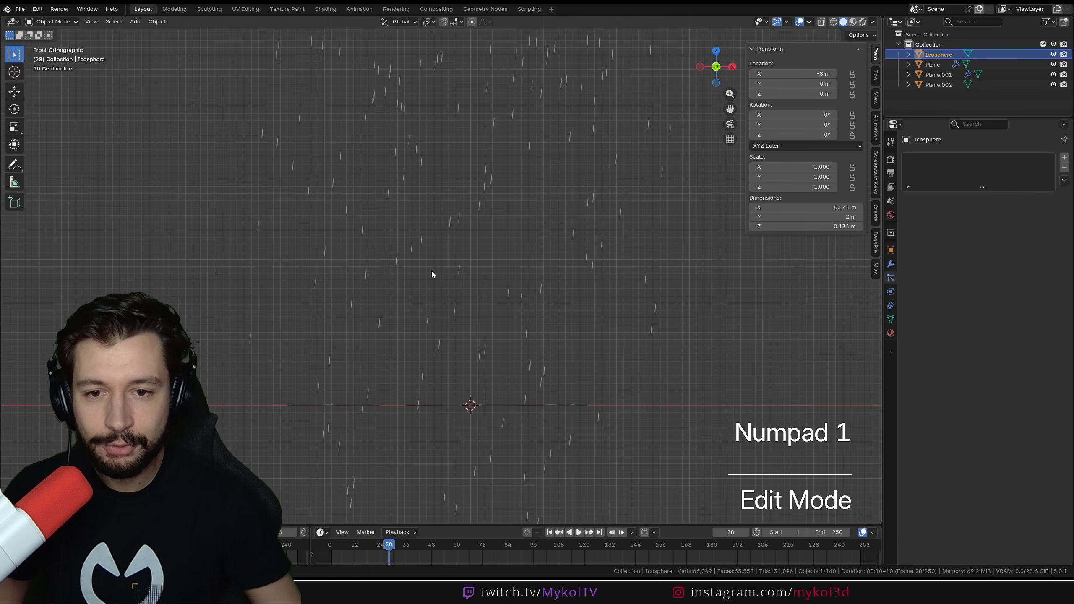
pyautogui.press('space')
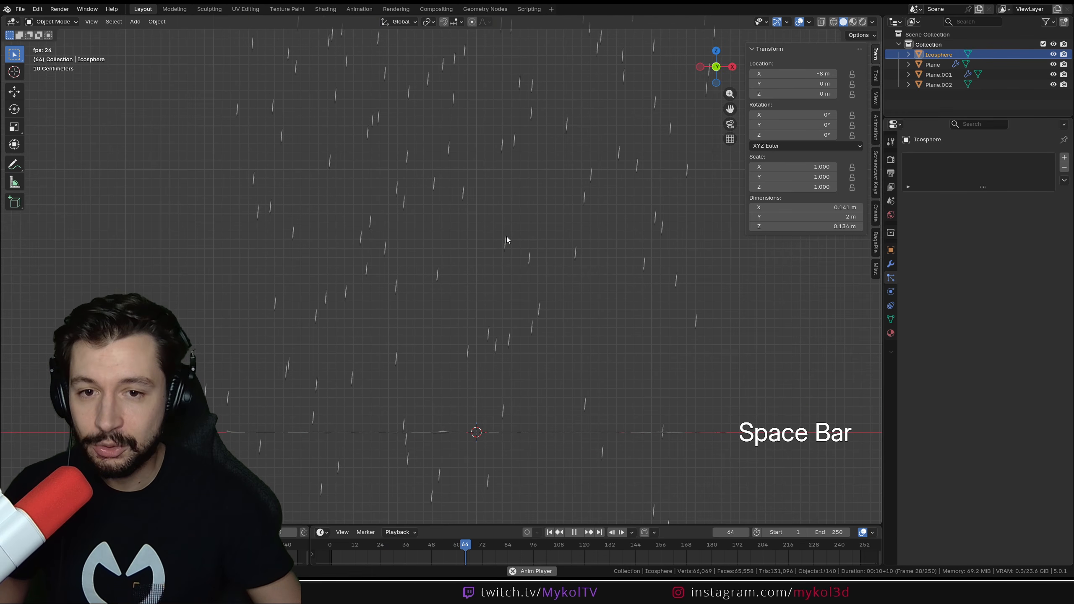
pyautogui.hotkey('shift', 'Left')
pyautogui.moveTo(508, 237); pyautogui.dragTo(487, 343, button='middle')
pyautogui.press('space')
pyautogui.press('space')
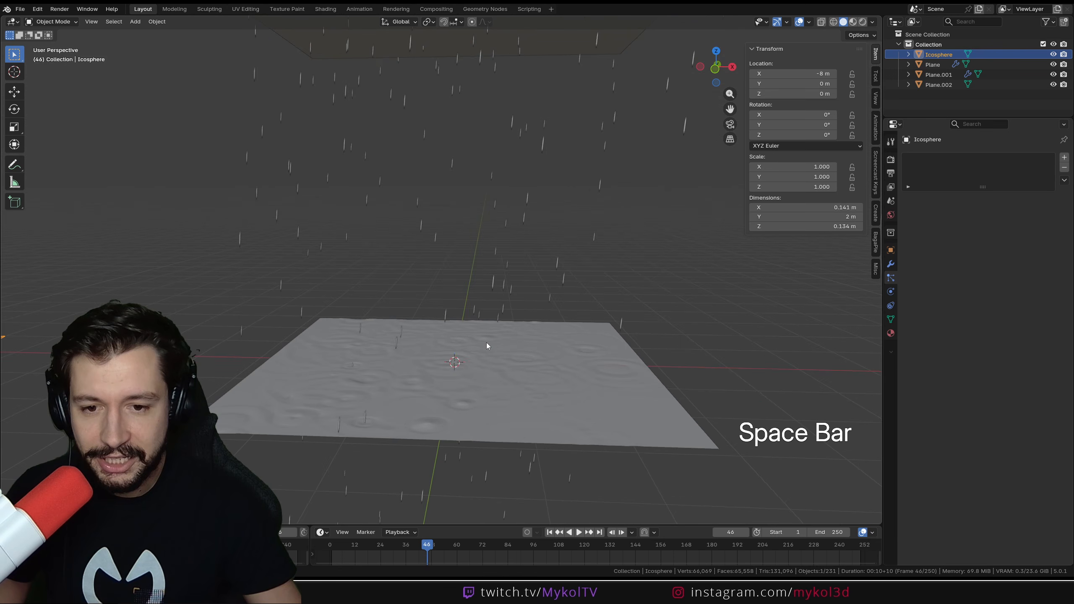
# Set the ground plane's Dynamic Paint wave surface Radius to 0.6.
pyautogui.scroll(2, 473, 371)
pyautogui.click(578, 351)
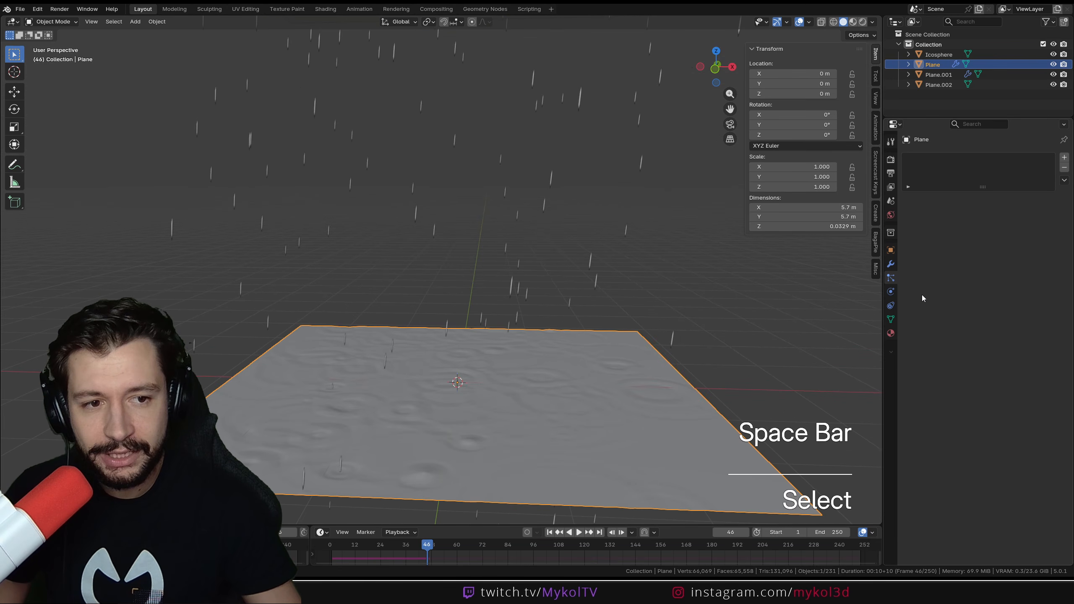
pyautogui.click(891, 296)
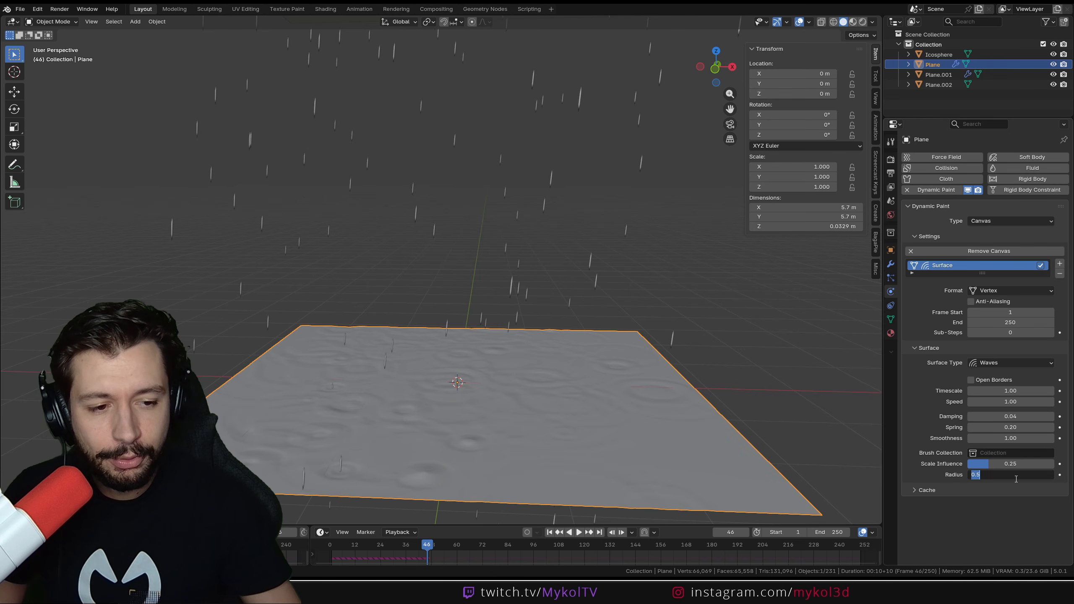
pyautogui.press('KP_Enter')
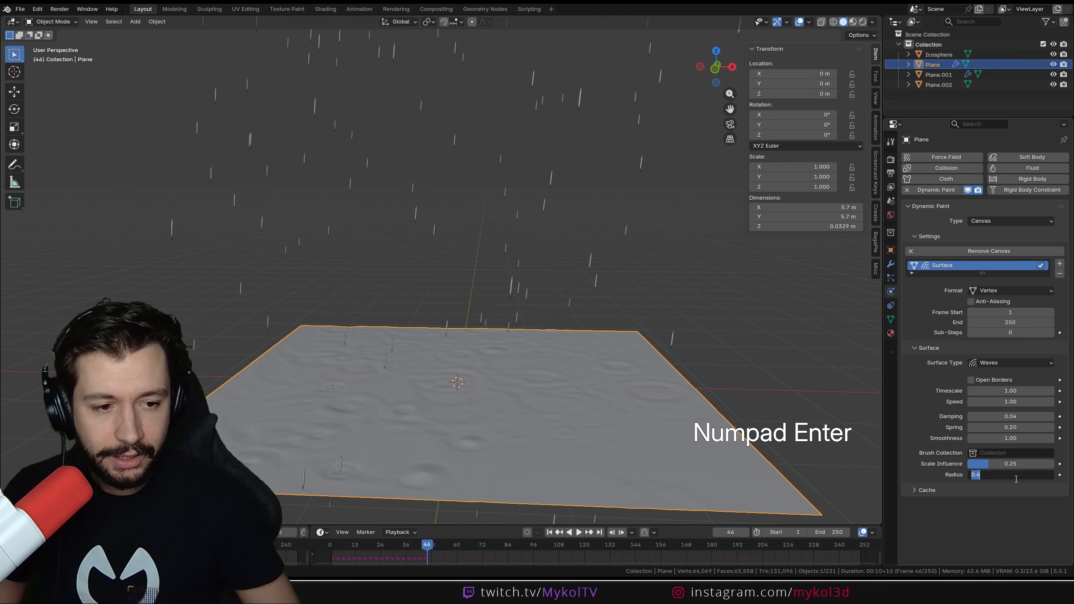
# Replay the wave animation from the first frame to frame 99 and save the file.
pyautogui.hotkey('shift', 'Left')
pyautogui.press('space')
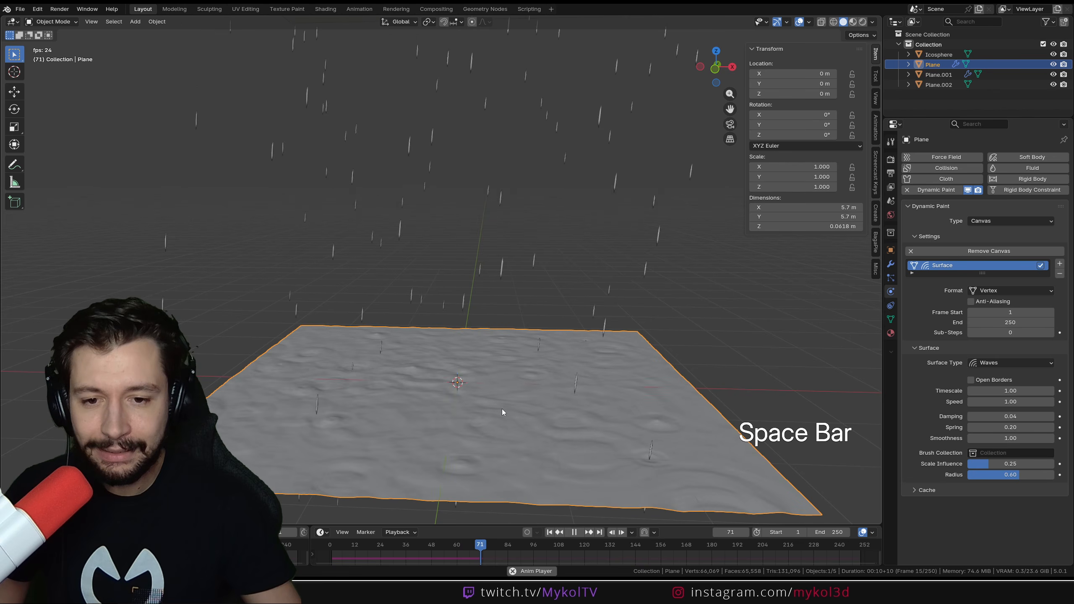
pyautogui.press('space')
pyautogui.moveTo(505, 408)
pyautogui.mouseDown(button='middle')
pyautogui.moveTo(531, 395)
pyautogui.moveTo(476, 379)
pyautogui.moveTo(440, 419)
pyautogui.moveTo(510, 435)
pyautogui.moveTo(552, 405)
pyautogui.moveTo(517, 384)
pyautogui.moveTo(501, 416)
pyautogui.mouseUp(button='middle')
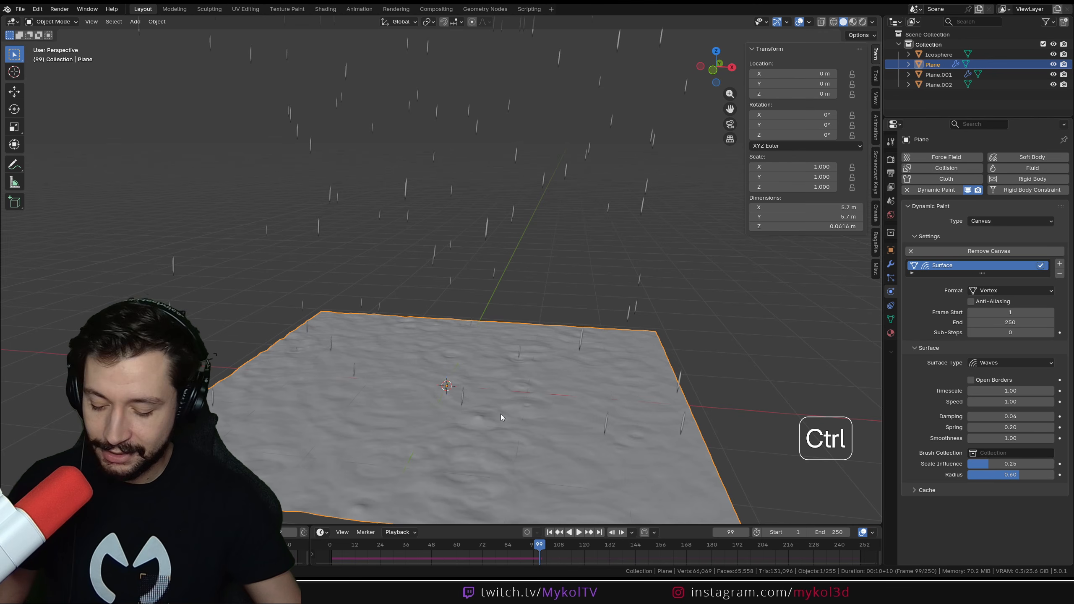
pyautogui.hotkey('ctrl', 's')
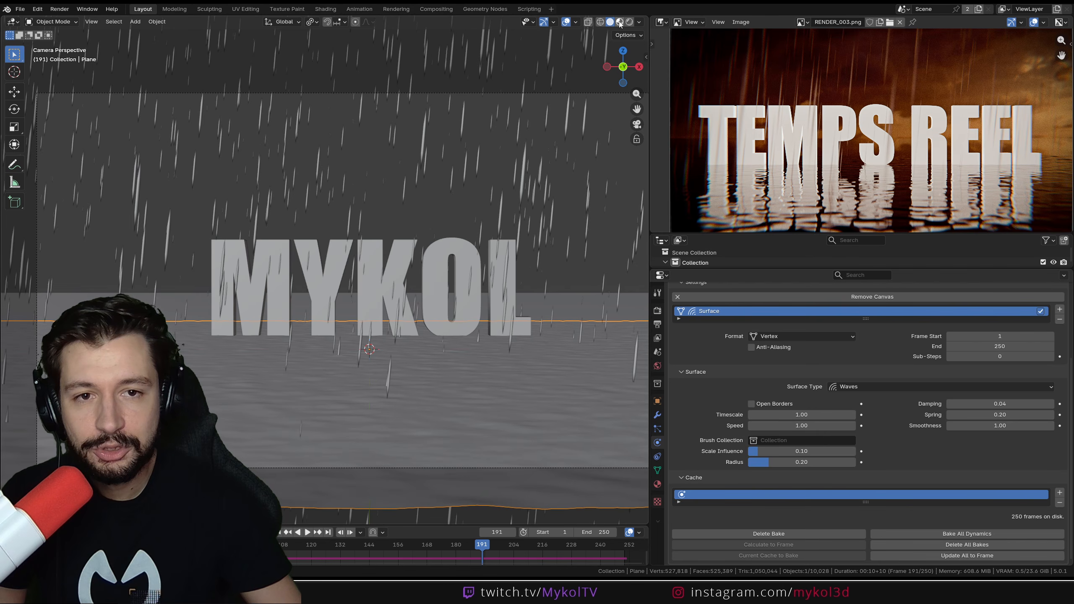
# Preview the finished example scene in Material Preview and Rendered shading, and return it to Solid shading.
pyautogui.click(620, 22)
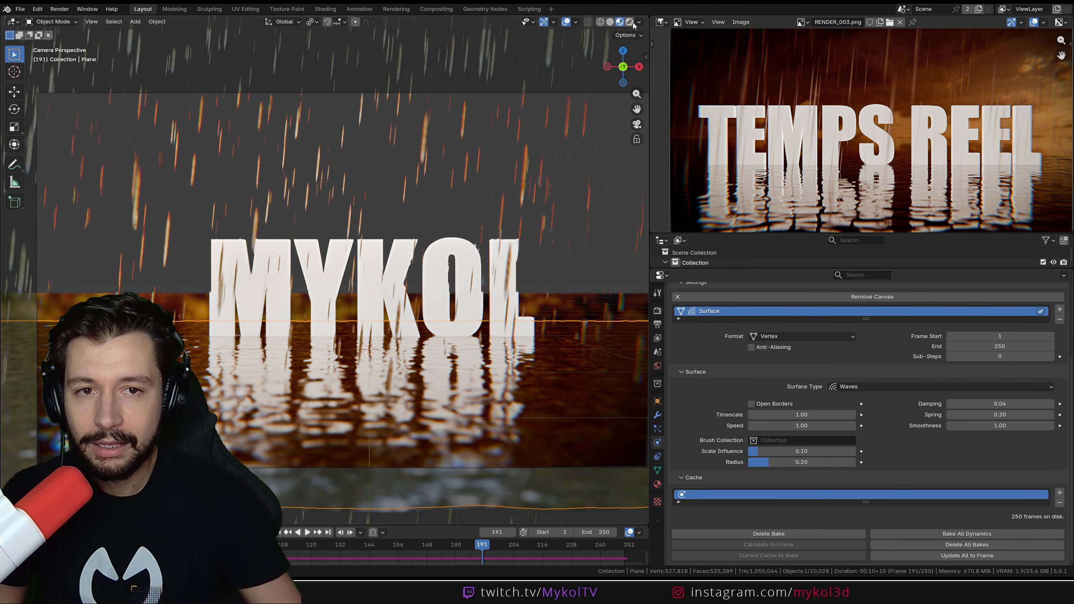
pyautogui.click(631, 22)
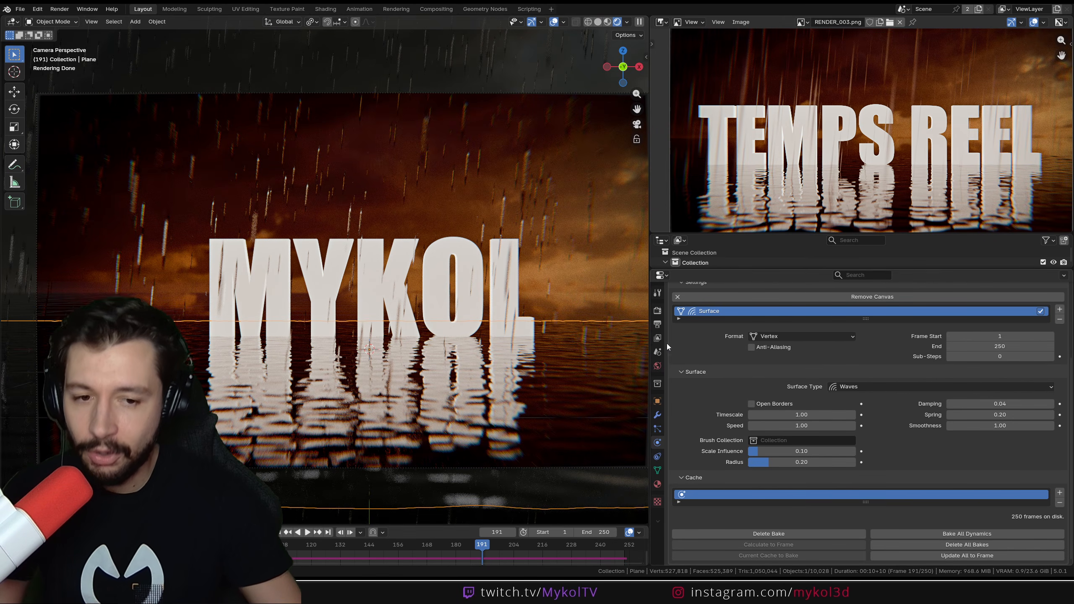
pyautogui.click(597, 23)
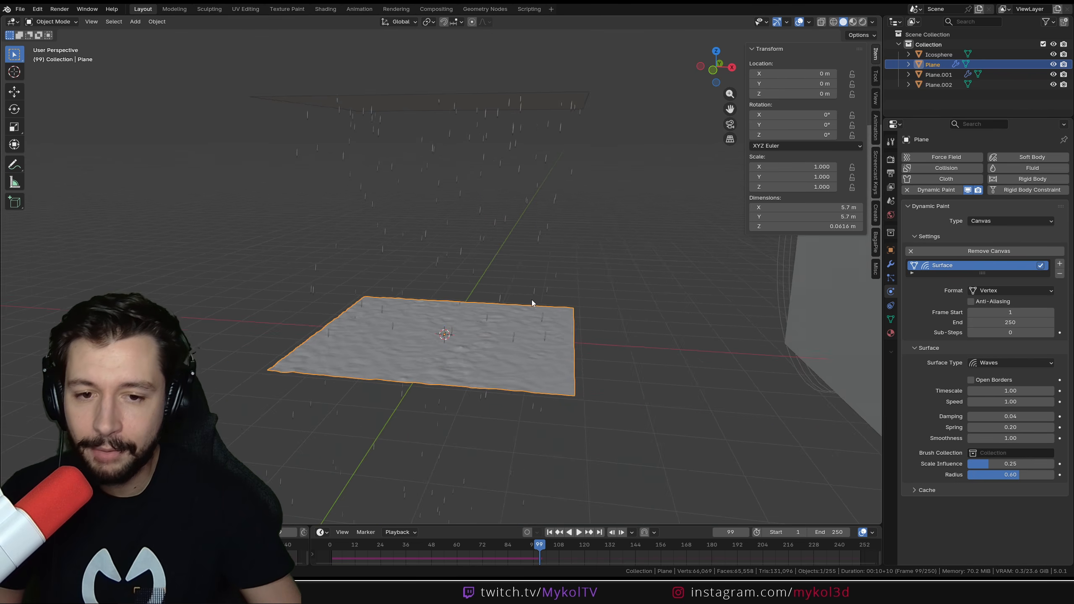
# Add a camera at the world origin facing along the front view and look through it.
pyautogui.press('KP_1')
pyautogui.scroll(4, 549, 300)
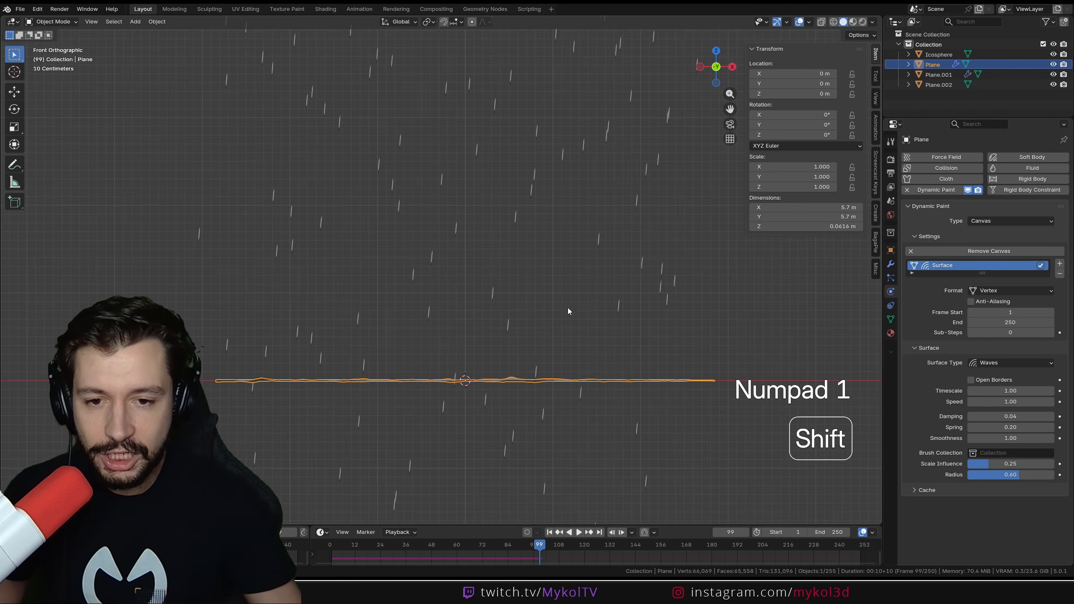
pyautogui.hotkey('shift', 'a')
pyautogui.click(416, 417)
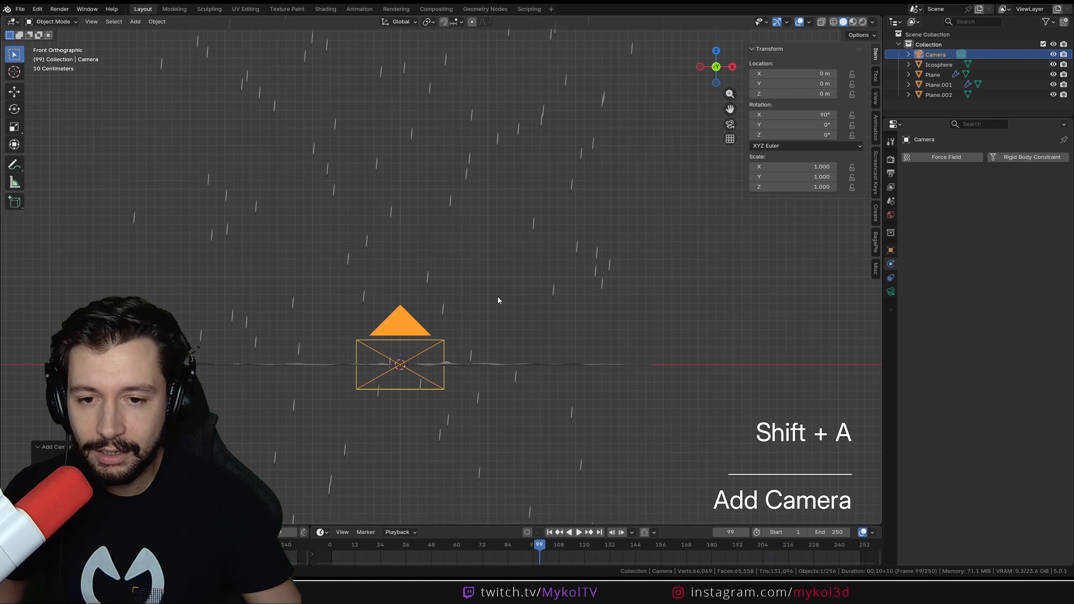
pyautogui.press('KP_0')
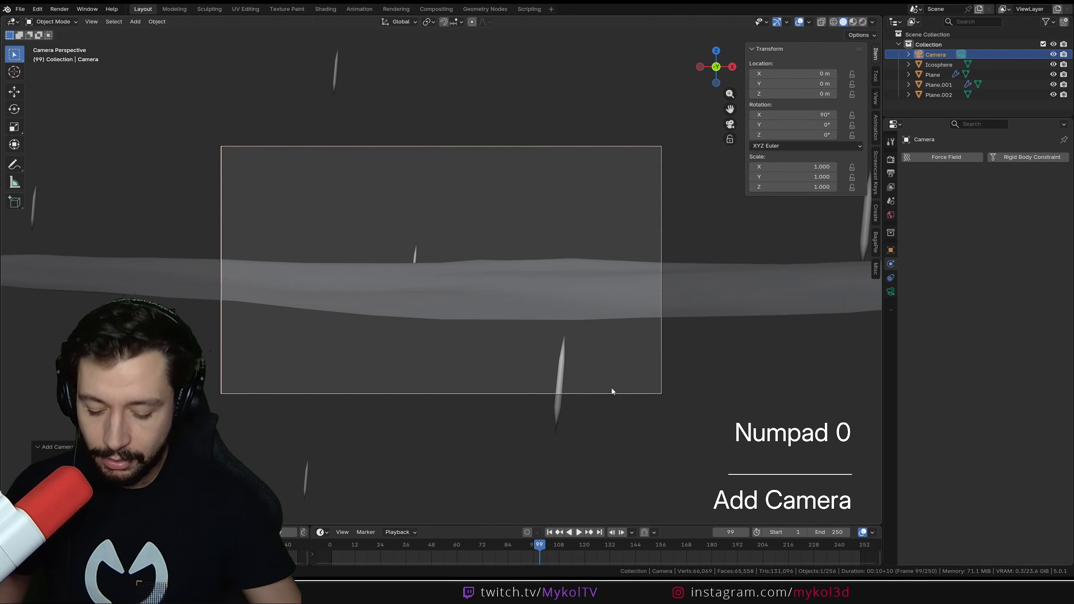
# Raise the camera to about 0.34 m on Z, pull it back to about -4.3 m on Y, and save the file.
pyautogui.press('g')
pyautogui.press('z')
pyautogui.click(632, 387)
pyautogui.press('g')
pyautogui.press('z')
pyautogui.press('z')
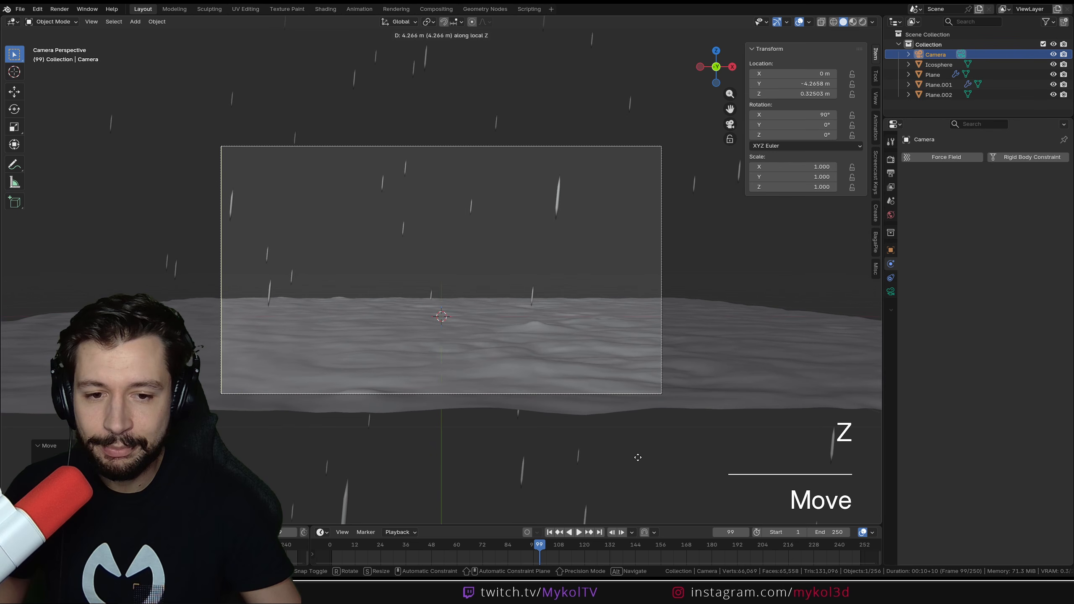
pyautogui.press('z')
pyautogui.press('z')
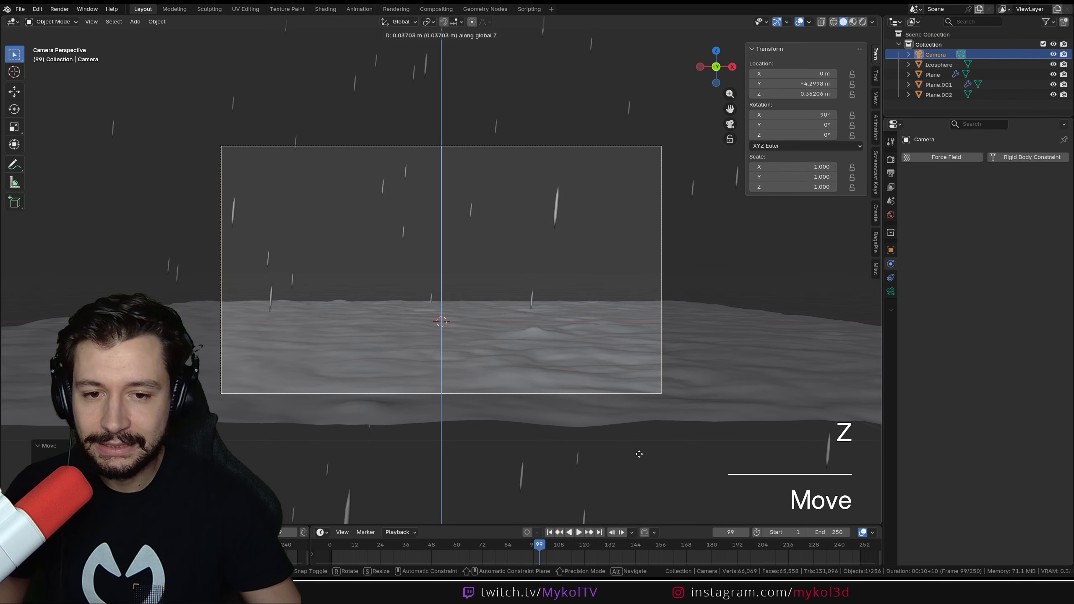
pyautogui.click(642, 460)
pyautogui.click(487, 267)
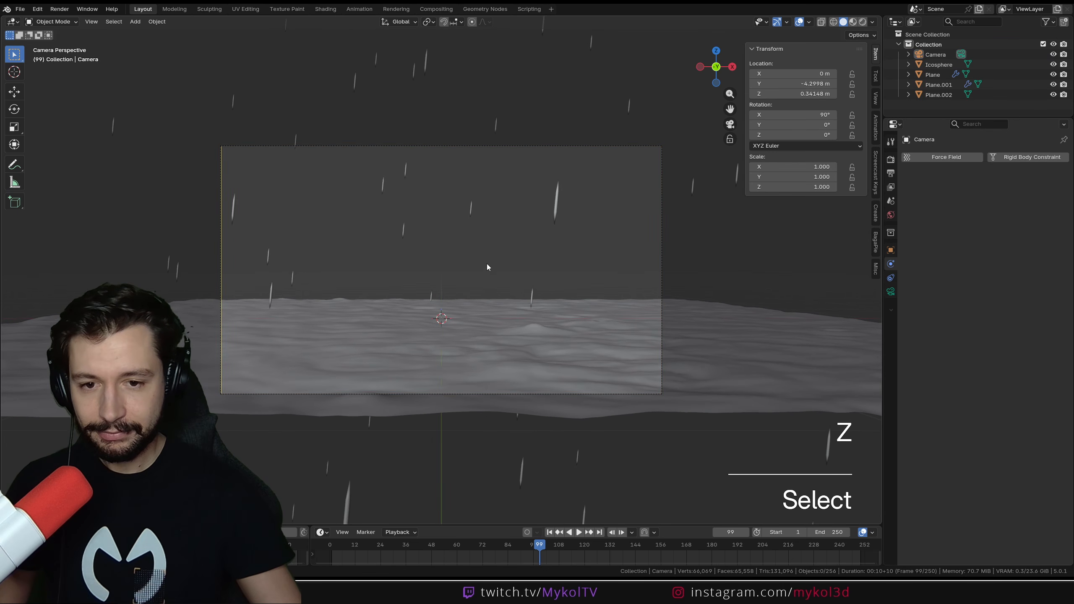
pyautogui.hotkey('ctrl', 's')
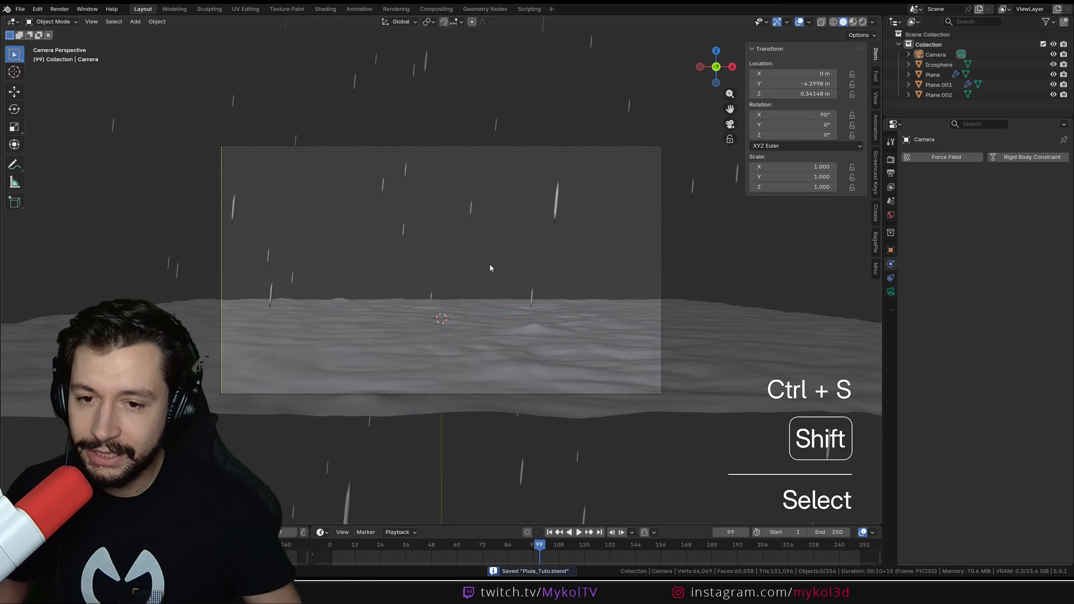
# Add a text object at the world origin and stand it upright by rotating it 90° about X.
pyautogui.hotkey('shift', 'a')
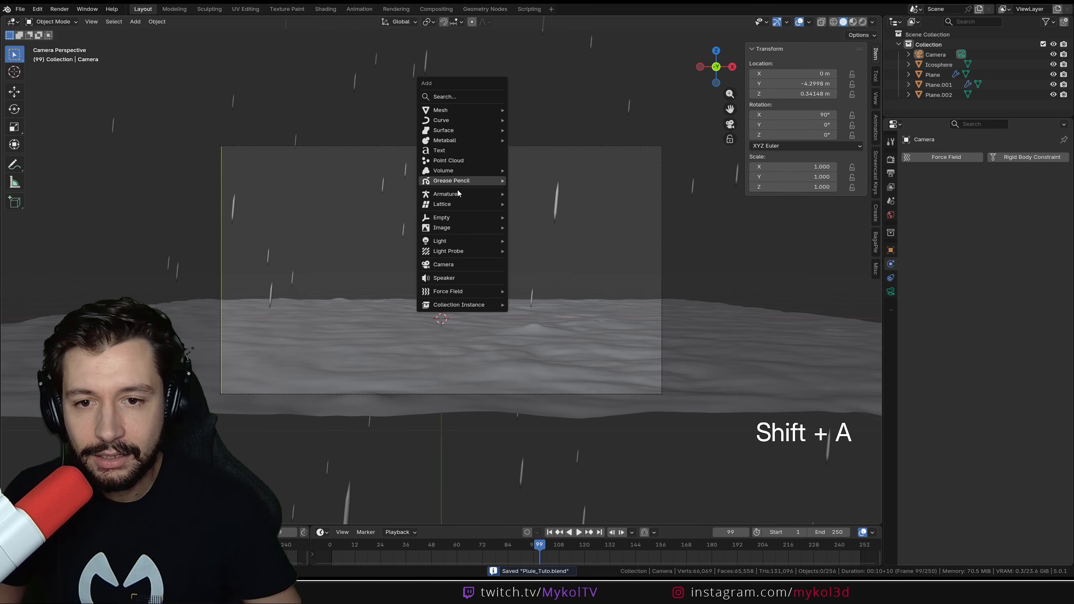
pyautogui.click(455, 150)
pyautogui.moveTo(470, 282); pyautogui.dragTo(509, 345, button='middle')
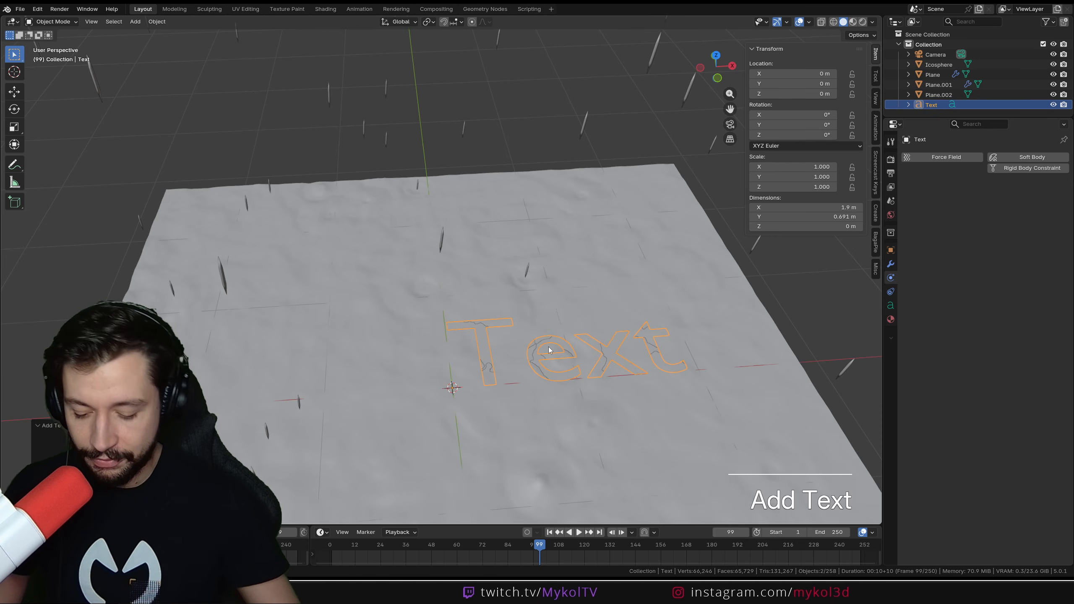
pyautogui.press('r')
pyautogui.press('x')
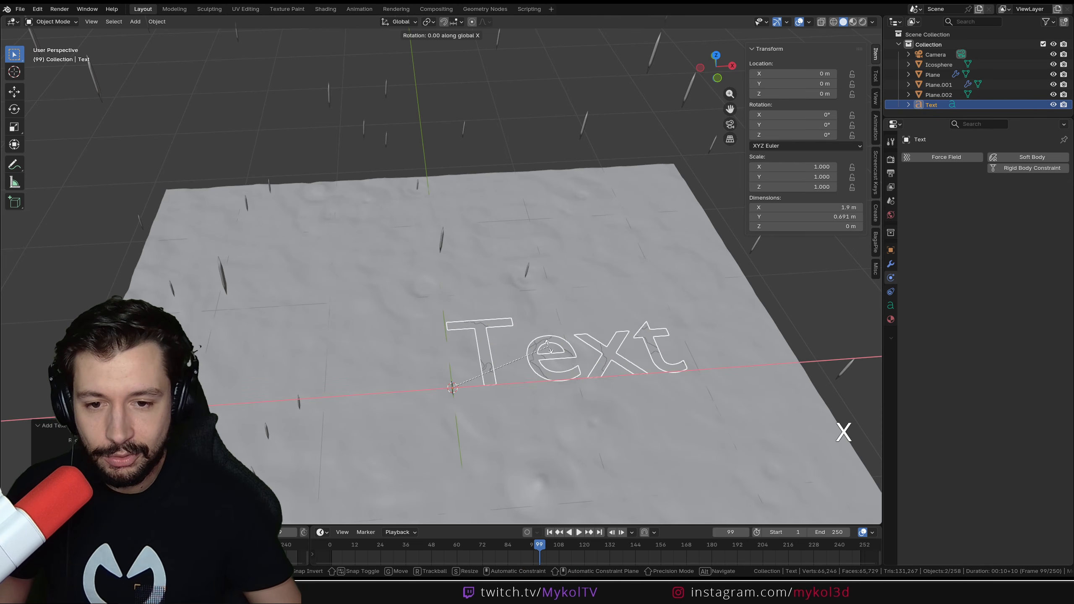
pyautogui.press('KP_9')
pyautogui.press('KP_0')
pyautogui.press('KP_Enter')
pyautogui.press('KP_0')
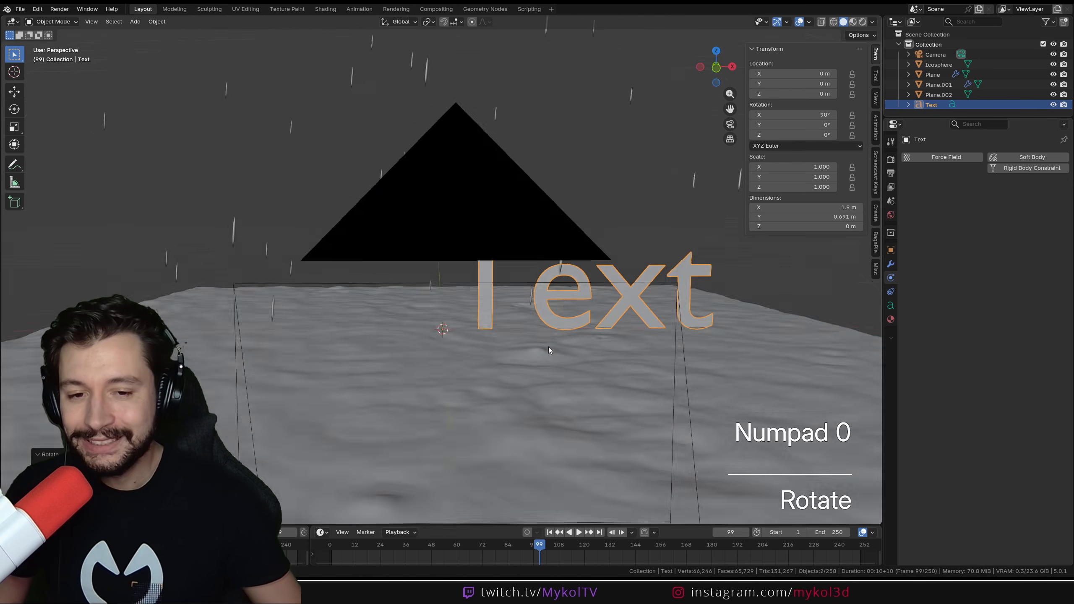
# Set the text object's horizontal paragraph alignment to Center.
pyautogui.click(891, 306)
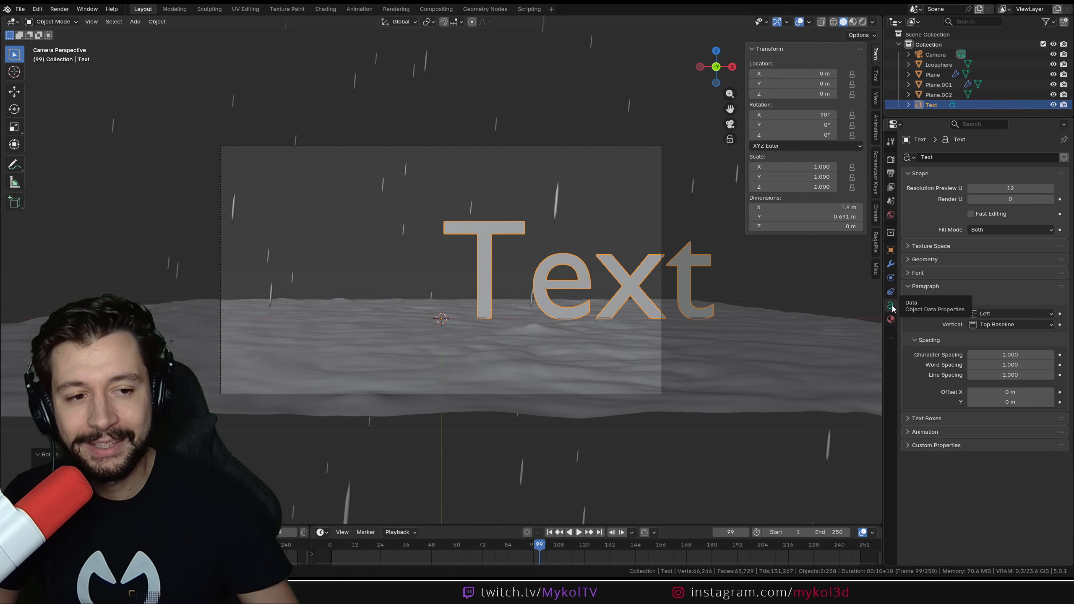
pyautogui.click(997, 314)
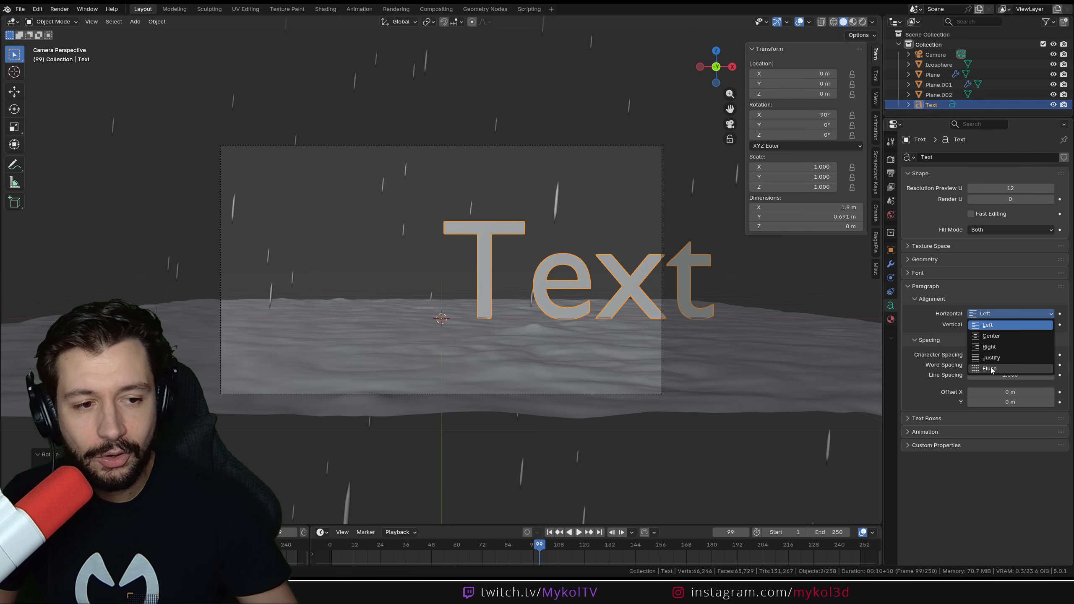
pyautogui.click(990, 336)
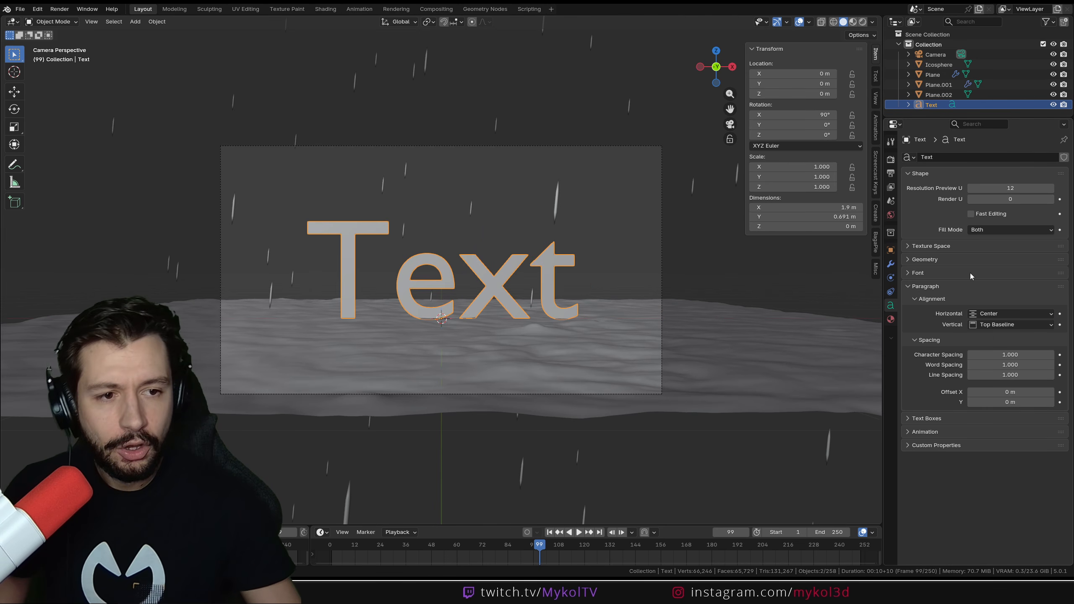
# Load Impact Regular as the text object's regular font.
pyautogui.click(908, 260)
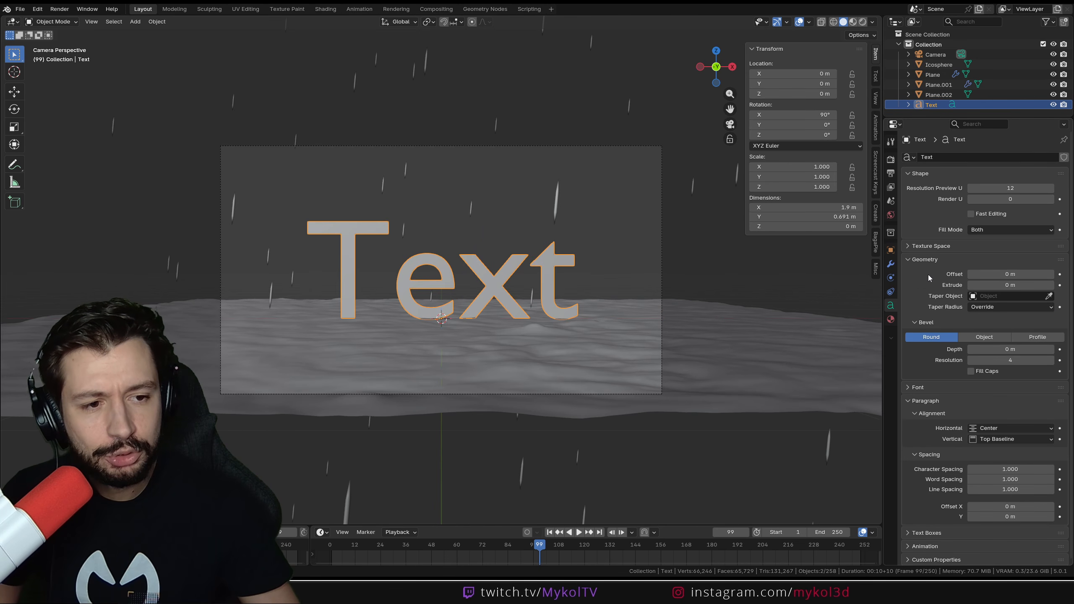
pyautogui.click(918, 388)
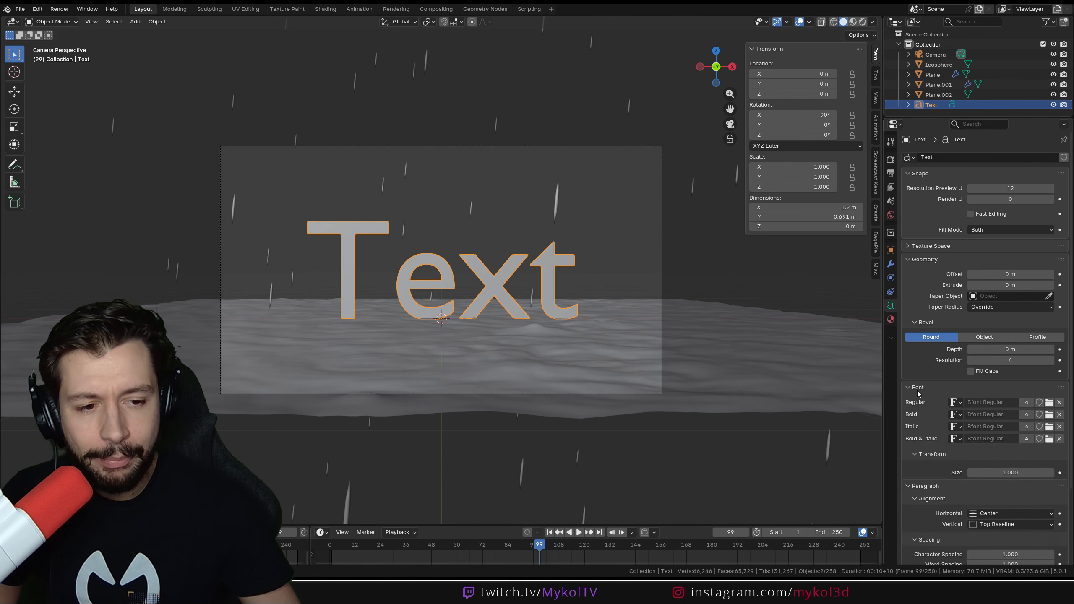
pyautogui.click(1049, 403)
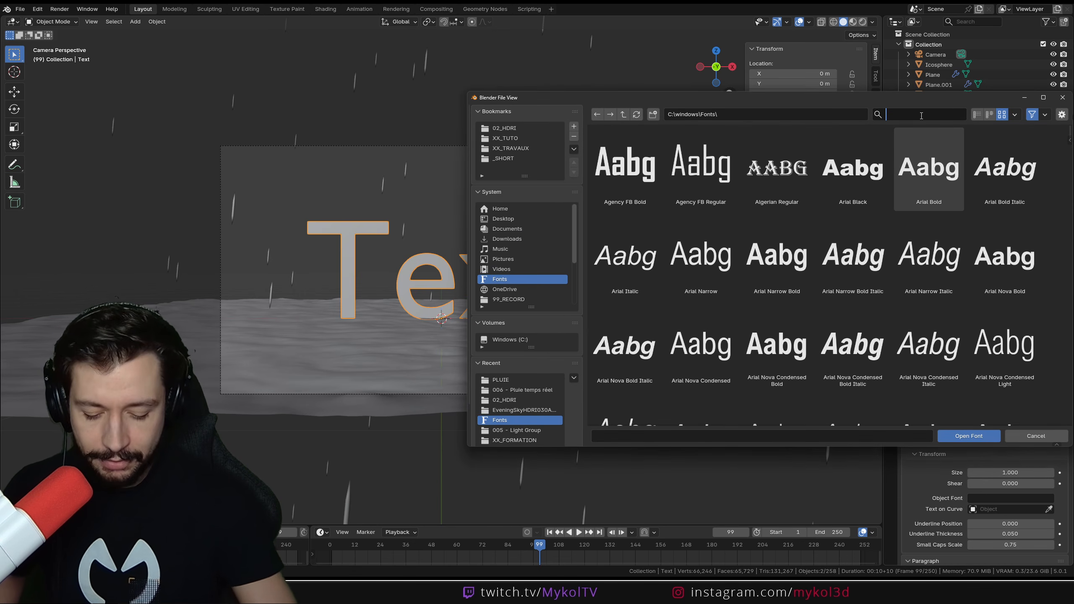
pyautogui.write('impa')
pyautogui.doubleClick(631, 166)
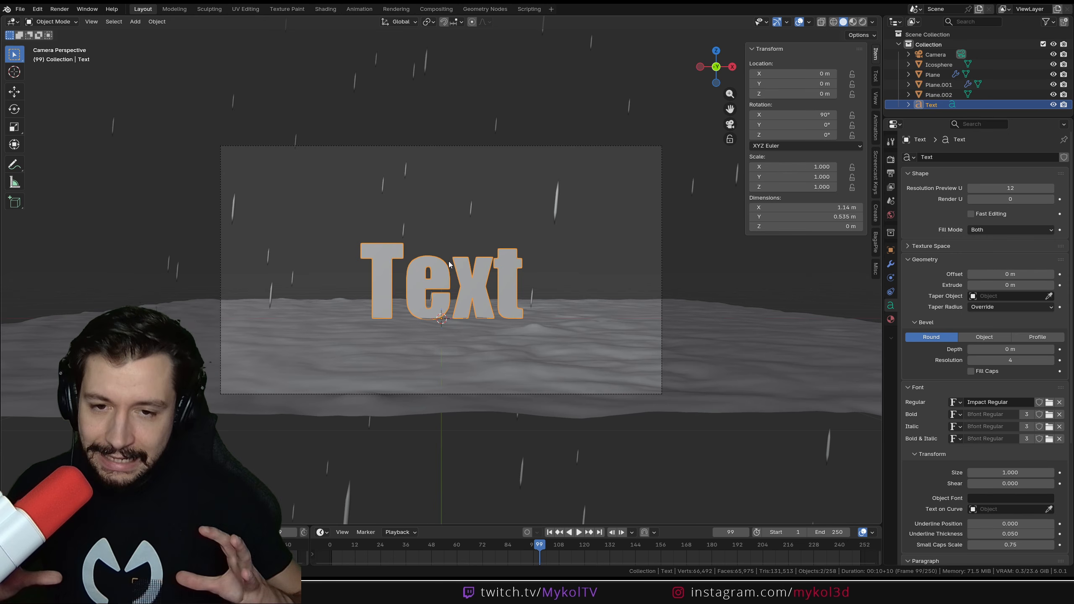
pyautogui.moveTo(457, 319); pyautogui.dragTo(764, 351, button='middle')
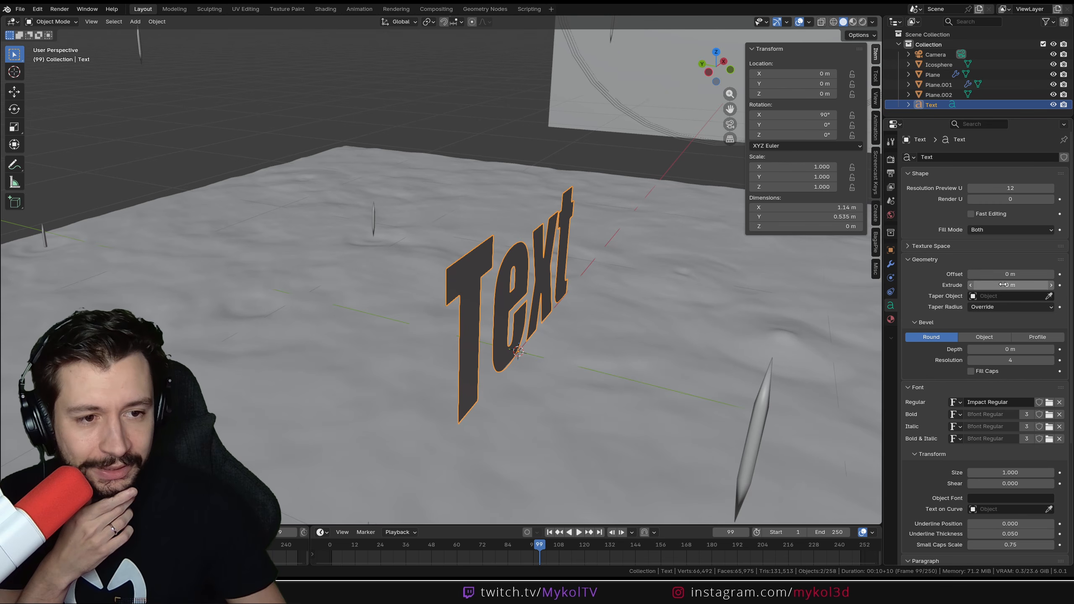
# Extrude the text object by 0.03 m and check it through the camera.
pyautogui.moveTo(1003, 284)
pyautogui.mouseDown()
pyautogui.moveTo(1032, 285)
pyautogui.moveTo(1013, 285)
pyautogui.mouseUp()
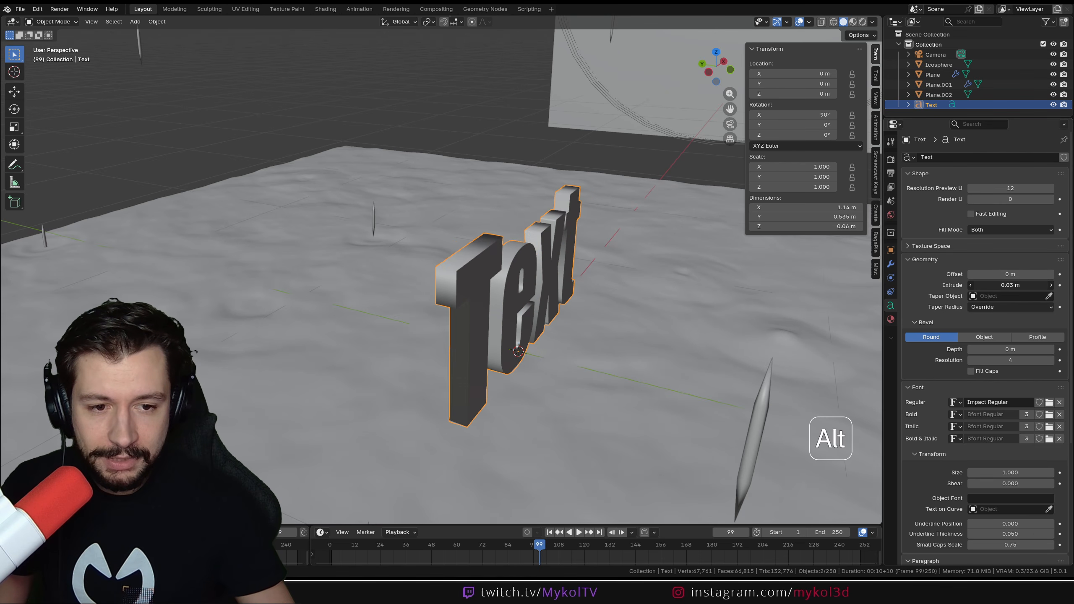
pyautogui.press('KP_0')
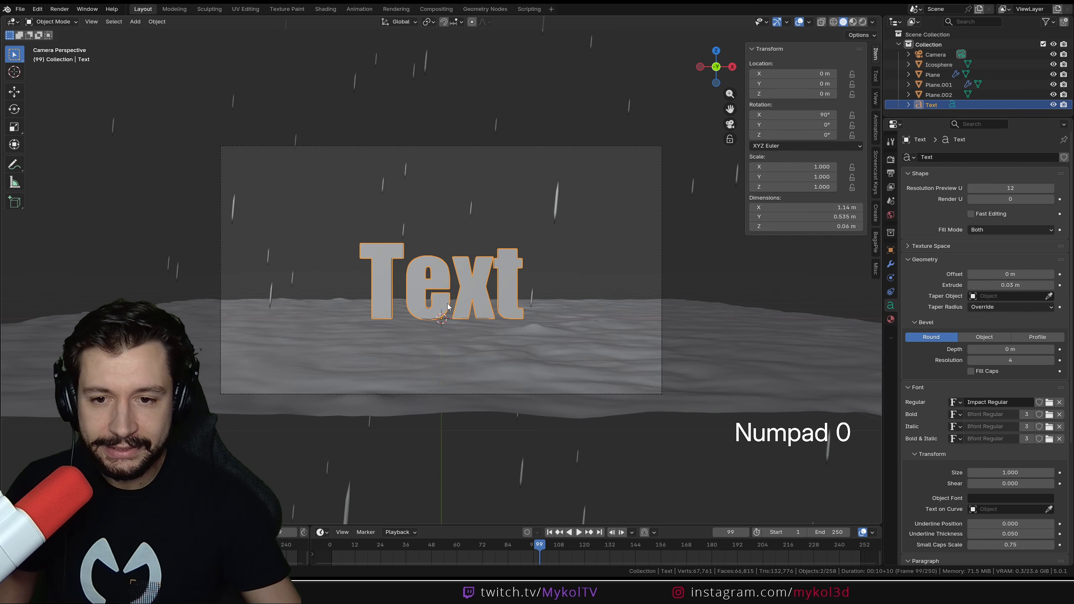
pyautogui.moveTo(450, 338); pyautogui.dragTo(549, 371, button='middle')
pyautogui.press('g')
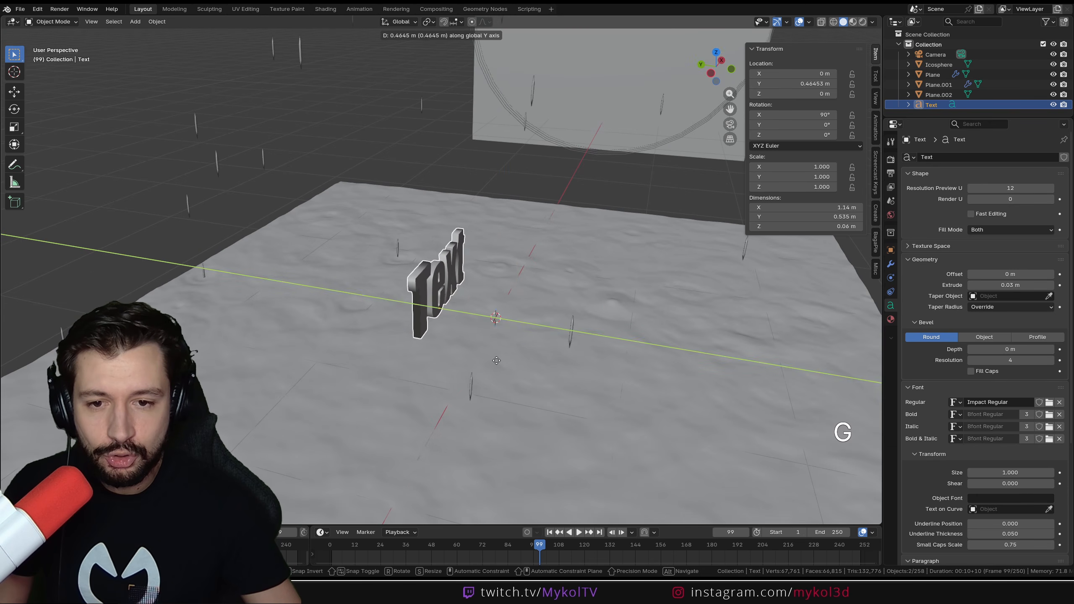
pyautogui.press('Escape')
# Lower the text slightly into the water to about -0.008 m on Z and save the file.
pyautogui.press('KP_0')
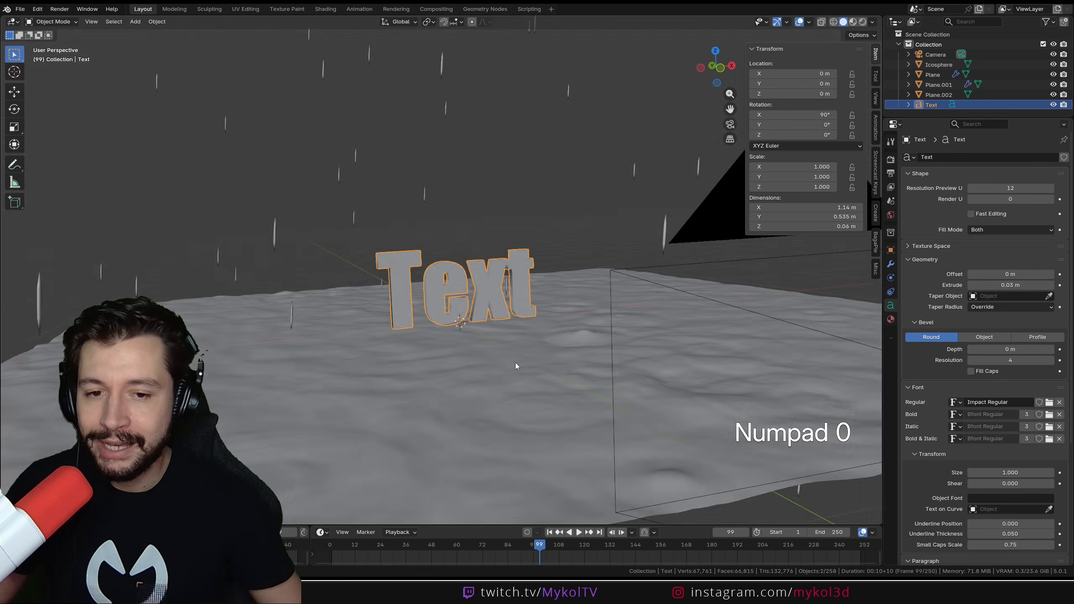
pyautogui.scroll(5, 515, 362)
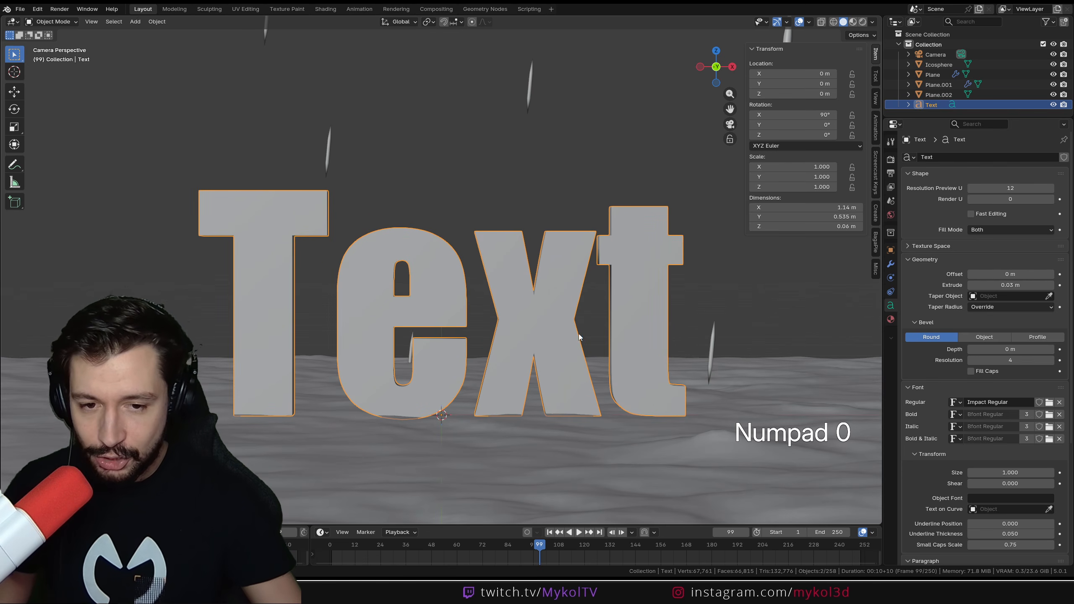
pyautogui.press('g')
pyautogui.press('z')
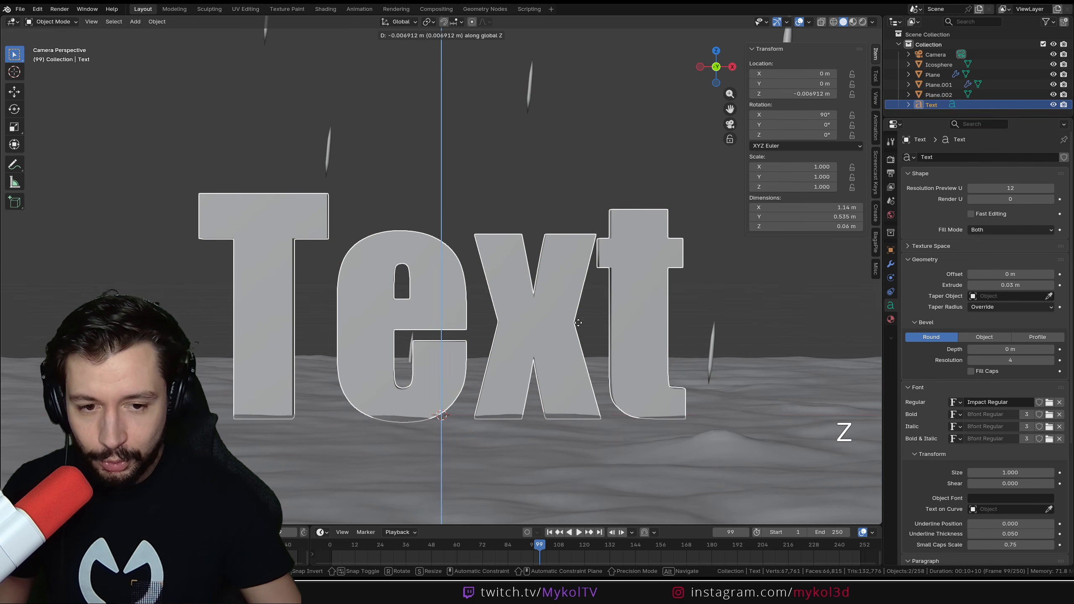
pyautogui.click(580, 325)
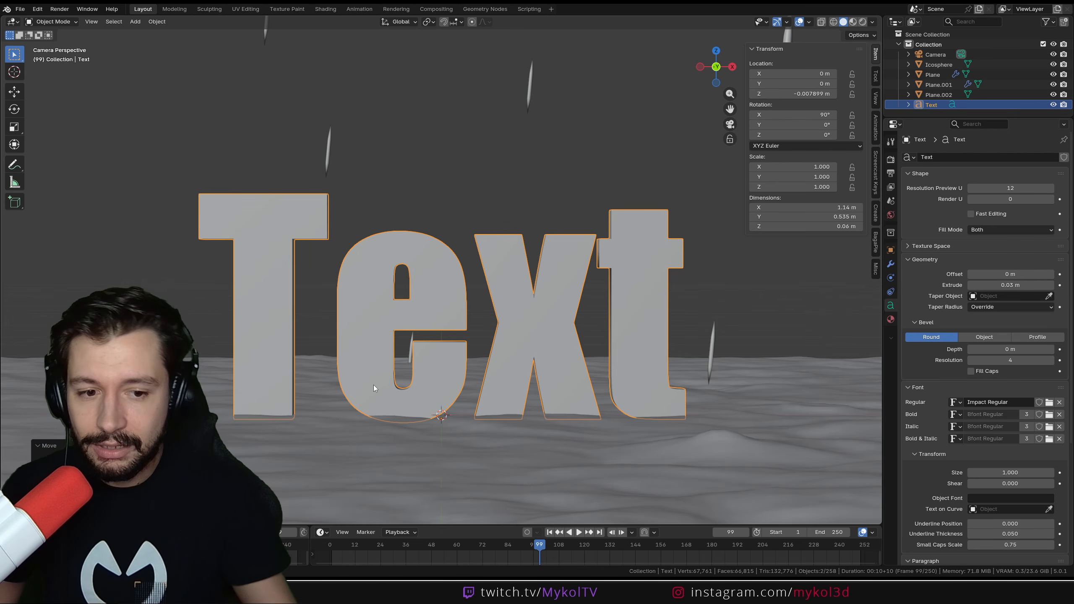
pyautogui.scroll(-5, 373, 385)
pyautogui.hotkey('ctrl', 's')
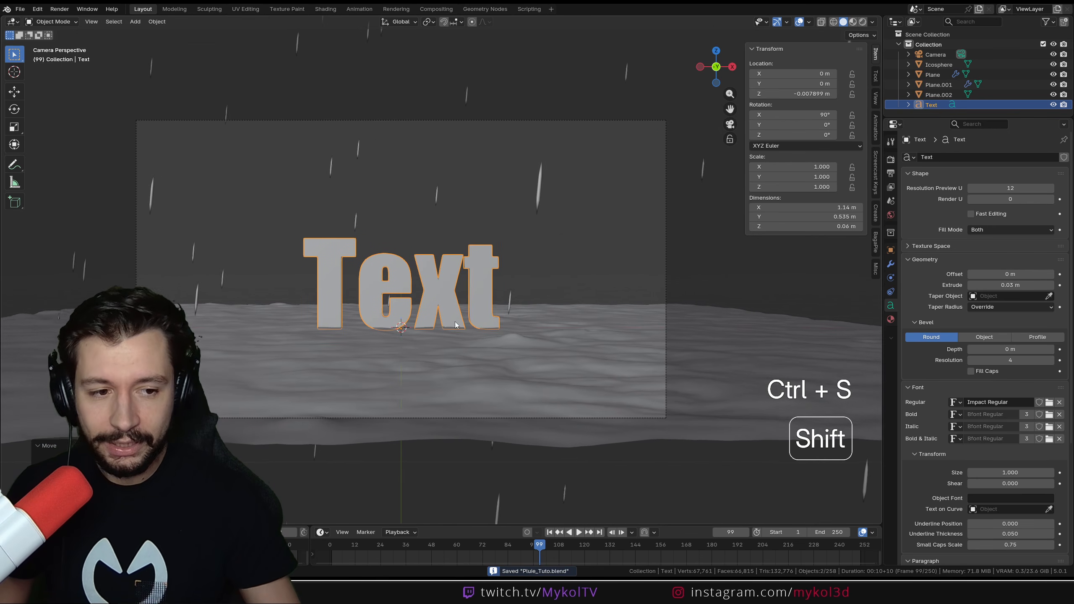
# Replace the text object's default wording with "PLUIE".
pyautogui.scroll(2, 455, 325)
pyautogui.keyDown('shift'); pyautogui.moveTo(436, 324); pyautogui.dragTo(475, 332, button='middle'); pyautogui.keyUp('shift')
pyautogui.press('Tab')
pyautogui.press('BackSpace')
pyautogui.press('BackSpace')
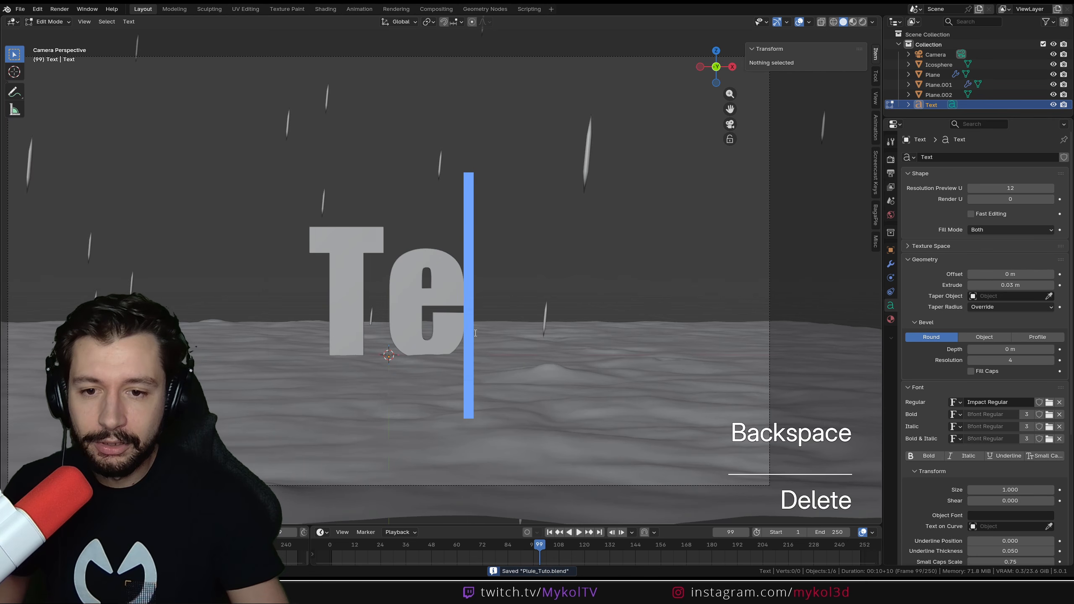
pyautogui.press('BackSpace')
pyautogui.press('BackSpace')
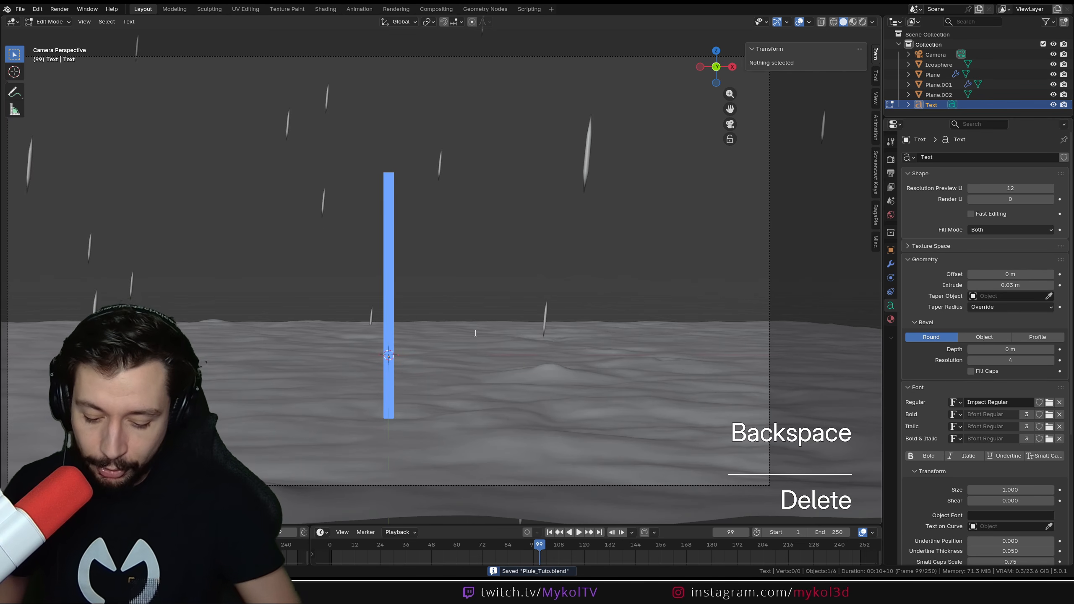
pyautogui.write('PLUIE')
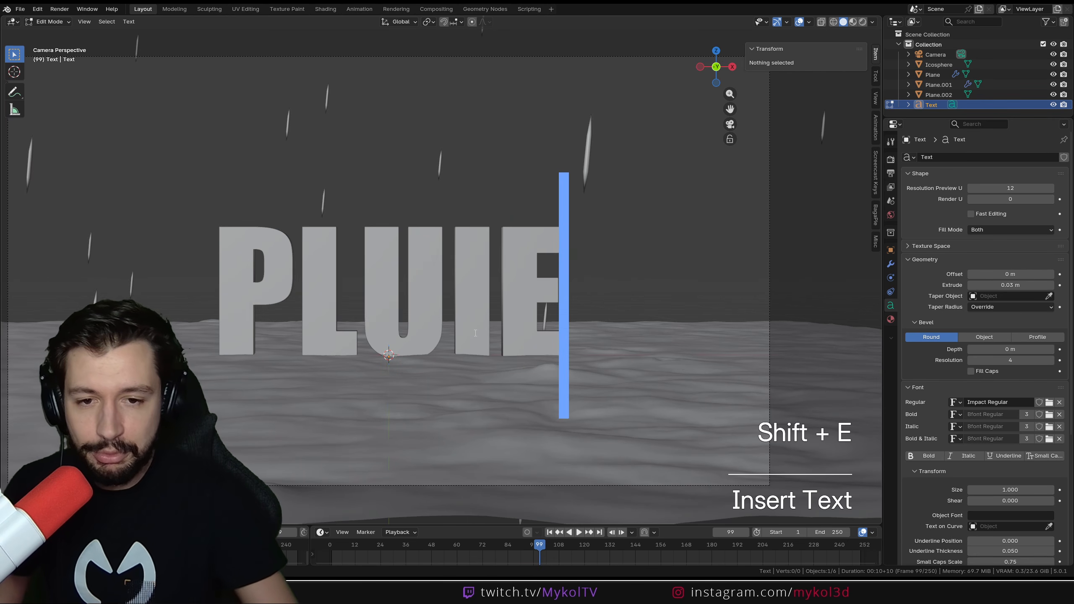
pyautogui.press('Tab')
pyautogui.scroll(-2, 469, 262)
pyautogui.keyDown('shift'); pyautogui.moveTo(477, 232); pyautogui.dragTo(504, 214, button='middle'); pyautogui.keyUp('shift')
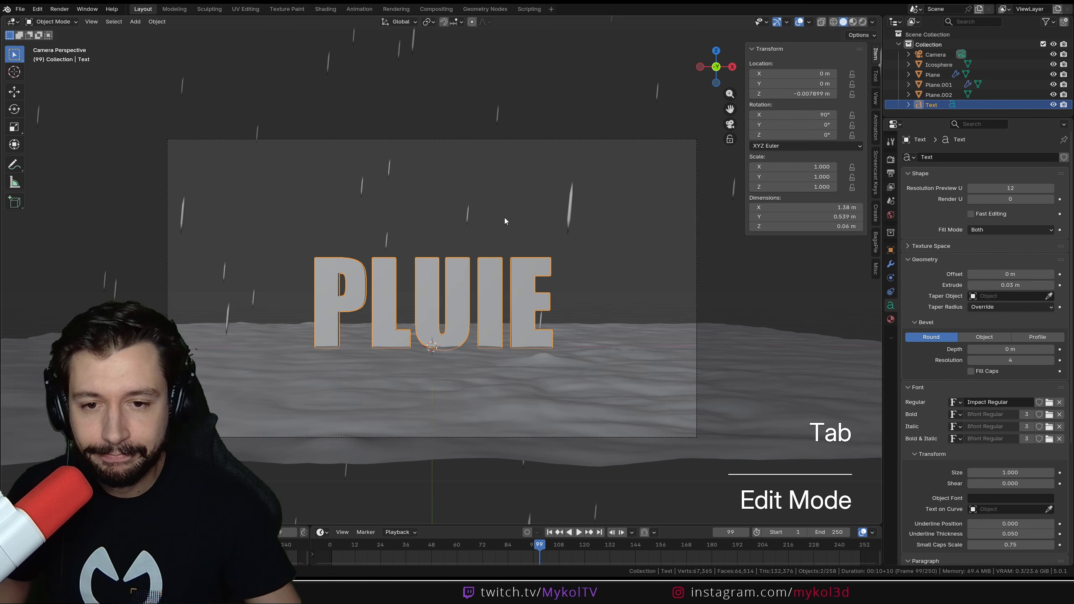
# Play back the rain around the text and compare it with the finished reference project in the other window.
pyautogui.press('space')
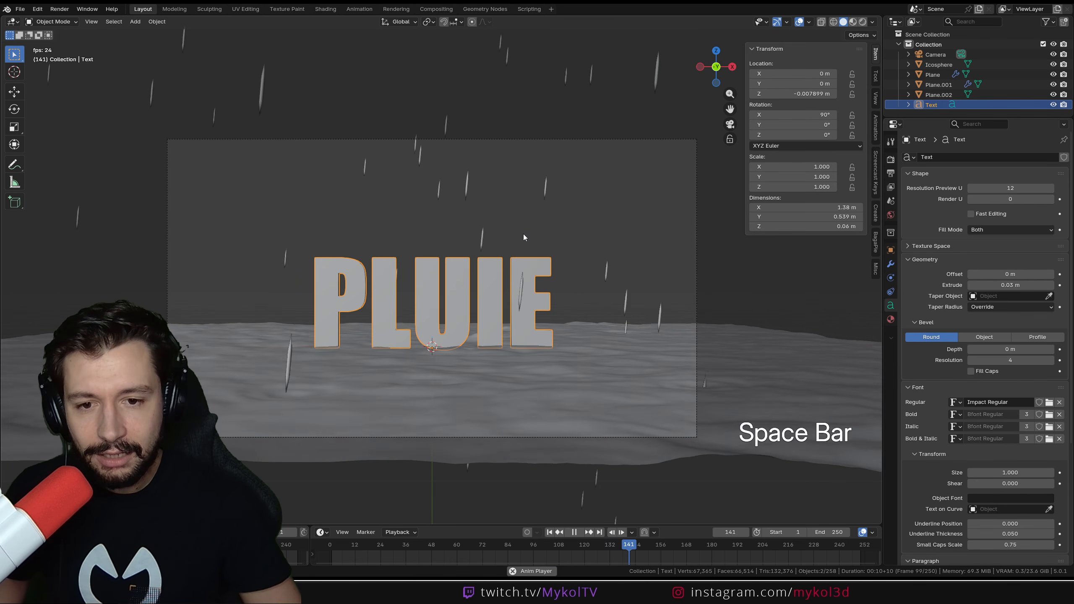
pyautogui.press('space')
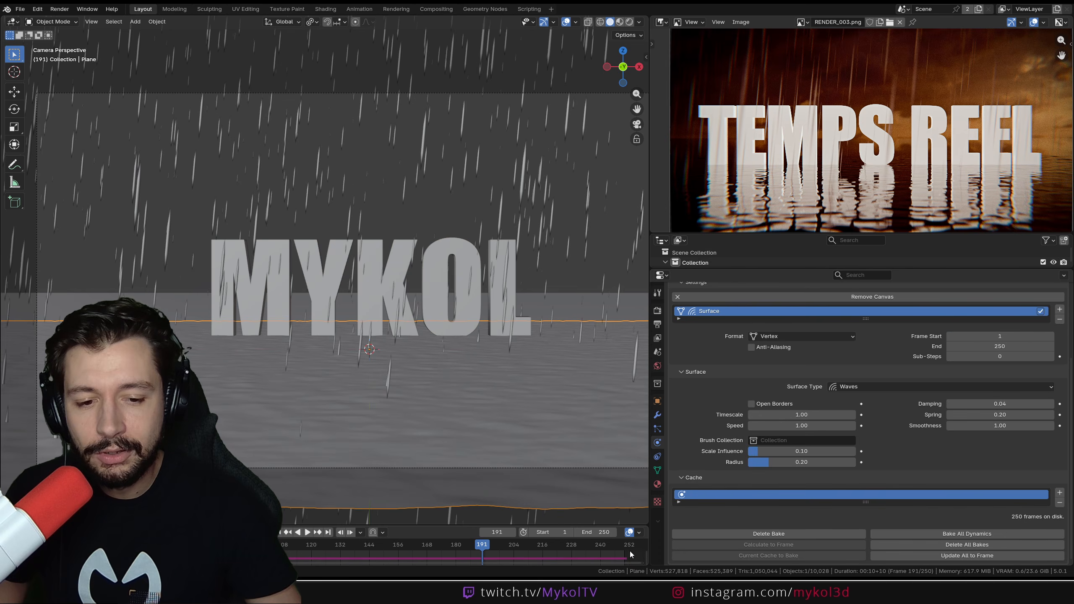
pyautogui.scroll(-1, 893, 171)
pyautogui.scroll(1, 893, 172)
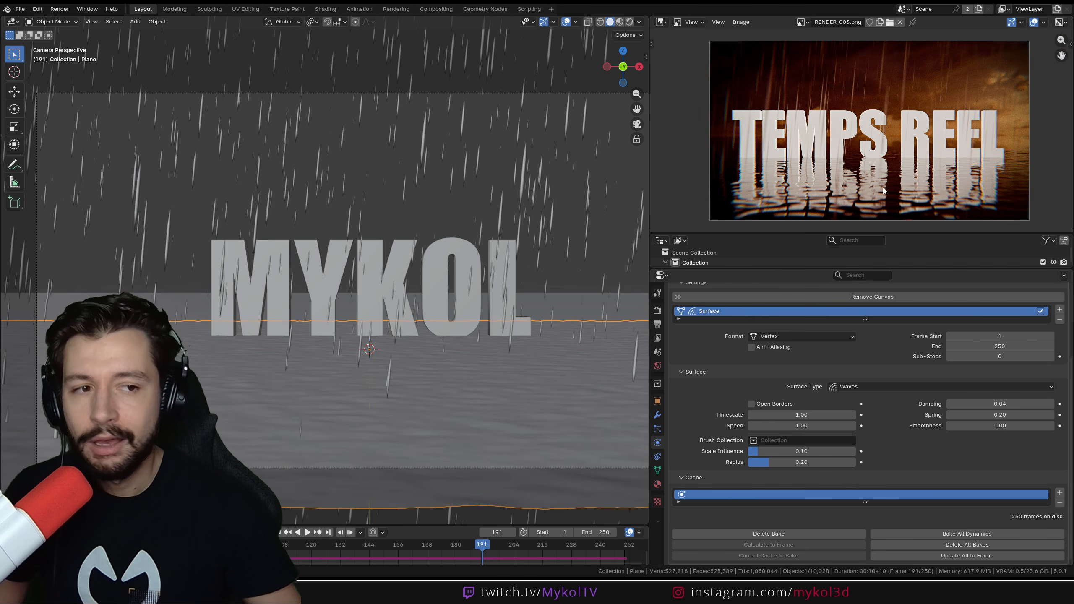
pyautogui.moveTo(658, 597)
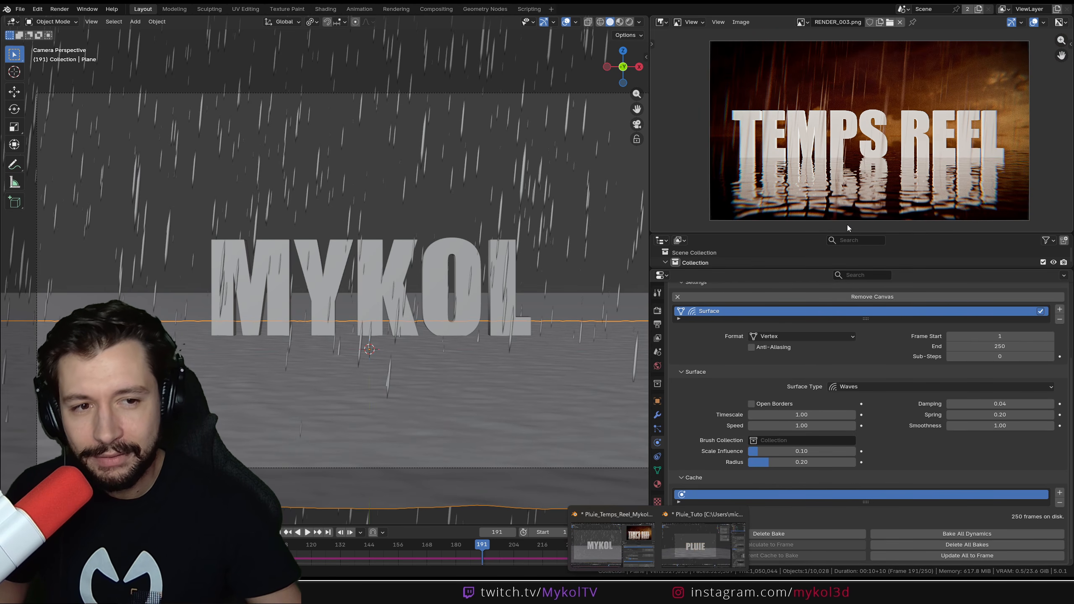
pyautogui.click(691, 563)
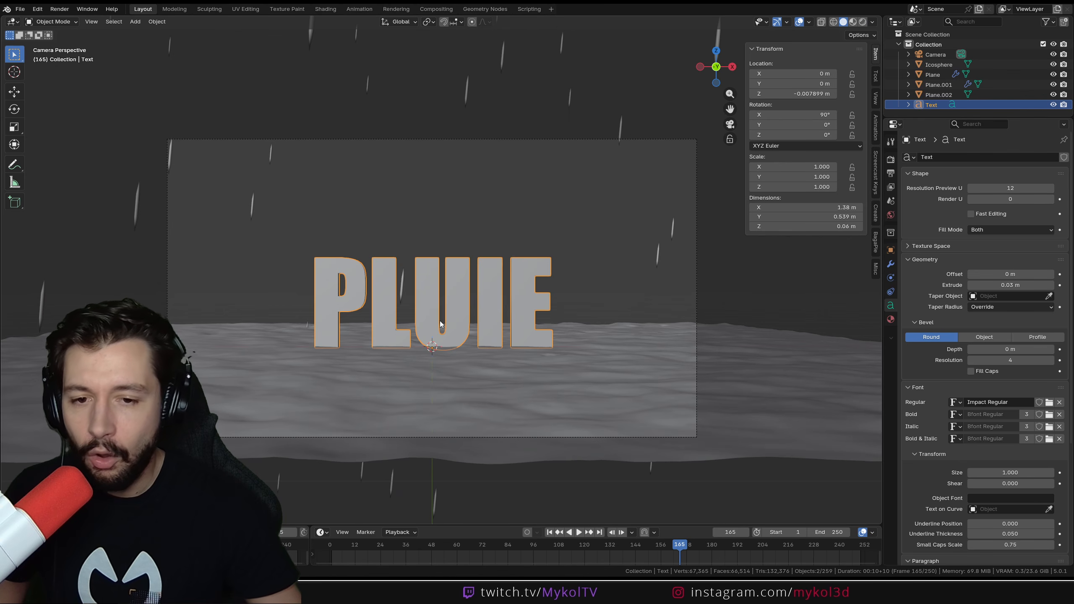
# Select the camera and pull it back along its local Z axis to about -4.62 m on Y.
pyautogui.scroll(-3, 467, 370)
pyautogui.moveTo(476, 365); pyautogui.dragTo(547, 380, button='middle')
pyautogui.scroll(-3, 546, 380)
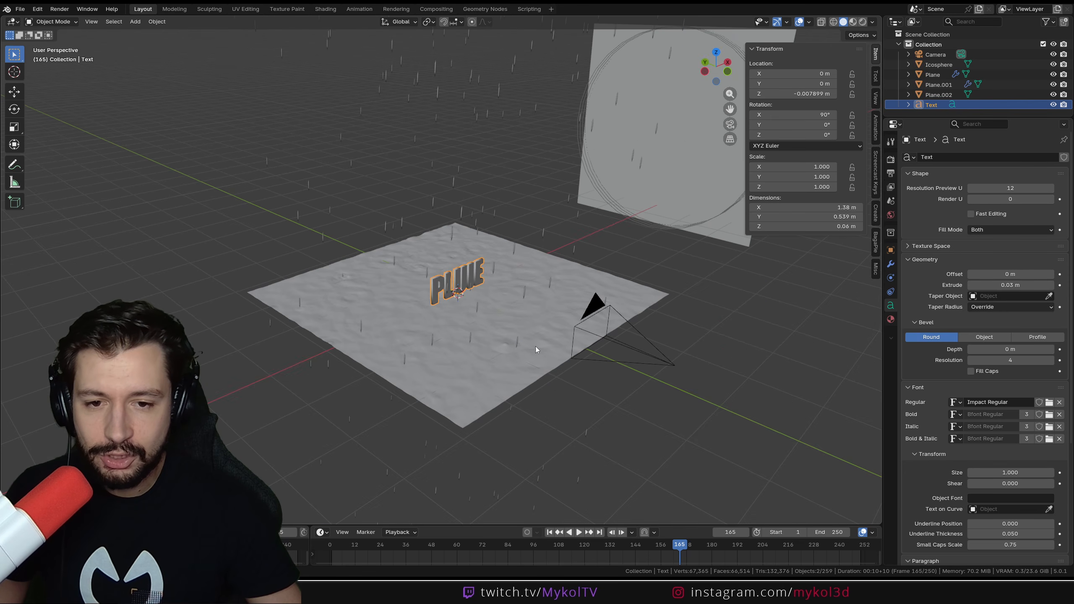
pyautogui.click(536, 346)
pyautogui.scroll(-1, 542, 359)
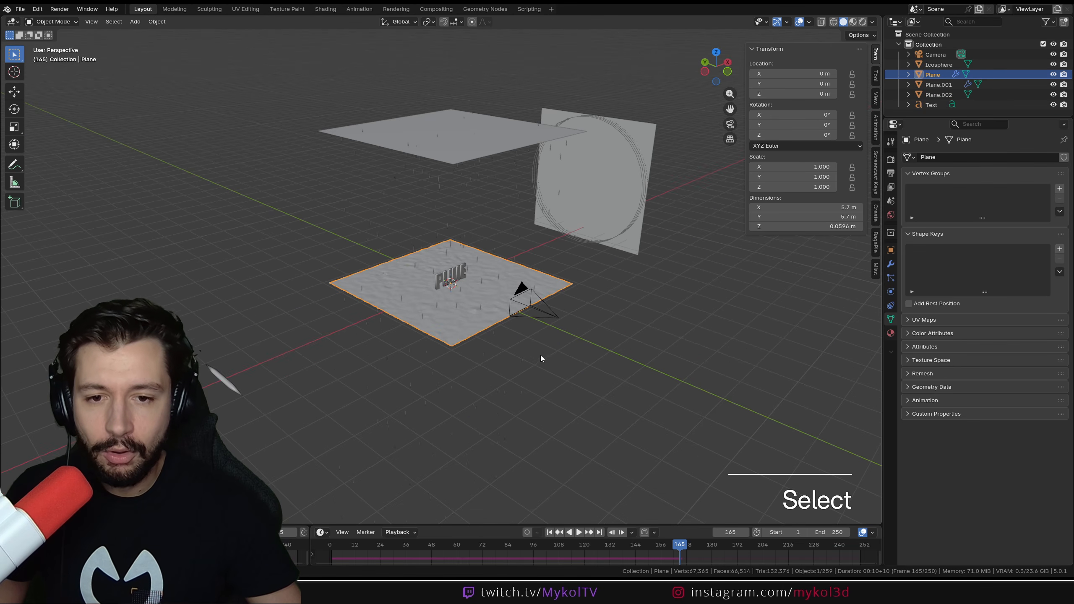
pyautogui.click(538, 316)
pyautogui.press('KP_0')
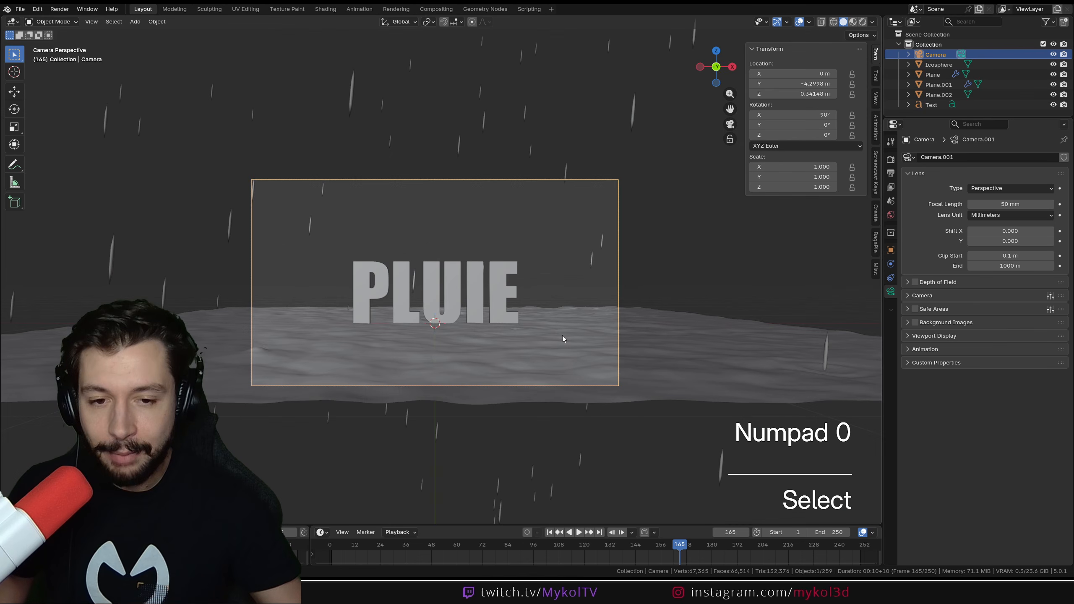
pyautogui.press('g')
pyautogui.press('z')
pyautogui.press('z')
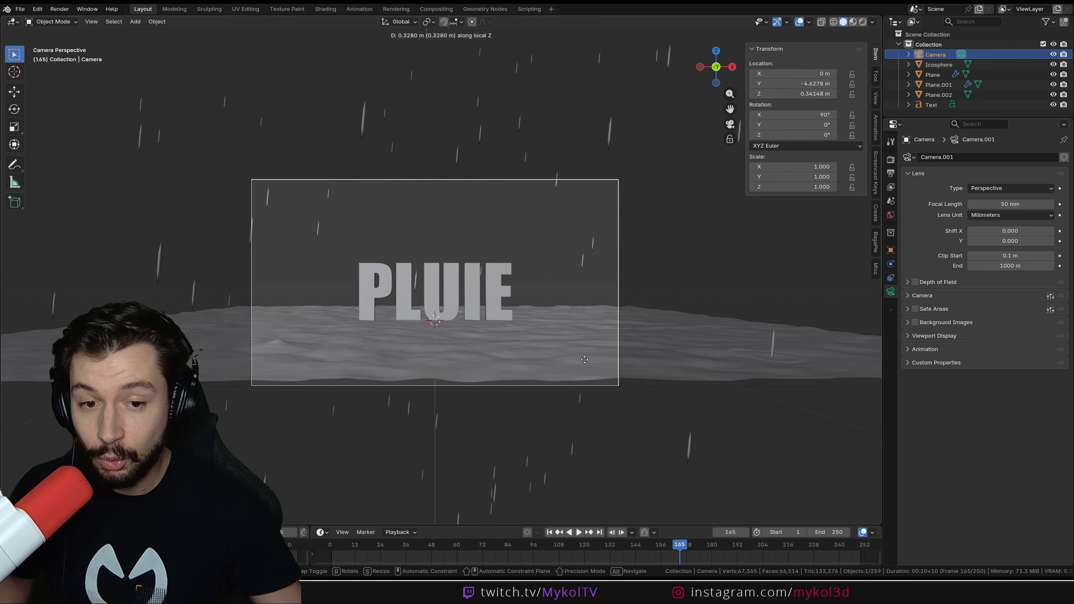
pyautogui.click(609, 387)
# Raise the camera to about 0.376 m on Z and nudge it forward to about -4.59 m on Y.
pyautogui.press('g')
pyautogui.press('z')
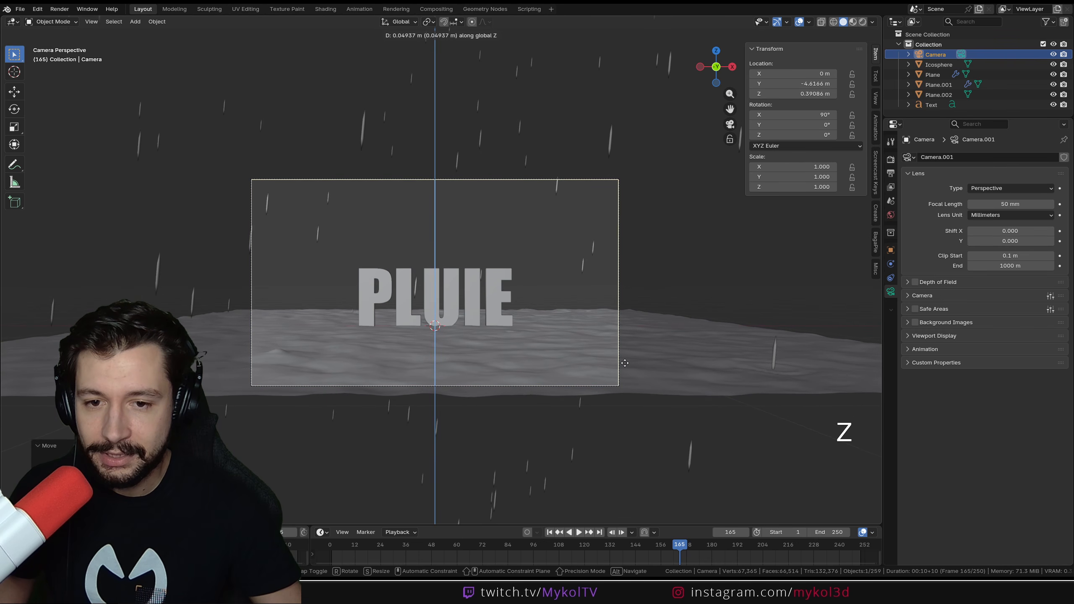
pyautogui.click(628, 364)
pyautogui.press('g')
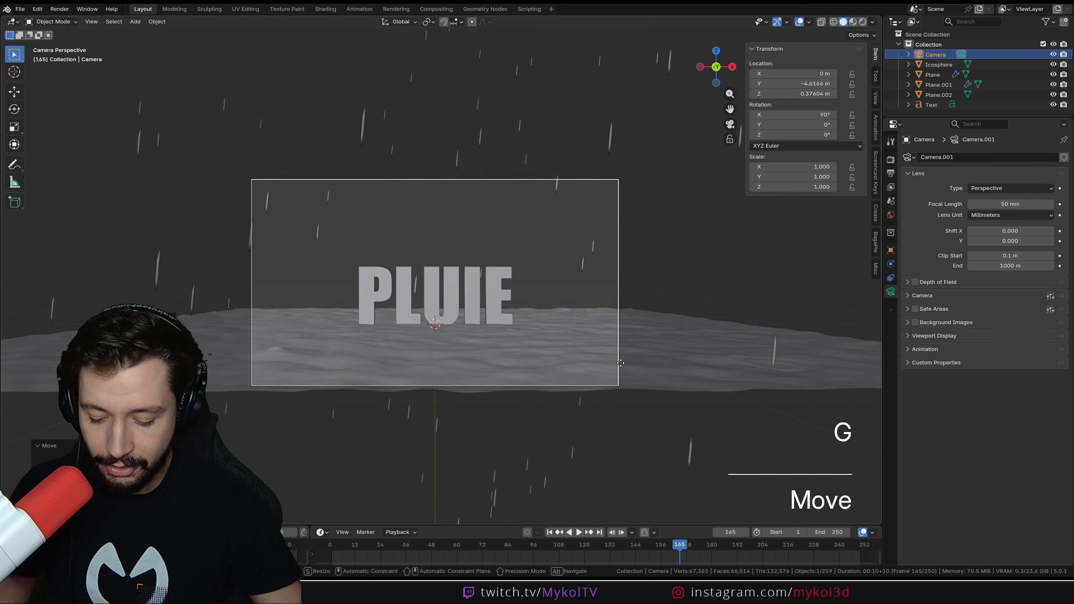
pyautogui.press('z')
pyautogui.press('z')
pyautogui.click(479, 364)
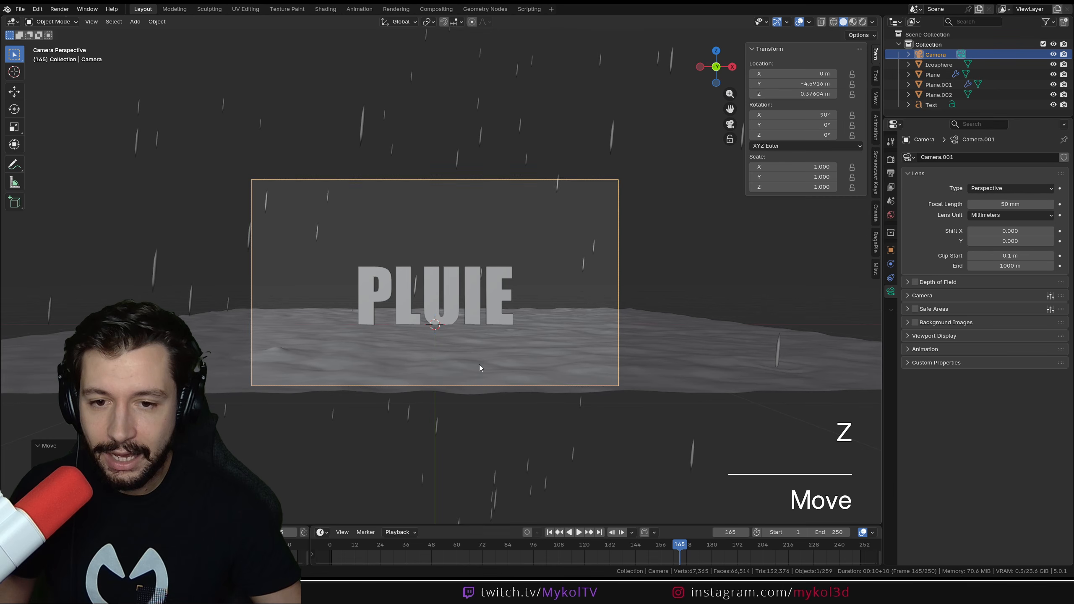
# Play the animation from the first frame through the camera to examine the rain and waves around the text.
pyautogui.scroll(3, 487, 329)
pyautogui.hotkey('shift', 'Left')
pyautogui.press('space')
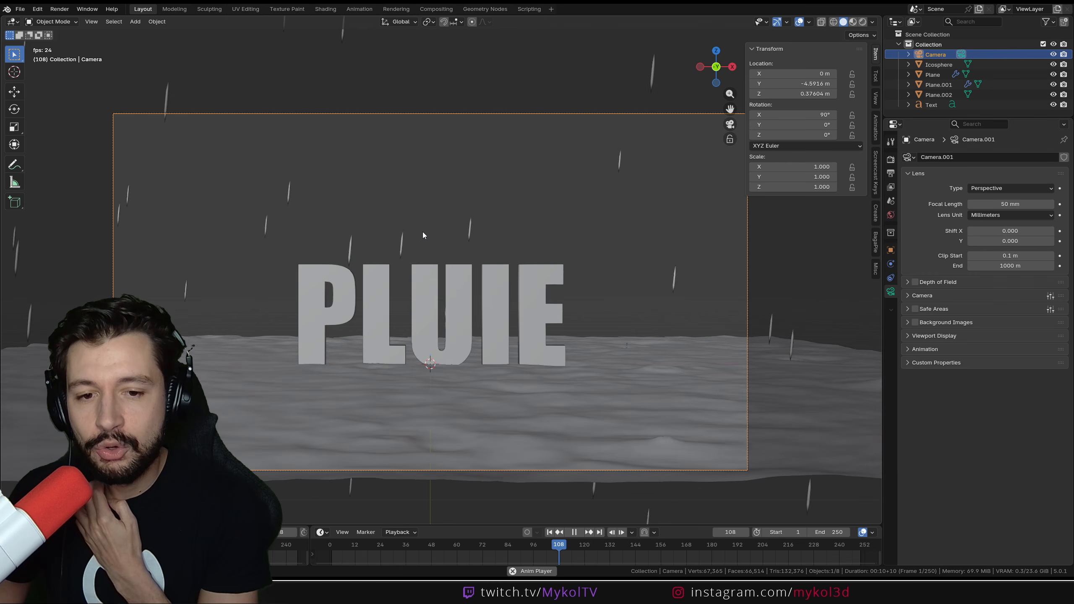
pyautogui.press('space')
pyautogui.scroll(-2, 423, 235)
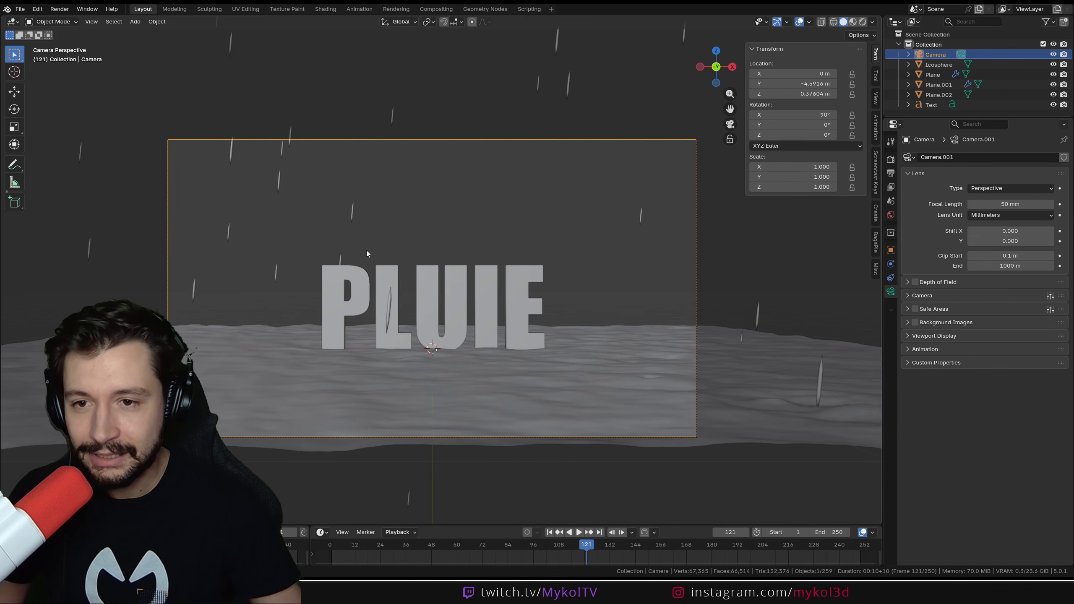
# Set the Pluie particle system's render scale to 0.07 and its scale randomness to about 0.478.
pyautogui.click(571, 95)
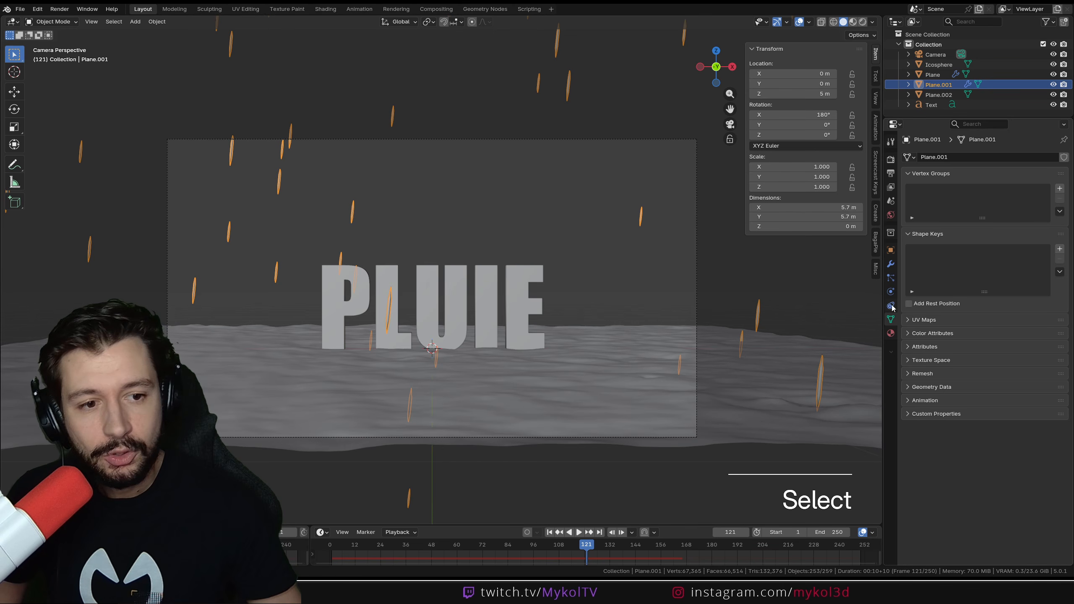
pyautogui.click(891, 278)
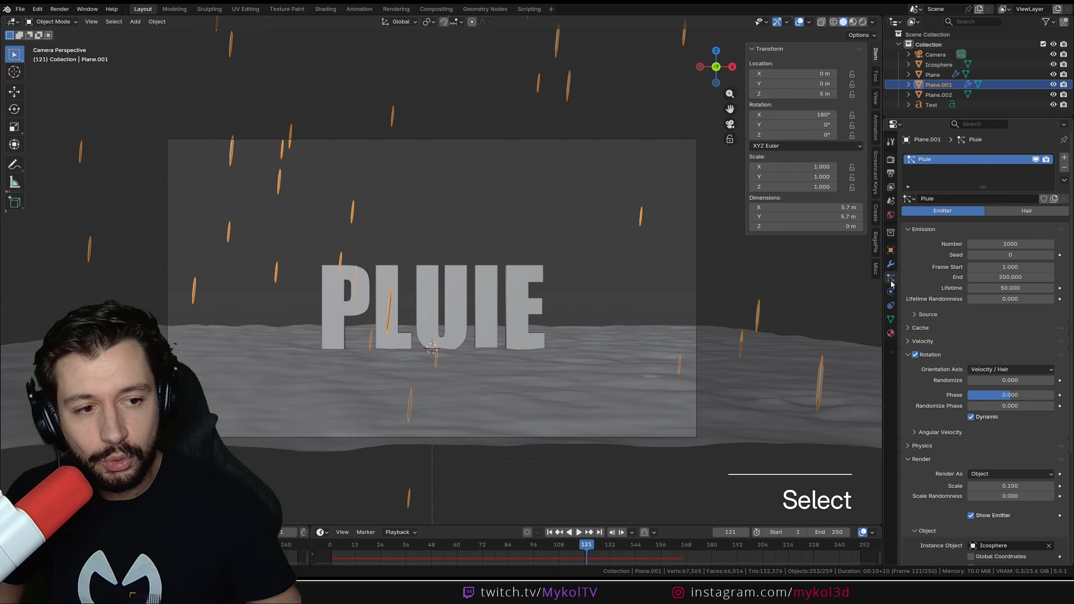
pyautogui.click(1003, 488)
pyautogui.write('0.07')
pyautogui.press('Return')
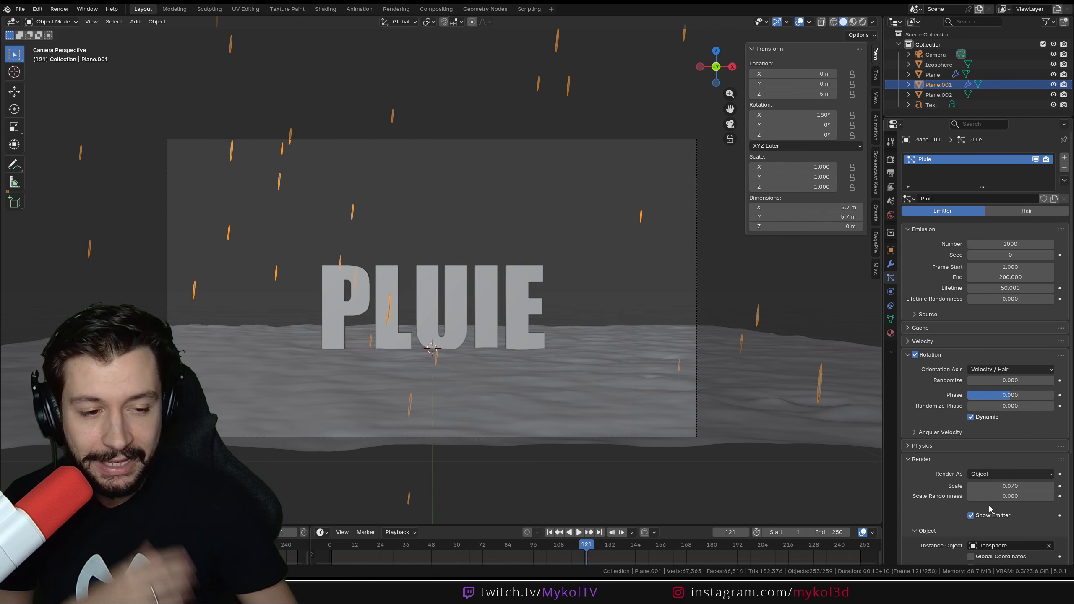
pyautogui.moveTo(1001, 498); pyautogui.dragTo(1051, 499)
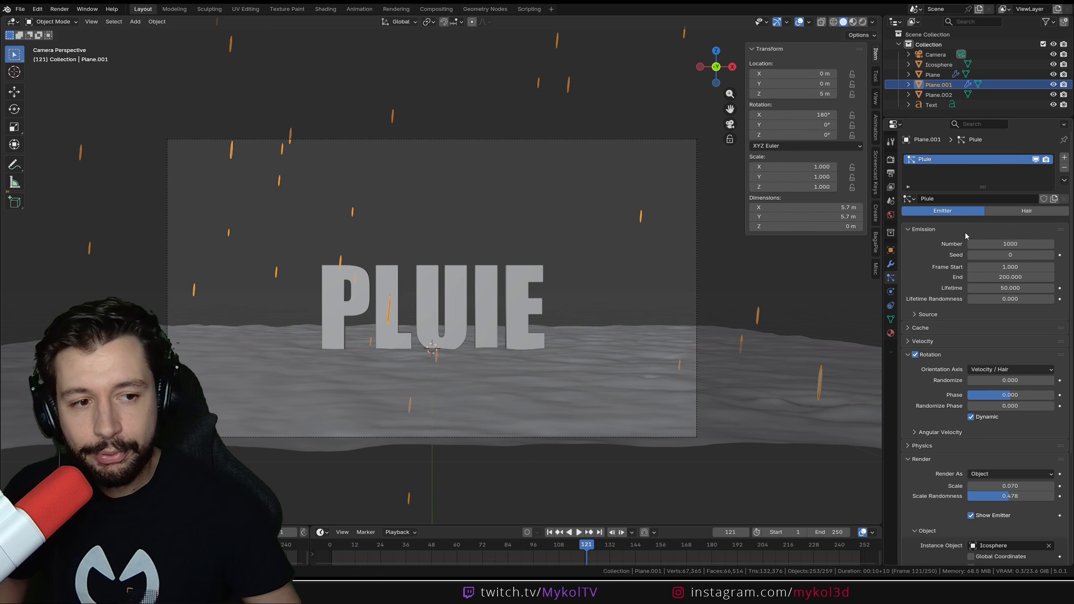
# Set the Pluie particle system's emission number to 10000.
pyautogui.click(1021, 244)
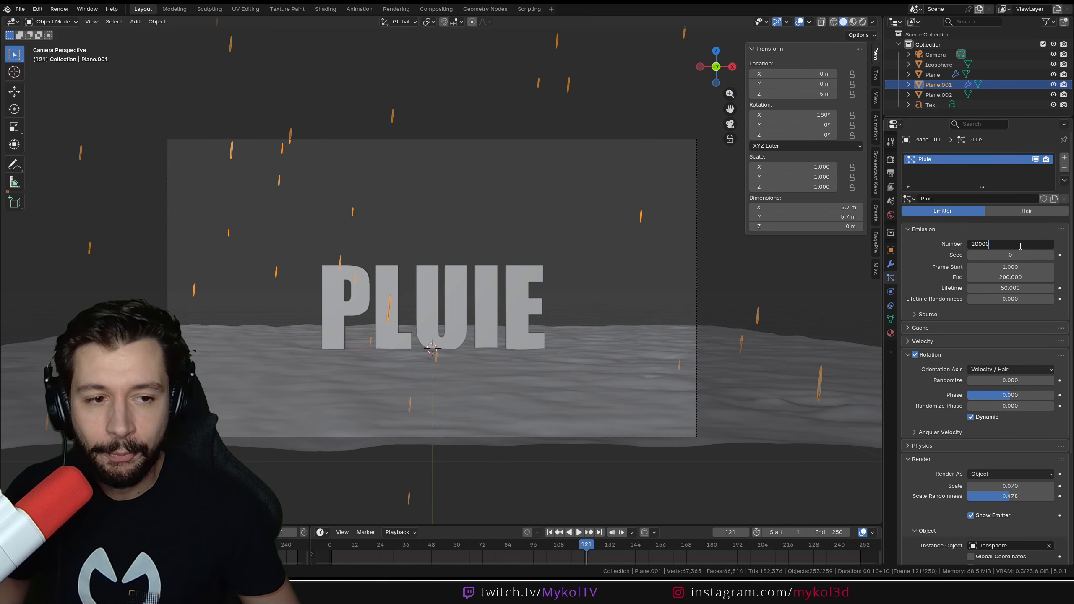
pyautogui.write('0')
pyautogui.press('Return')
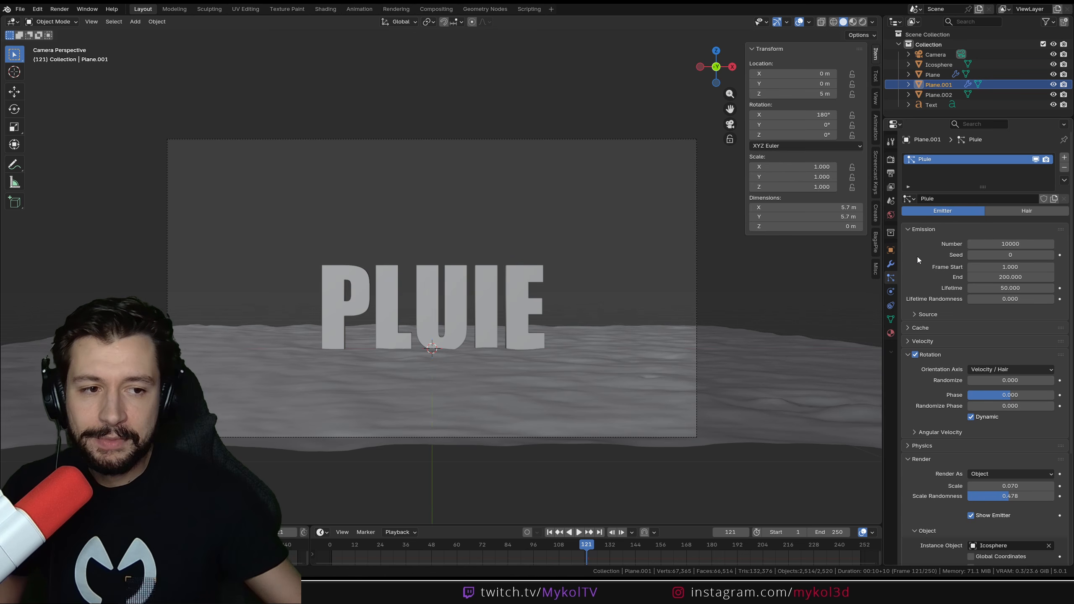
pyautogui.click(975, 230)
pyautogui.click(957, 233)
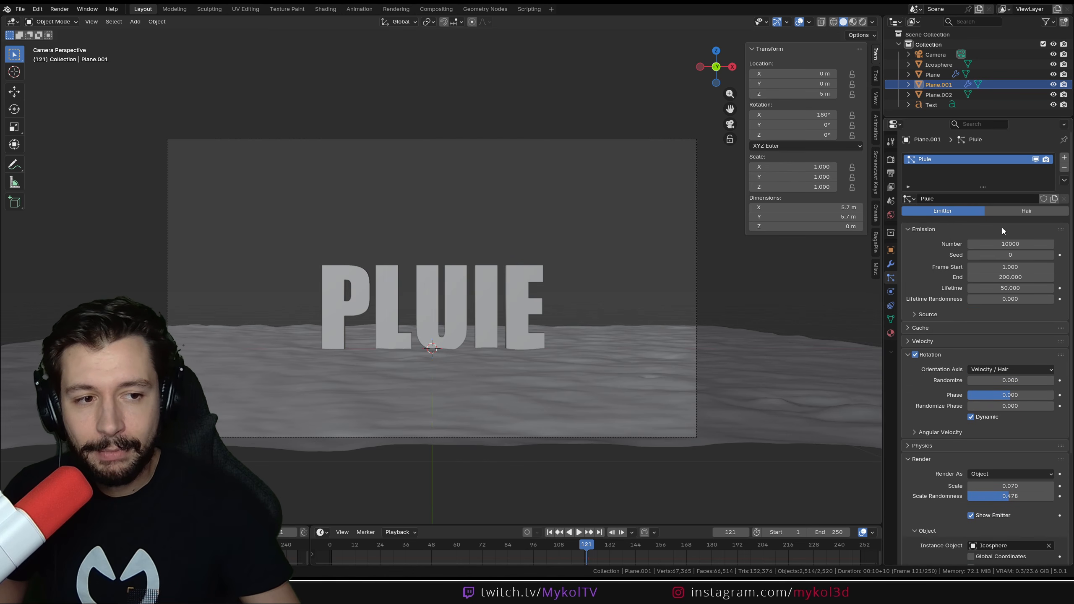
pyautogui.click(989, 245)
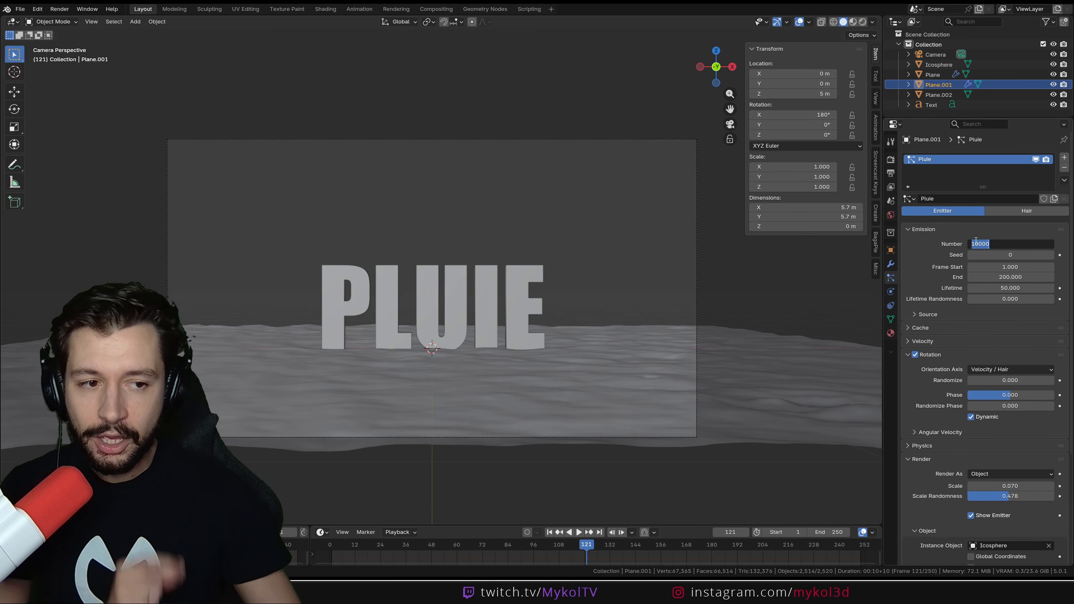
pyautogui.click(979, 244)
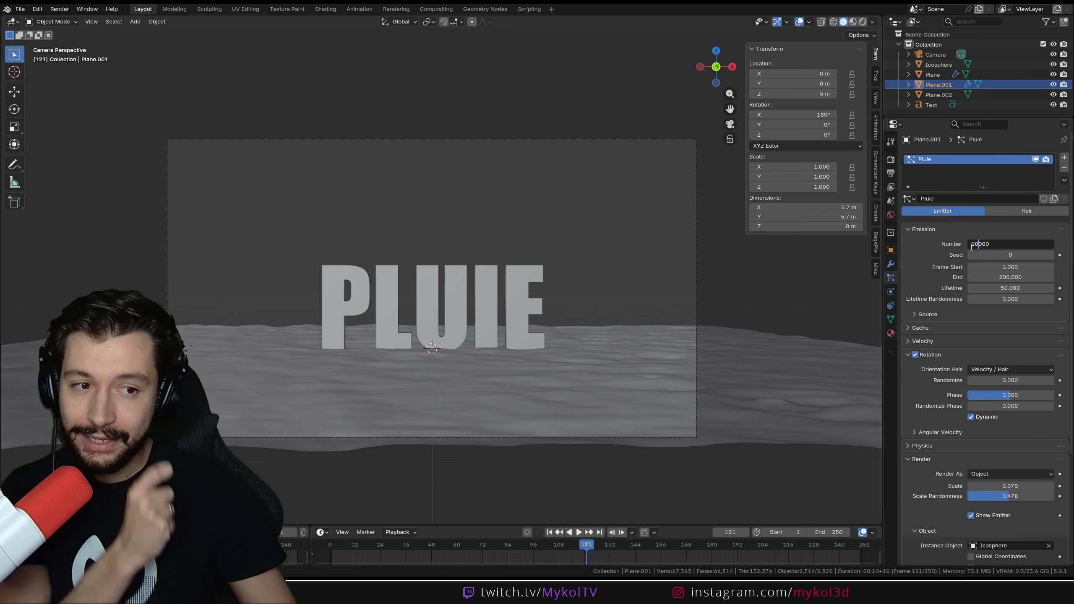
pyautogui.press('Return')
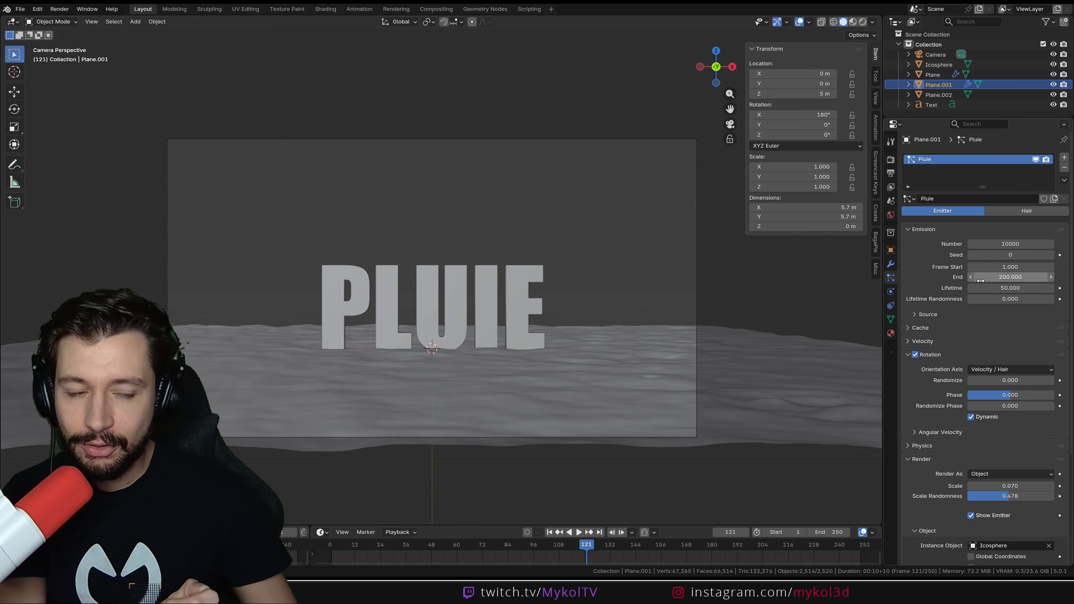
# Set the Pluie particle system's emission end frame to 50 and play the animation from the first frame.
pyautogui.click(1016, 277)
pyautogui.write('50')
pyautogui.press('Return')
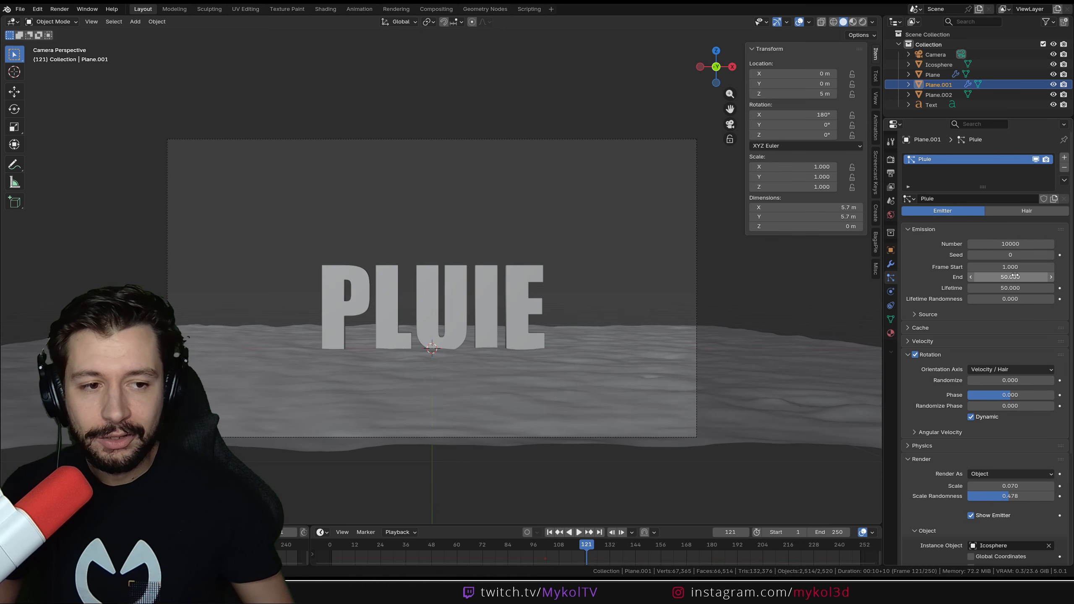
pyautogui.hotkey('shift', 'Left')
pyautogui.press('space')
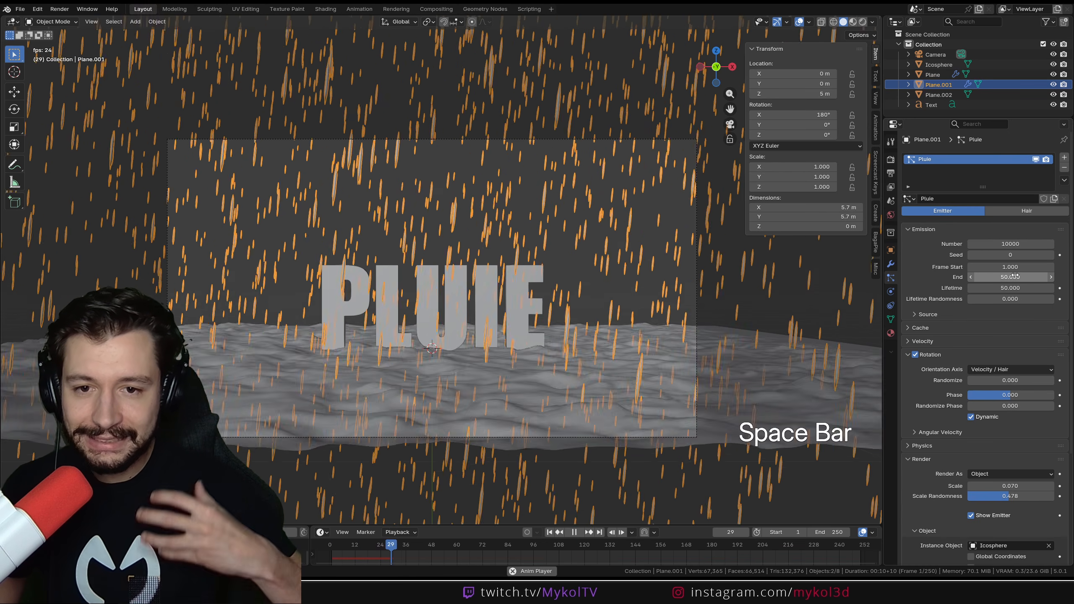
pyautogui.press('space')
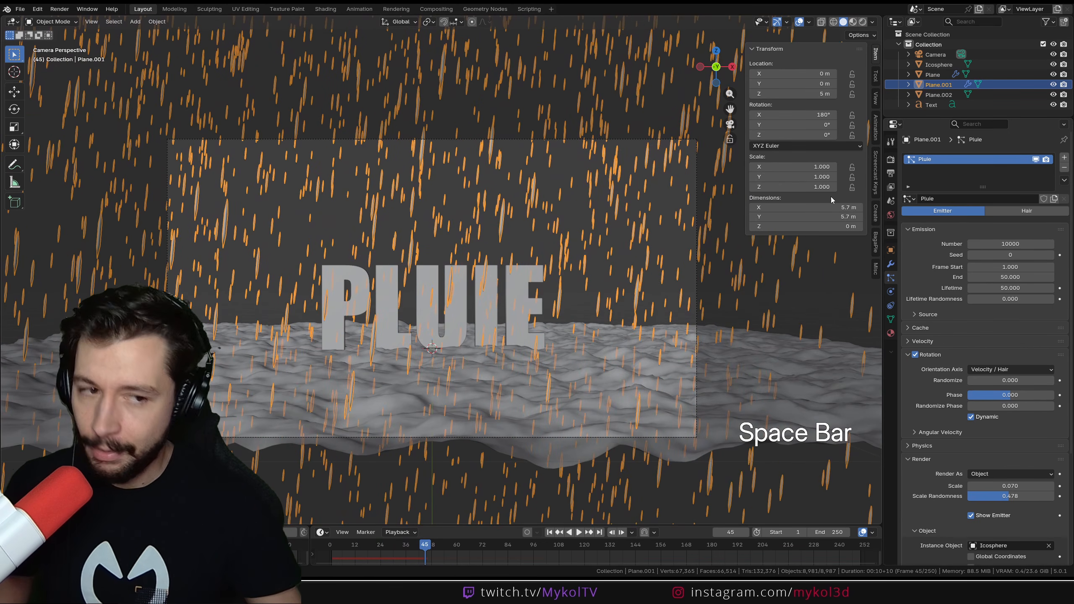
# Set the Pluie particle system's emission end frame to 100, play the animation, and deselect the emitter.
pyautogui.click(1012, 276)
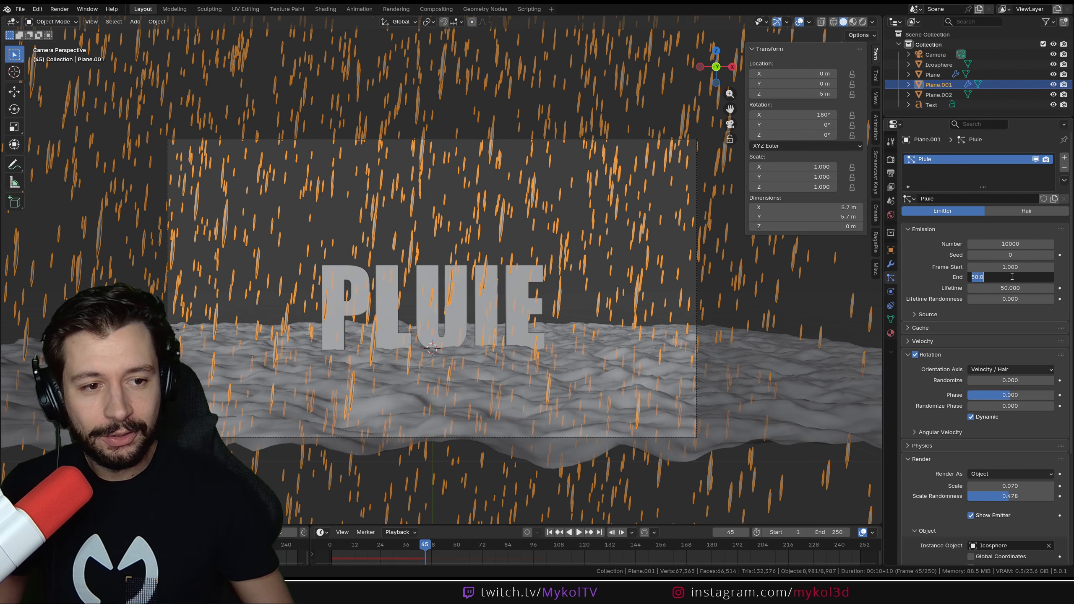
pyautogui.write('100')
pyautogui.press('Return')
pyautogui.press('space')
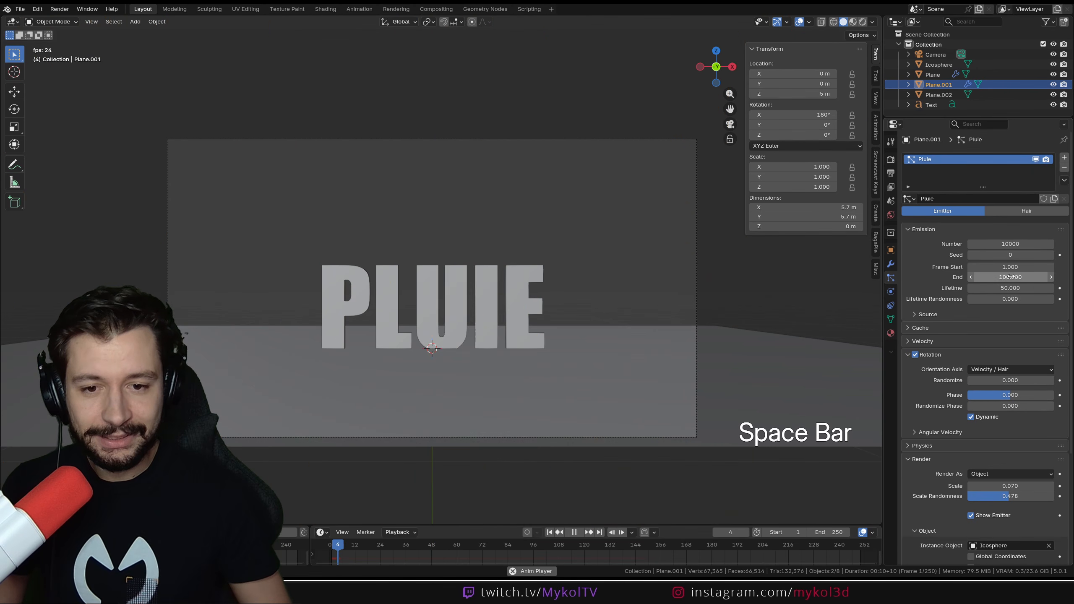
pyautogui.press('space')
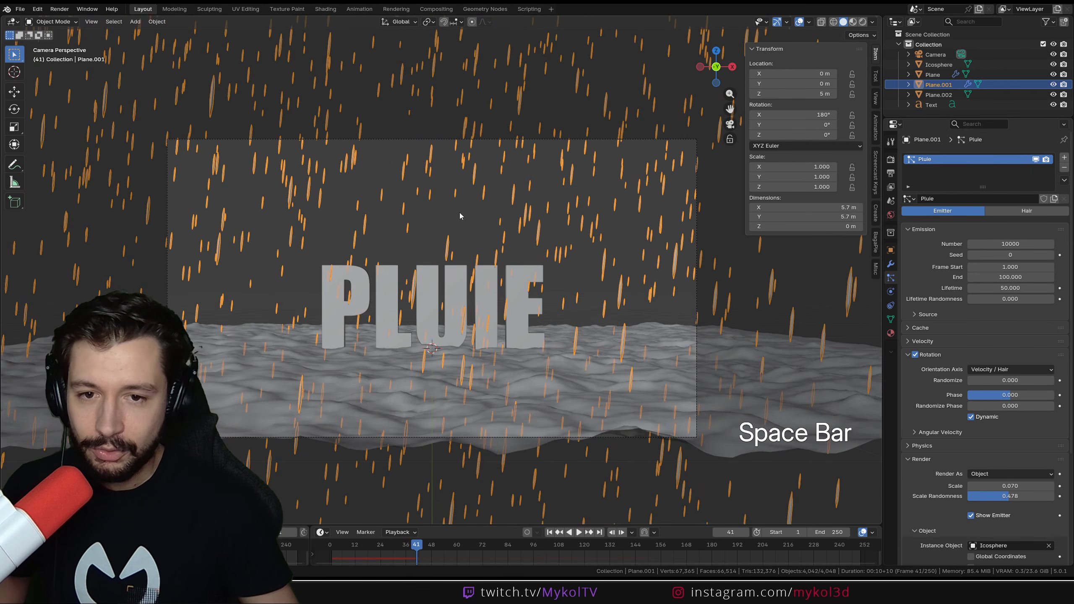
pyautogui.click(457, 217)
pyautogui.scroll(1, 460, 238)
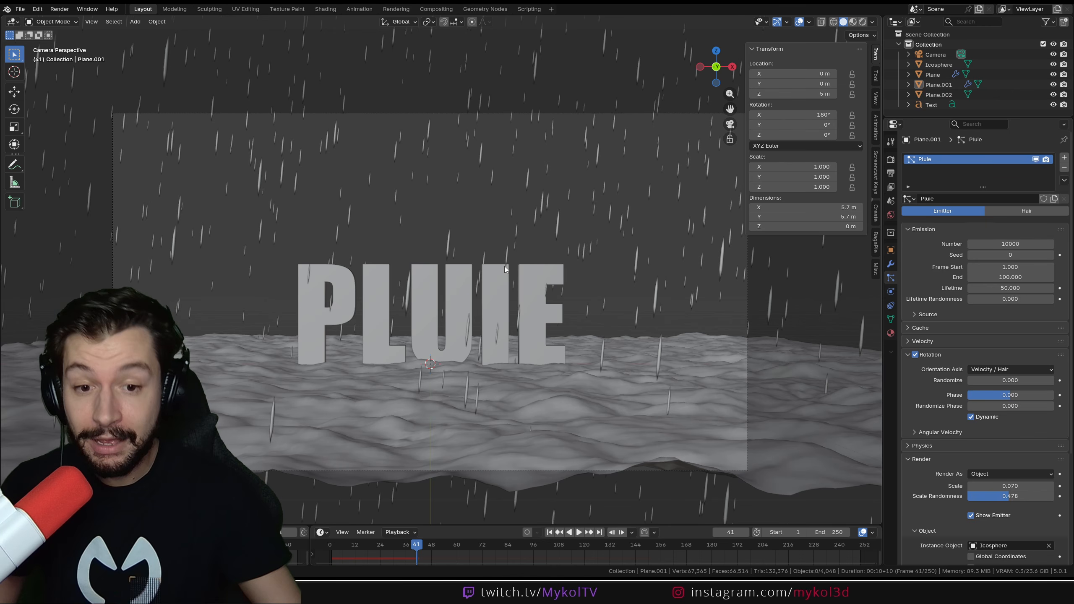
# Set the water plane's Dynamic Paint wave scale influence to 0.1 and radius to 0.2, and test them in playback from the first frame.
pyautogui.click(681, 409)
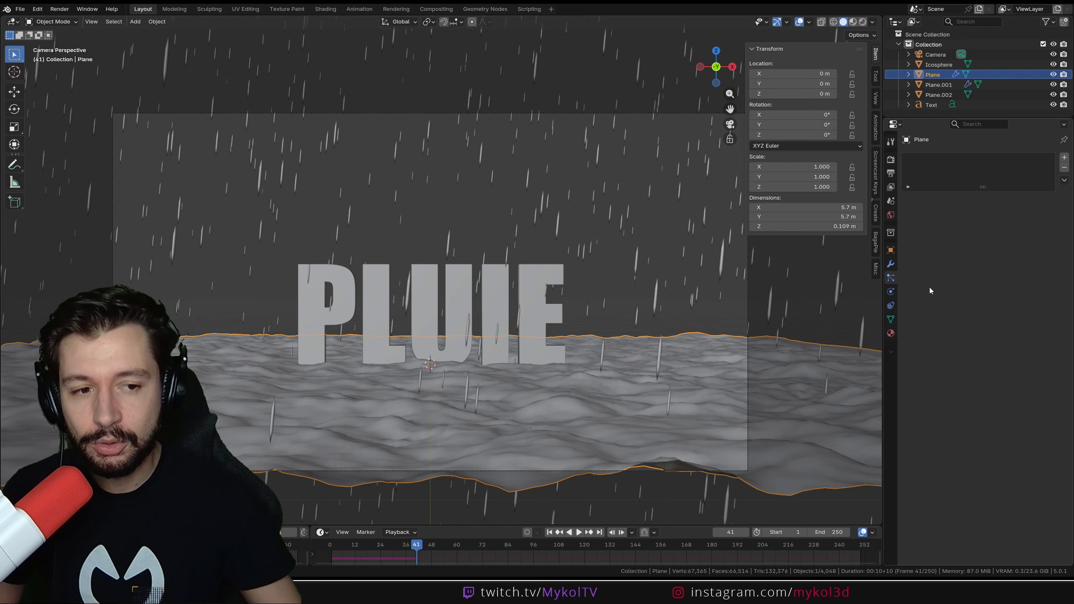
pyautogui.click(892, 293)
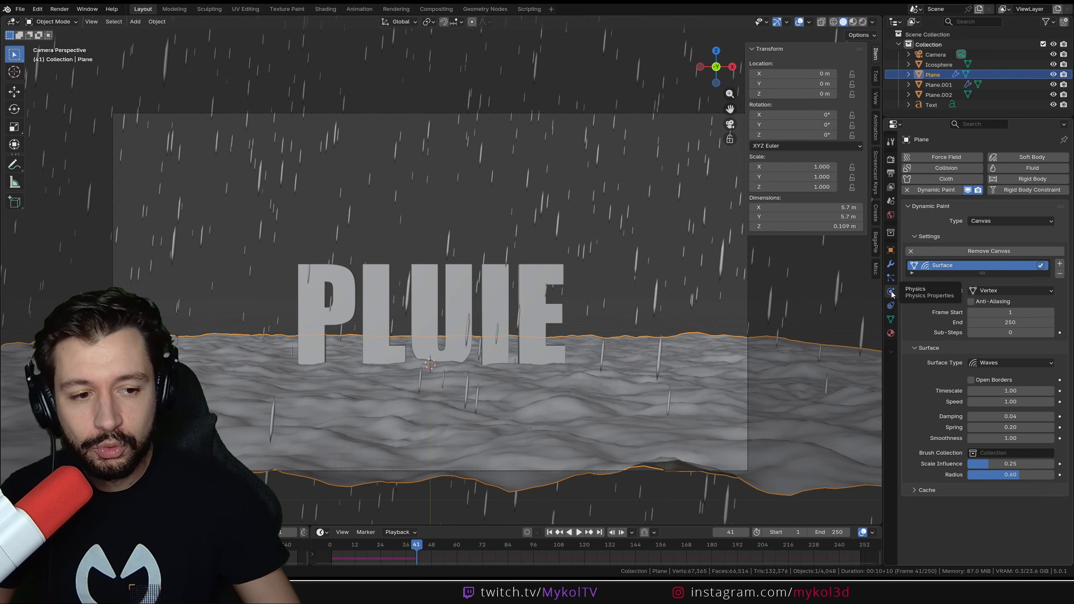
pyautogui.click(1012, 464)
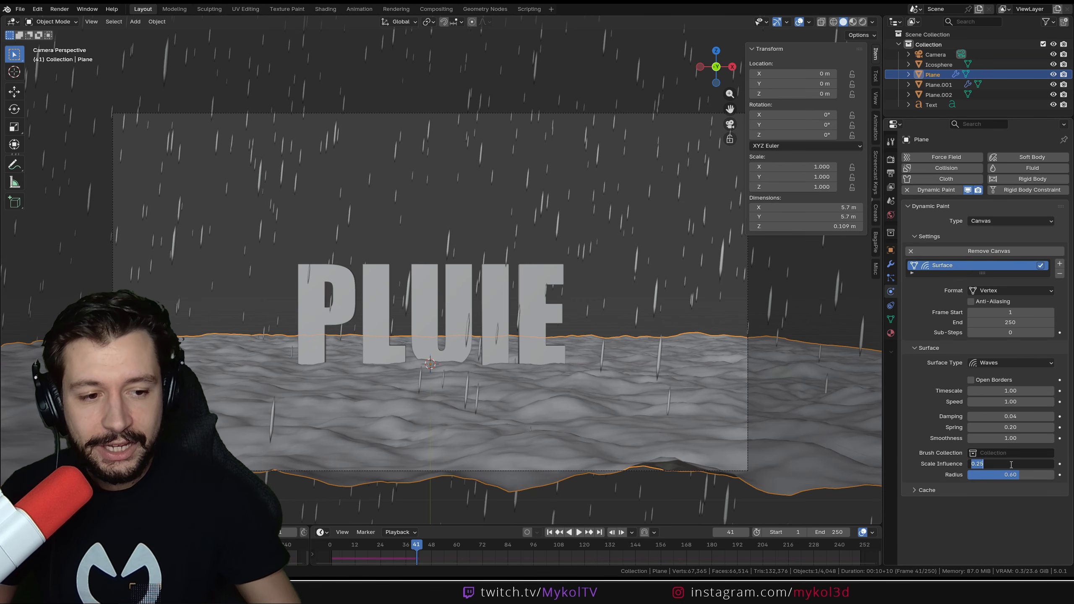
pyautogui.write('0.1')
pyautogui.press('Return')
pyautogui.click(1019, 475)
pyautogui.write('0.2')
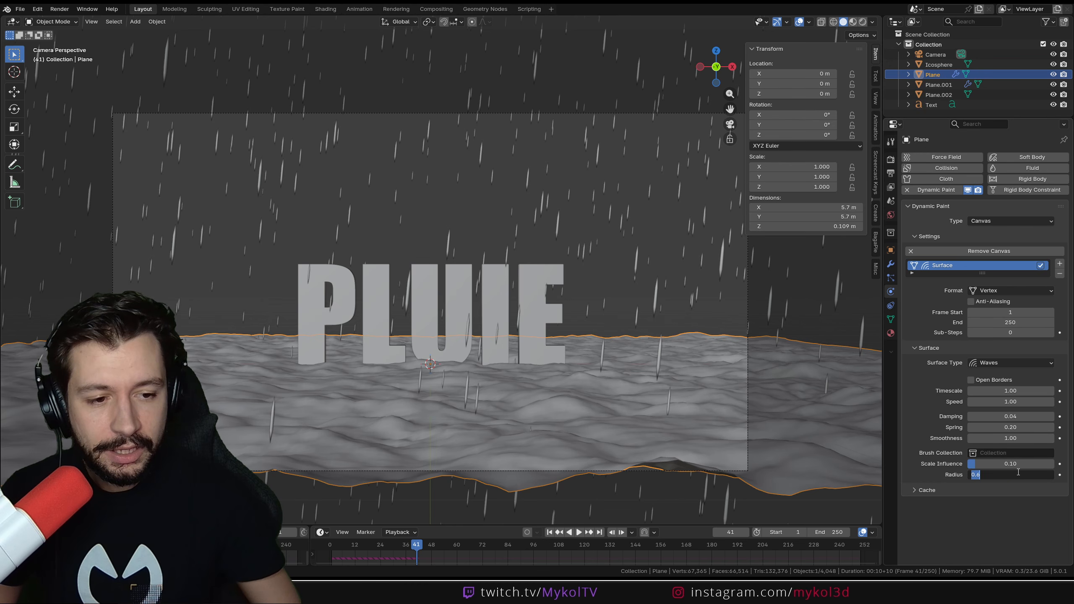
pyautogui.press('Return')
pyautogui.hotkey('shift', 'Left')
pyautogui.press('space')
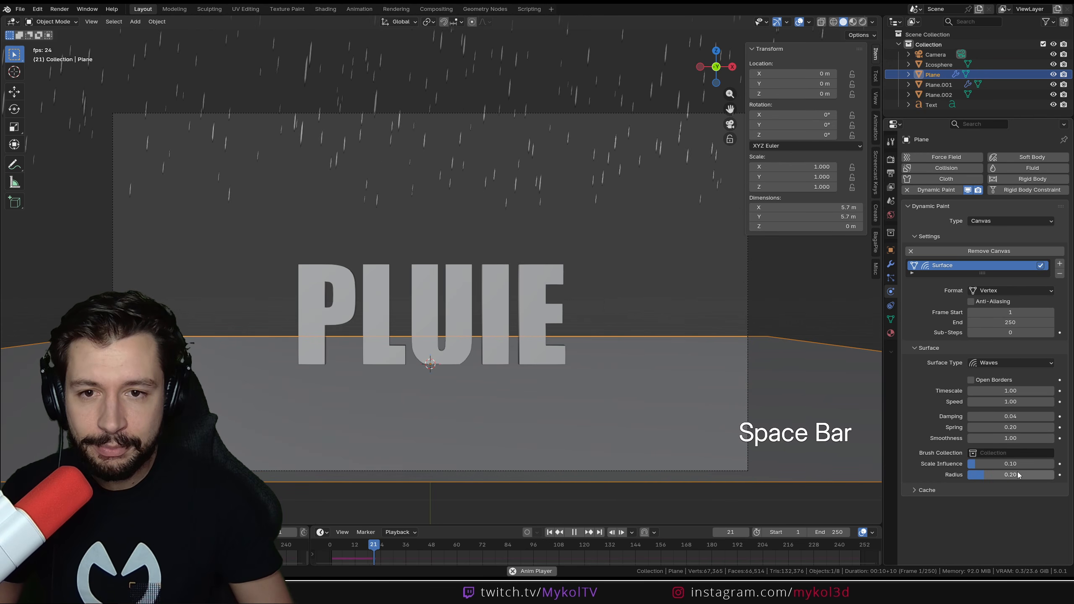
pyautogui.press('space')
# Set the water plane's Dynamic Paint scale influence to 0.15 and replay the animation from the first frame.
pyautogui.click(1012, 464)
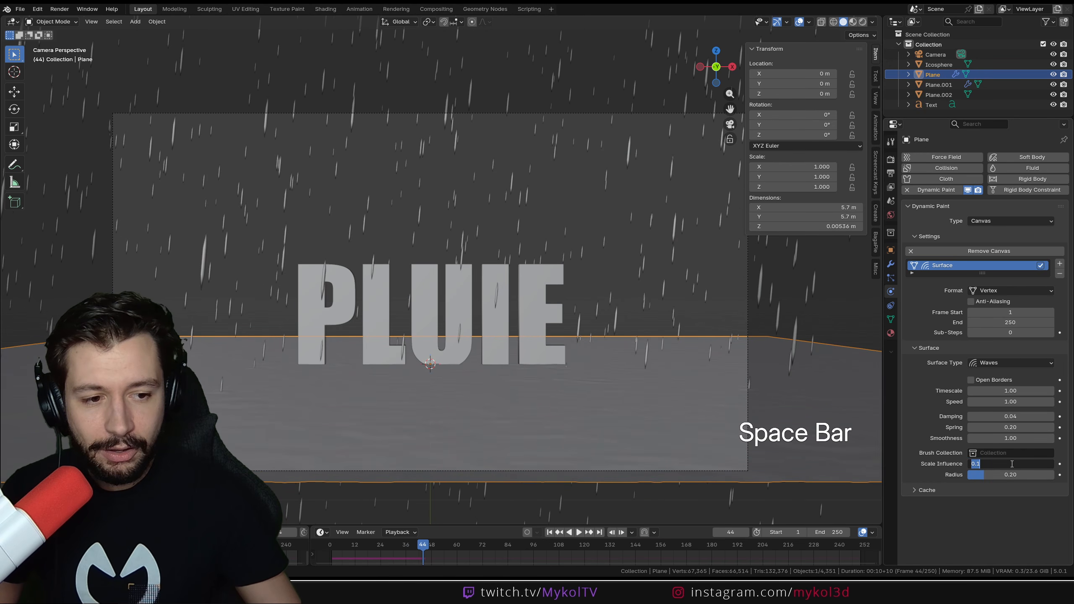
pyautogui.write('0.15')
pyautogui.press('Return')
pyautogui.hotkey('shift', 'Left')
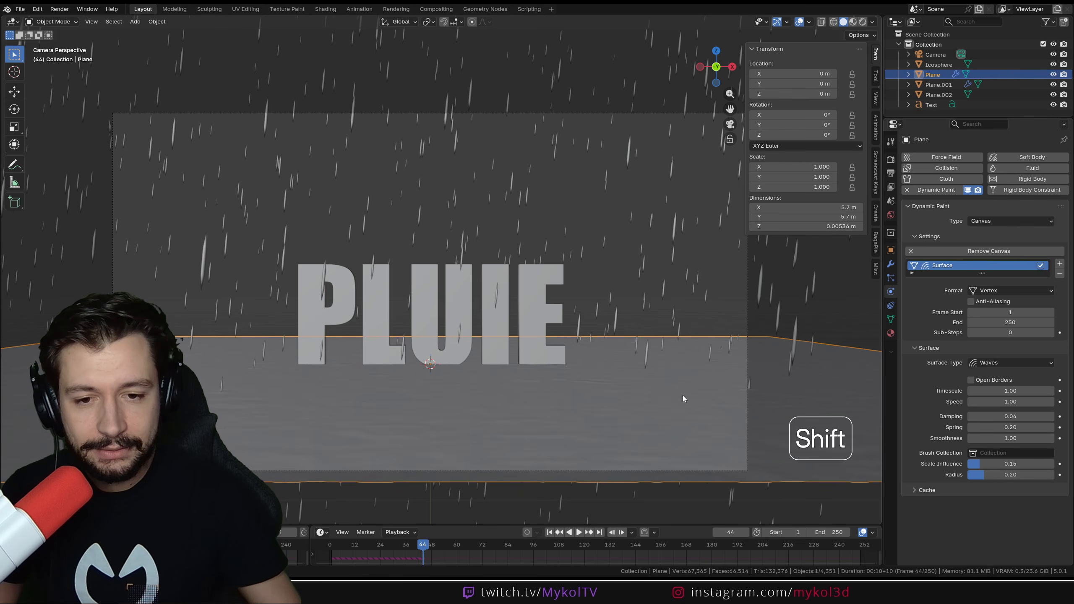
pyautogui.press('space')
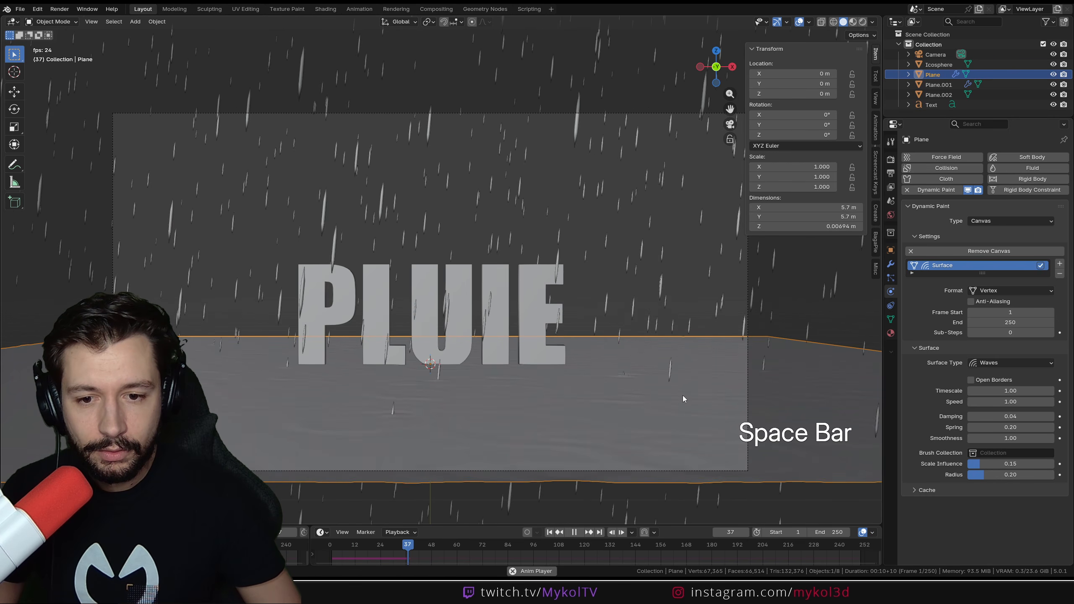
pyautogui.press('space')
# Set the water plane's Dynamic Paint radius to 0.25 and save the file after replaying the animation.
pyautogui.write('0.')
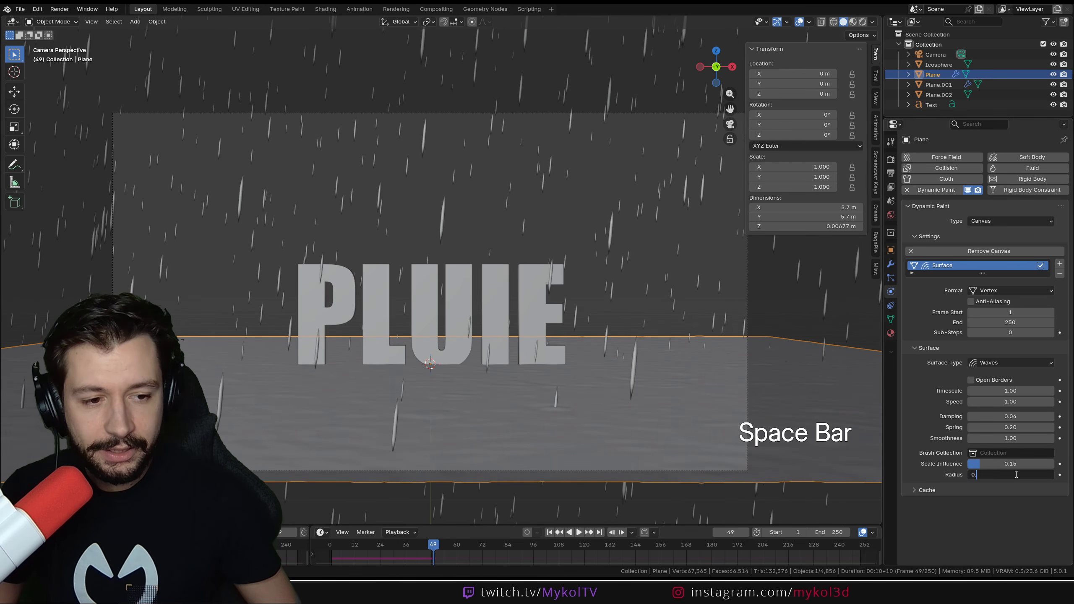
pyautogui.press('Return')
pyautogui.hotkey('shift', 'Left')
pyautogui.press('space')
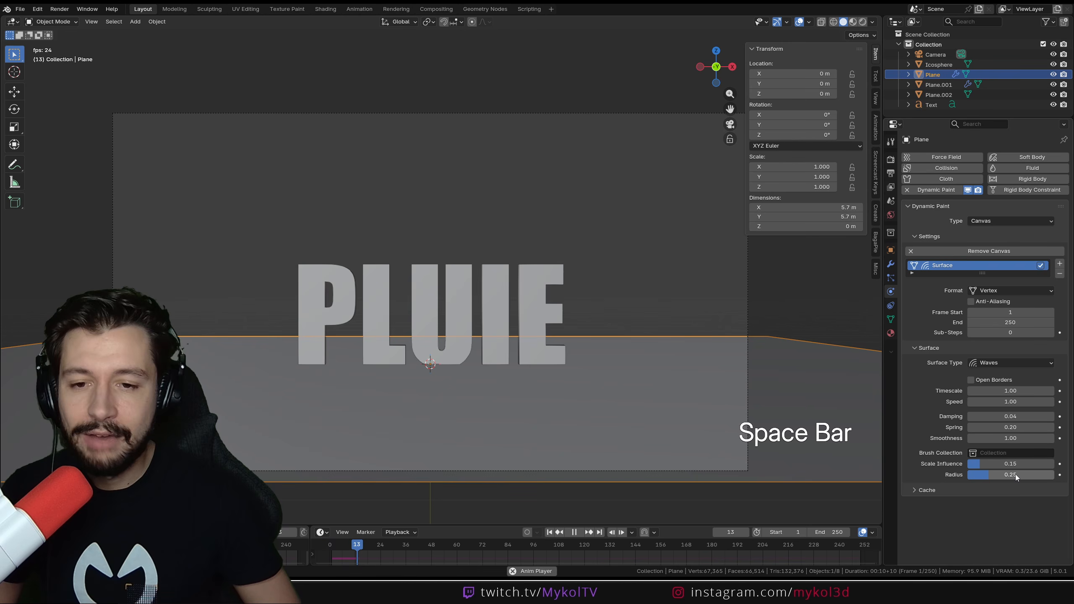
pyautogui.press('space')
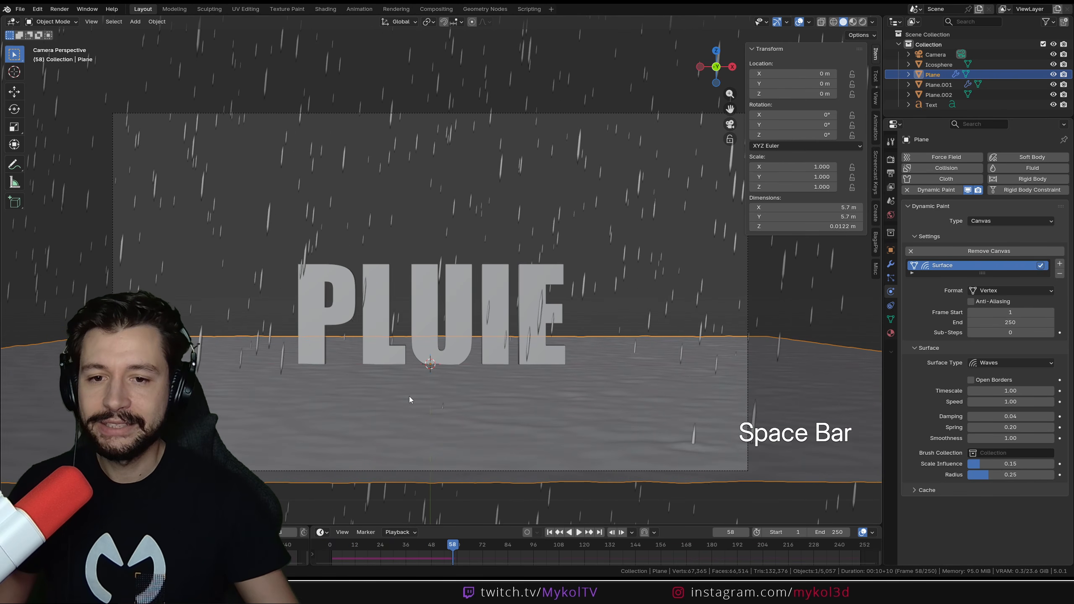
pyautogui.hotkey('ctrl', 's')
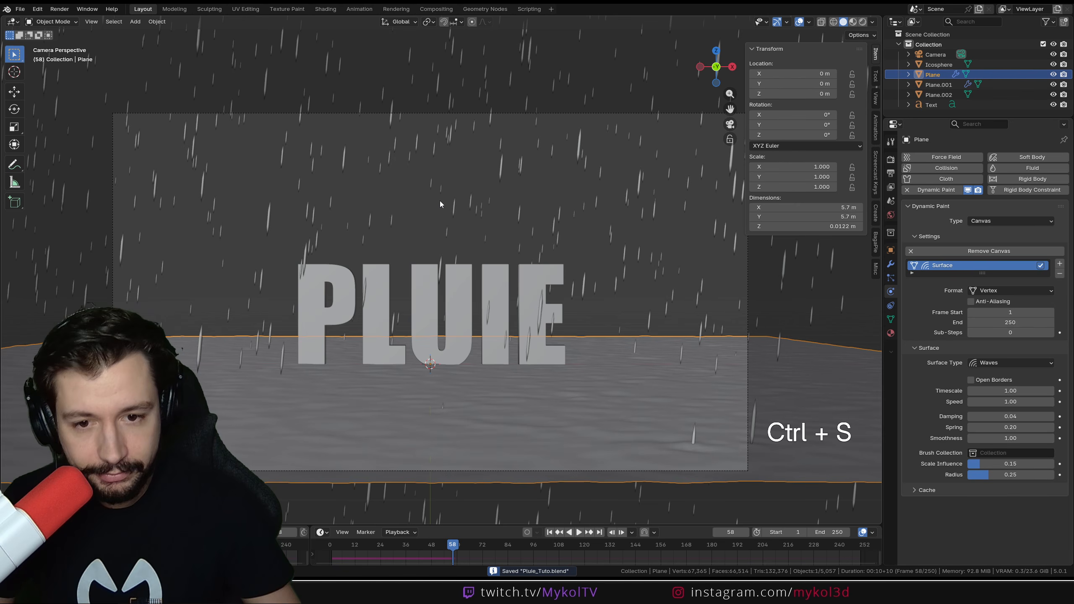
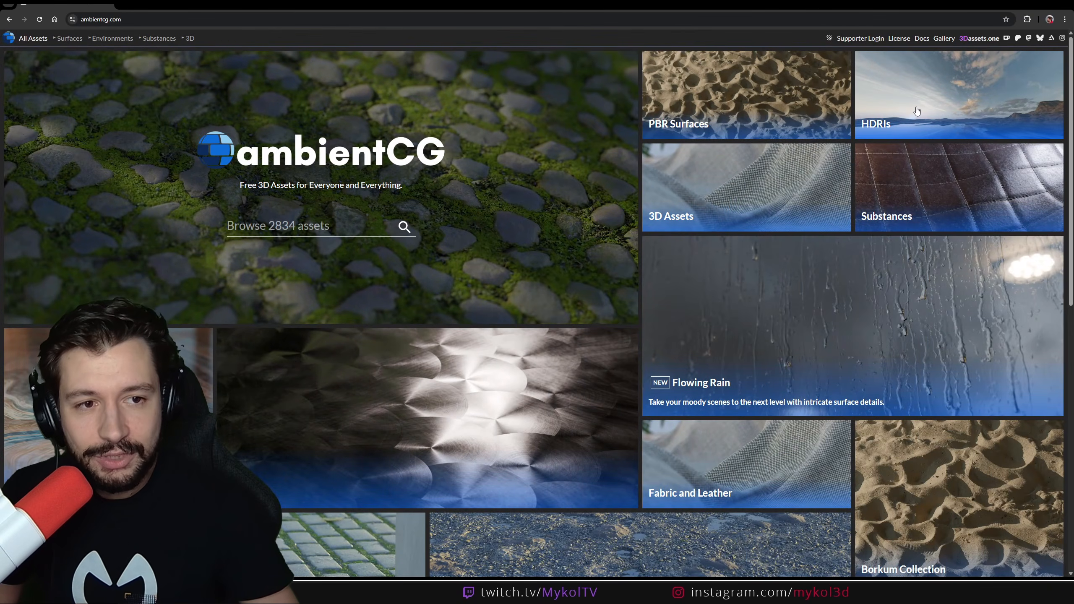
# Switch to the ambientCG website in the browser and search its HDRIs for "rain".
pyautogui.click(916, 110)
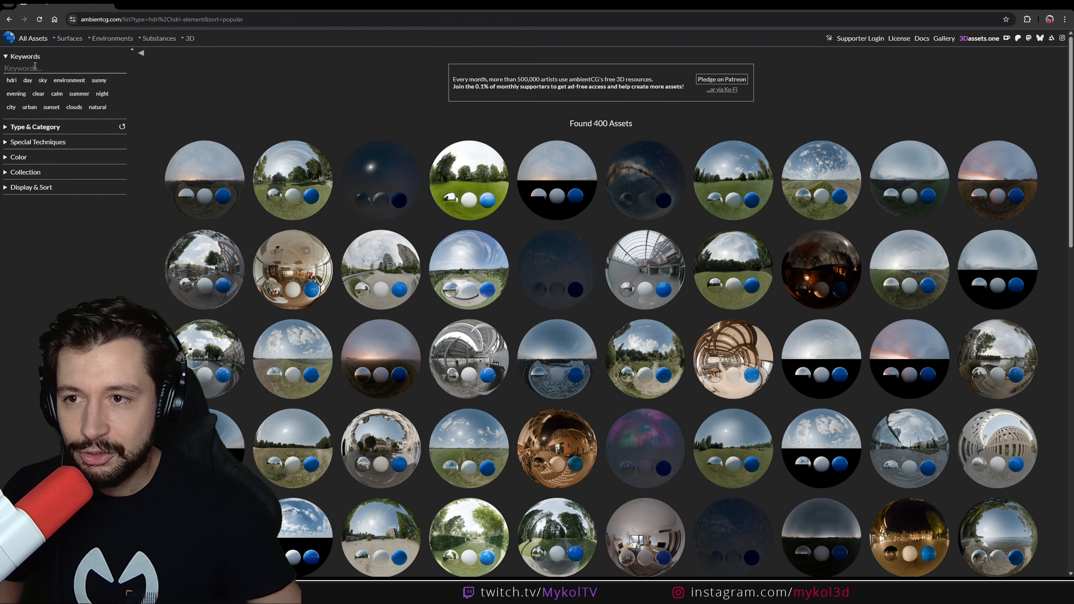
pyautogui.click(35, 69)
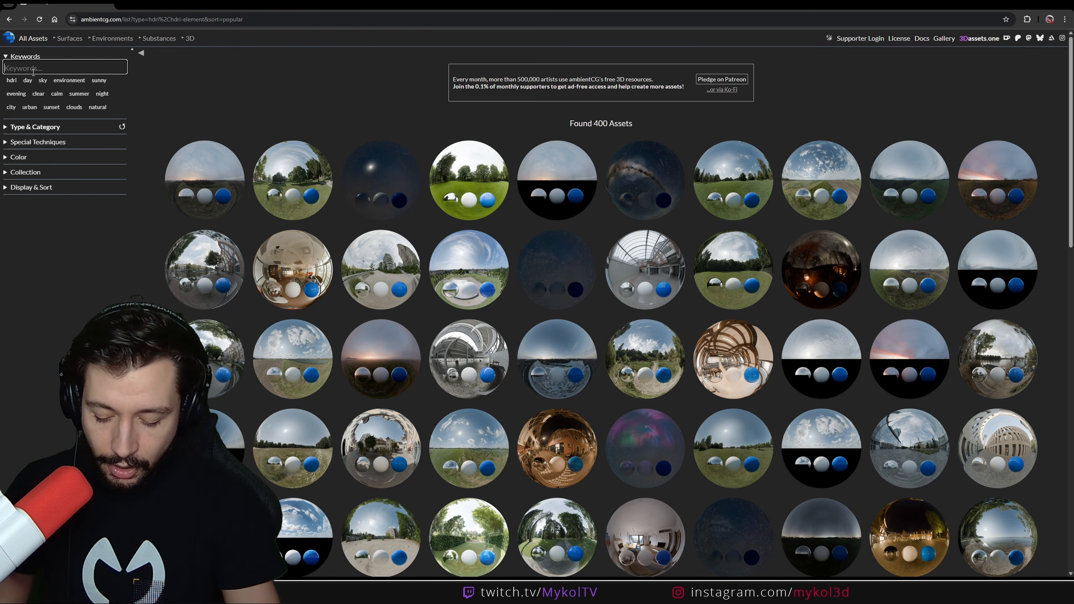
pyautogui.write('rain')
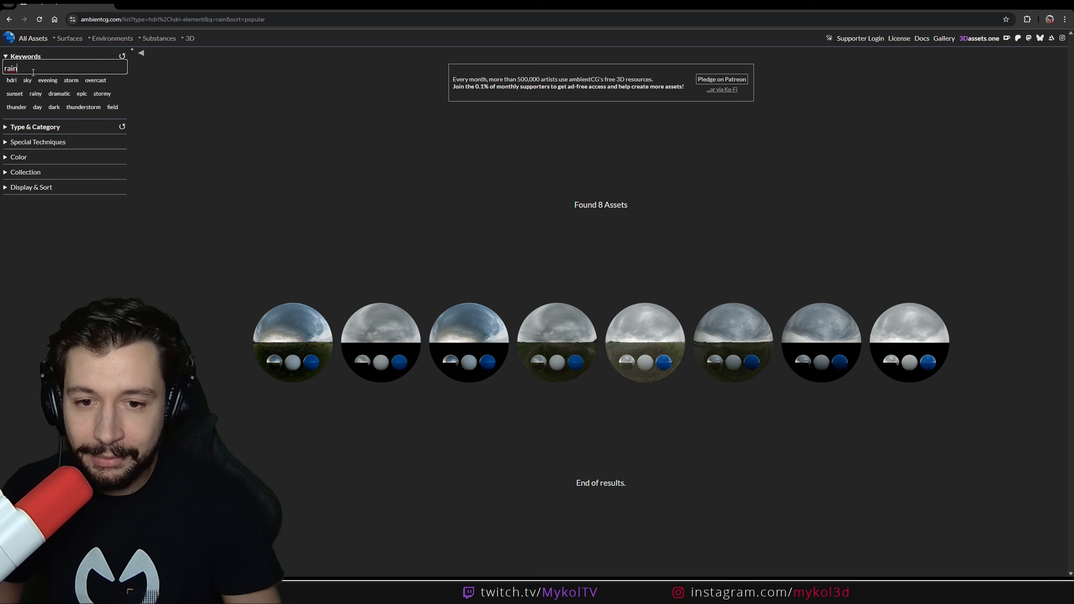
# Examine individual rainy-sky HDRIs from the search results, returning to the results list after each one.
pyautogui.click(293, 343)
pyautogui.hotkey('alt', 'Left')
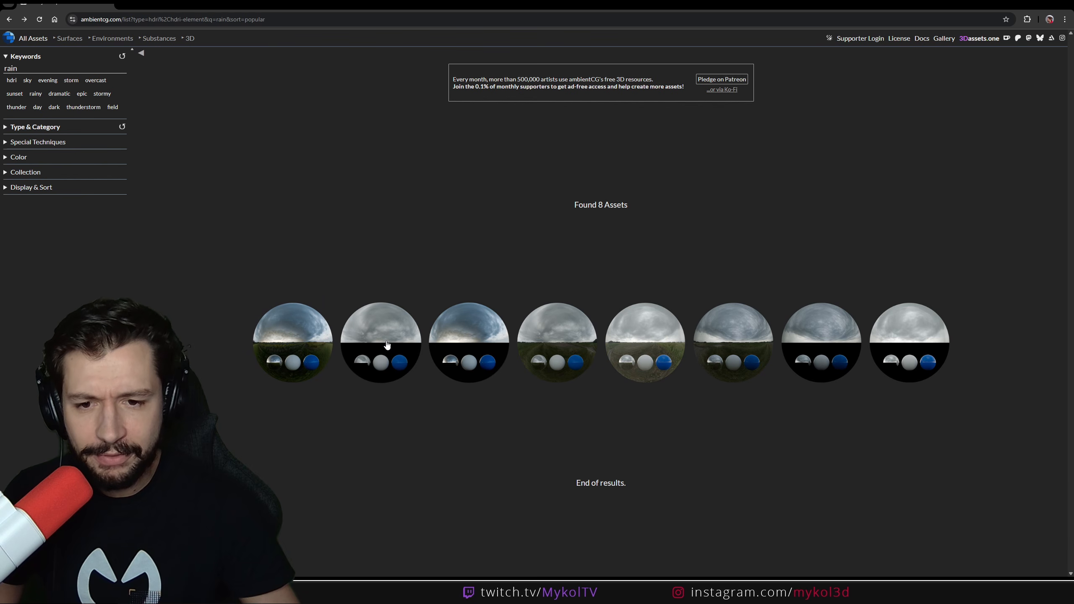
pyautogui.click(567, 339)
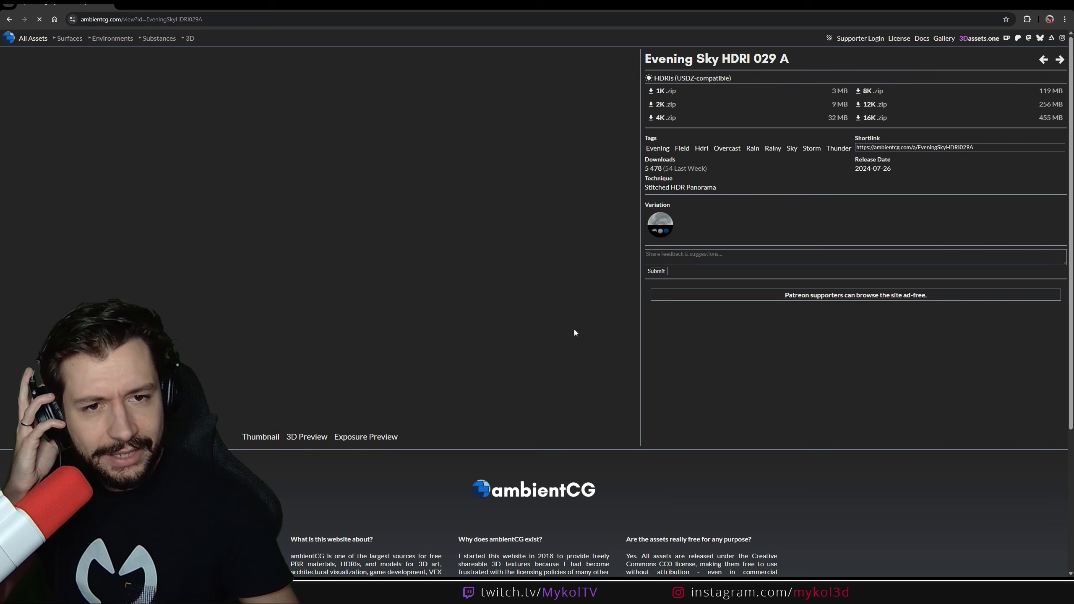
pyautogui.hotkey('alt', 'Left')
pyautogui.click(649, 338)
pyautogui.hotkey('alt', 'Left')
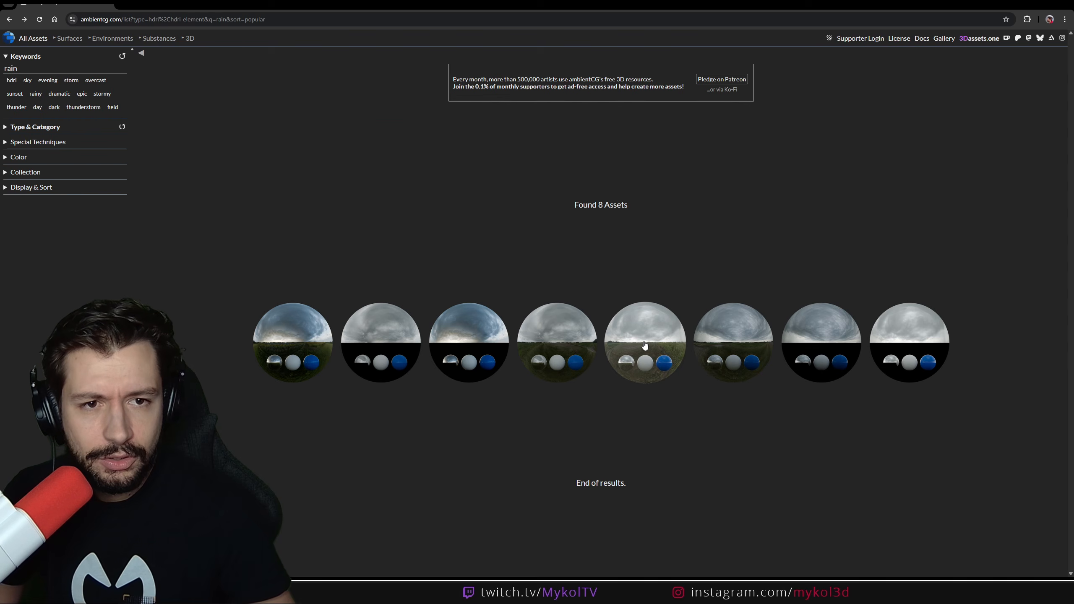
pyautogui.click(655, 341)
pyautogui.hotkey('alt', 'Left')
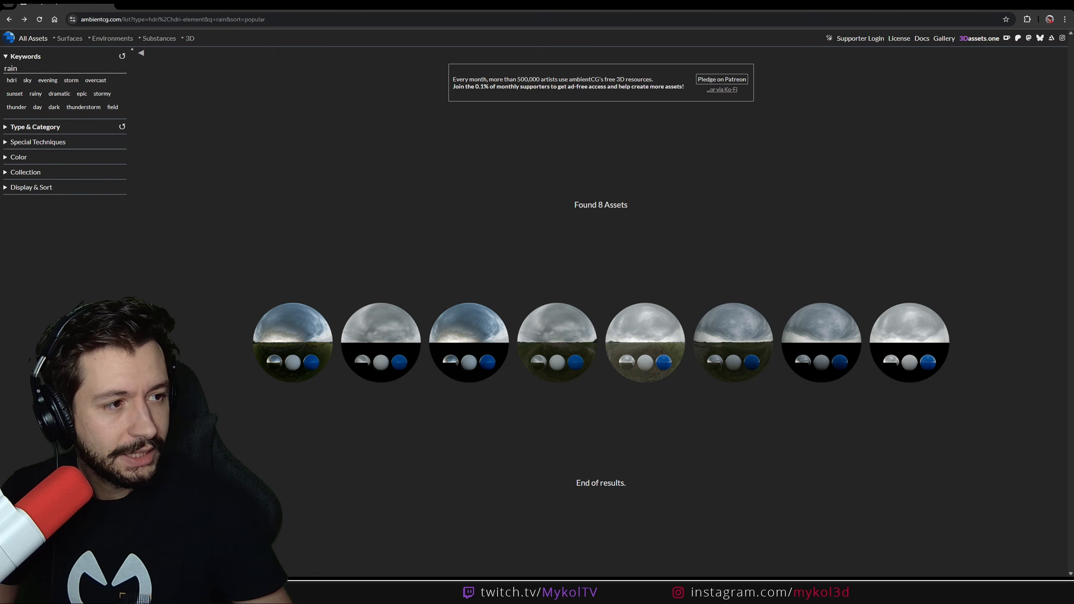
# Move the downloaded HDRI folder window aside and open the Evening Sky HDRI 030 A page on ambientCG.
pyautogui.hotkey('alt', 'Tab')
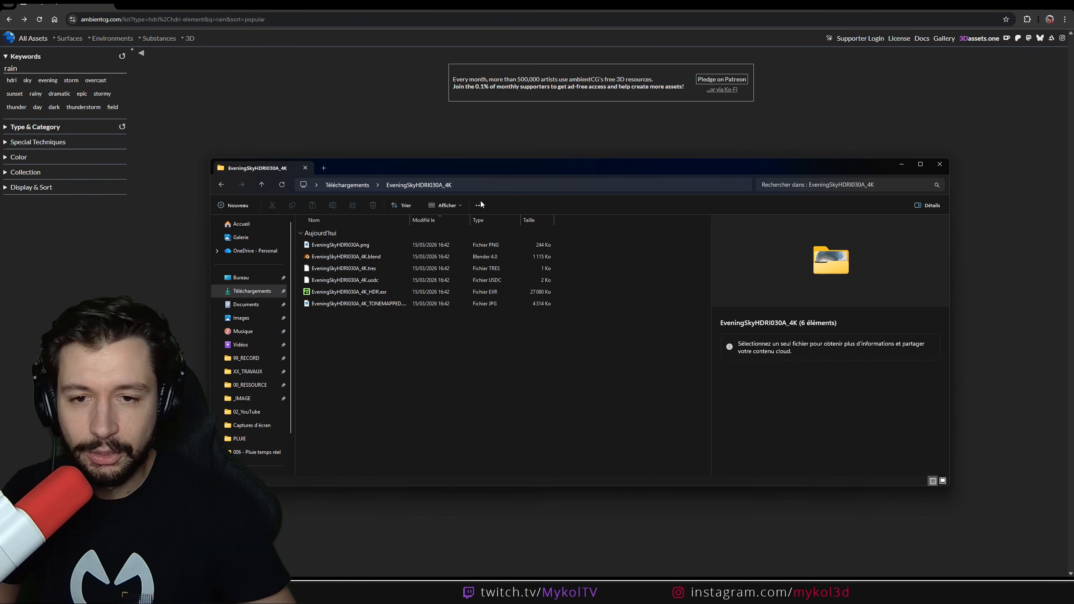
pyautogui.moveTo(443, 170); pyautogui.dragTo(419, 449)
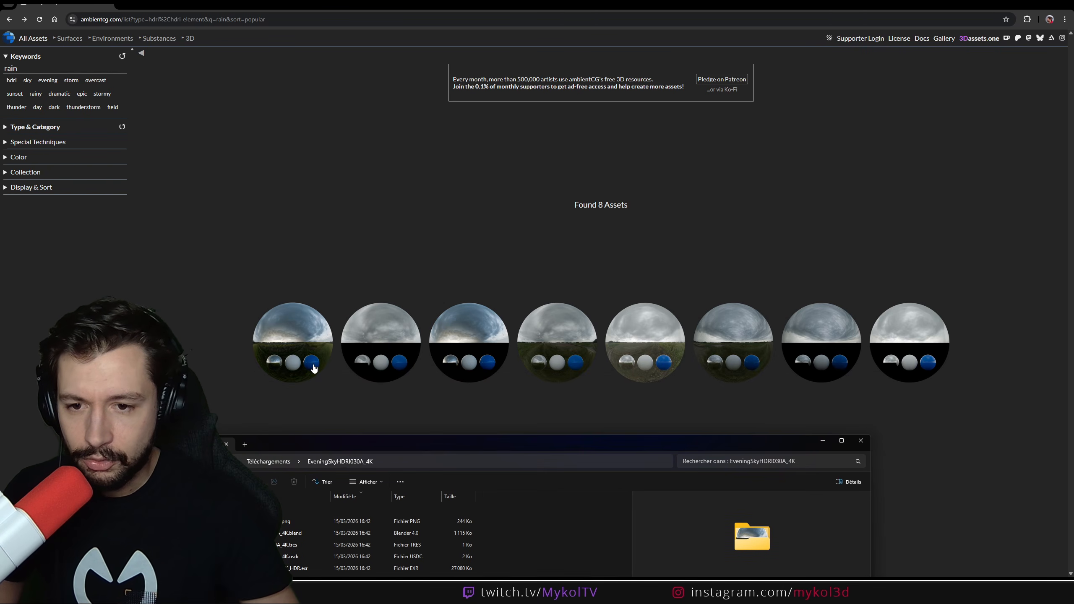
pyautogui.click(557, 334)
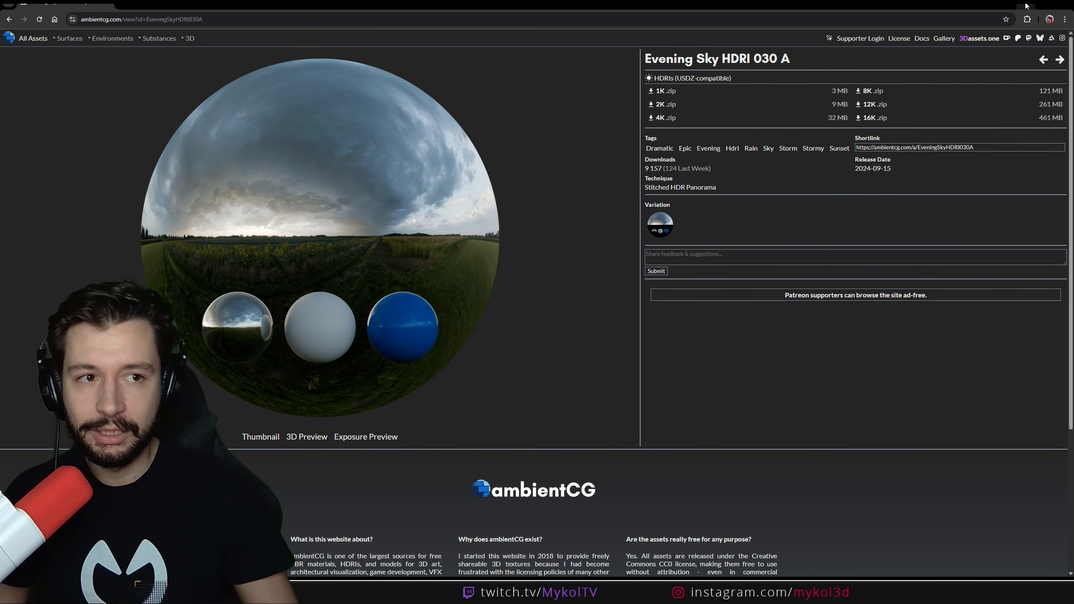
# Switch to Blender, show the PLUIE scene in rendered shading, and enable Raytracing for the EEVEE render engine.
pyautogui.click(1026, 6)
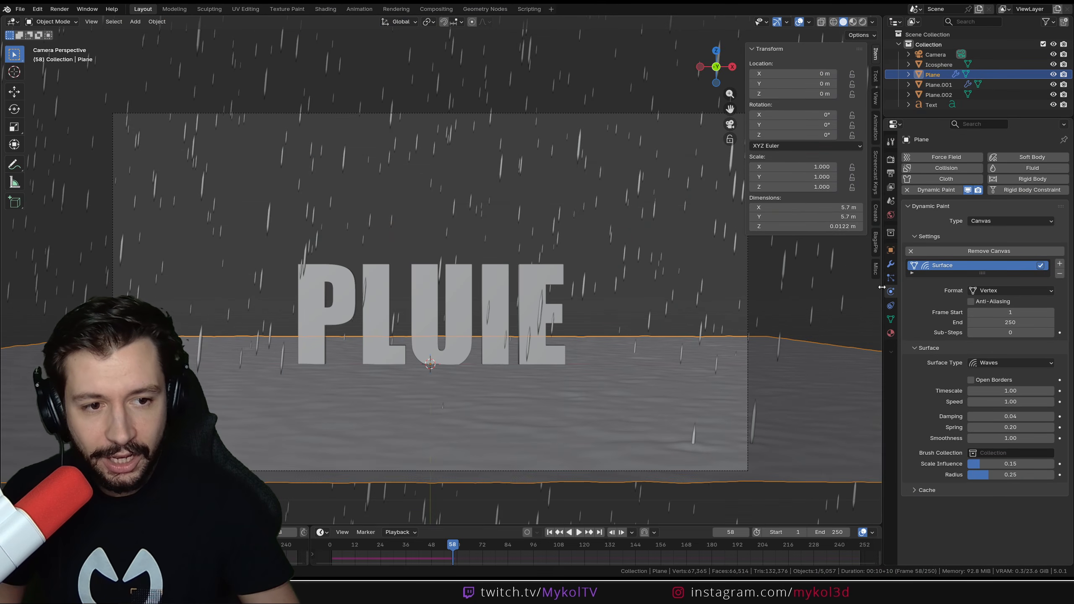
pyautogui.click(863, 21)
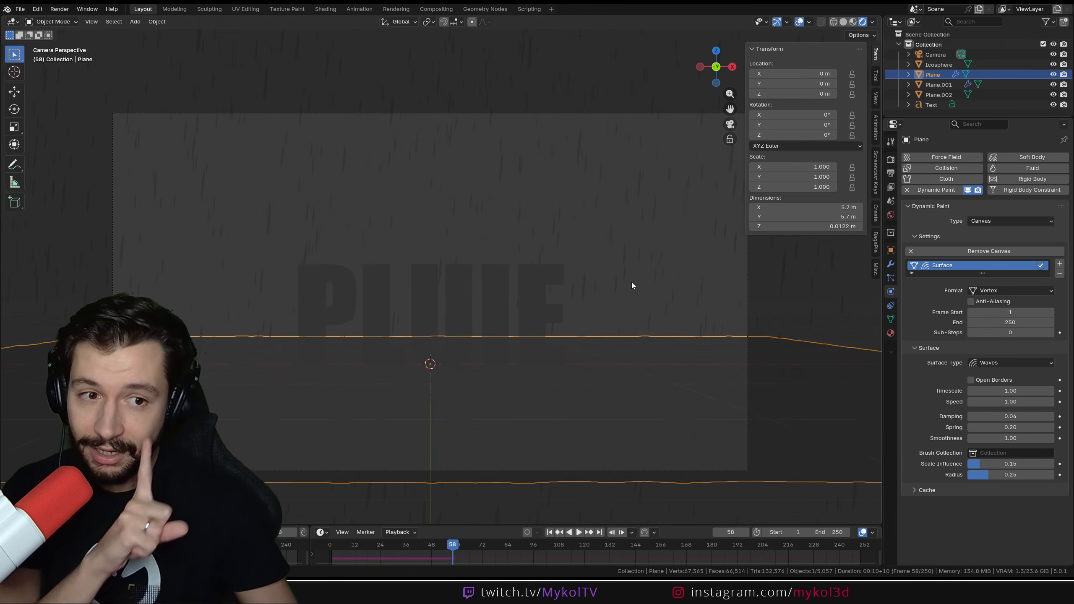
pyautogui.moveTo(880, 220); pyautogui.dragTo(761, 182)
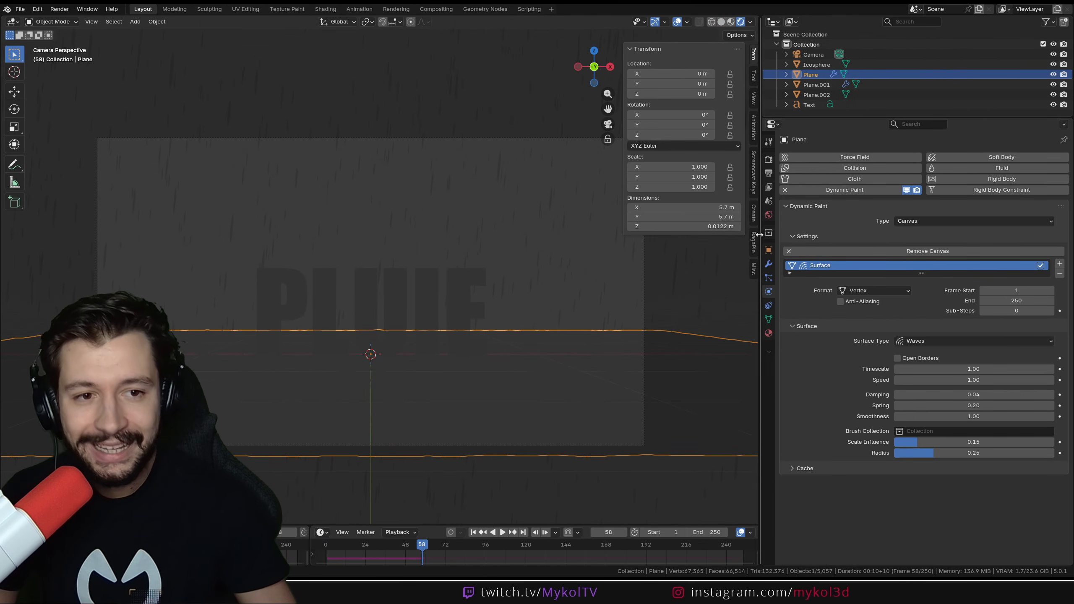
pyautogui.click(769, 163)
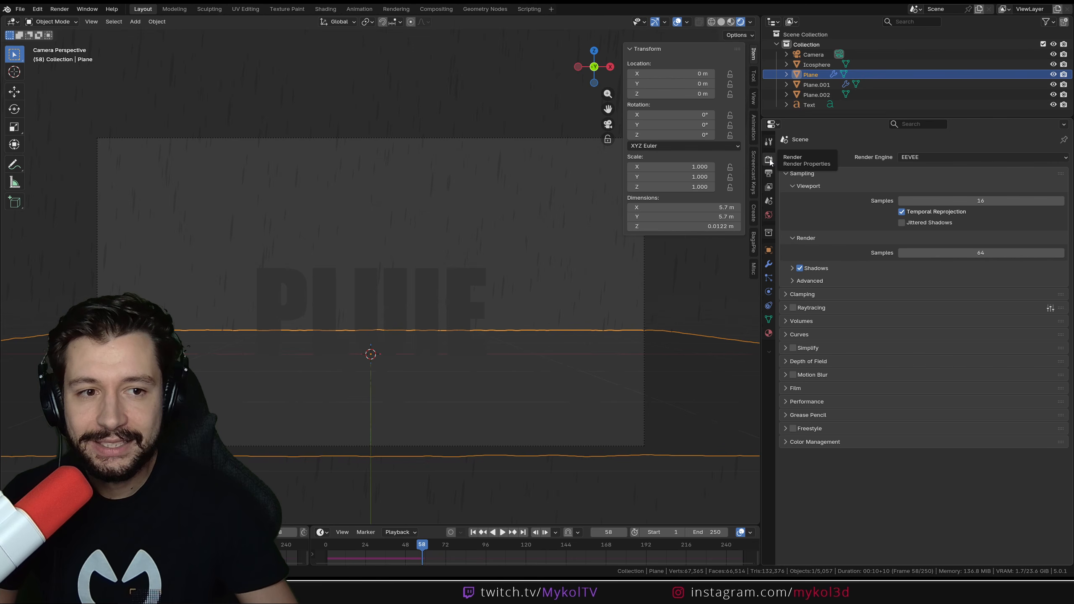
pyautogui.click(794, 307)
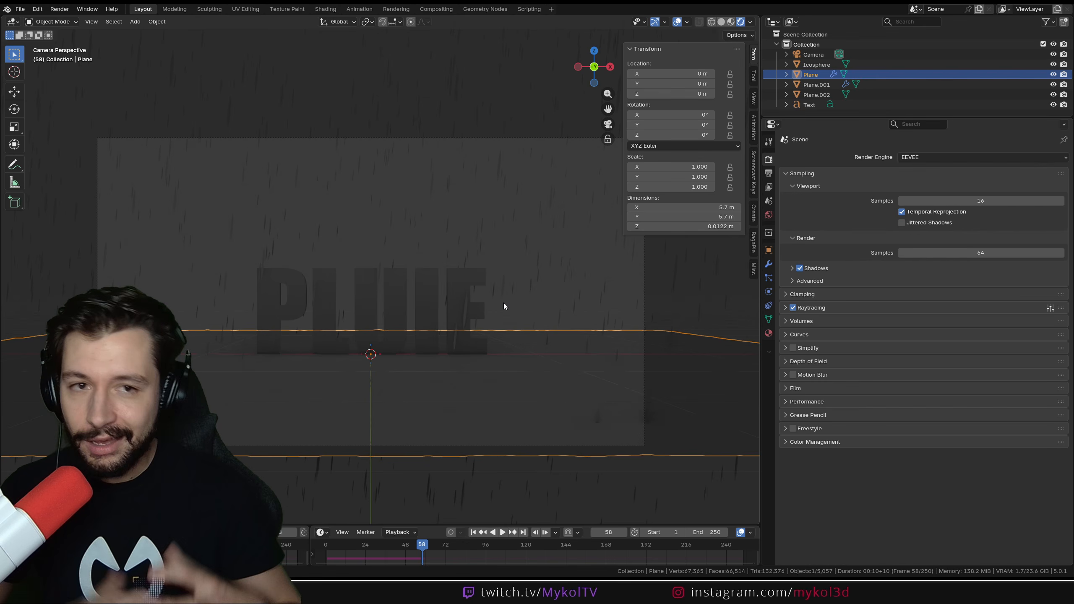
# Set the World background color to an Environment Texture using EveningSkyHDRI030A_4K_HDR.exr from the EveningSkyHDRI030A_4K download folder.
pyautogui.click(768, 215)
pyautogui.click(900, 210)
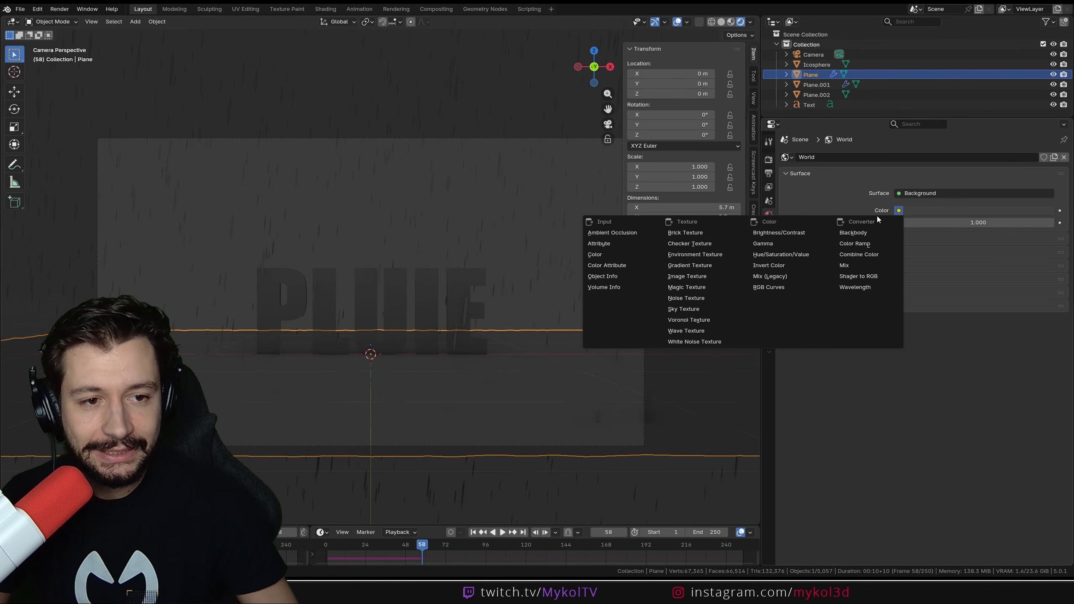
pyautogui.click(706, 256)
pyautogui.click(1001, 226)
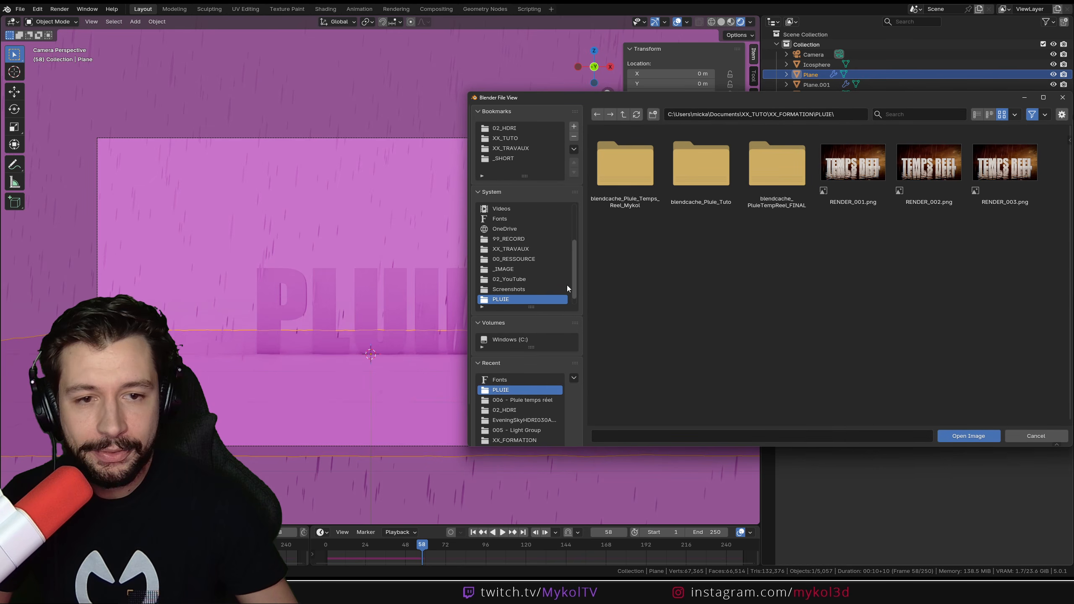
pyautogui.press('Escape')
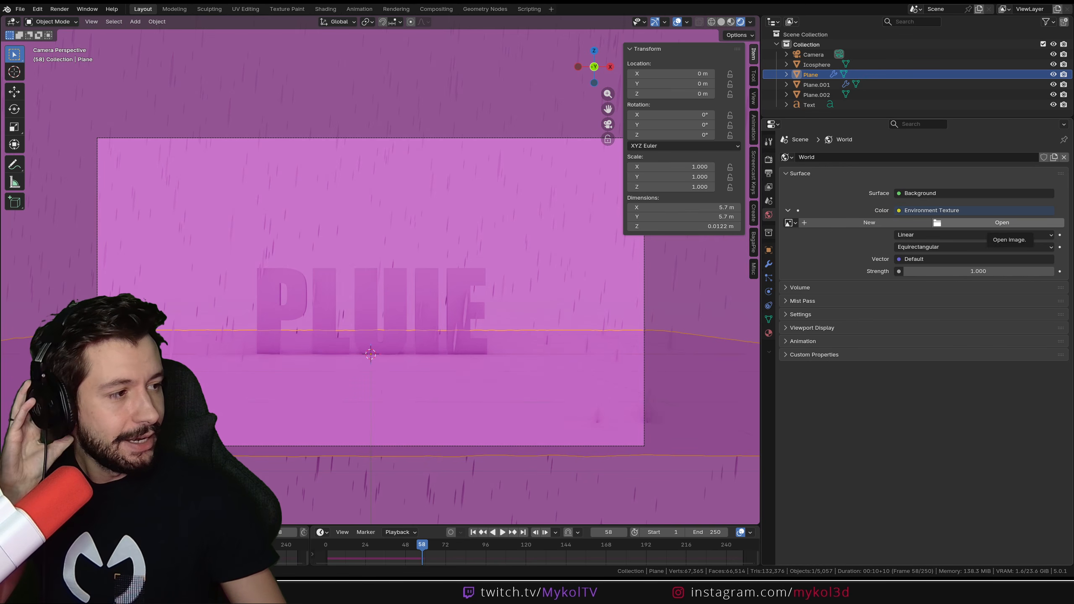
pyautogui.click(1002, 222)
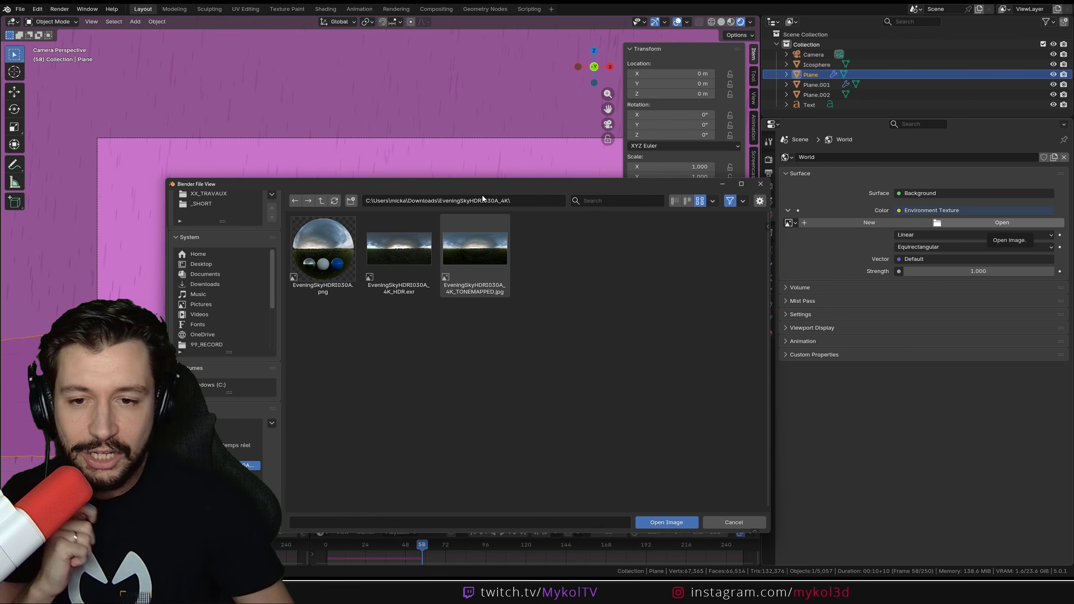
pyautogui.doubleClick(399, 265)
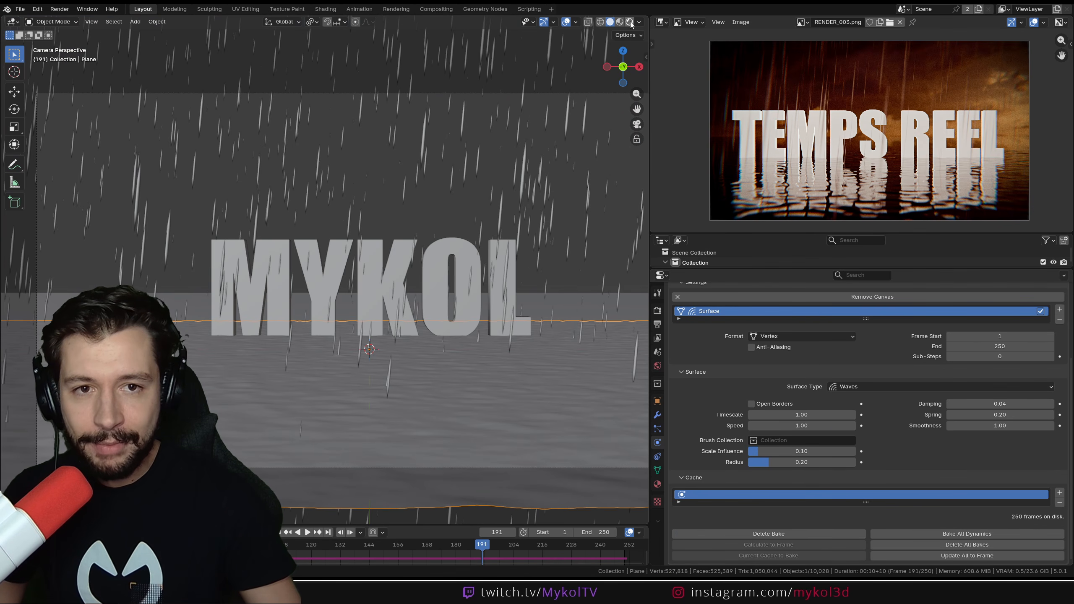
# In the finished MYKOL rain scene, preview rendered shading with the viewport compositor disabled.
pyautogui.click(630, 21)
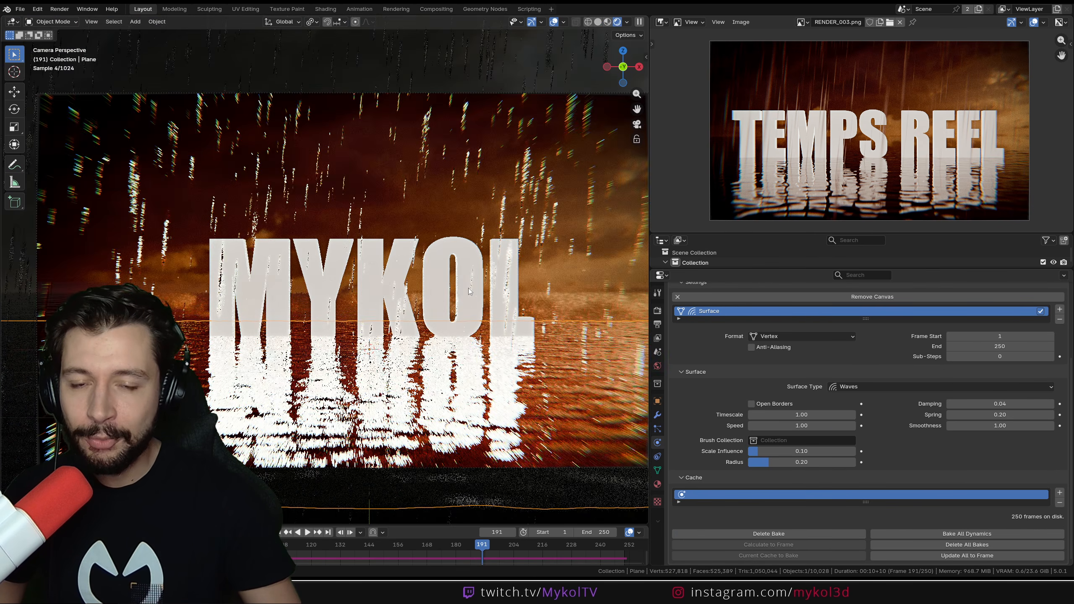
pyautogui.click(626, 23)
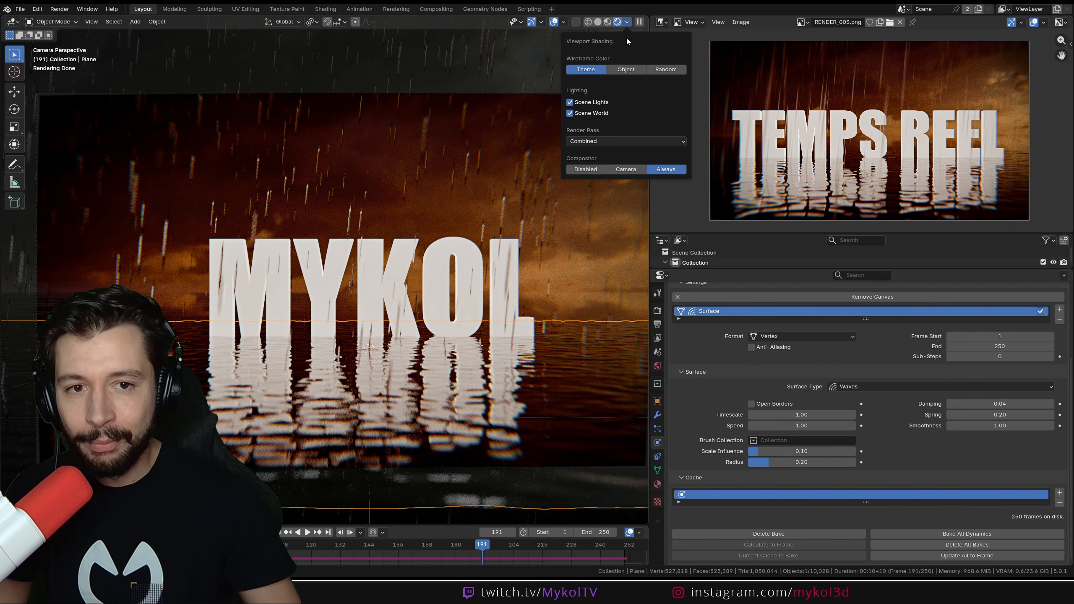
pyautogui.click(593, 168)
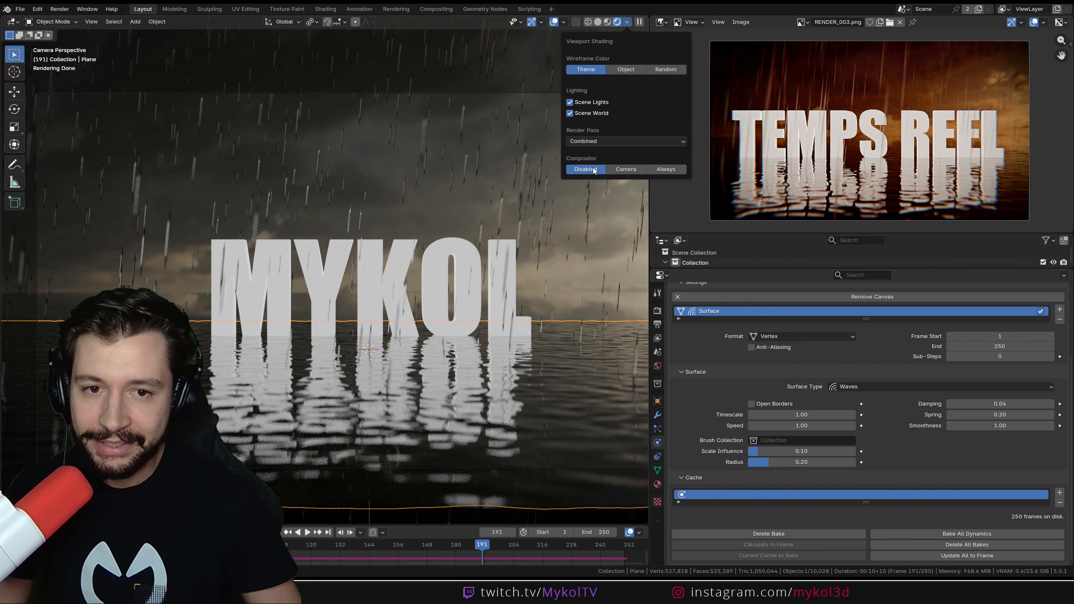
pyautogui.scroll(-2, 503, 295)
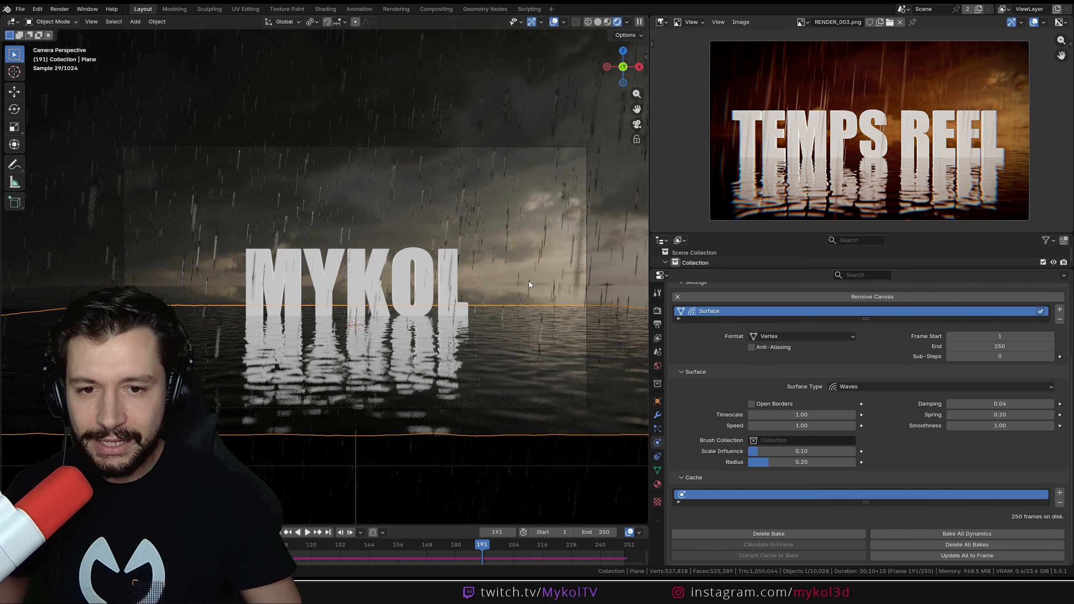
# Display the finished scene's World nodes in the Shader Editor and examine the Texture Coordinate and Mapping setup.
pyautogui.click(662, 22)
pyautogui.click(680, 107)
pyautogui.click(689, 23)
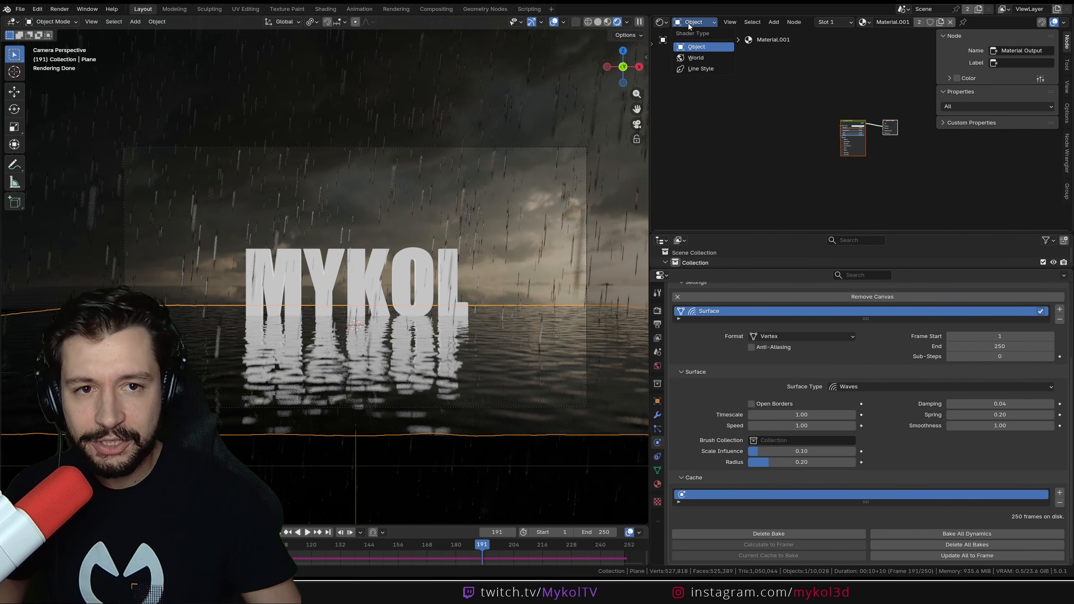
pyautogui.click(694, 58)
pyautogui.scroll(5, 868, 156)
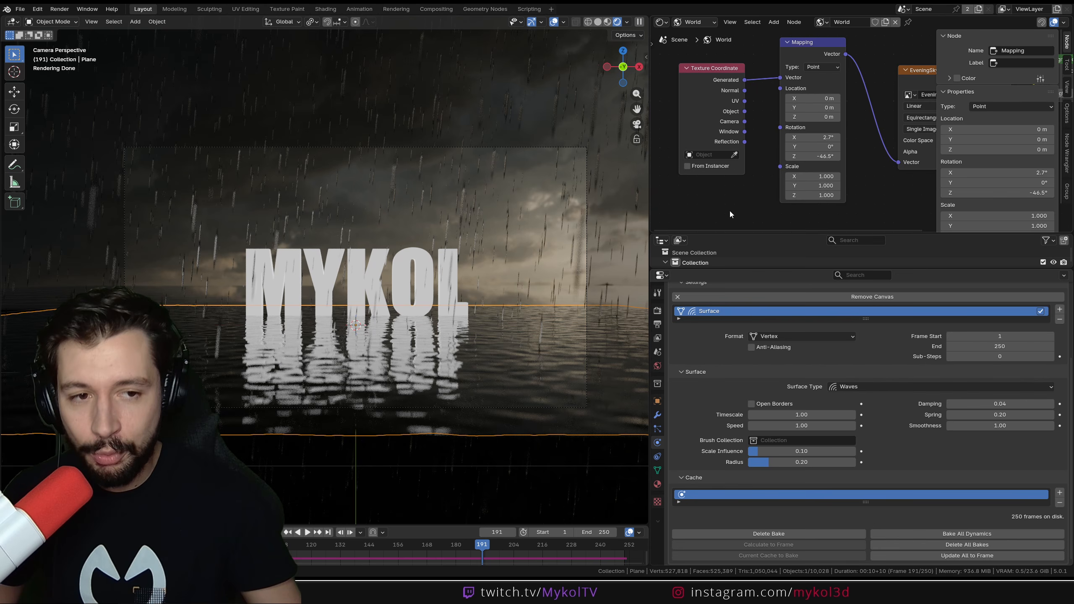
# Switch to the Pluie_Tuto file and display its World nodes in a widened Shader Editor with the sidebar hidden.
pyautogui.moveTo(659, 599)
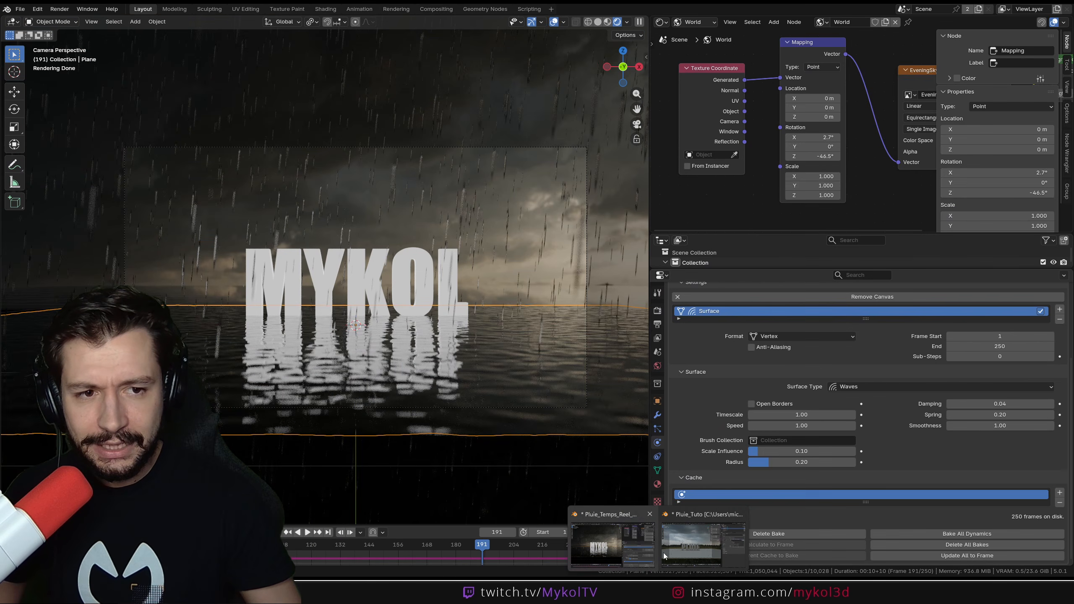
pyautogui.click(663, 553)
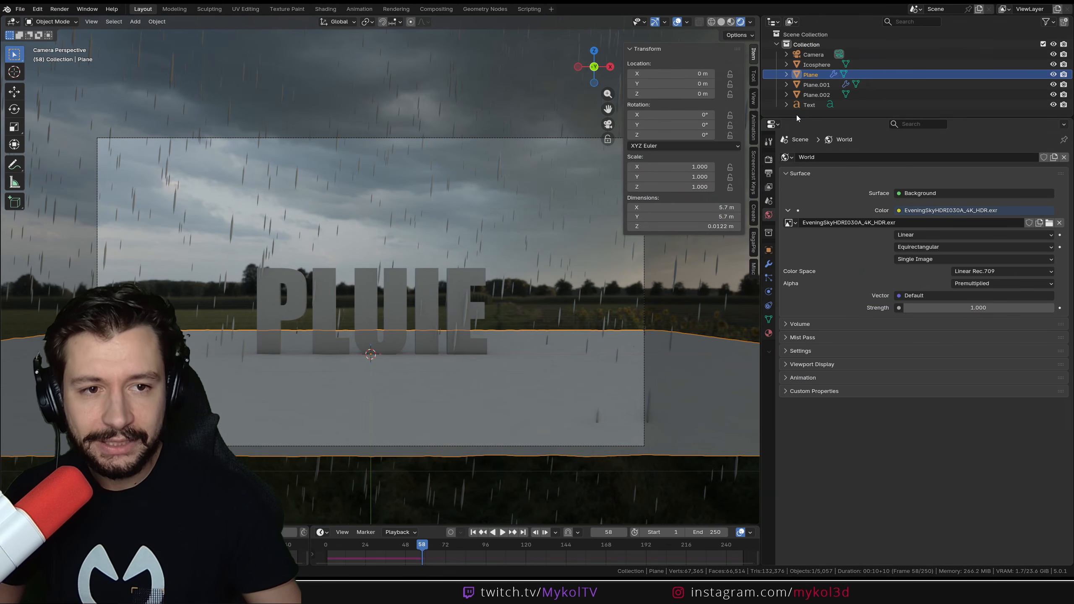
pyautogui.click(773, 22)
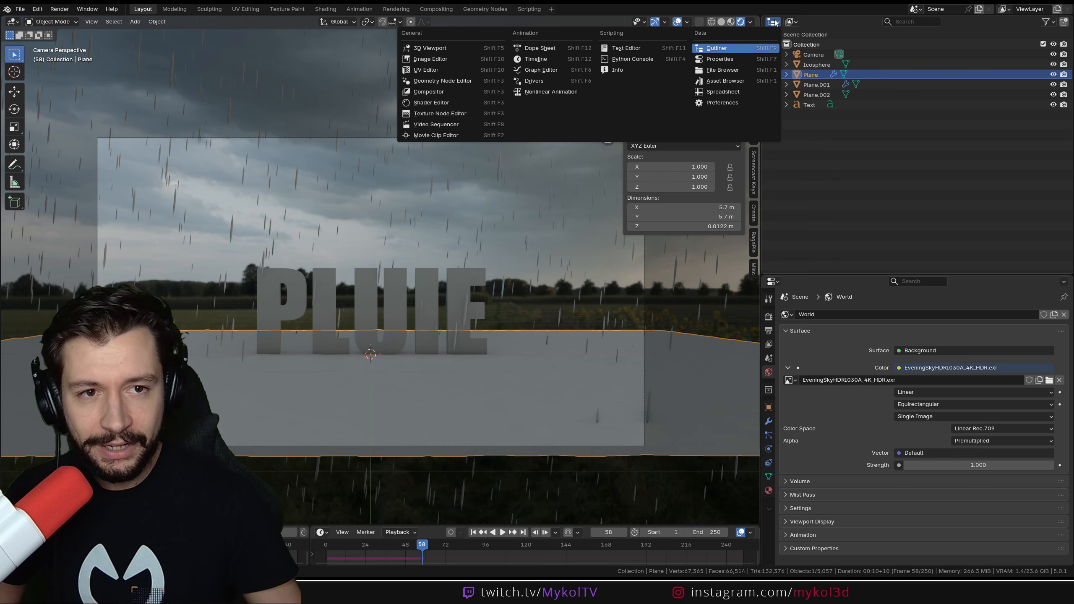
pyautogui.click(436, 104)
pyautogui.click(805, 22)
pyautogui.click(807, 57)
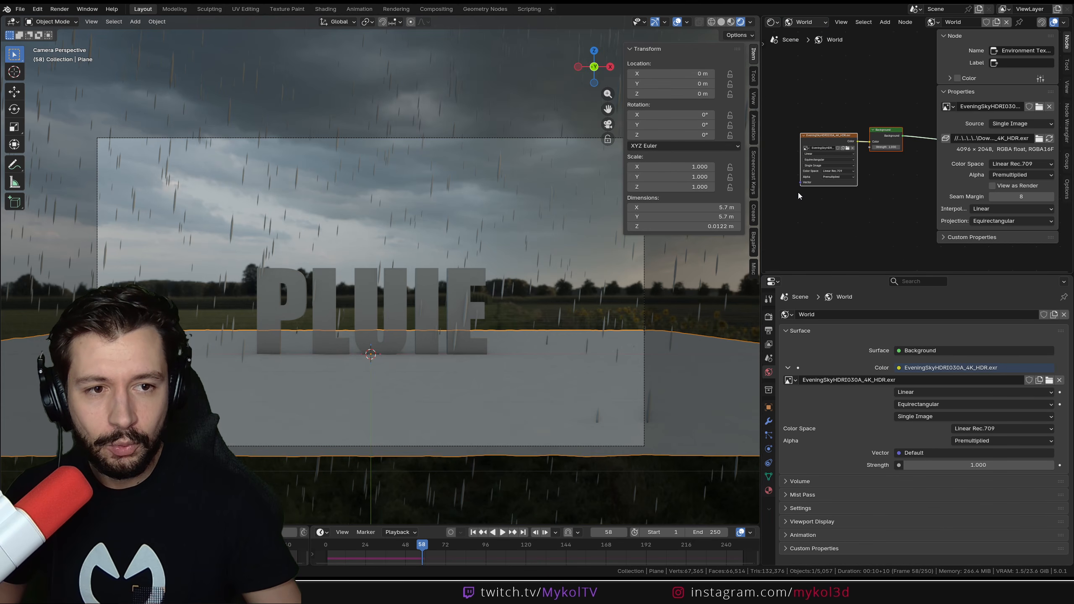
pyautogui.moveTo(759, 178); pyautogui.dragTo(548, 178)
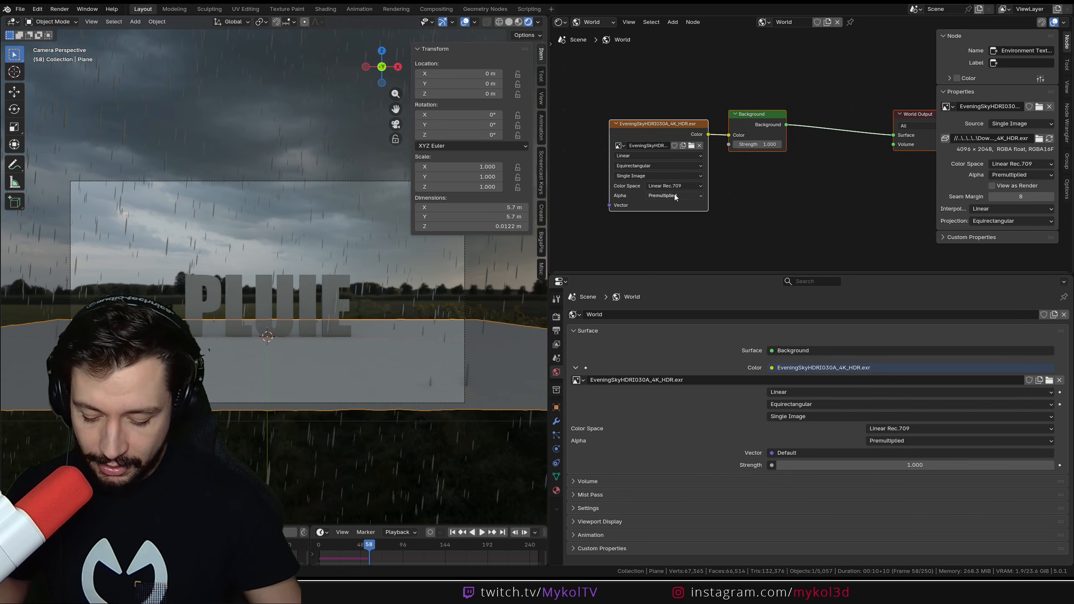
pyautogui.press('n')
pyautogui.moveTo(674, 194); pyautogui.dragTo(864, 166, button='middle')
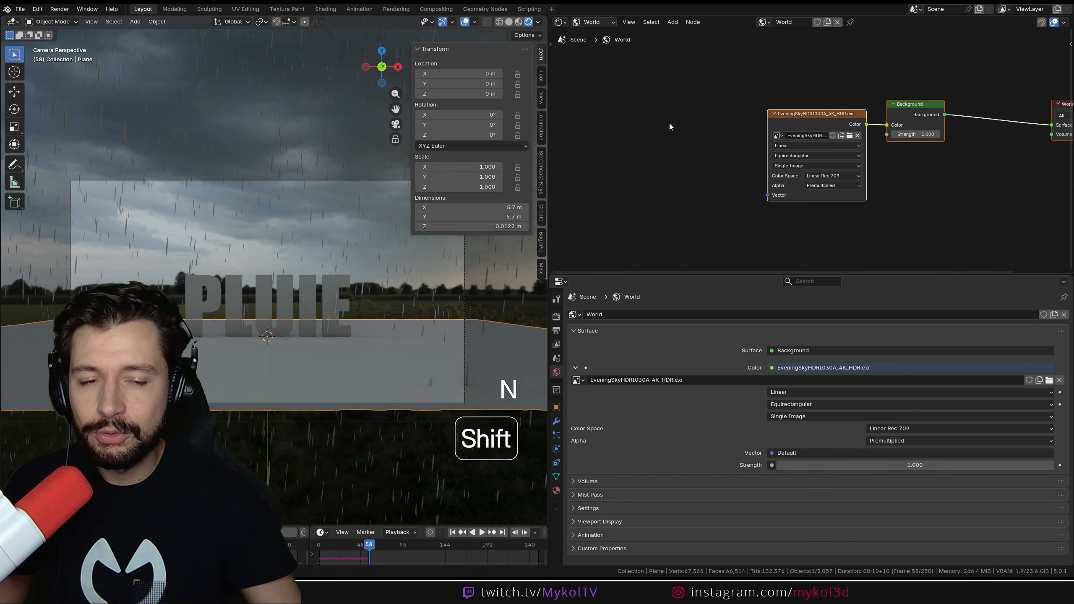
# Add a Mapping node and connect its Vector output to the Environment Texture's Vector input.
pyautogui.hotkey('shift', 'a')
pyautogui.write('mapp')
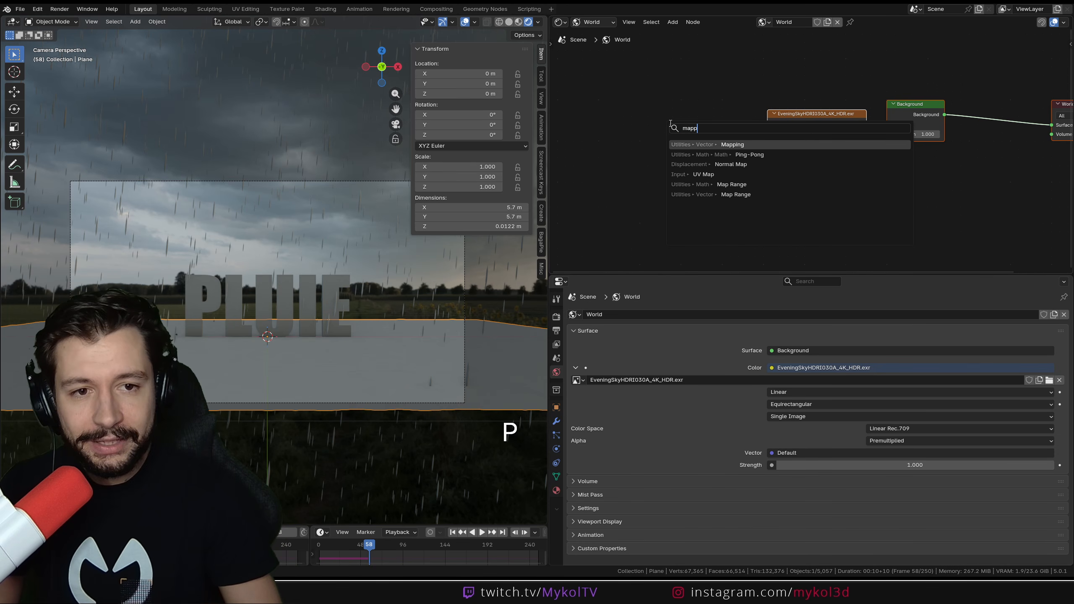
pyautogui.press('Return')
pyautogui.click(660, 87)
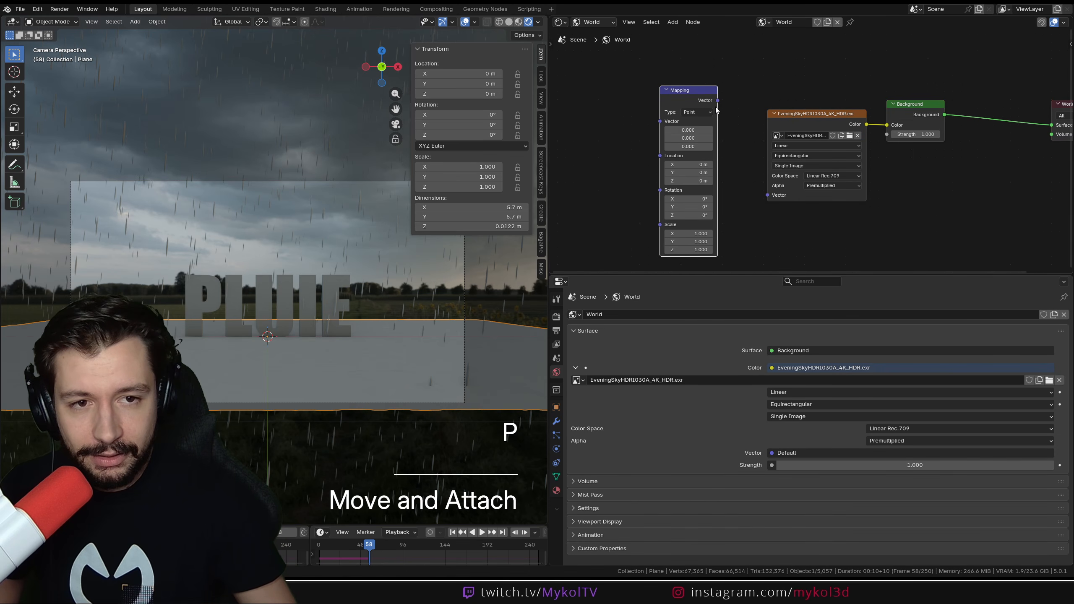
pyautogui.moveTo(773, 194); pyautogui.dragTo(769, 195)
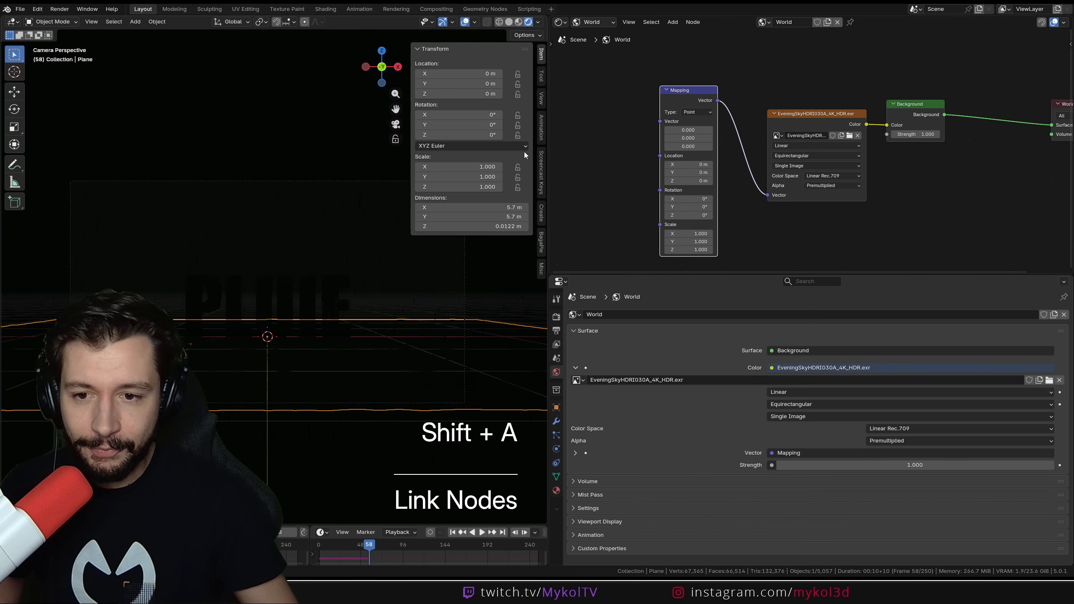
pyautogui.hotkey('shift', 'a')
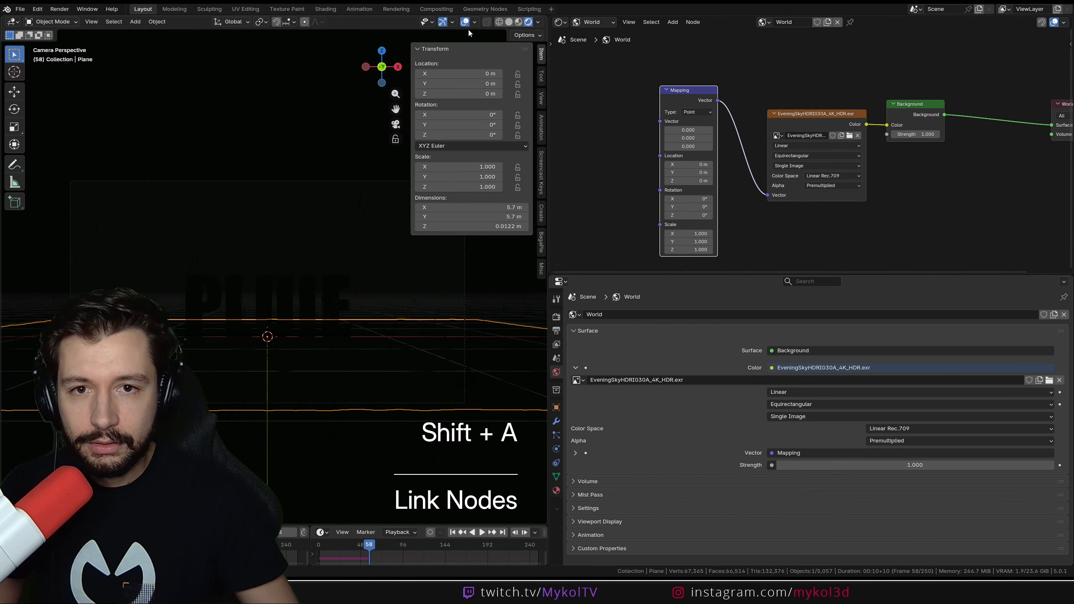
pyautogui.click(508, 22)
pyautogui.click(528, 22)
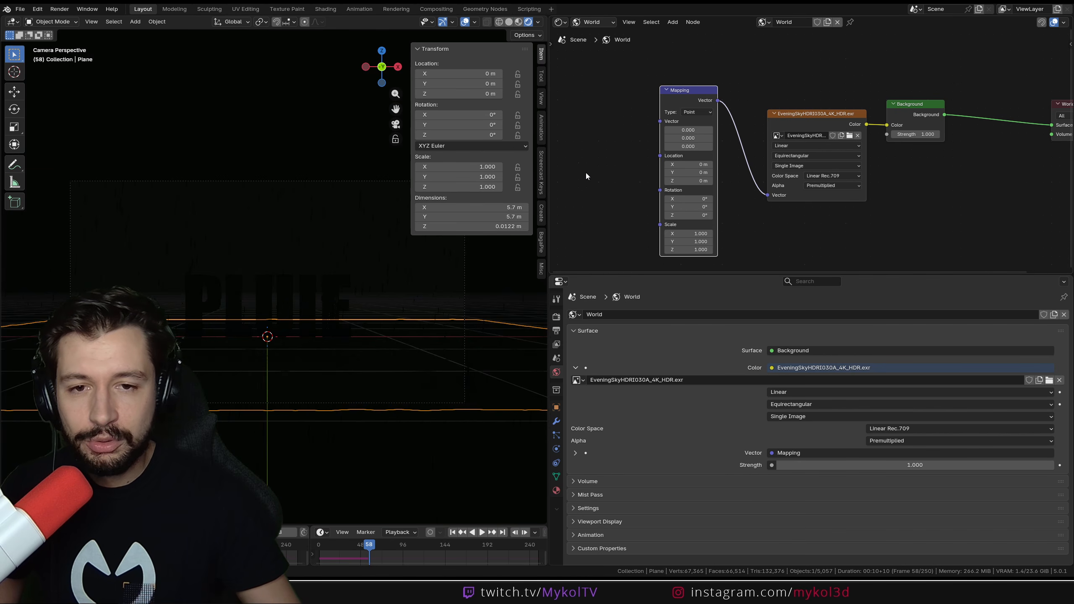
# Add a Texture Coordinate node before the Mapping node and connect its Generated output to the Mapping Vector input.
pyautogui.moveTo(619, 148); pyautogui.dragTo(678, 141, button='middle')
pyautogui.hotkey('shift', 'a')
pyautogui.write('coo')
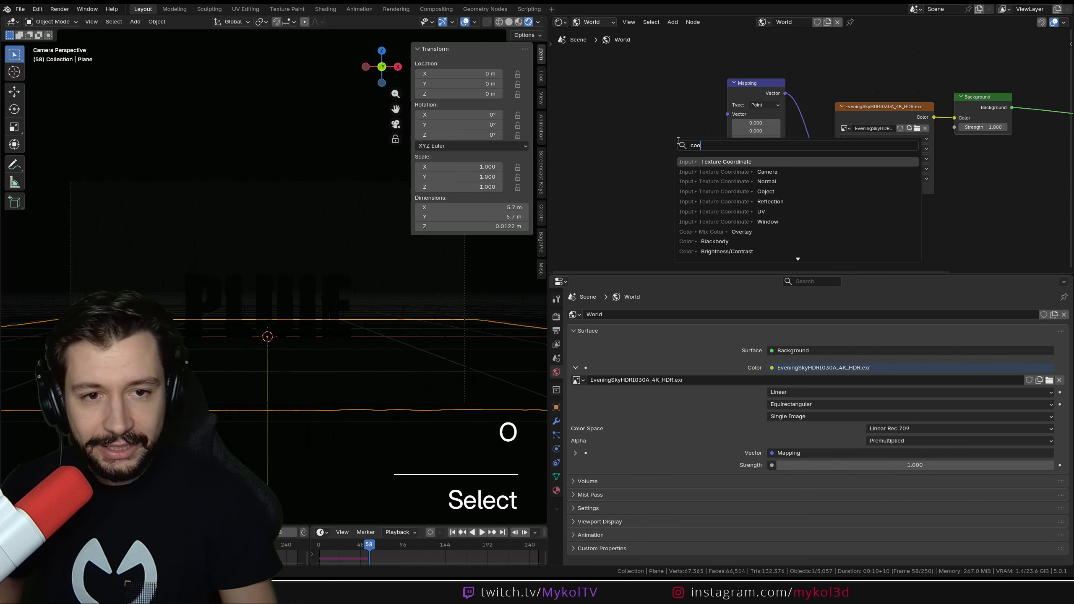
pyautogui.press('Return')
pyautogui.click(600, 124)
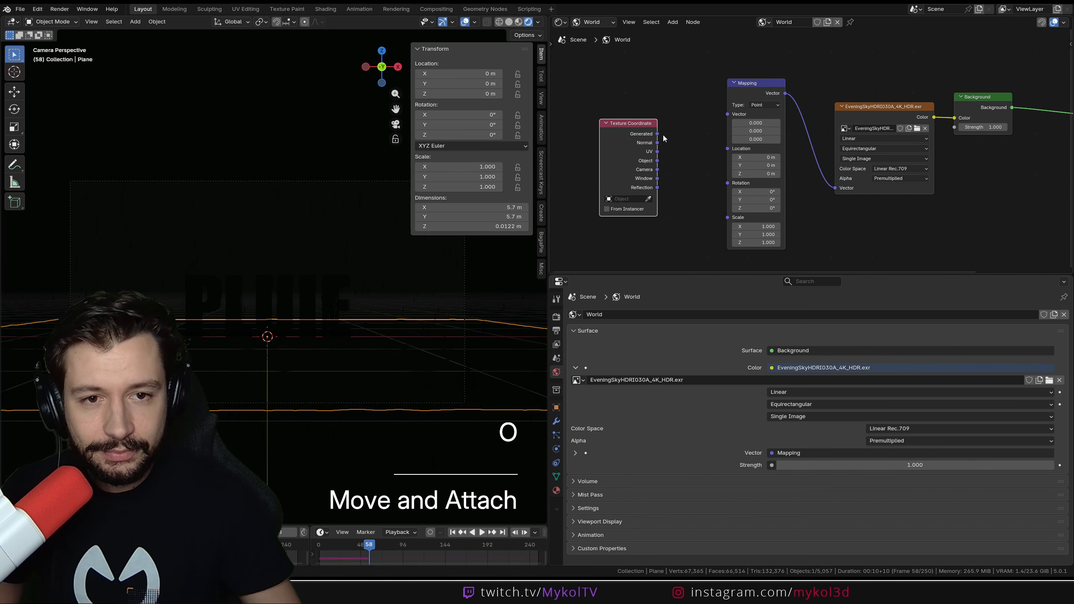
pyautogui.moveTo(723, 112); pyautogui.dragTo(727, 115)
pyautogui.moveTo(630, 123); pyautogui.dragTo(649, 105)
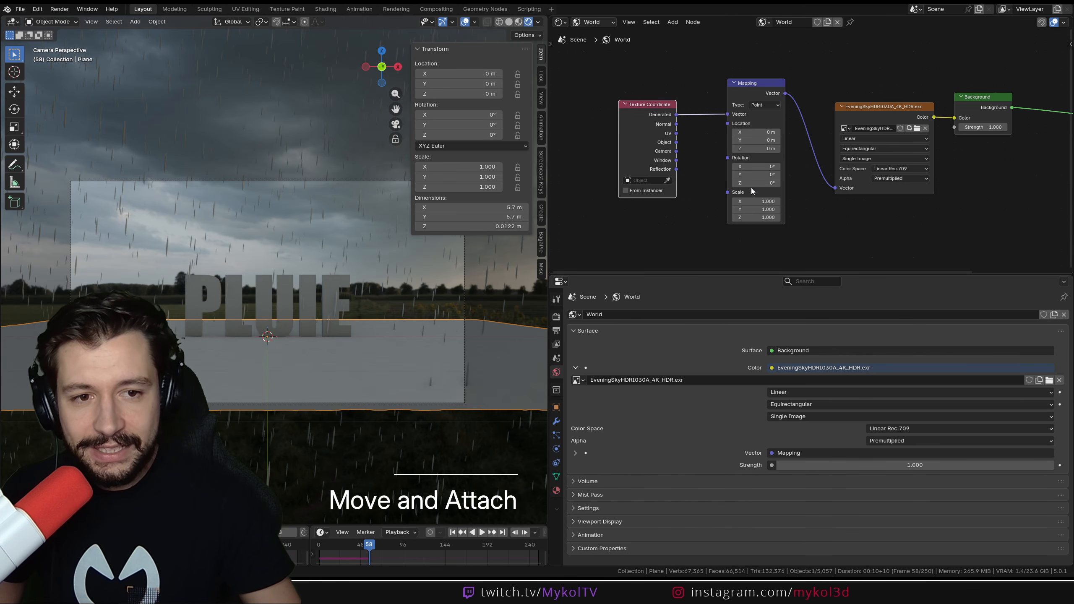
# Adjust the Mapping node's Z rotation to place the brighter part of the sky behind the PLUIE text.
pyautogui.moveTo(757, 183); pyautogui.dragTo(718, 183)
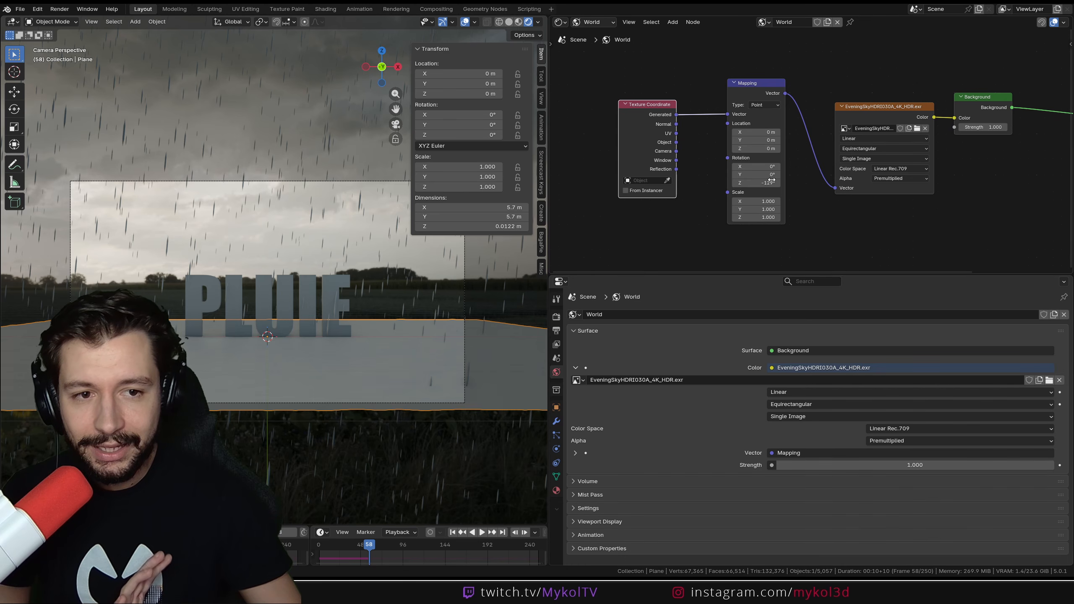
pyautogui.moveTo(757, 183); pyautogui.dragTo(798, 183)
pyautogui.click(762, 183)
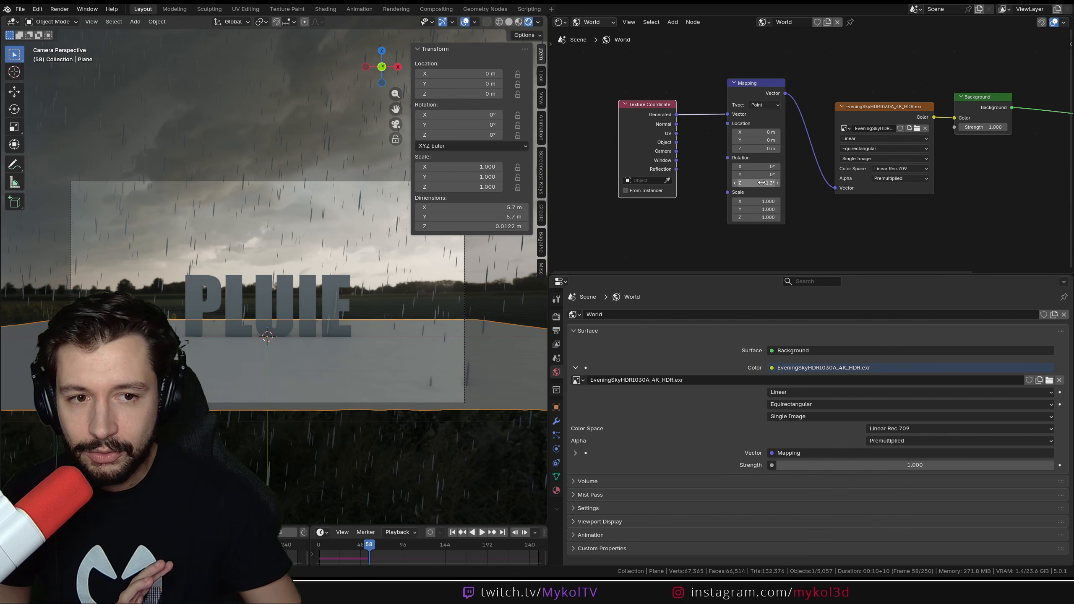
# Set the Mapping node's Z rotation to -46.5° and, after checking the Pluie_Temps_Reel file, set the World background strength to 0.1.
pyautogui.write('-46.5')
pyautogui.press('Return')
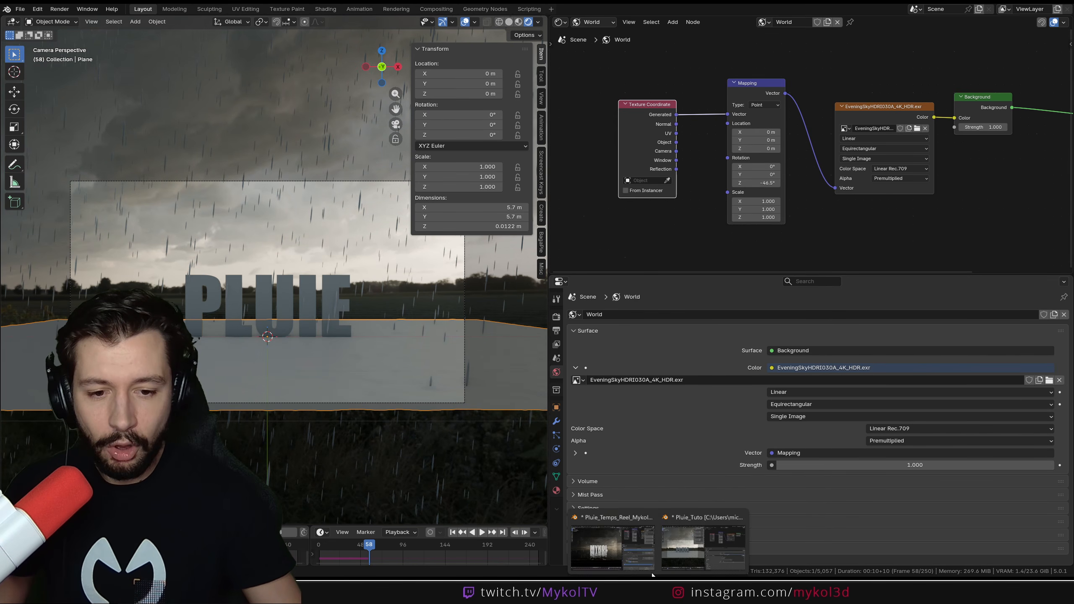
pyautogui.click(632, 555)
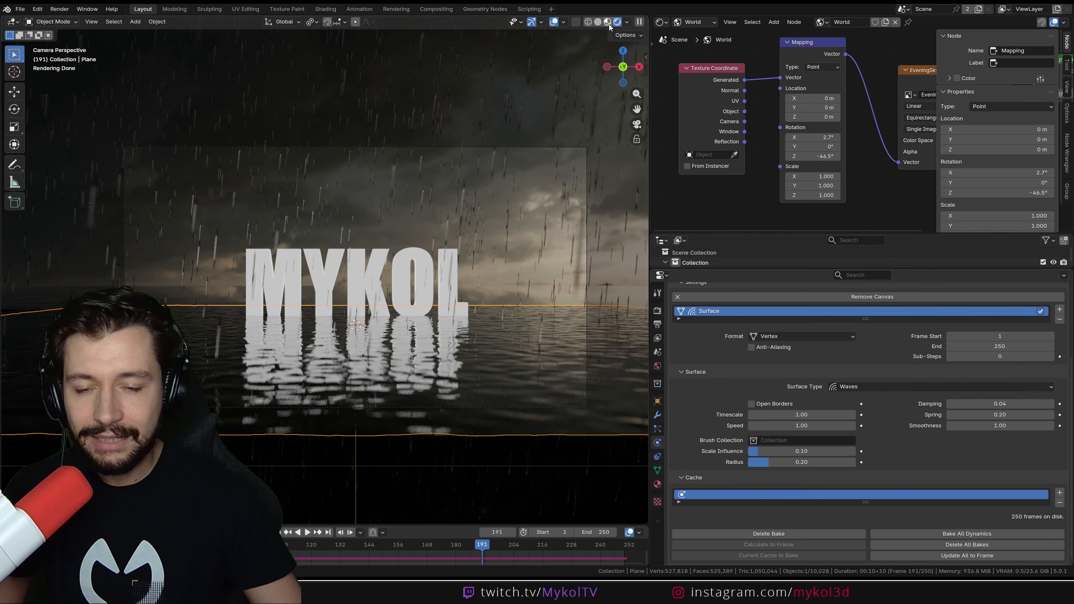
pyautogui.click(658, 367)
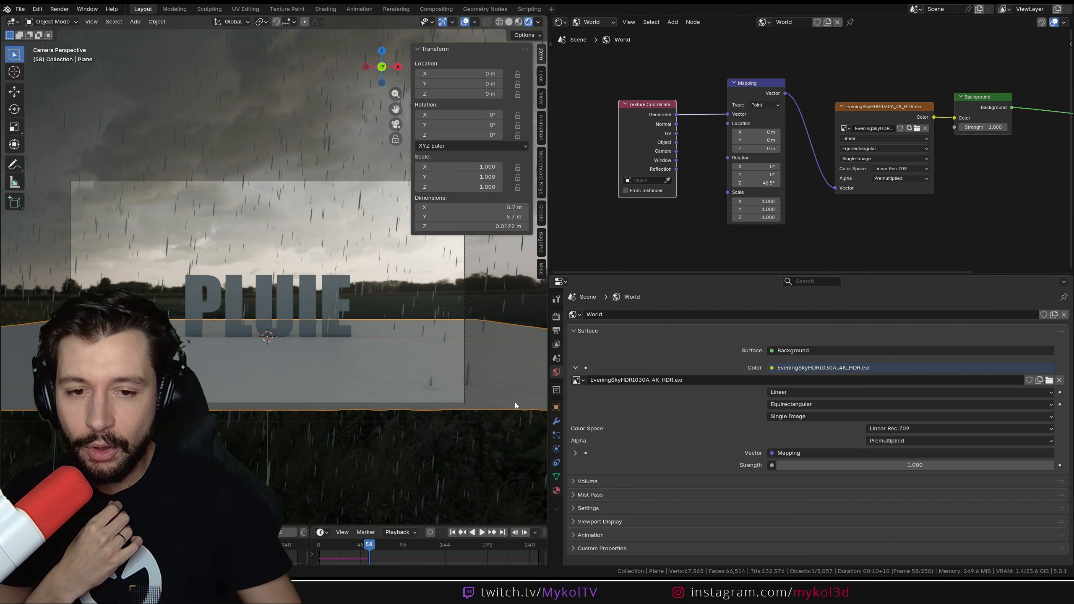
pyautogui.click(862, 462)
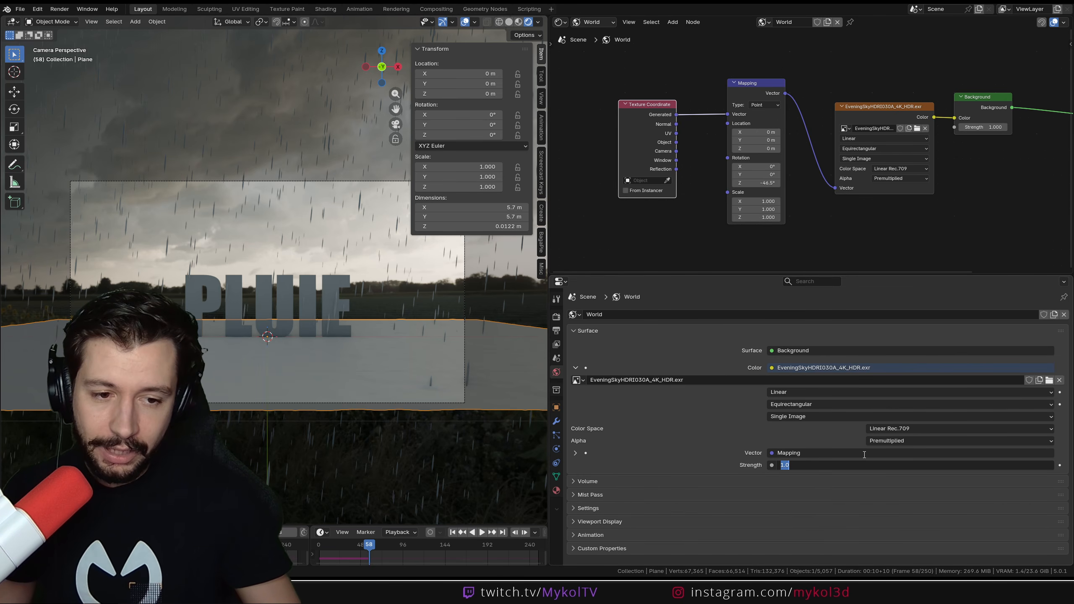
pyautogui.write('0.1')
pyautogui.press('Return')
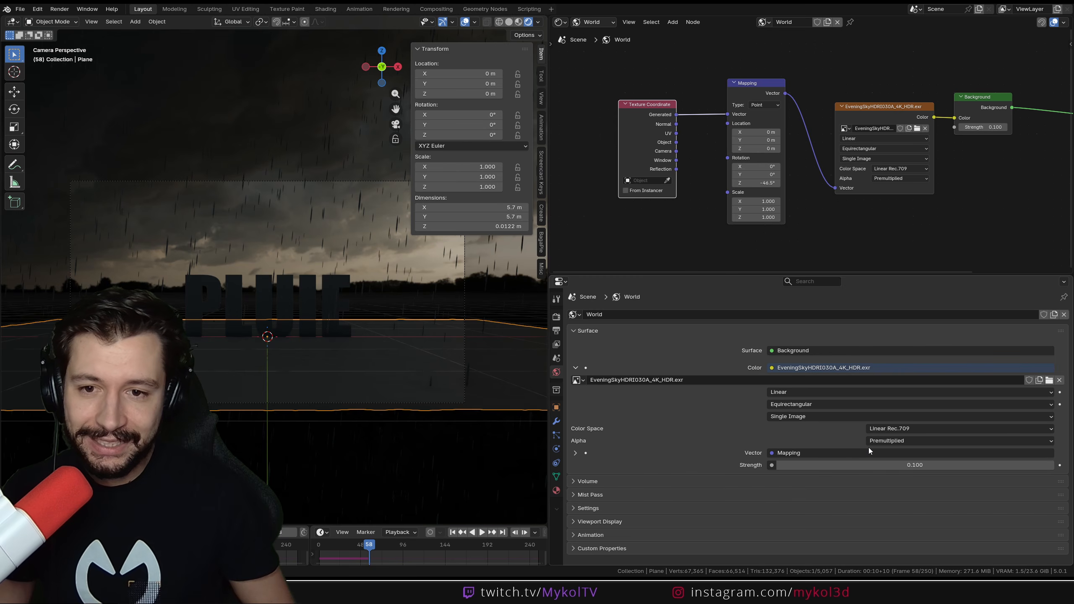
# Hide the 3D viewport's sidebar and enlarge the viewport, keeping the World nodes fitted inside the narrowed Shader Editor.
pyautogui.press('n')
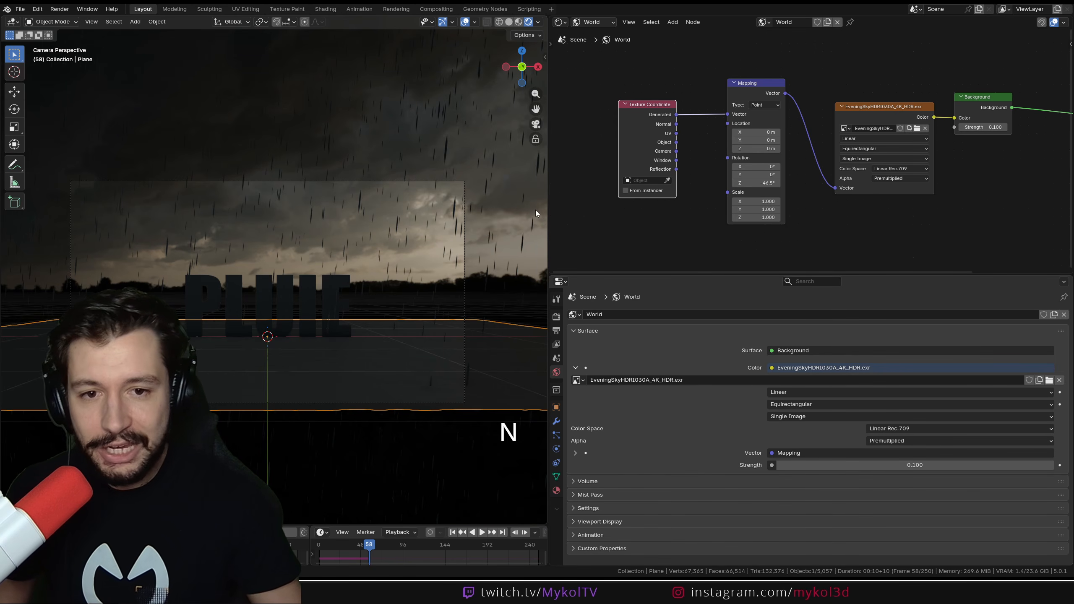
pyautogui.moveTo(548, 207); pyautogui.dragTo(756, 207)
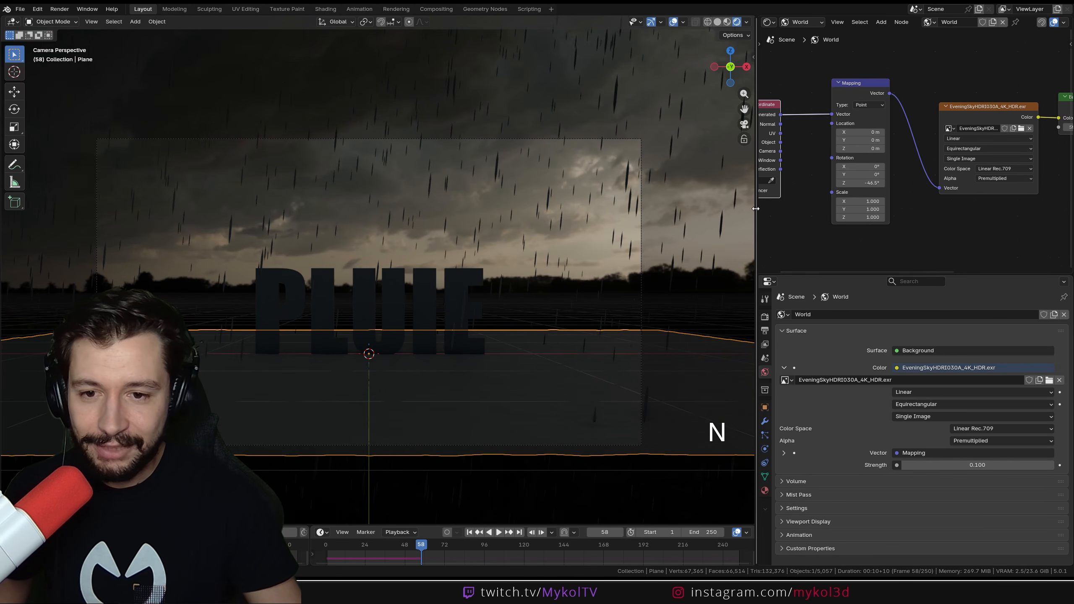
pyautogui.press('Home')
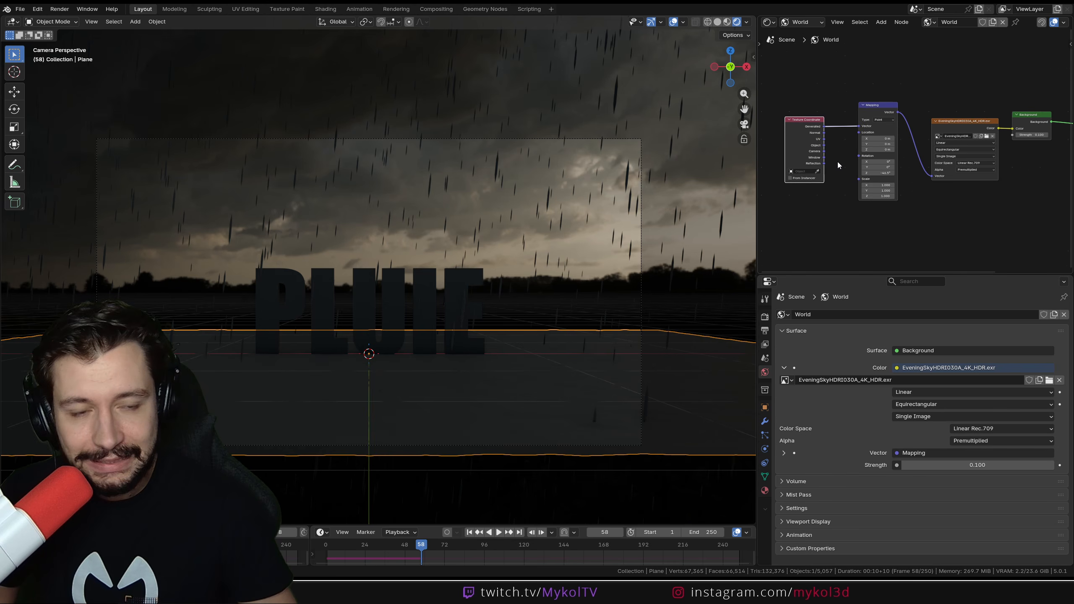
# Select the PLUIE text and add a new material to it in the Shader Editor's Object mode.
pyautogui.click(462, 281)
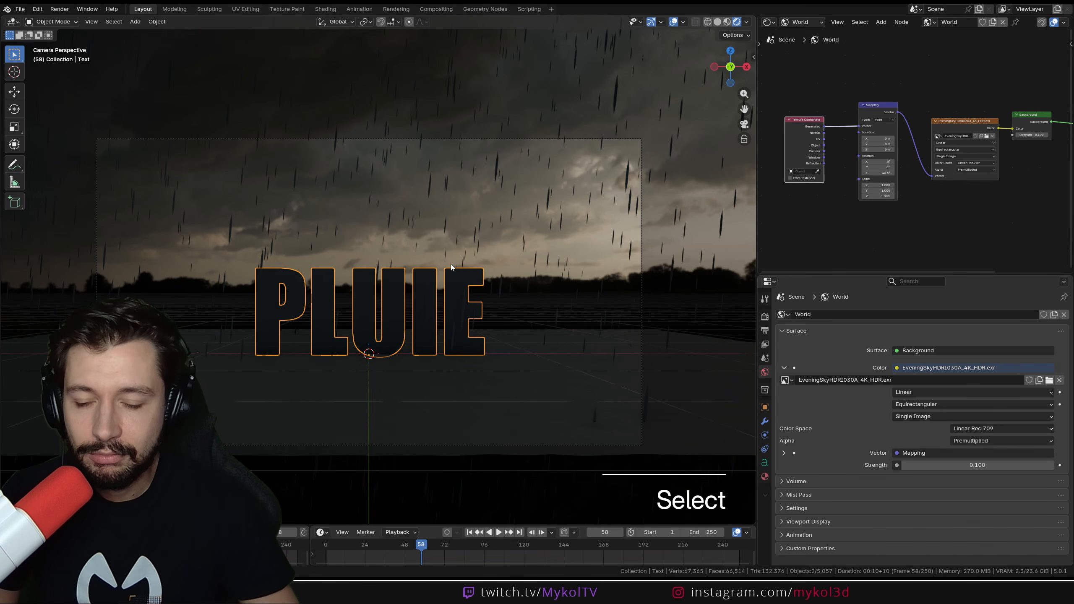
pyautogui.click(492, 204)
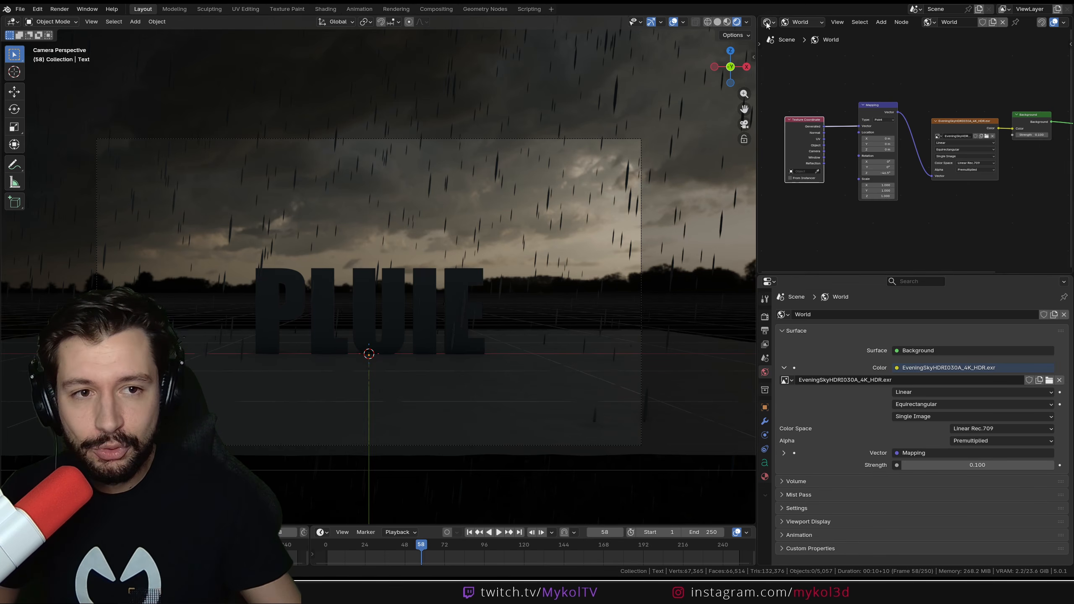
pyautogui.click(806, 22)
pyautogui.click(806, 47)
pyautogui.click(1001, 22)
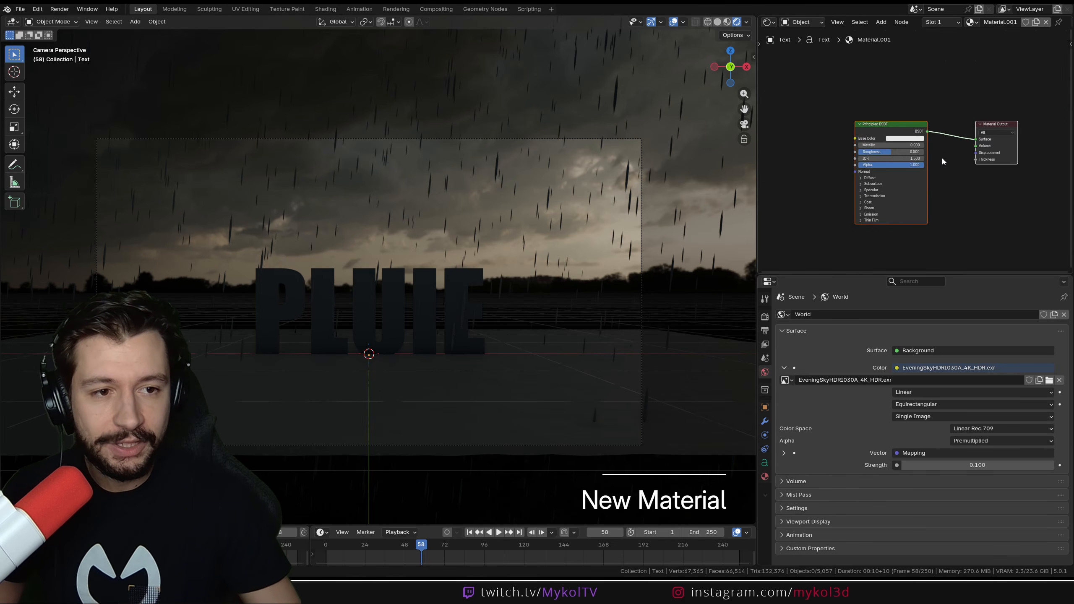
# Make the PLUIE text material's Base Color pure white and set its white Emission to a strength of 1.
pyautogui.scroll(3, 910, 153)
pyautogui.click(841, 195)
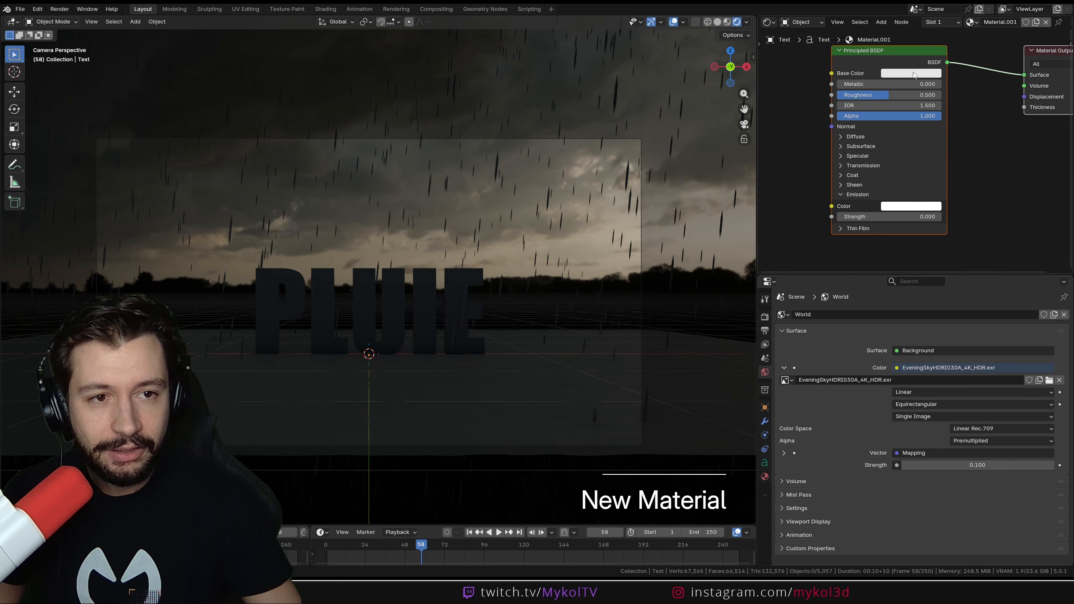
pyautogui.click(912, 73)
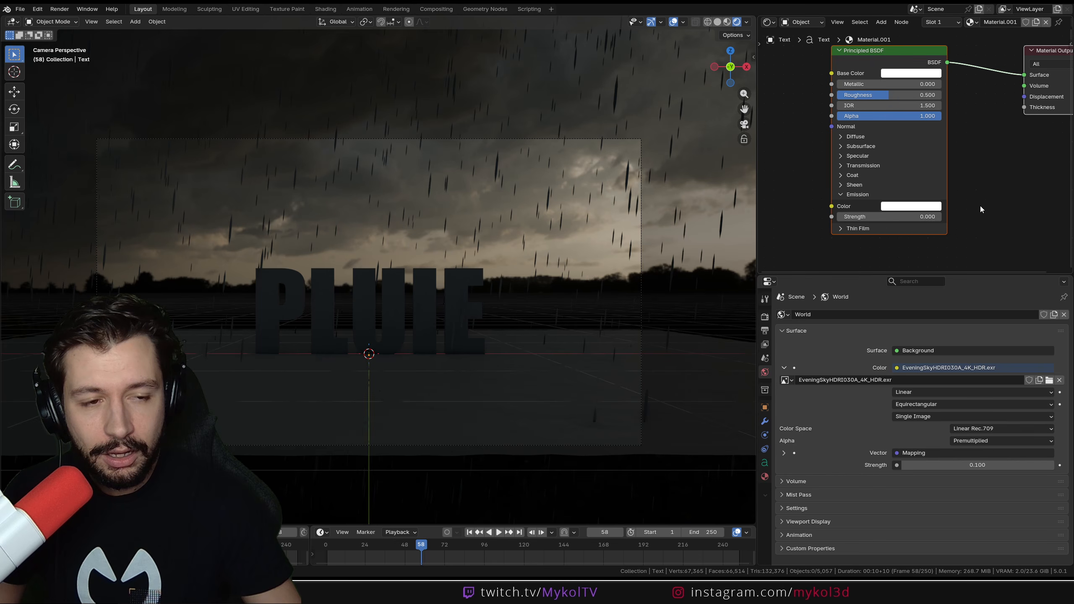
pyautogui.click(923, 206)
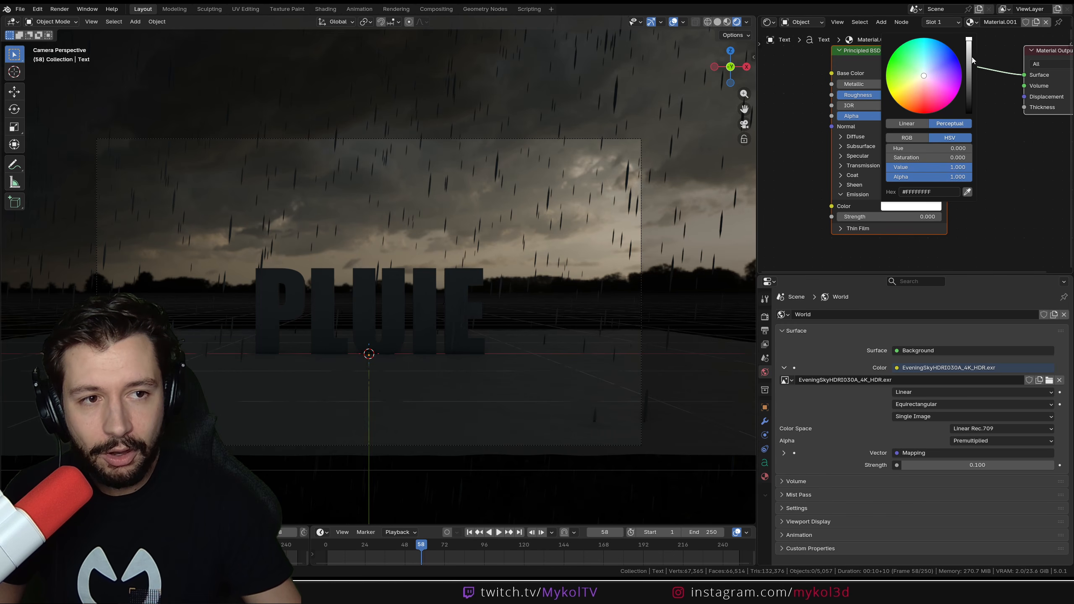
pyautogui.click(922, 217)
pyautogui.write('1')
pyautogui.press('Return')
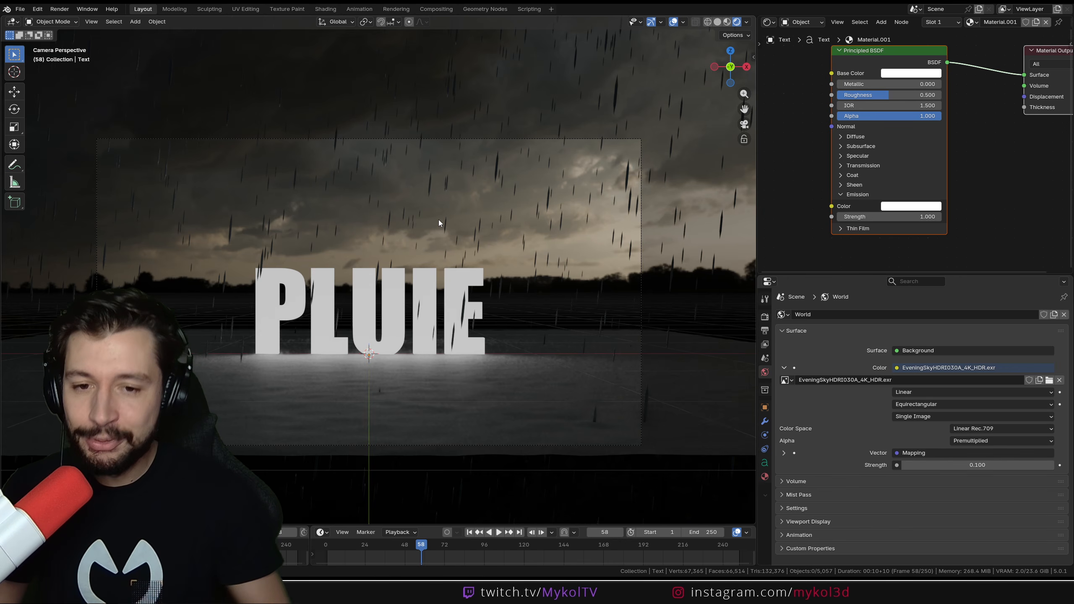
# Select the water plane beneath the PLUIE text and give it a new material.
pyautogui.click(480, 412)
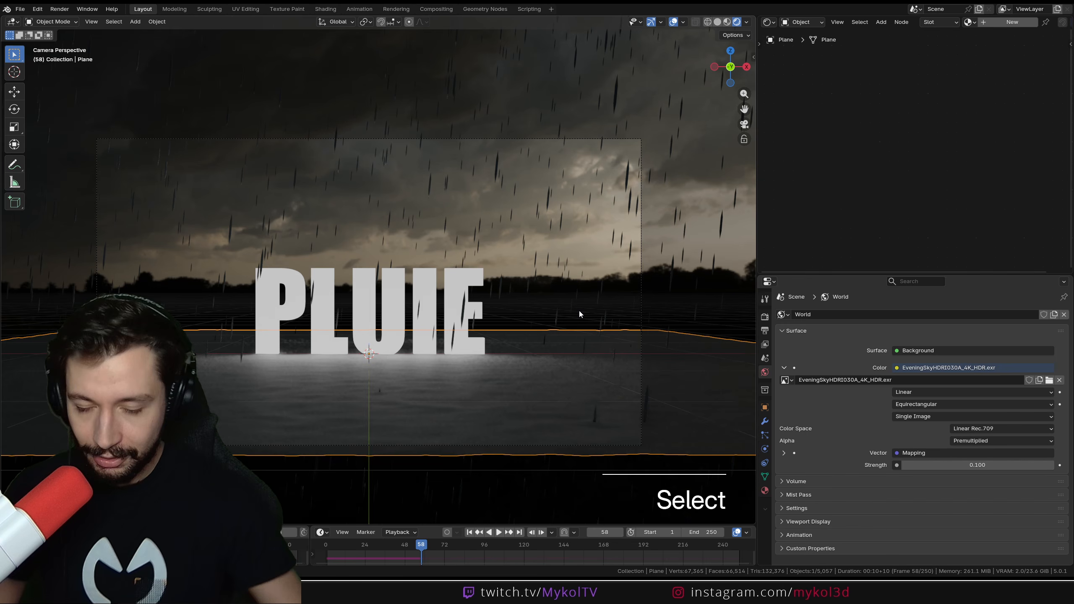
pyautogui.click(1011, 22)
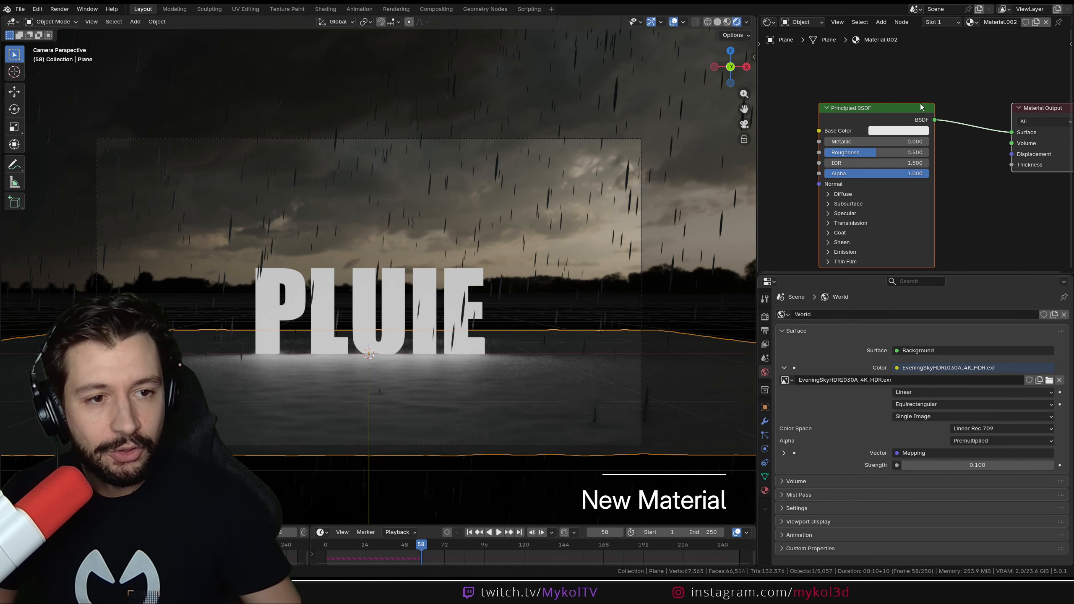
pyautogui.moveTo(920, 103); pyautogui.dragTo(941, 61, button='middle')
# Set the water material's Transmission Weight to 1 and Roughness to 0, and play the animation to preview the reflections.
pyautogui.click(849, 182)
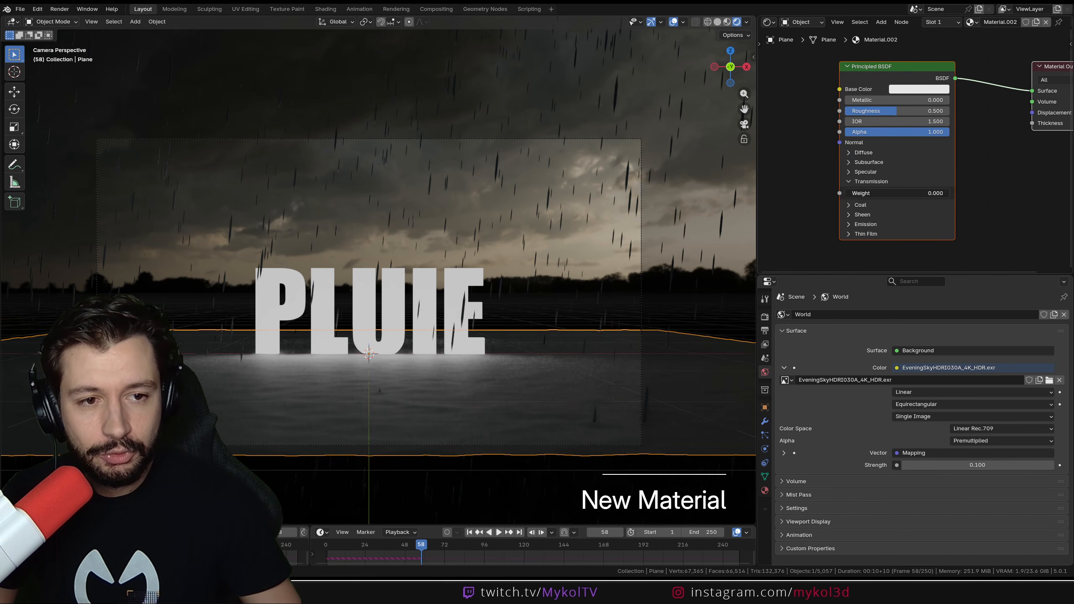
pyautogui.moveTo(897, 193); pyautogui.dragTo(950, 193)
pyautogui.moveTo(909, 111); pyautogui.dragTo(854, 111)
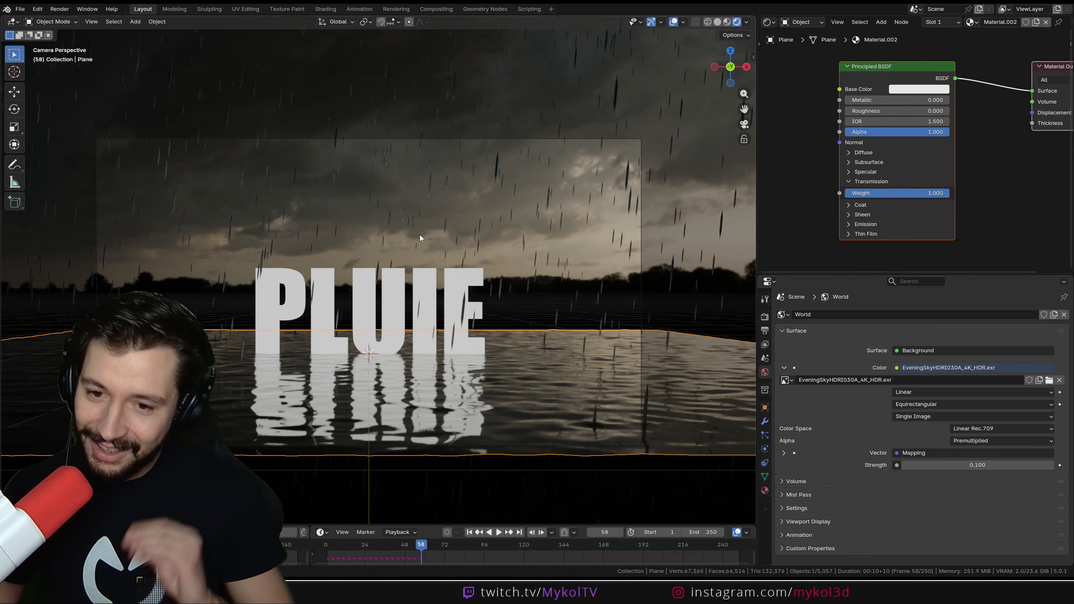
pyautogui.press('space')
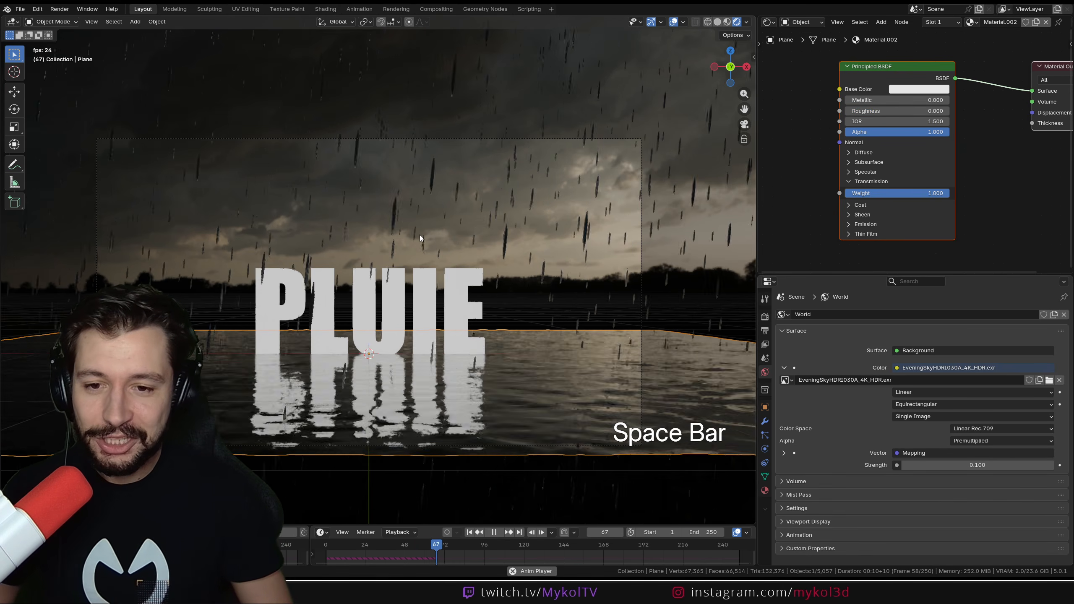
pyautogui.press('space')
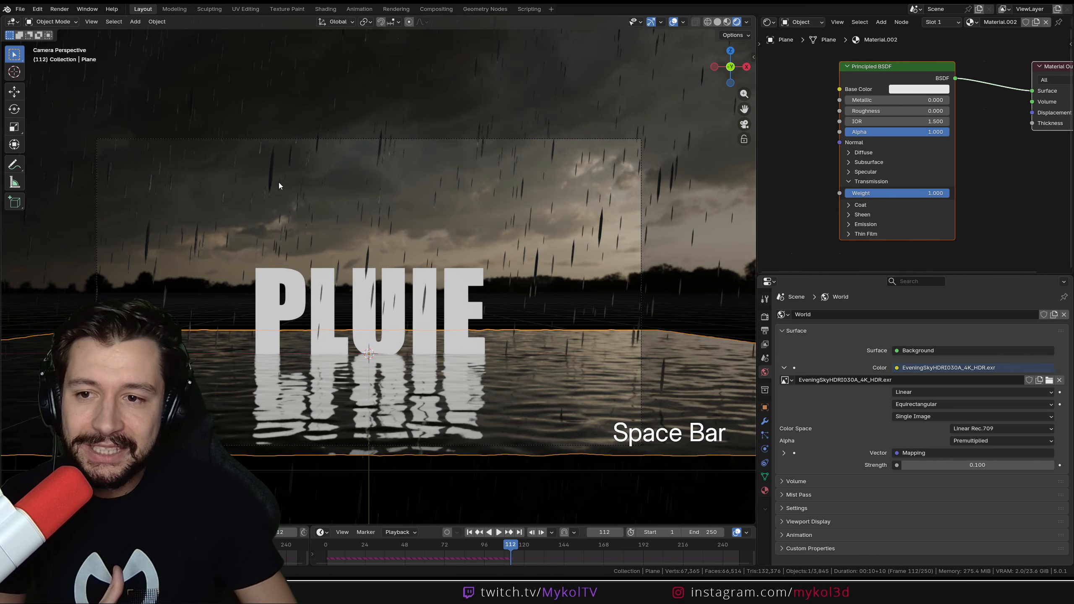
# Select the source raindrop icosphere outside the rain area and give it a new material while viewing through the camera.
pyautogui.click(273, 171)
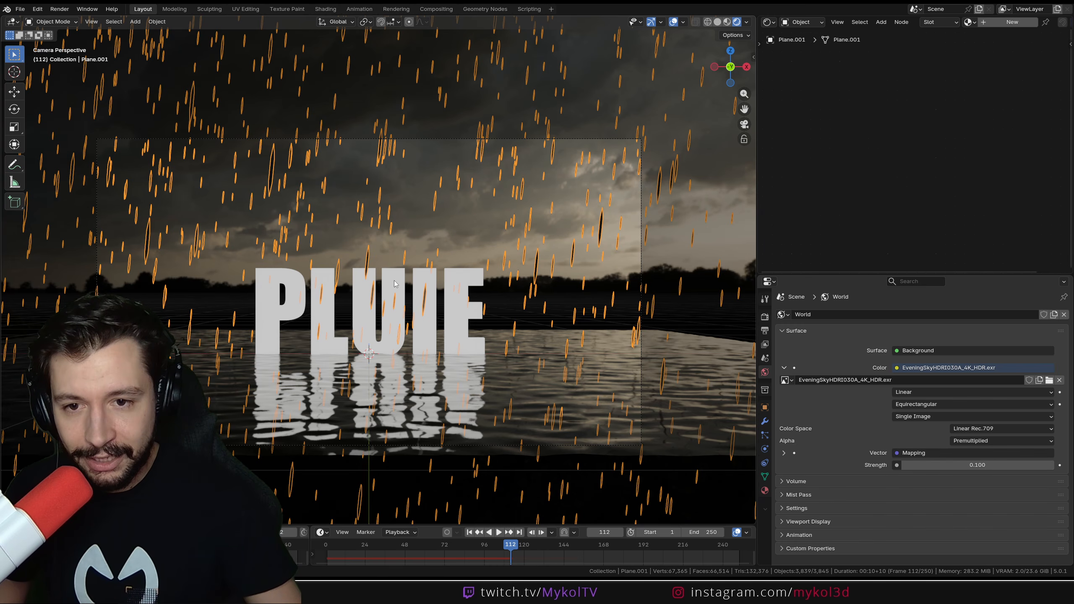
pyautogui.scroll(-5, 394, 284)
pyautogui.moveTo(395, 284); pyautogui.dragTo(249, 279, button='middle')
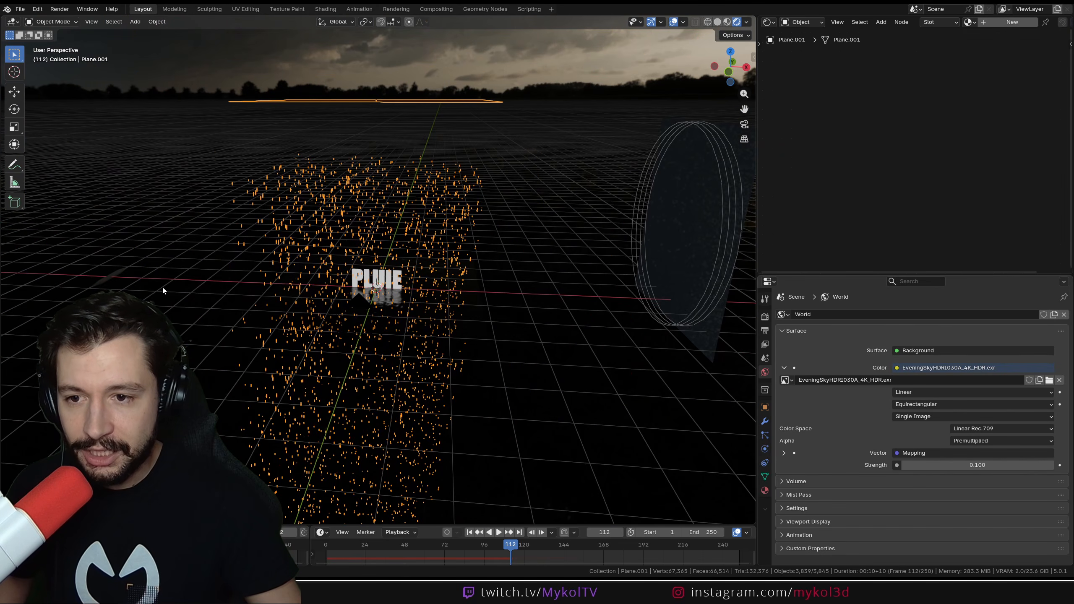
pyautogui.click(110, 275)
pyautogui.scroll(5, 111, 275)
pyautogui.keyDown('shift'); pyautogui.moveTo(333, 323); pyautogui.dragTo(329, 276, button='middle'); pyautogui.keyUp('shift')
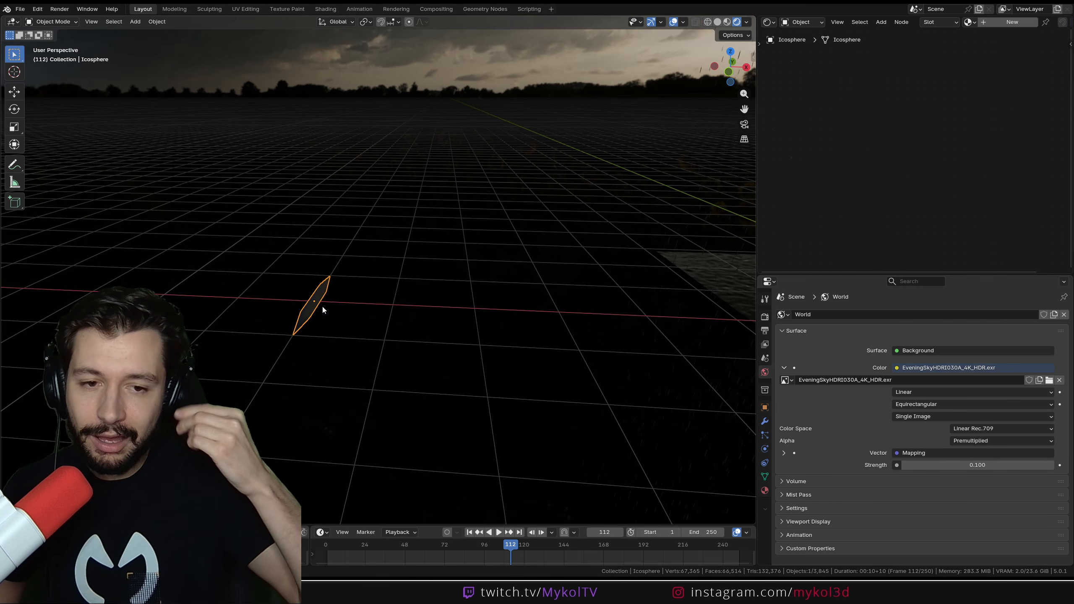
pyautogui.press('KP_0')
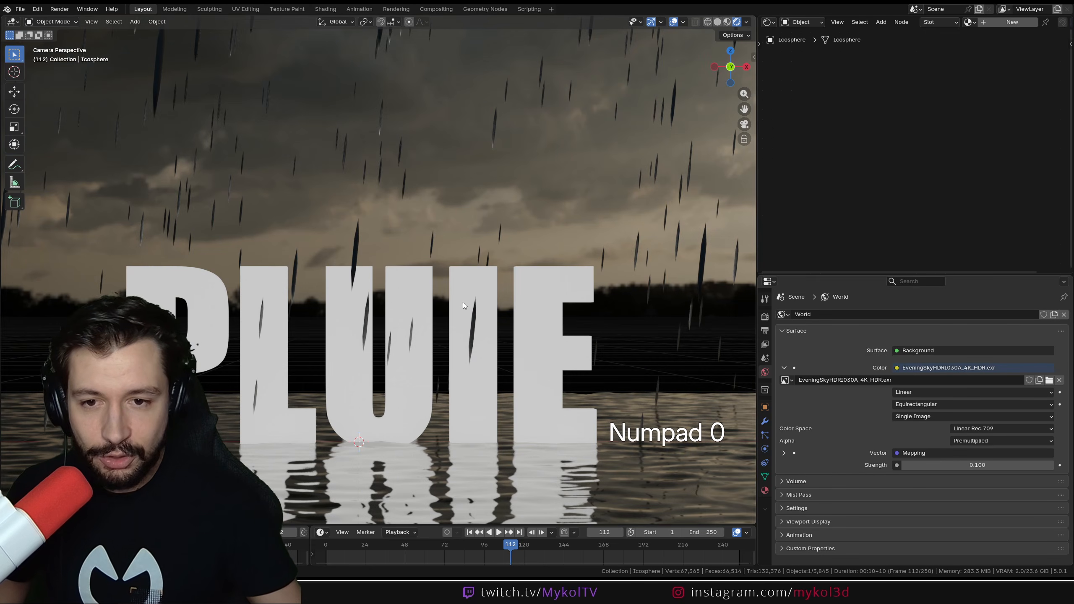
pyautogui.click(1012, 21)
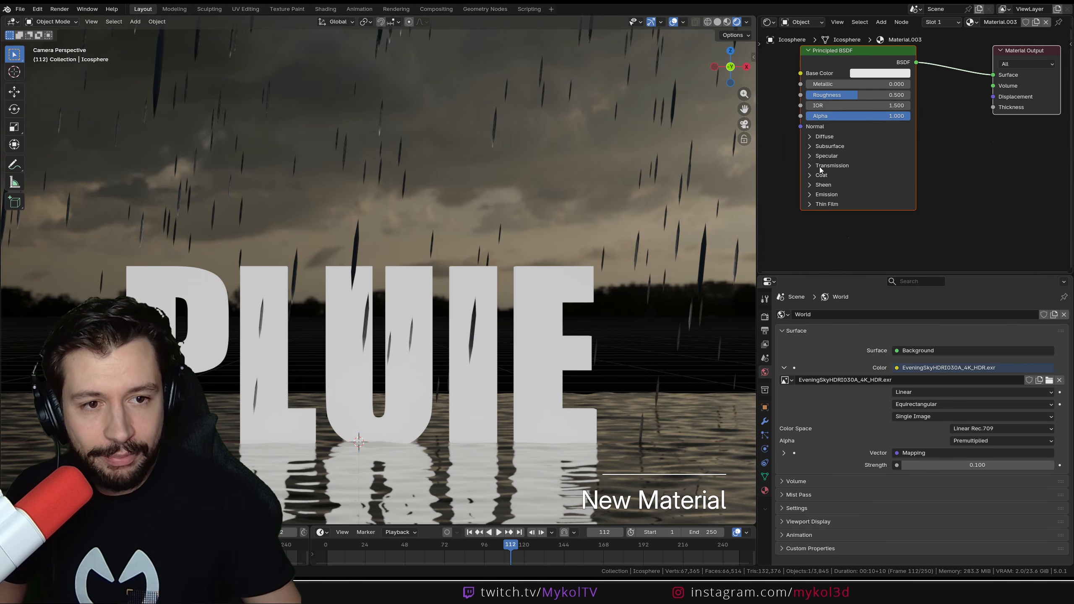
# Set the raindrop material's Transmission Weight to 1 and its Roughness to 0.
pyautogui.click(819, 166)
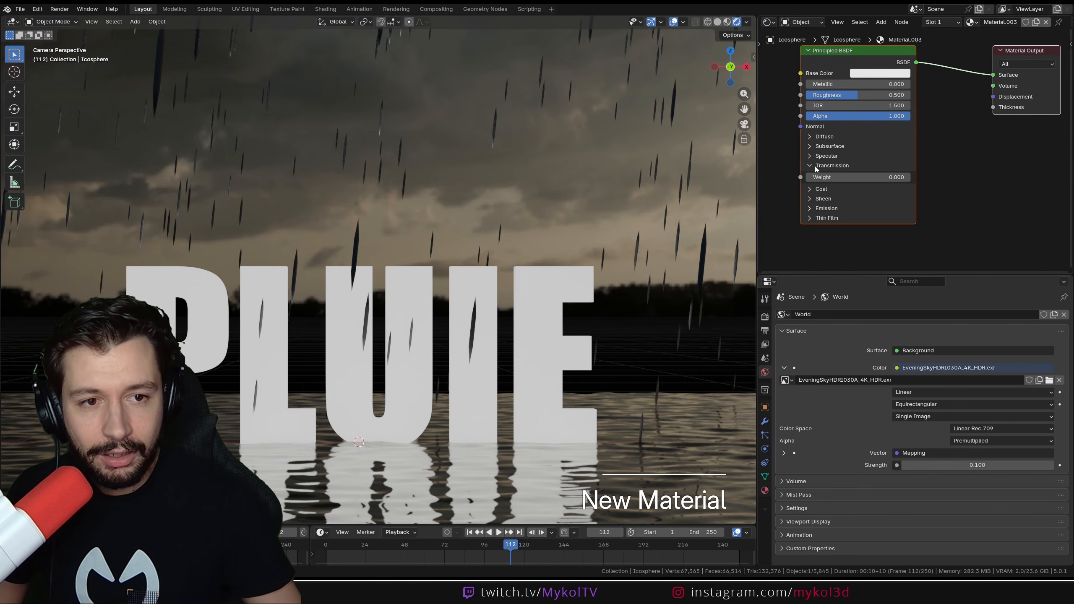
pyautogui.click(848, 179)
pyautogui.write('1')
pyautogui.press('Return')
pyautogui.doubleClick(847, 96)
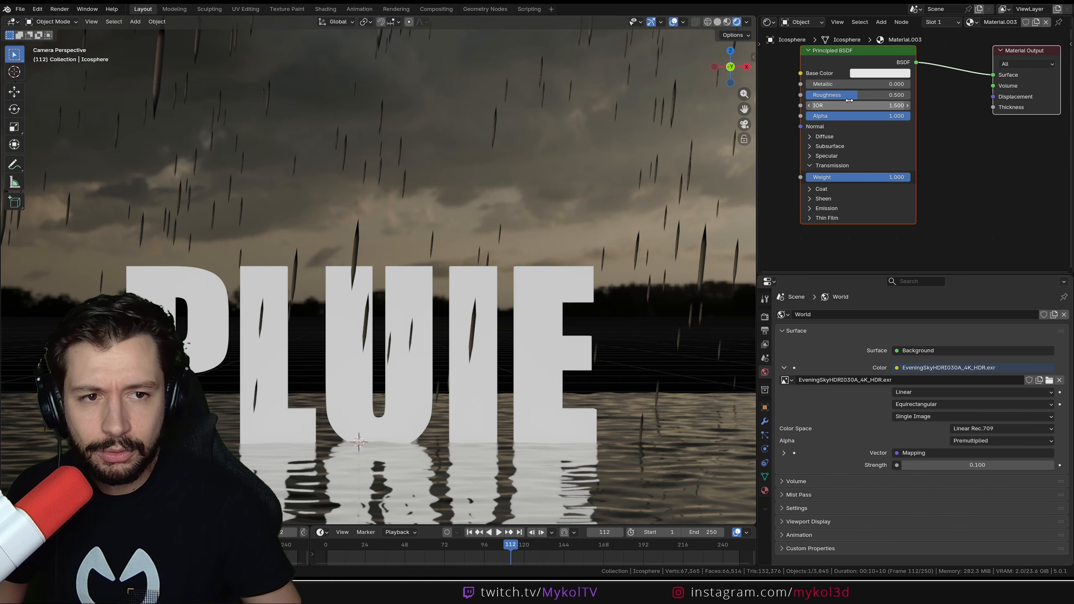
pyautogui.write('0')
pyautogui.press('Return')
pyautogui.scroll(-2, 419, 237)
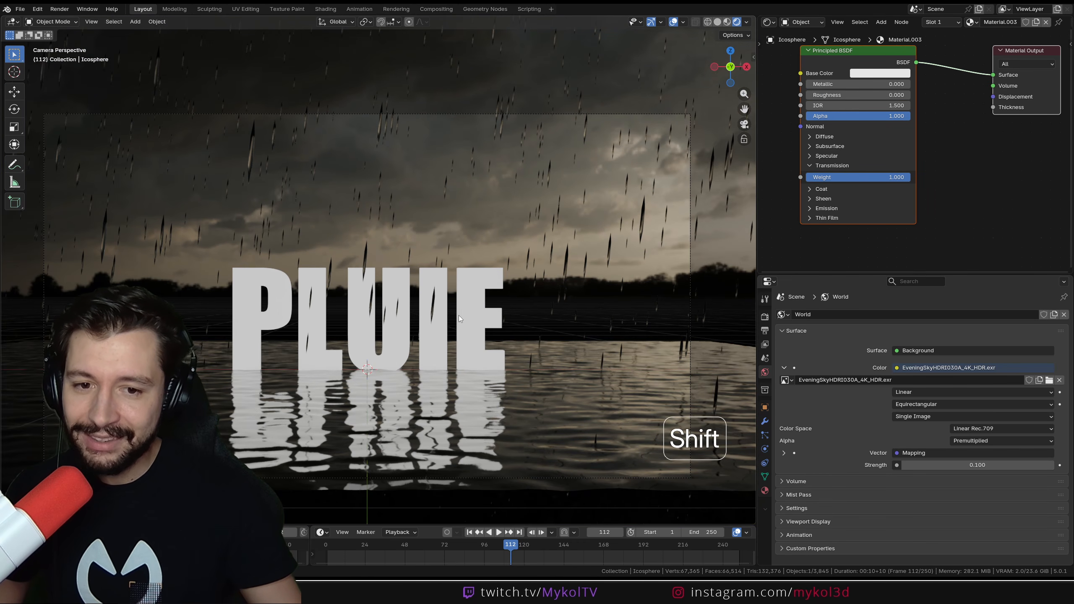
pyautogui.keyDown('shift'); pyautogui.moveTo(459, 316); pyautogui.dragTo(457, 280, button='middle'); pyautogui.keyUp('shift')
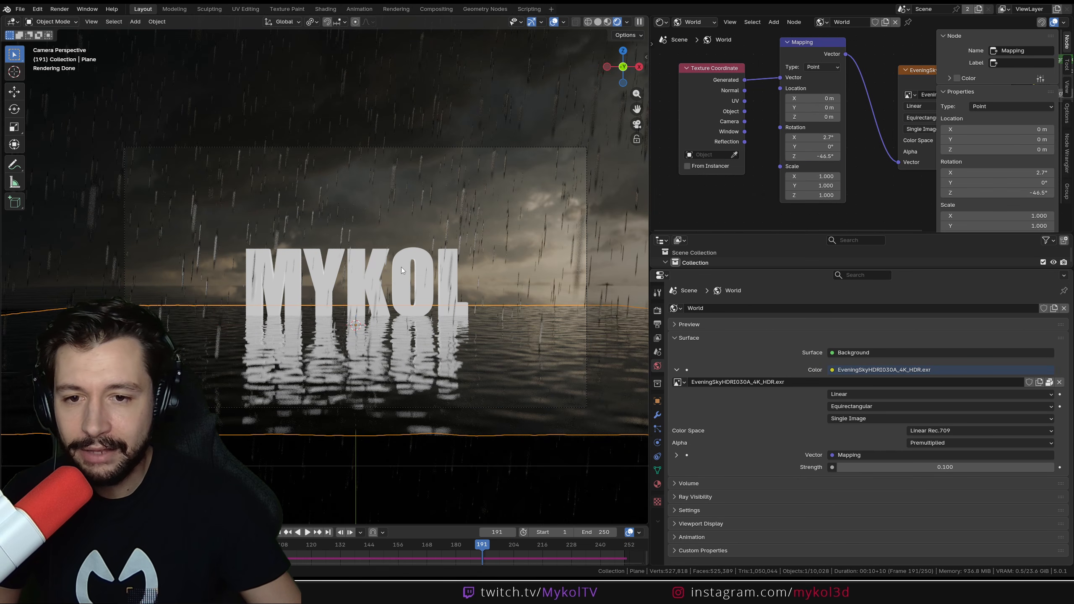
# Examine the MYKOL text's Principled BSDF settings in the Pluie_Temps_Reel file, including its Emission values.
pyautogui.keyDown('shift'); pyautogui.click(402, 270); pyautogui.keyUp('shift')
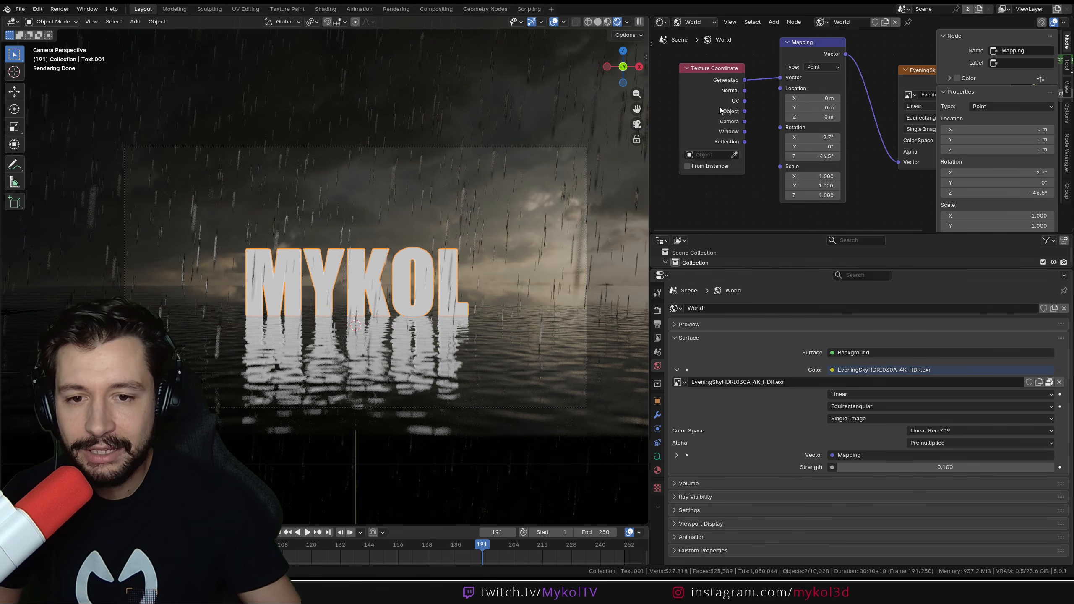
pyautogui.click(662, 23)
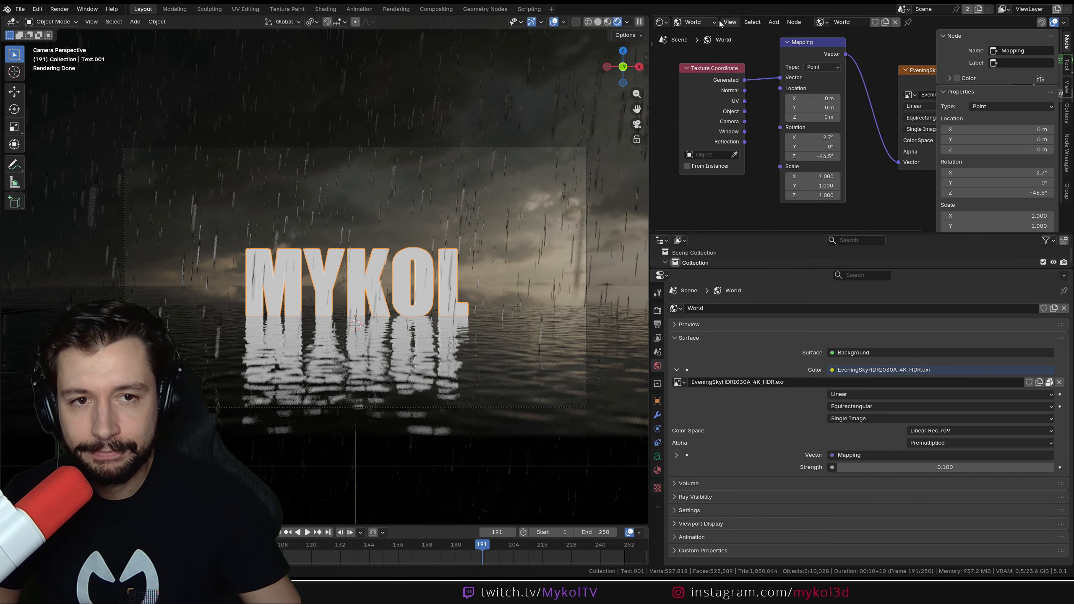
pyautogui.click(689, 23)
pyautogui.click(698, 45)
pyautogui.moveTo(756, 111); pyautogui.dragTo(748, 174, button='middle')
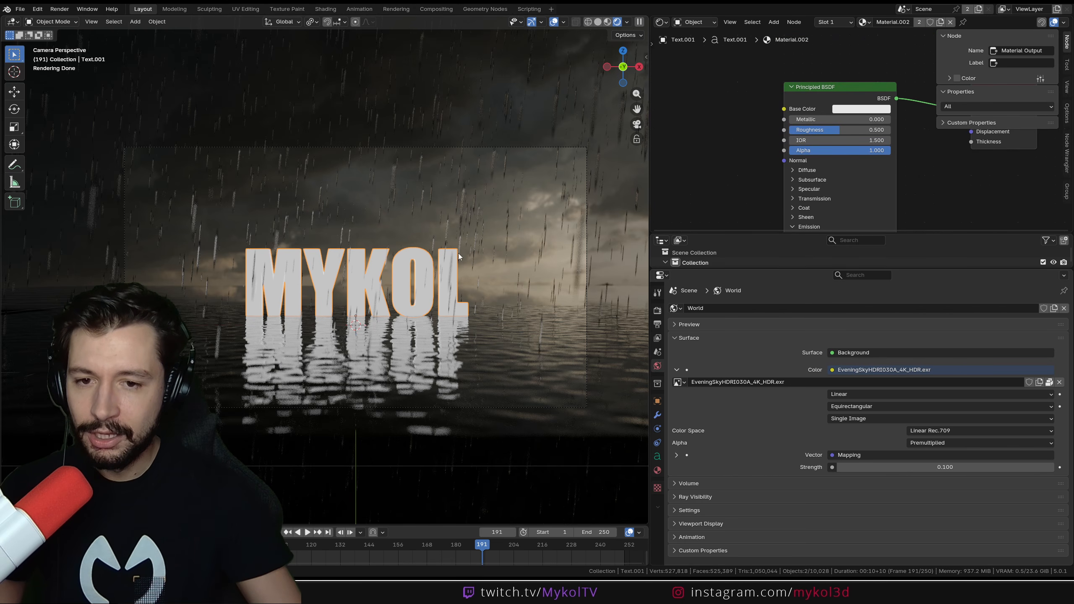
pyautogui.moveTo(742, 196); pyautogui.dragTo(741, 154, button='middle')
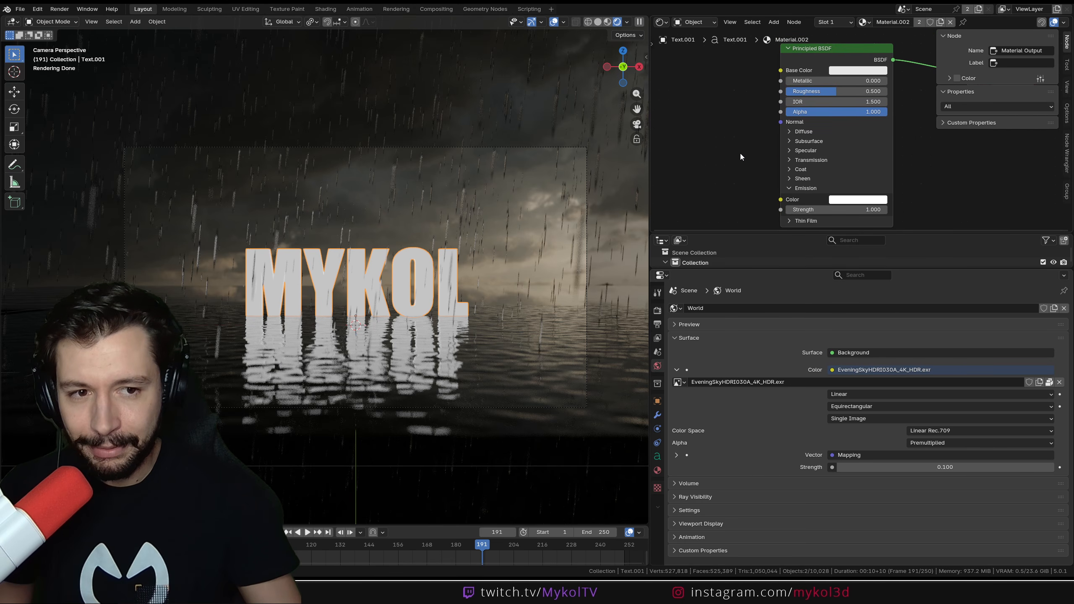
pyautogui.click(794, 151)
pyautogui.moveTo(662, 569)
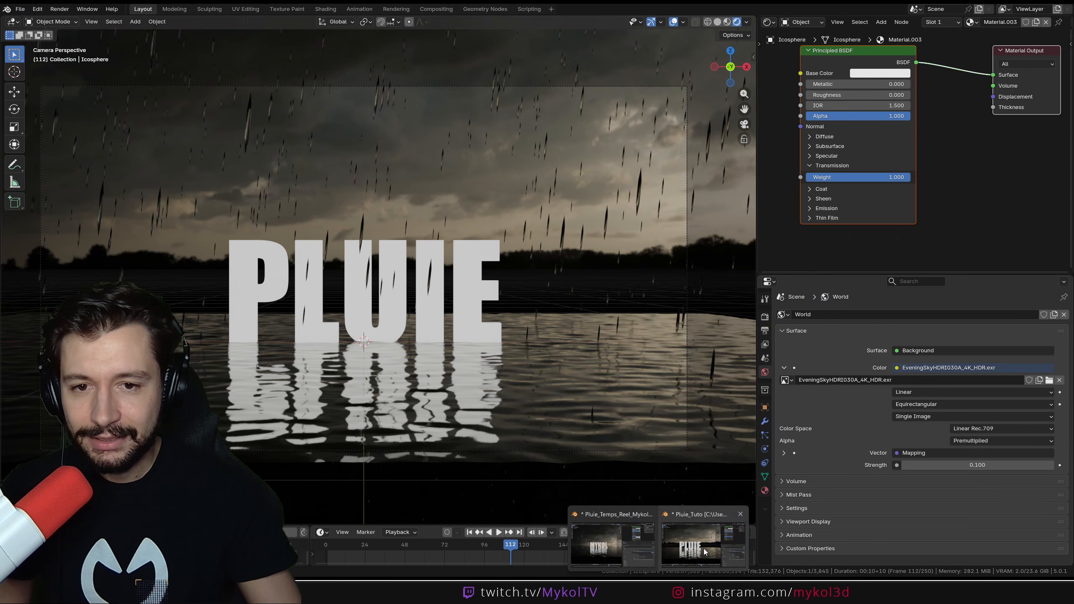
# Return to the Pluie_Tuto file, show the World shader nodes and try tilting the sky's Mapping rotation on X.
pyautogui.click(697, 547)
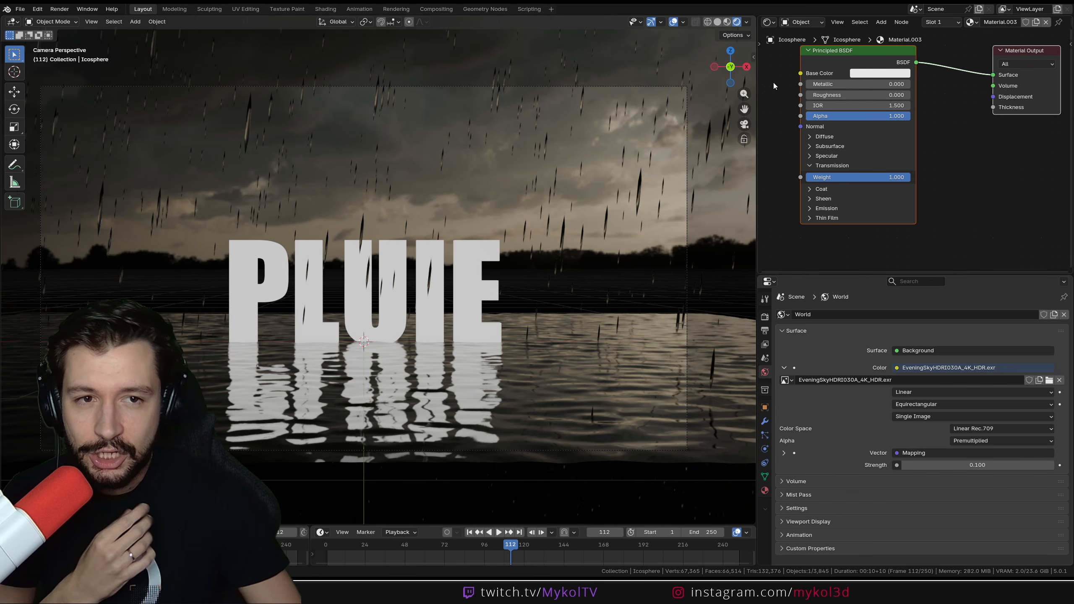
pyautogui.click(802, 21)
pyautogui.click(799, 59)
pyautogui.moveTo(906, 168); pyautogui.dragTo(935, 156, button='middle')
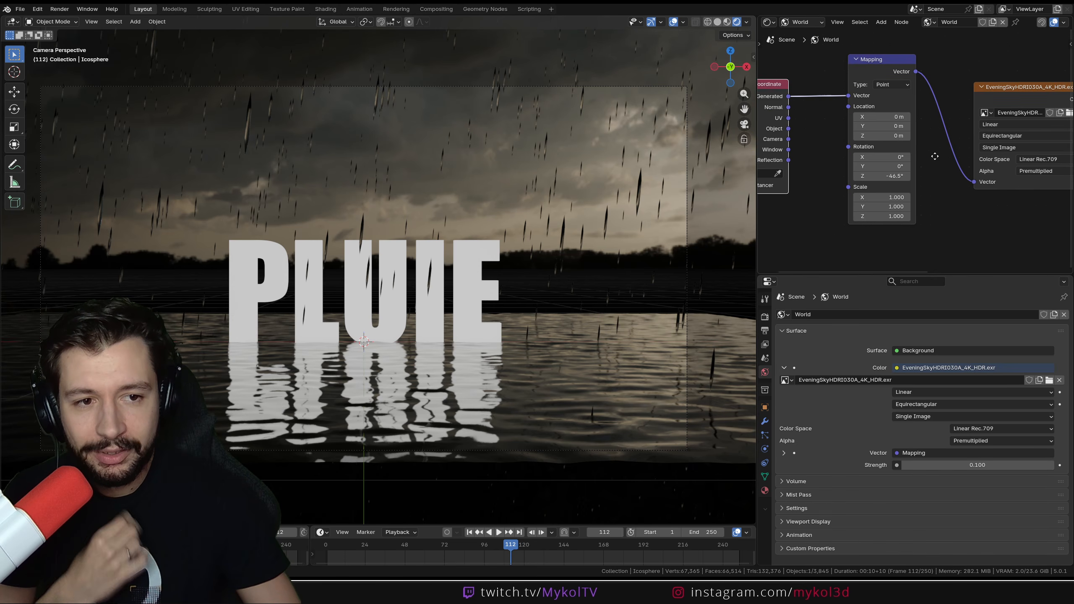
pyautogui.scroll(1, 935, 156)
pyautogui.moveTo(882, 157)
pyautogui.keyDown('shift'); pyautogui.mouseDown()
pyautogui.moveTo(907, 157)
pyautogui.moveTo(892, 157)
pyautogui.mouseUp(); pyautogui.keyUp('shift')
pyautogui.hotkey('ctrl', 'z')
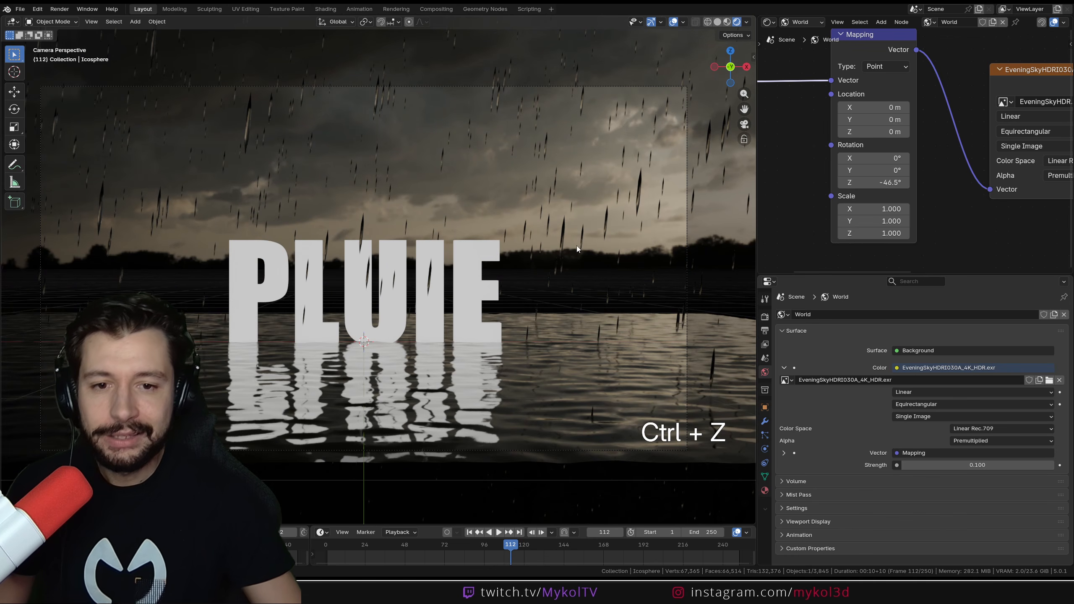
# Duplicate the water plane and move the copy about 5.7 m along Y, behind the PLUIE text.
pyautogui.click(546, 383)
pyautogui.hotkey('shift', 'd')
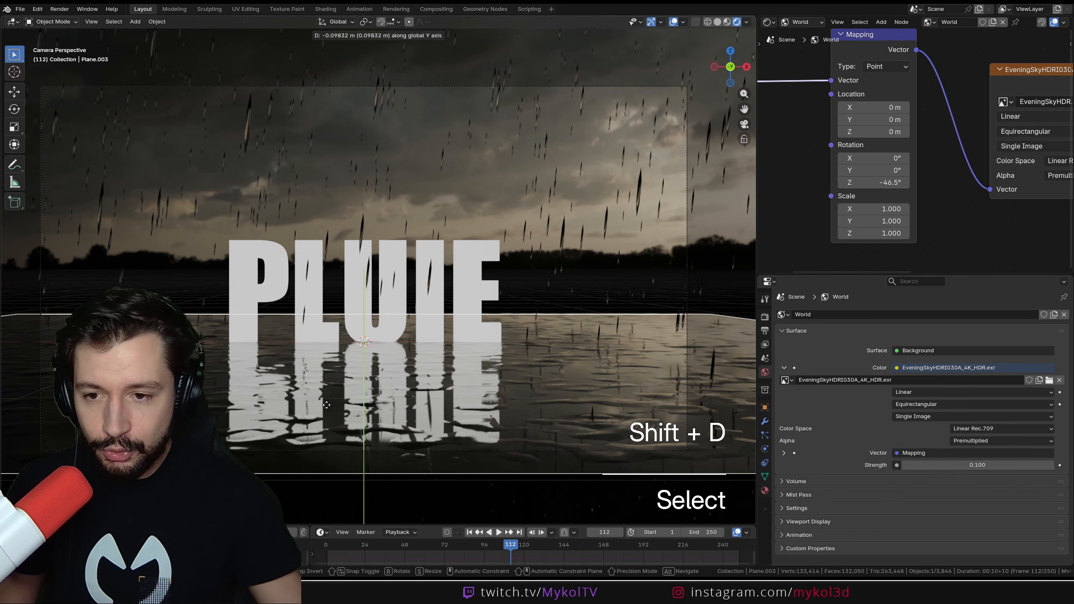
pyautogui.press('x')
pyautogui.press('Escape')
pyautogui.moveTo(339, 287); pyautogui.dragTo(459, 385, button='middle')
pyautogui.press('g')
pyautogui.press('y')
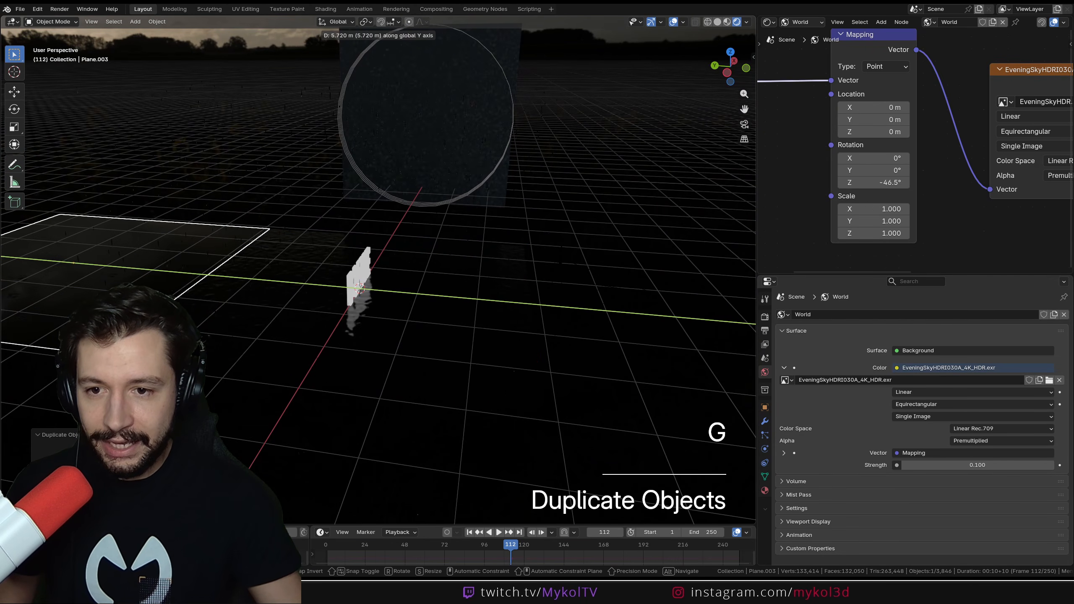
pyautogui.click(198, 327)
pyautogui.press('KP_0')
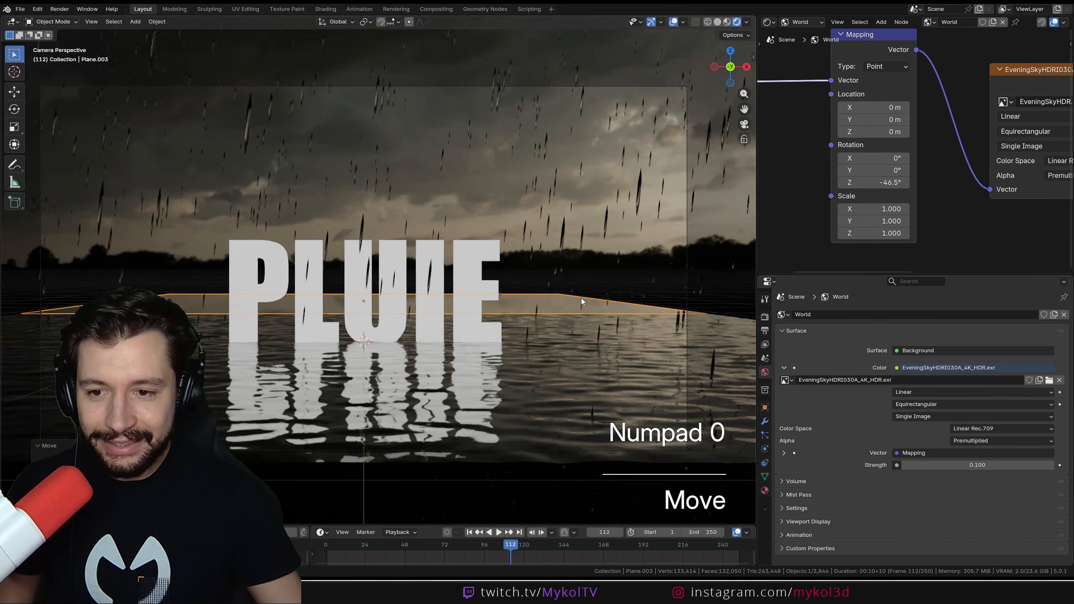
# Stretch the duplicated water plane along X and Y, and move it about 5.7 m along Y.
pyautogui.scroll(-2, 638, 288)
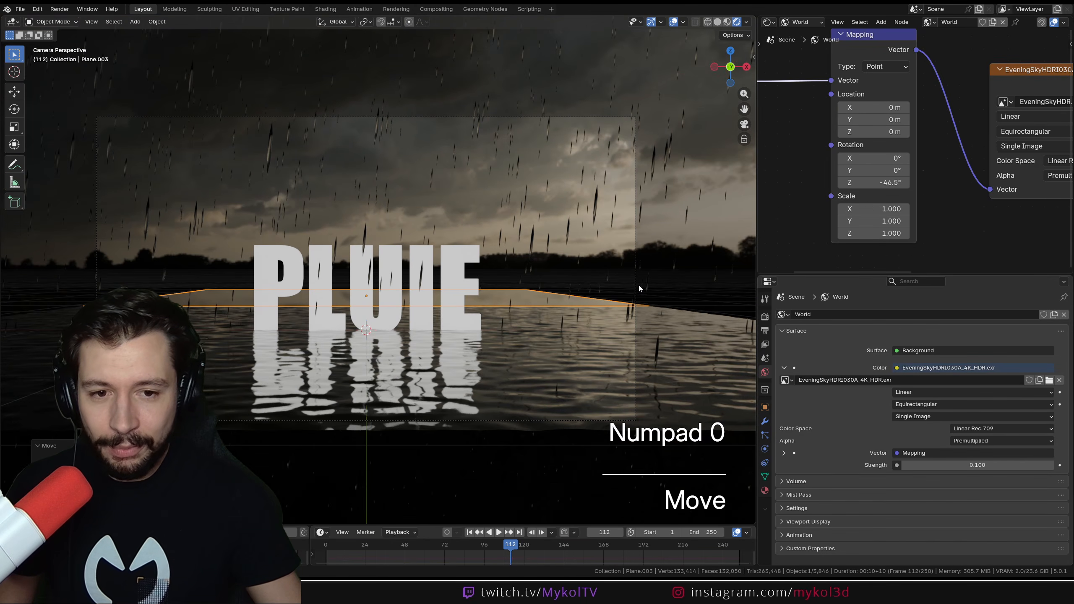
pyautogui.press('s')
pyautogui.press('x')
pyautogui.click(161, 268)
pyautogui.moveTo(229, 308); pyautogui.dragTo(372, 271, button='middle')
pyautogui.press('s')
pyautogui.press('y')
pyautogui.click(191, 314)
pyautogui.press('g')
pyautogui.press('y')
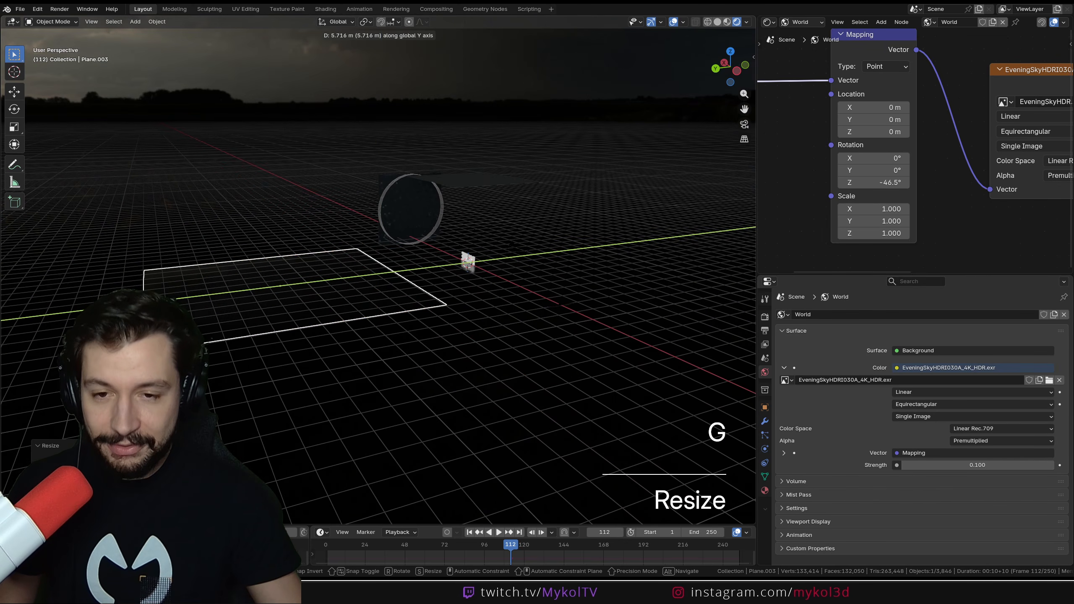
pyautogui.click(195, 313)
pyautogui.press('KP_0')
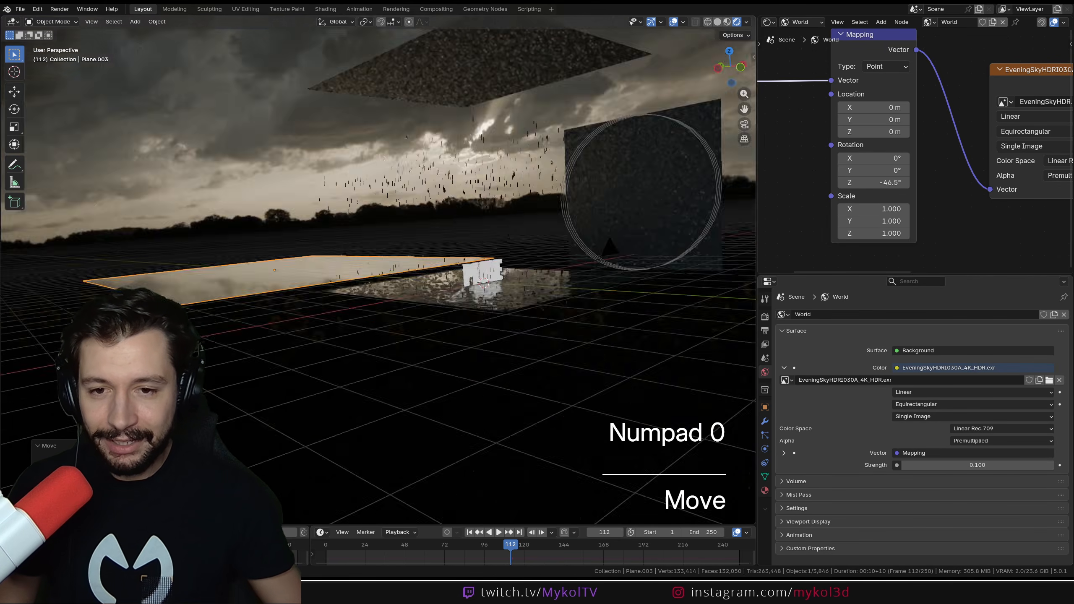
# Enlarge the duplicated plane, lower it along Z and shift it about 3.9 m along Y to extend the water toward the horizon.
pyautogui.press('s')
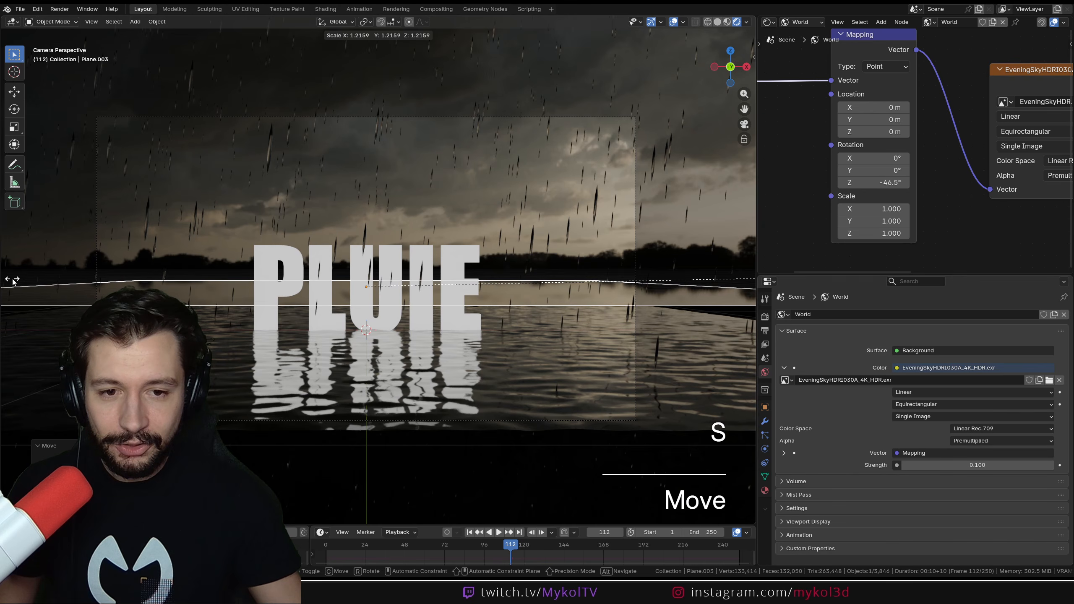
pyautogui.click(17, 291)
pyautogui.press('g')
pyautogui.press('z')
pyautogui.click(18, 291)
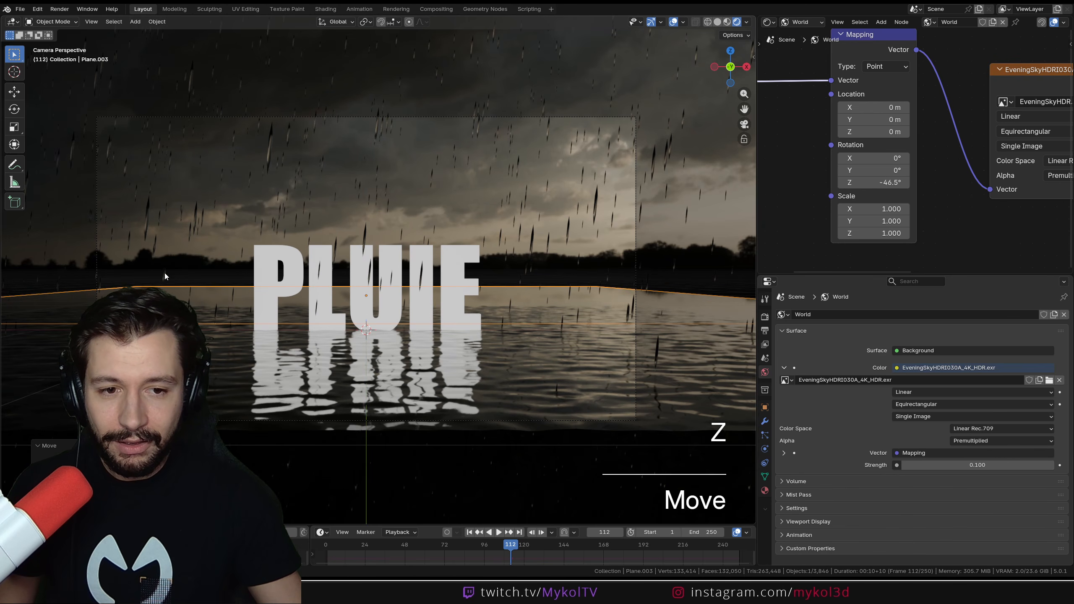
pyautogui.press('s')
pyautogui.click(619, 271)
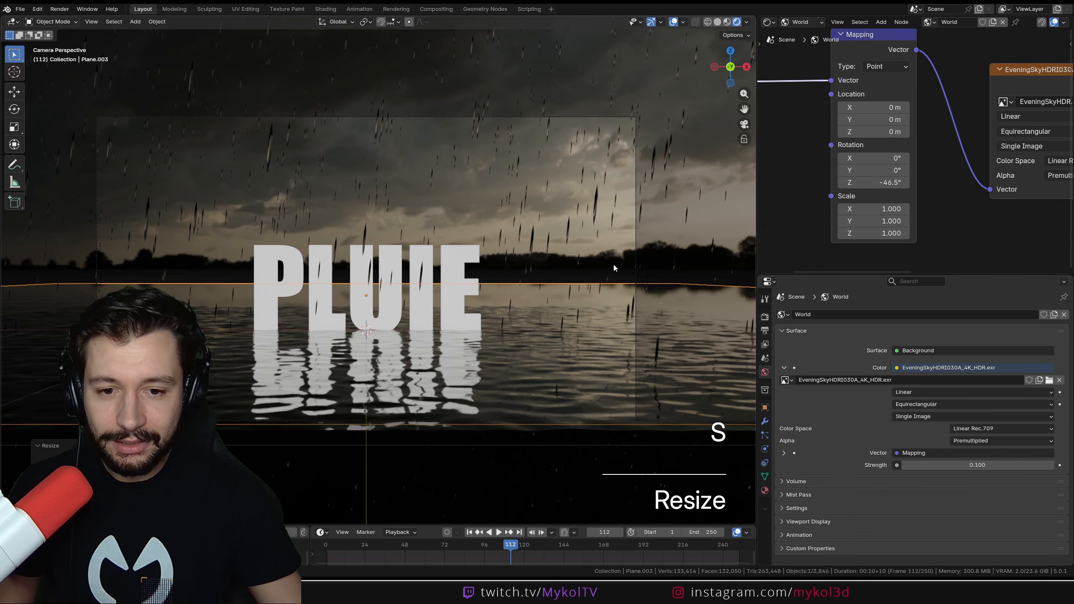
pyautogui.press('g')
pyautogui.press('y')
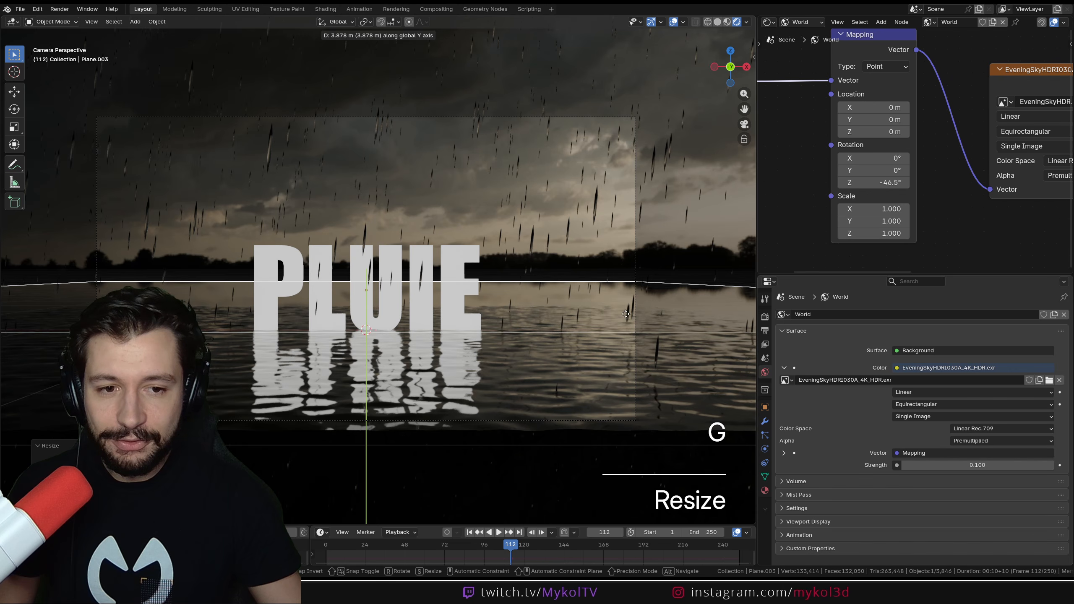
pyautogui.click(622, 317)
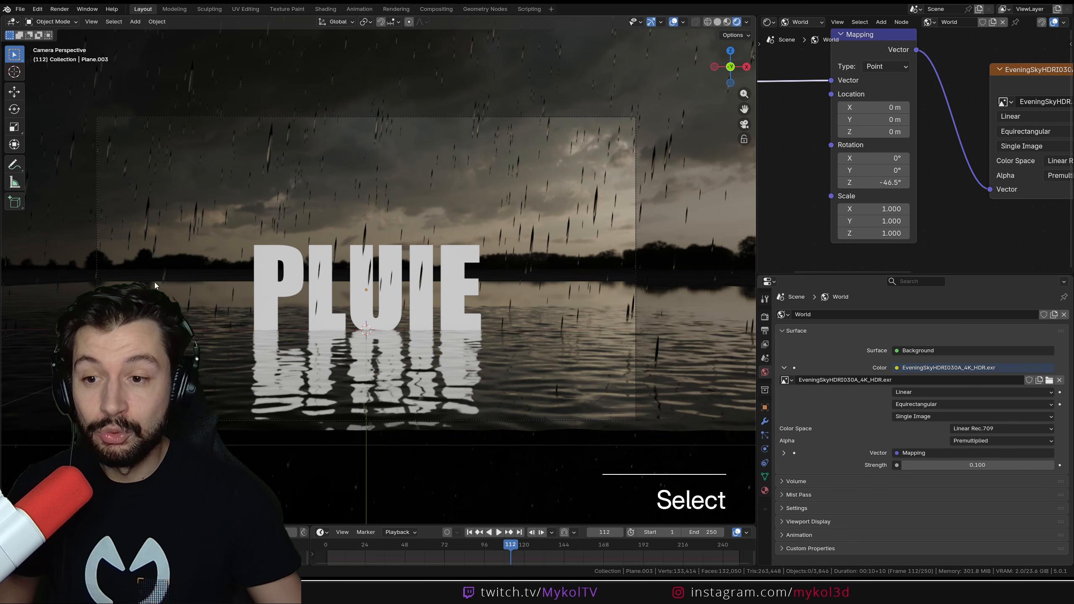
pyautogui.scroll(1, 467, 318)
pyautogui.click(467, 318)
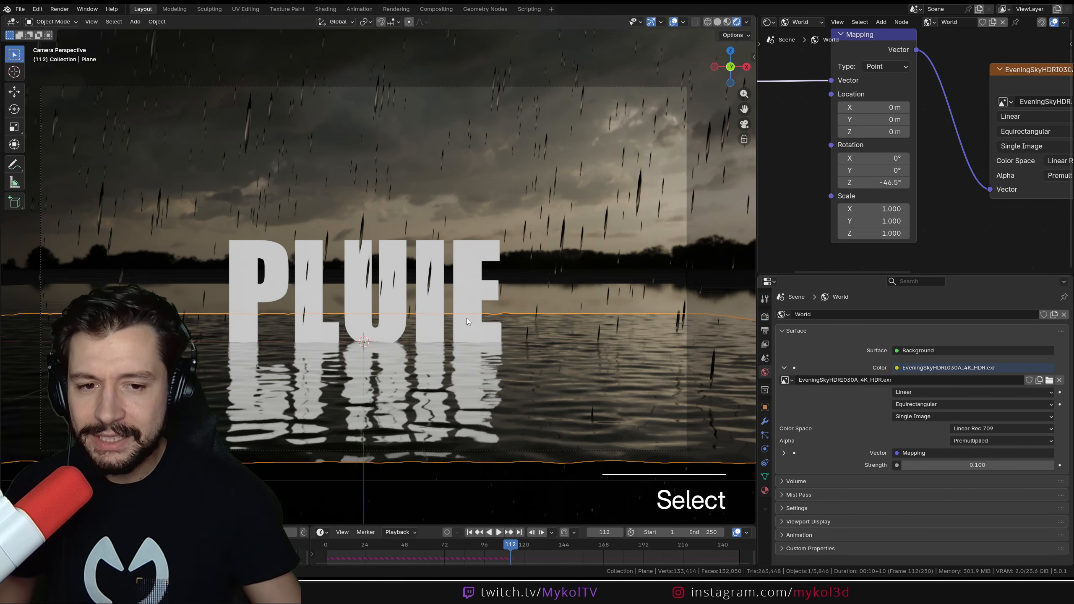
pyautogui.scroll(2, 467, 318)
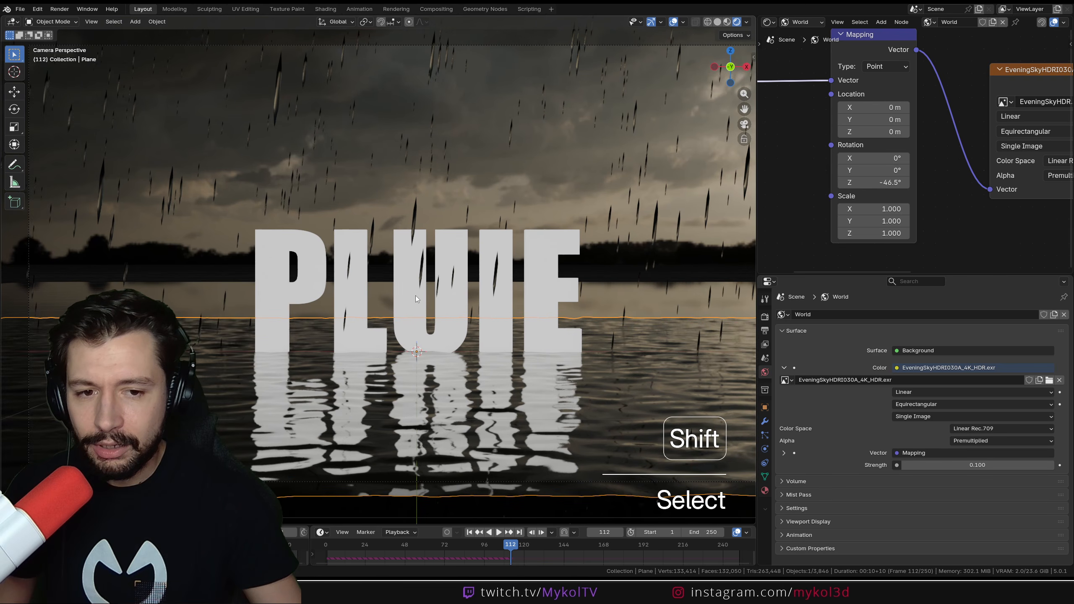
pyautogui.click(286, 172)
pyautogui.hotkey('shift', 'l')
pyautogui.click(201, 245)
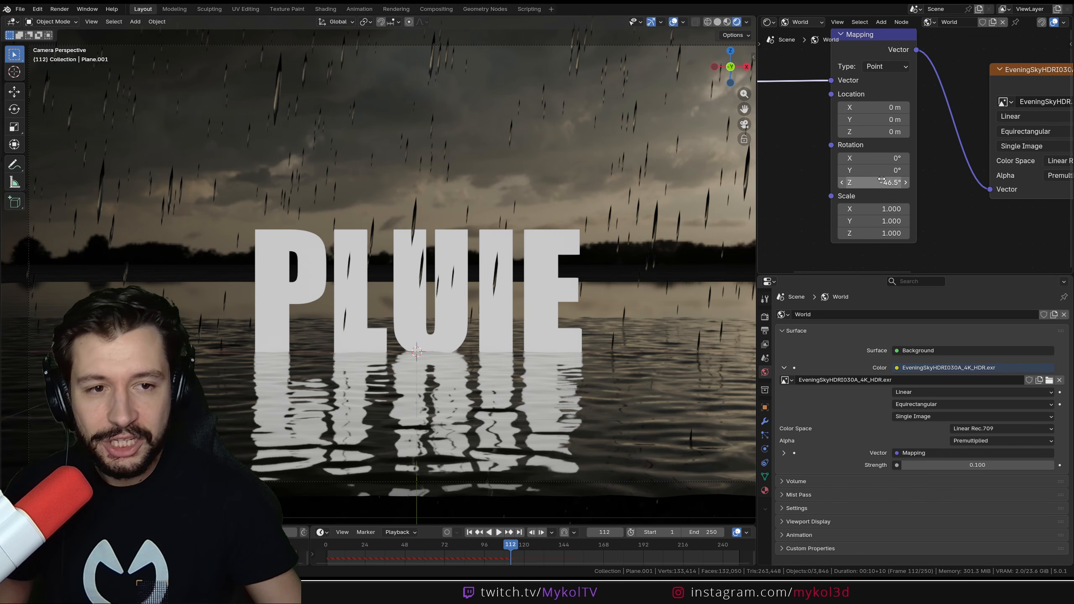
# Set the sky Mapping's X rotation to 2.8°, and show the distant water plane's material nodes.
pyautogui.moveTo(804, 203); pyautogui.dragTo(822, 216, button='middle')
pyautogui.keyDown('shift'); pyautogui.moveTo(880, 170); pyautogui.dragTo(919, 170); pyautogui.keyUp('shift')
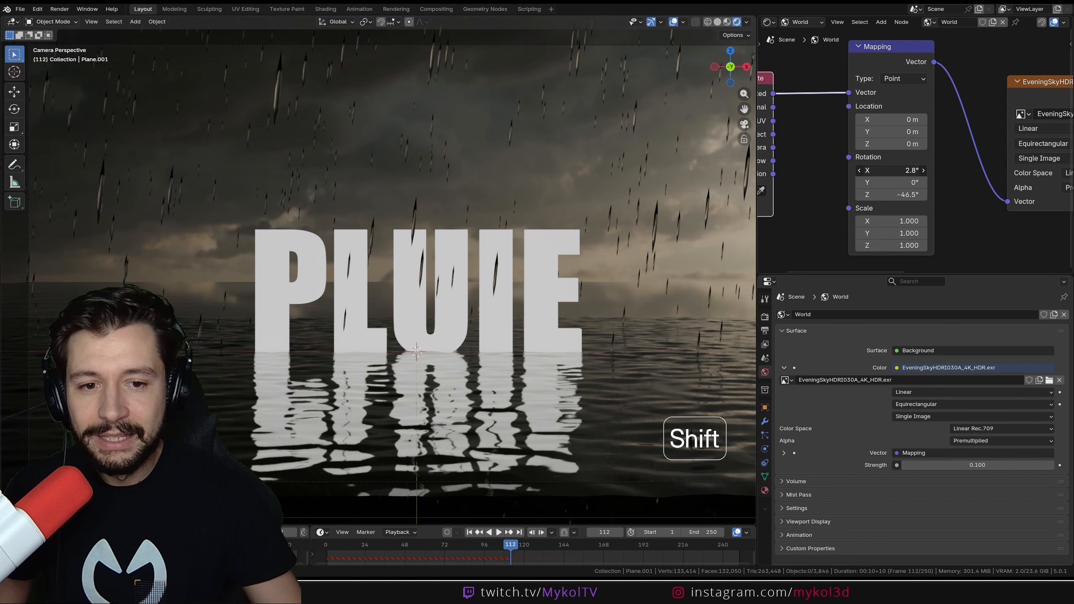
pyautogui.click(704, 258)
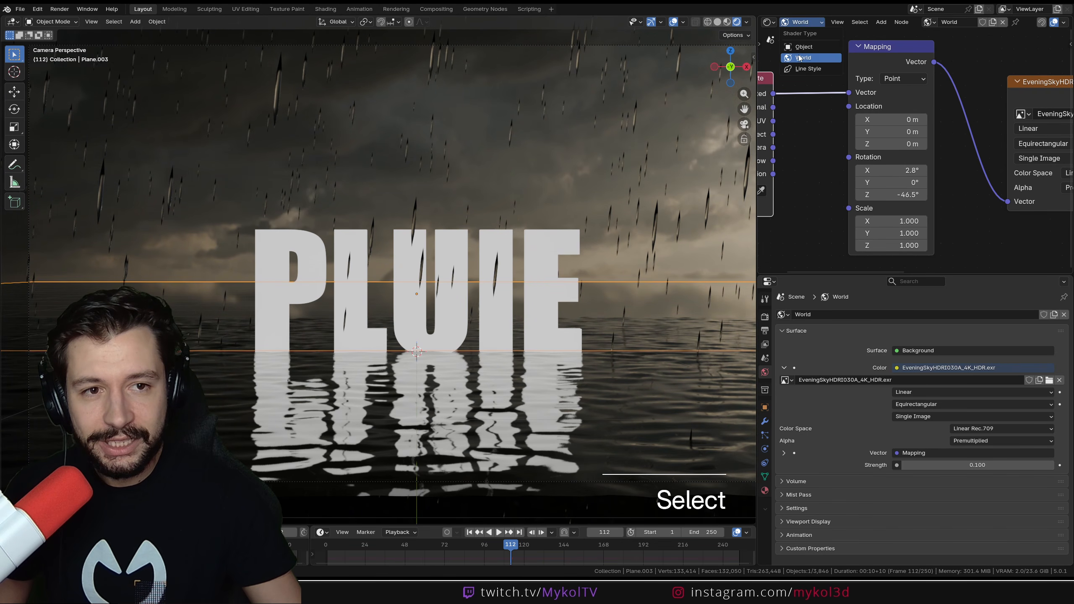
pyautogui.click(804, 46)
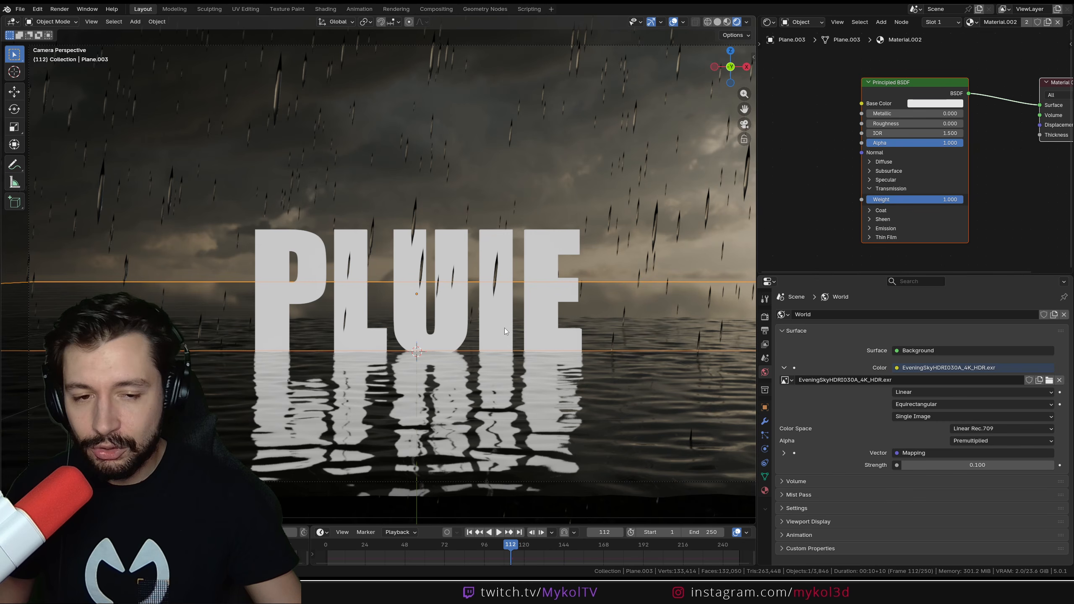
# Switch to the Pluie_Temps_Reel file with the MYKOL text and set its render engine to EEVEE.
pyautogui.click(622, 545)
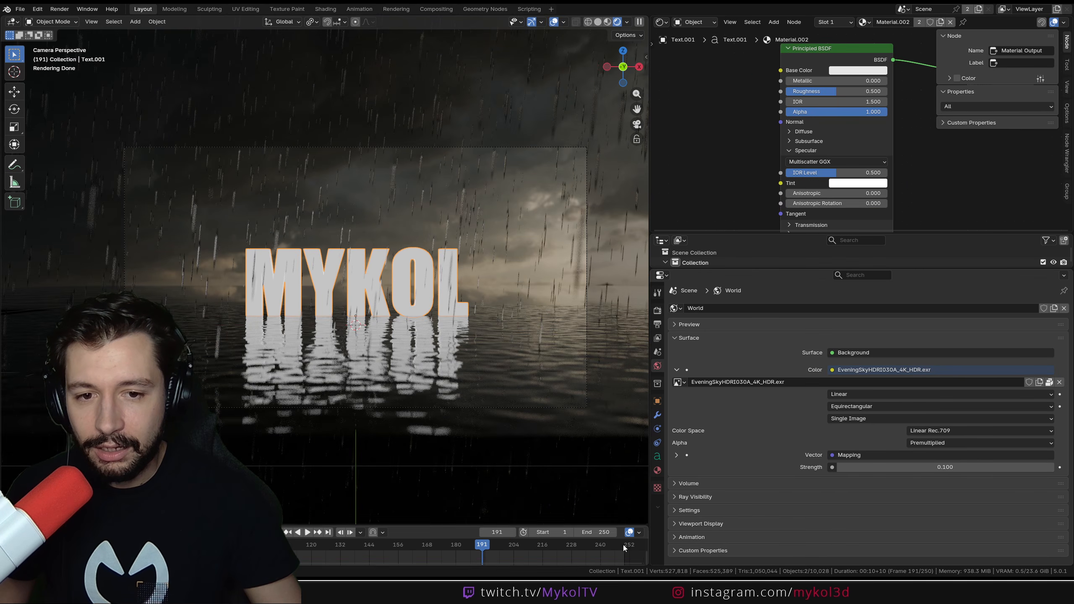
pyautogui.scroll(2, 398, 364)
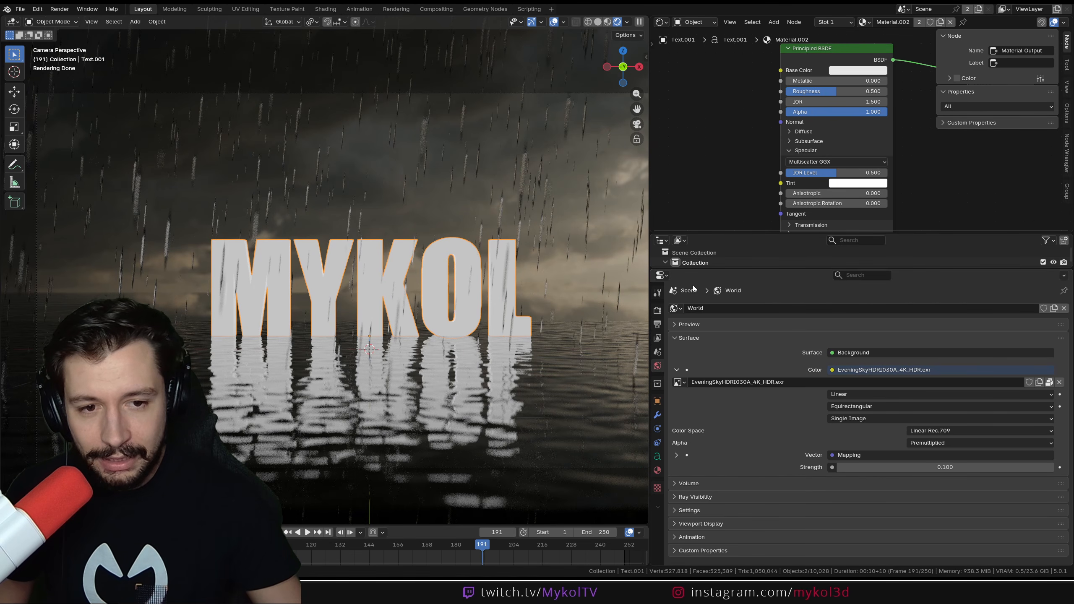
pyautogui.click(657, 310)
pyautogui.click(843, 308)
pyautogui.click(852, 320)
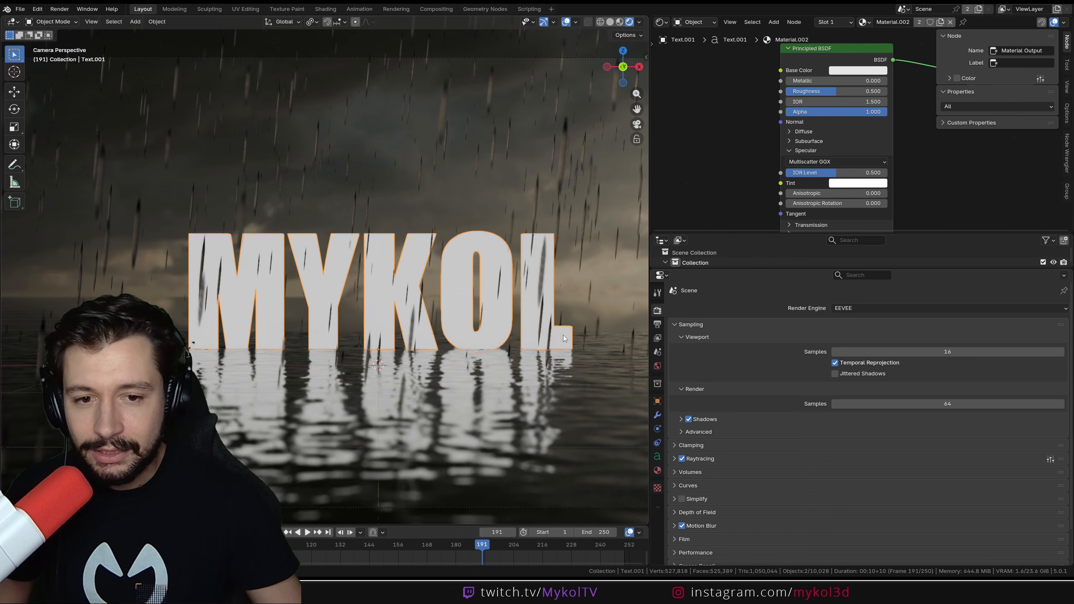
# Examine the near and distant water planes and their shared material in the MYKOL scene, from an orbited view and through the camera.
pyautogui.click(614, 336)
pyautogui.scroll(-1, 520, 335)
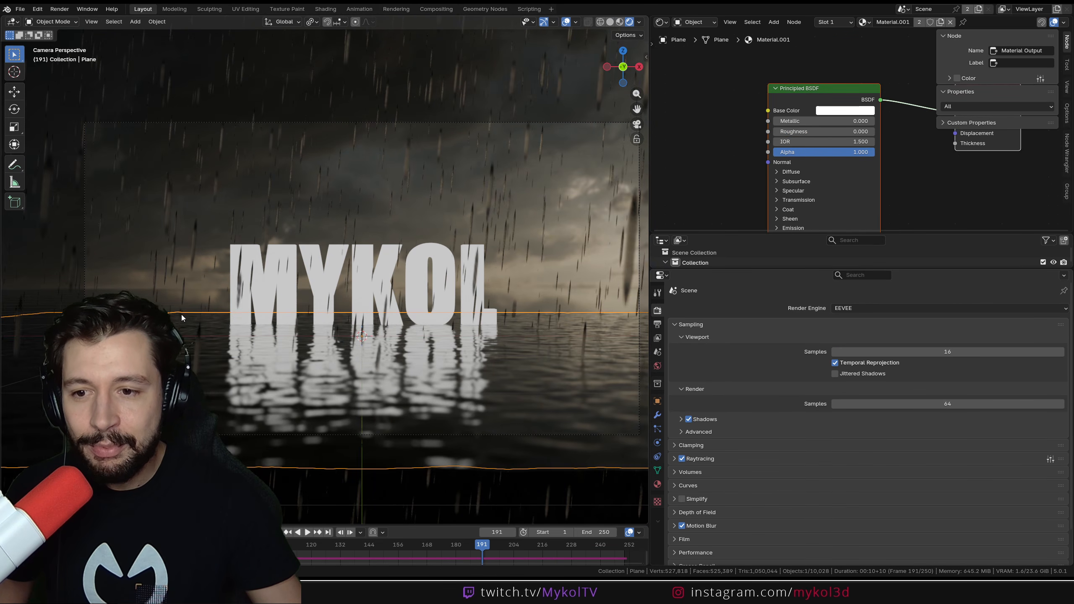
pyautogui.moveTo(540, 324); pyautogui.dragTo(413, 343, button='middle')
pyautogui.scroll(-3, 398, 349)
pyautogui.click(264, 281)
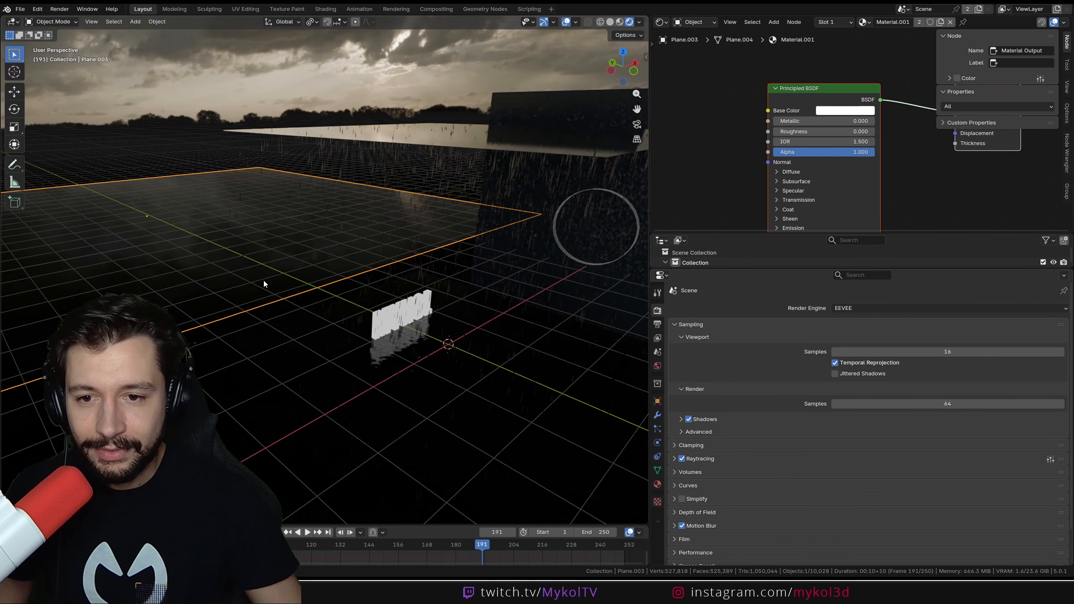
pyautogui.moveTo(263, 281); pyautogui.dragTo(348, 273, button='middle')
pyautogui.moveTo(204, 315); pyautogui.dragTo(258, 306, button='middle')
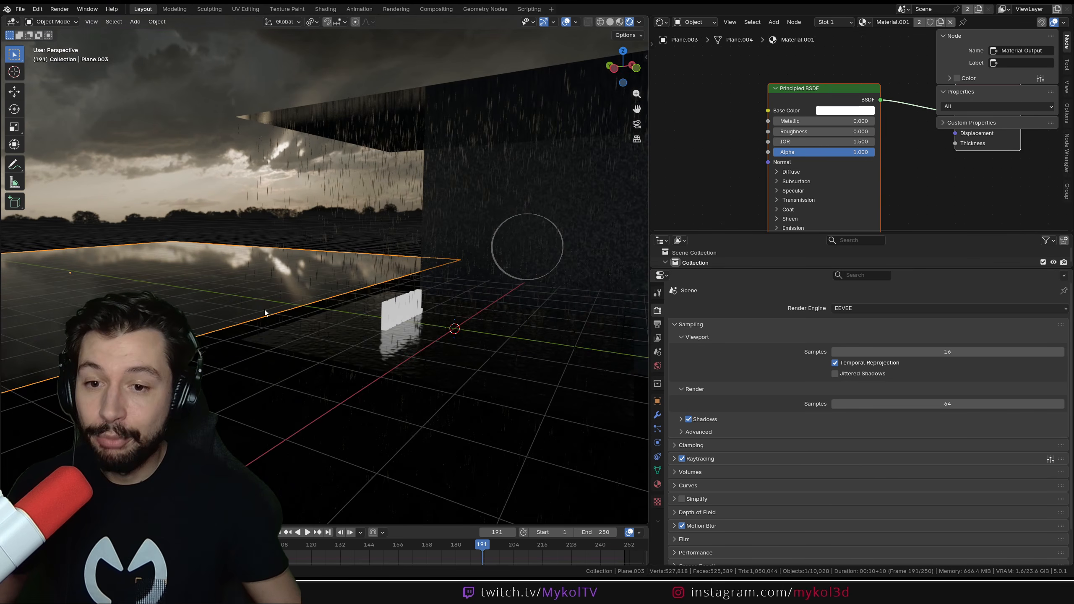
pyautogui.press('KP_0')
pyautogui.scroll(1, 264, 312)
pyautogui.click(566, 321)
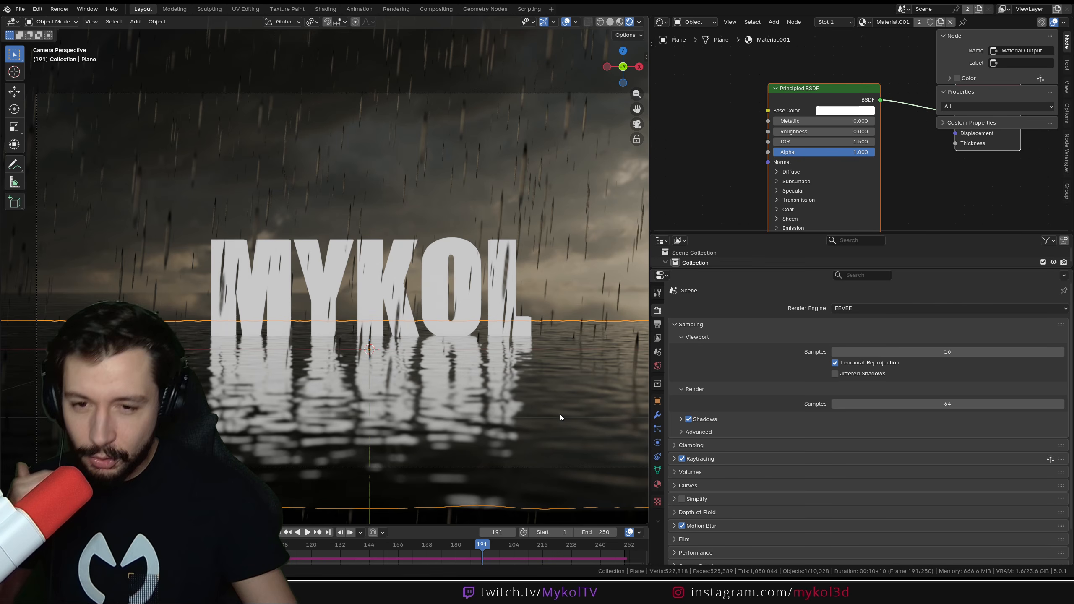
# Return to the Pluie_Tuto file, widen the shader and properties editors and give the properties more height.
pyautogui.hotkey('alt', 'Tab')
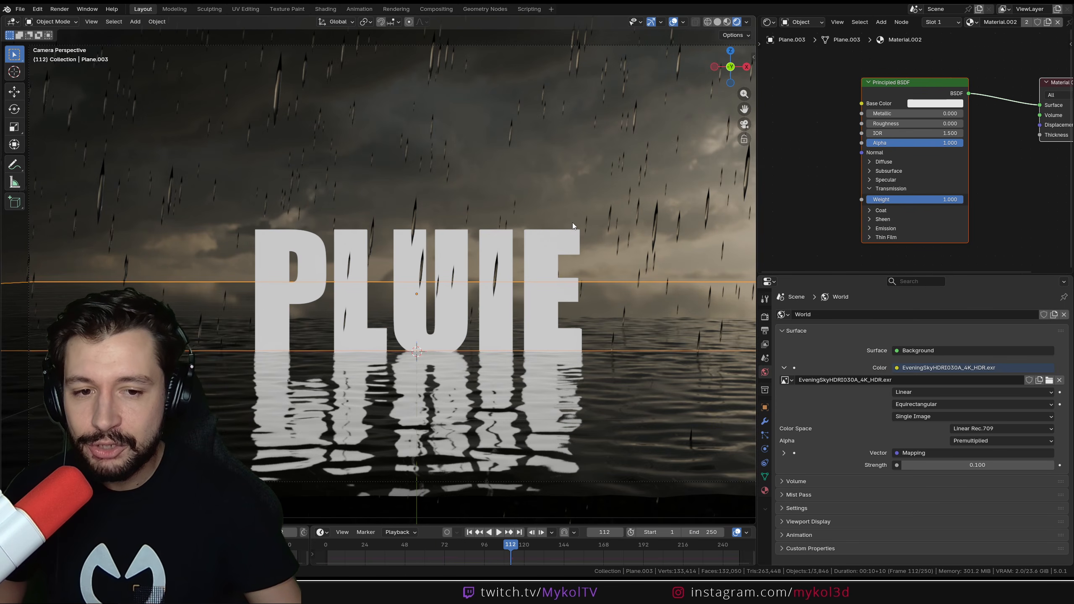
pyautogui.click(599, 281)
pyautogui.scroll(-3, 485, 311)
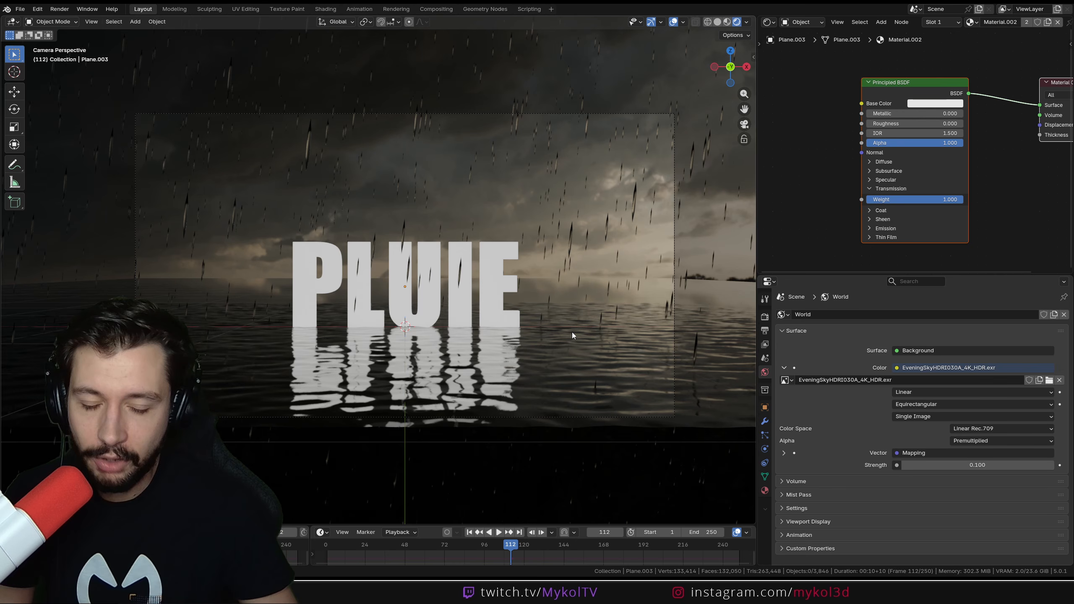
pyautogui.moveTo(757, 242); pyautogui.dragTo(658, 254)
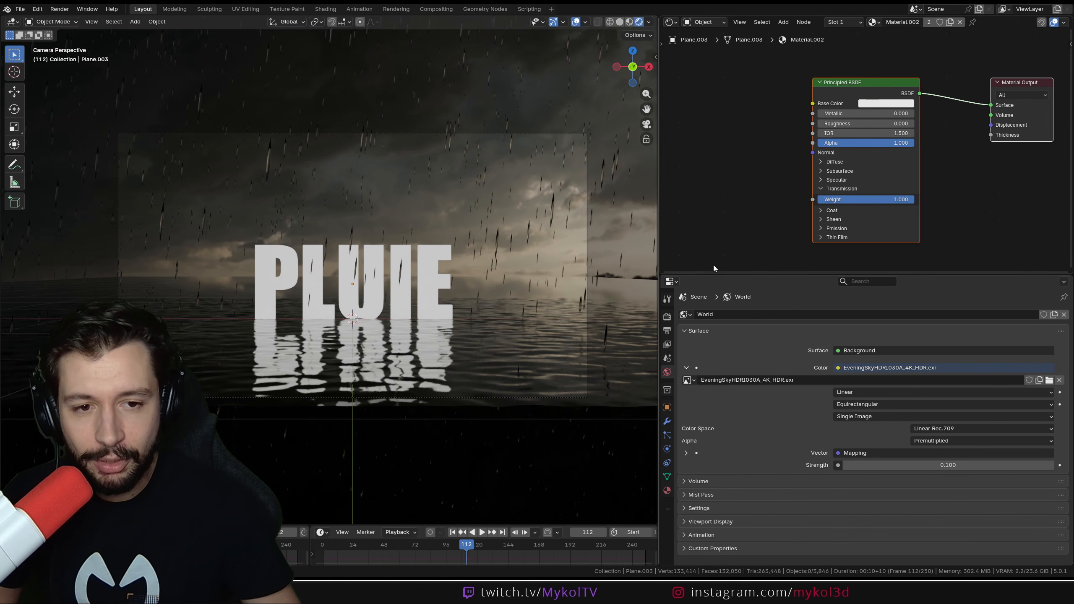
pyautogui.moveTo(736, 275); pyautogui.dragTo(738, 215)
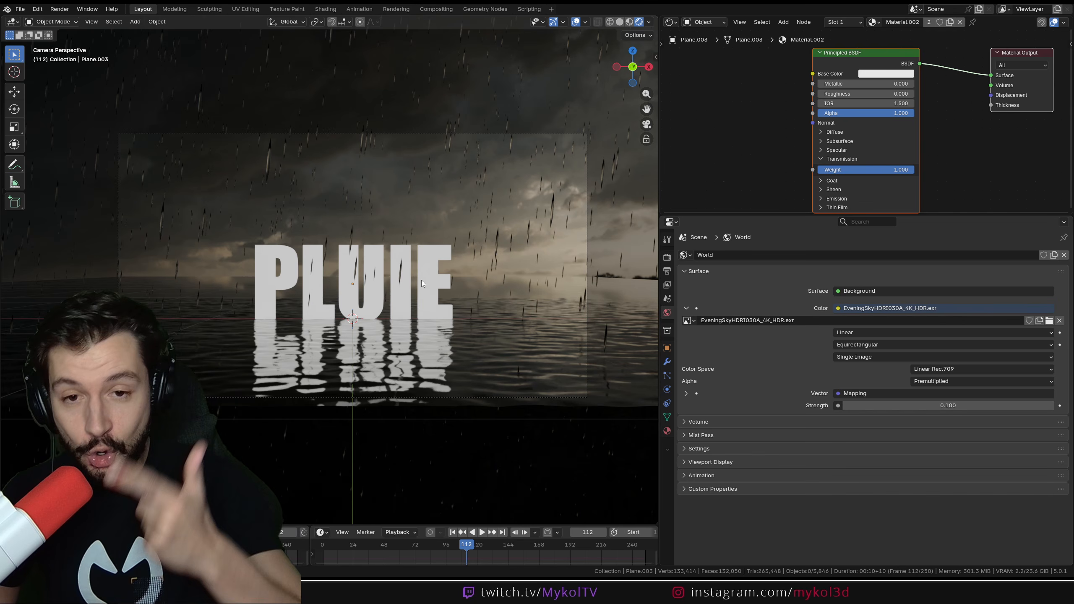
# Switch the render engine to Cycles with GPU Compute as the device and preview the PLUIE scene through the camera.
pyautogui.click(667, 257)
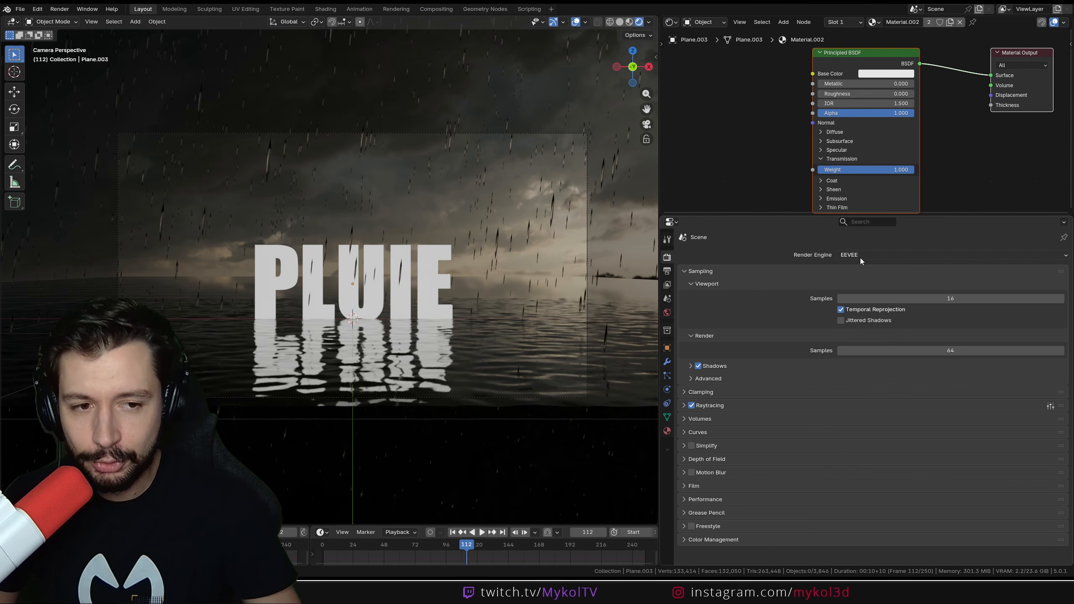
pyautogui.click(860, 256)
pyautogui.click(876, 270)
pyautogui.click(876, 270)
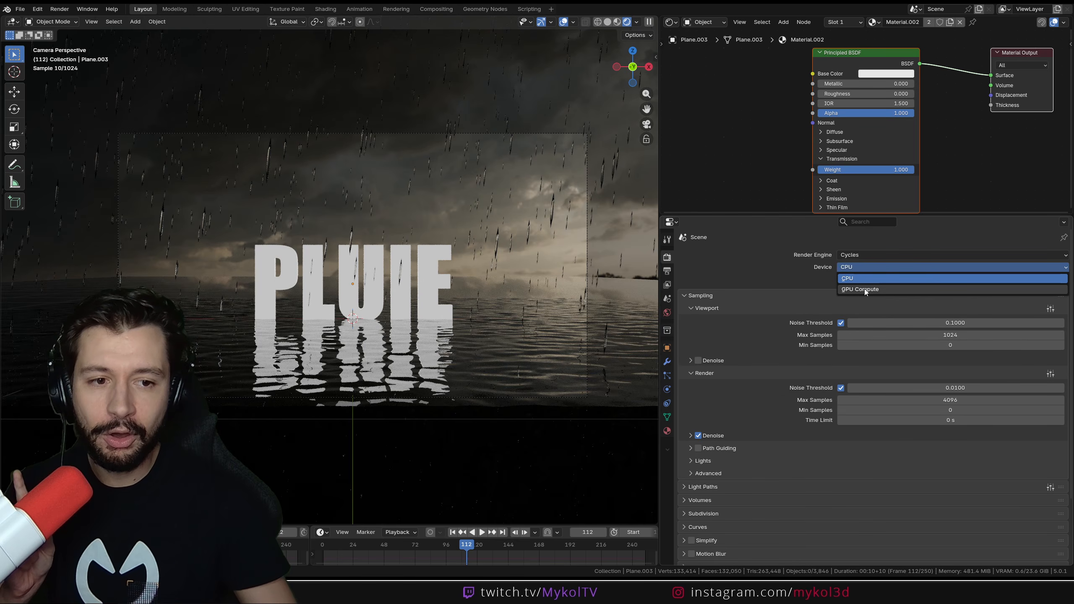
pyautogui.click(880, 289)
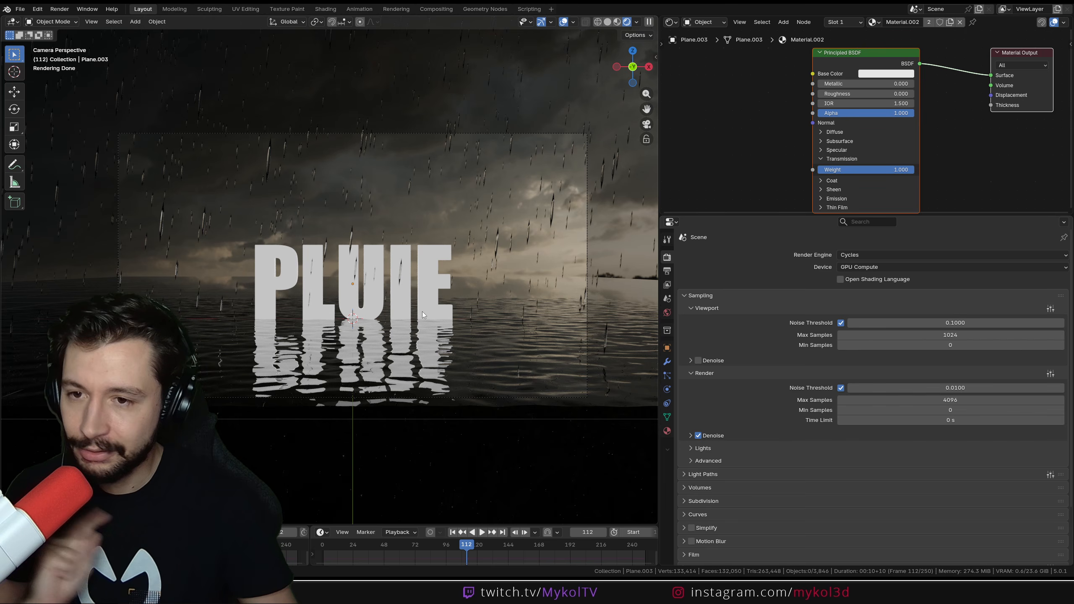
pyautogui.scroll(2, 422, 312)
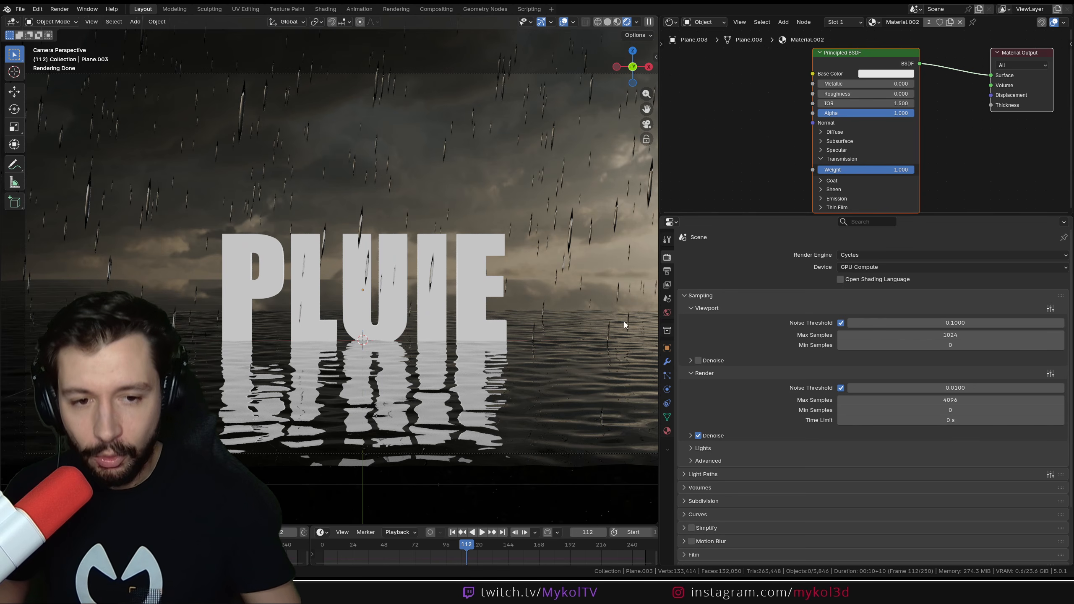
# Widen the 3D viewport and enable Motion Blur in the Cycles render settings.
pyautogui.moveTo(657, 196); pyautogui.dragTo(756, 212)
pyautogui.scroll(-2, 568, 285)
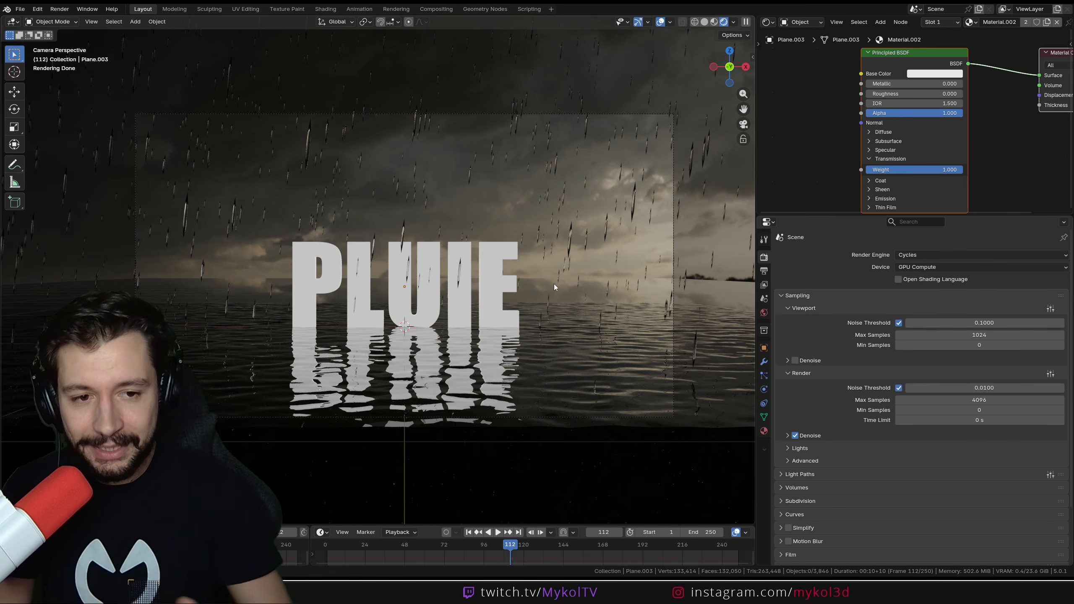
pyautogui.scroll(-3, 828, 410)
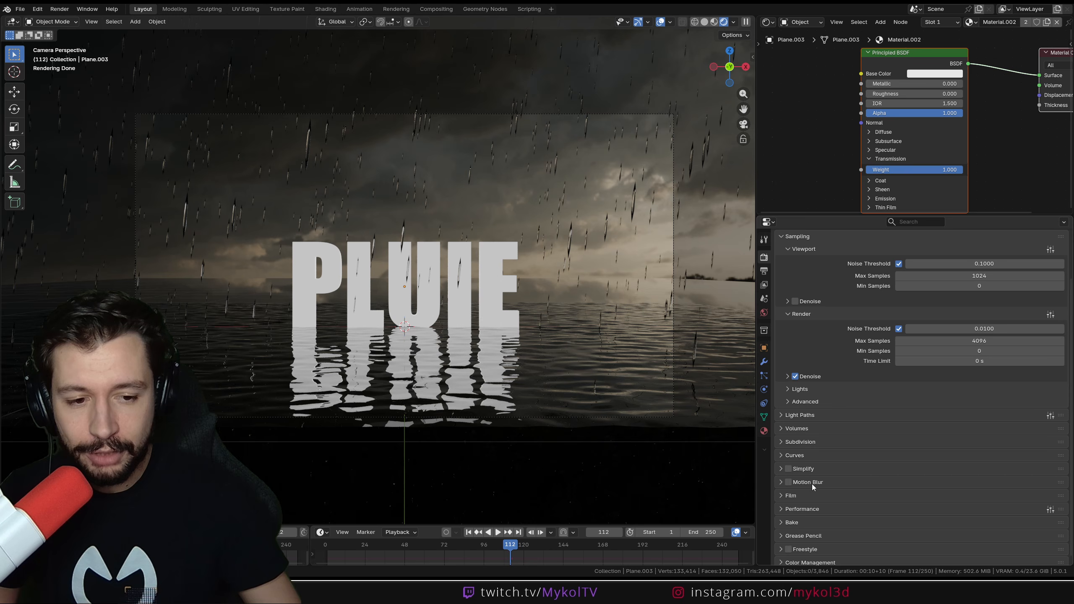
pyautogui.click(781, 483)
pyautogui.click(789, 483)
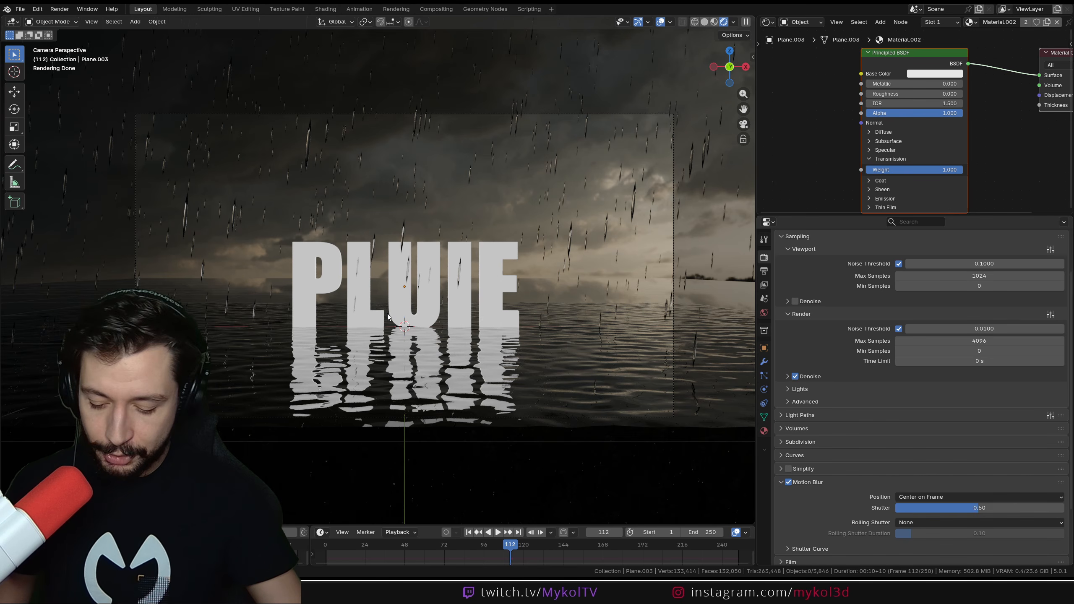
# Switch the viewport to solid shading and render frame 112 with motion blur.
pyautogui.press('z')
pyautogui.click(474, 317)
pyautogui.press('F12')
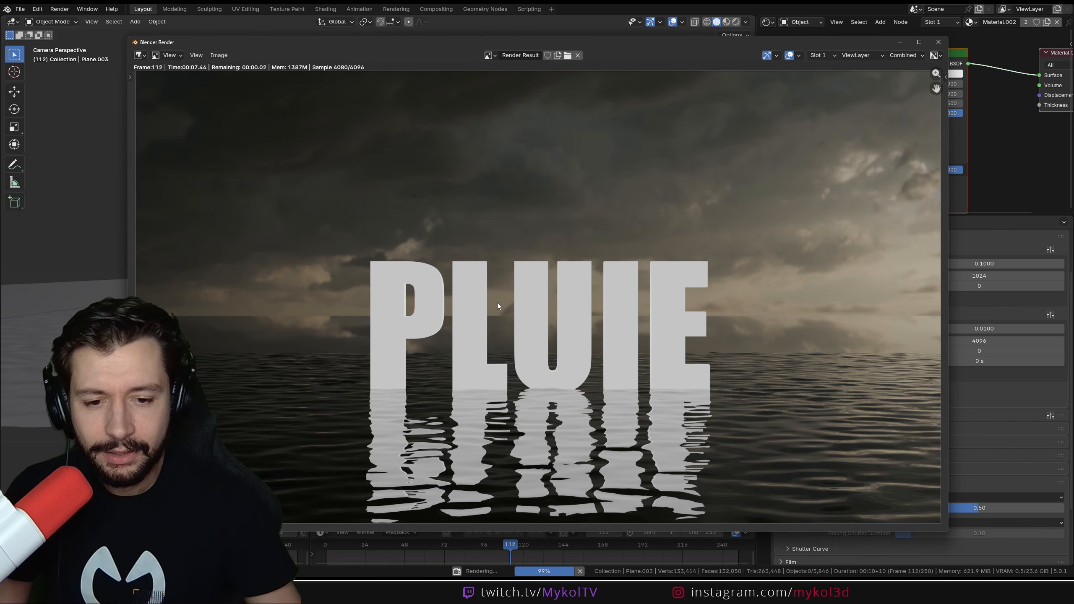
pyautogui.click(938, 42)
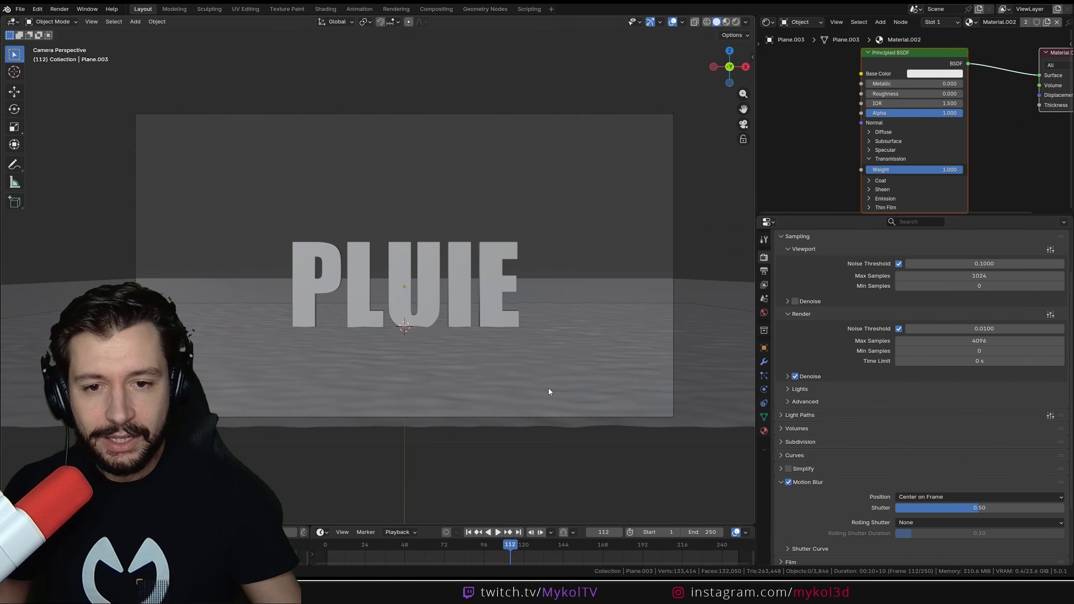
# Replay the rain animation from the start, settle on frame 89 and render that frame.
pyautogui.click(468, 533)
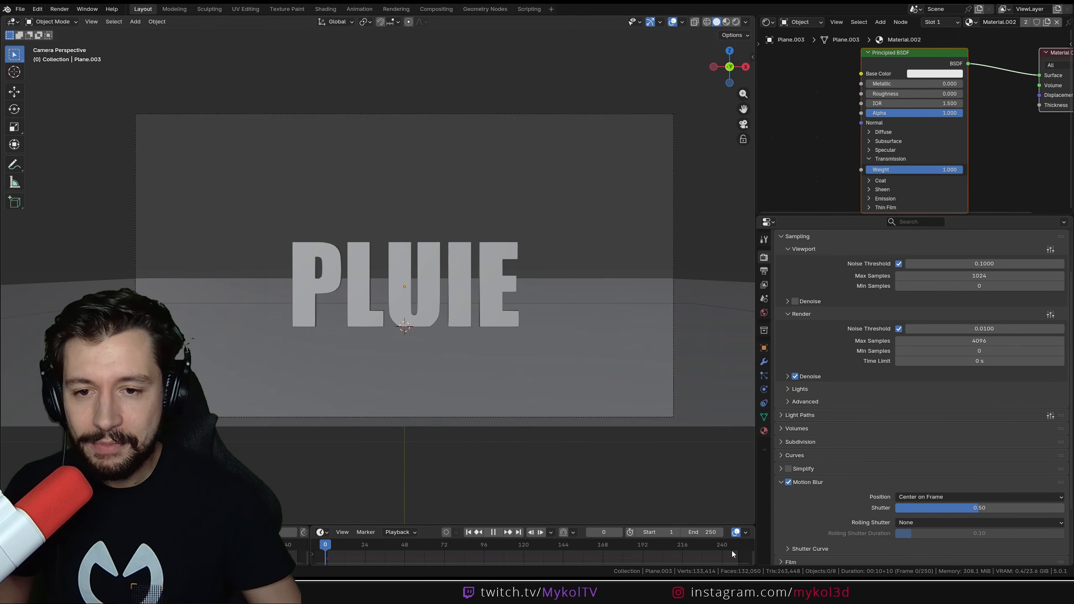
pyautogui.press('space')
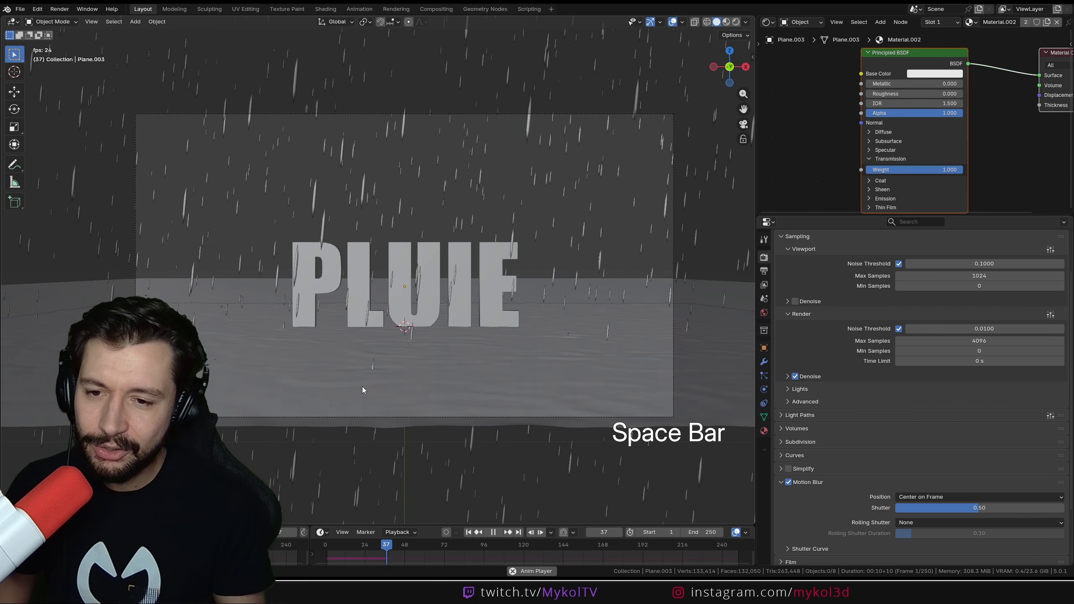
pyautogui.press('space')
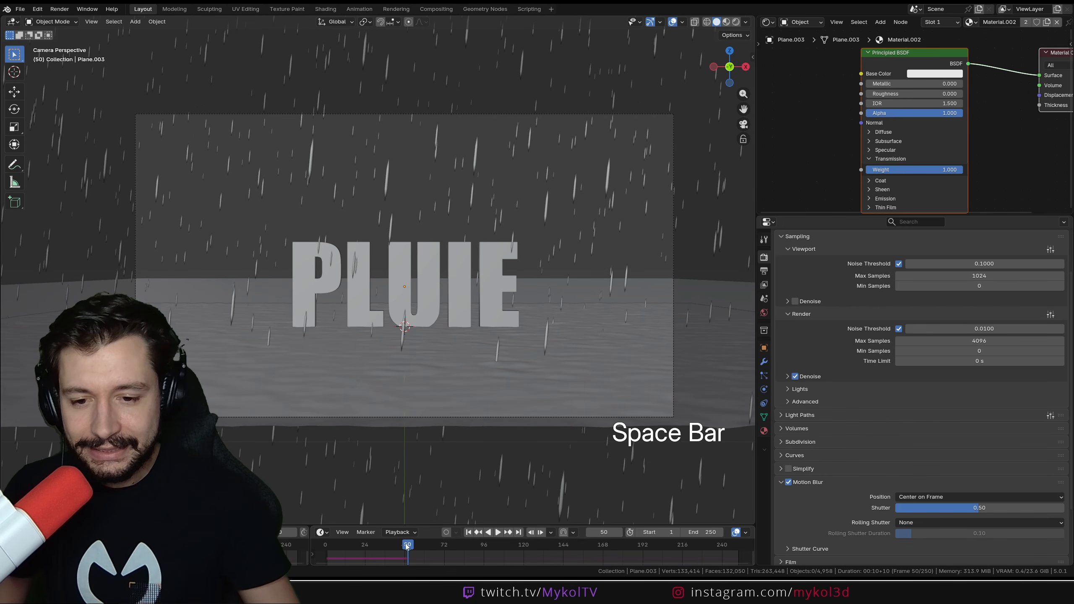
pyautogui.moveTo(407, 547); pyautogui.dragTo(480, 556)
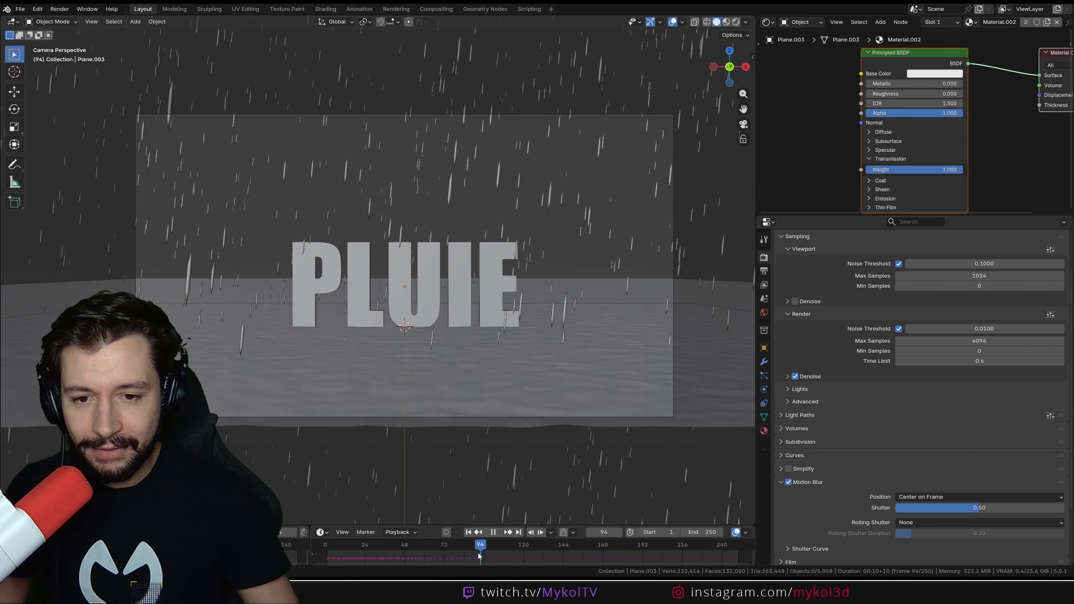
pyautogui.press('Escape')
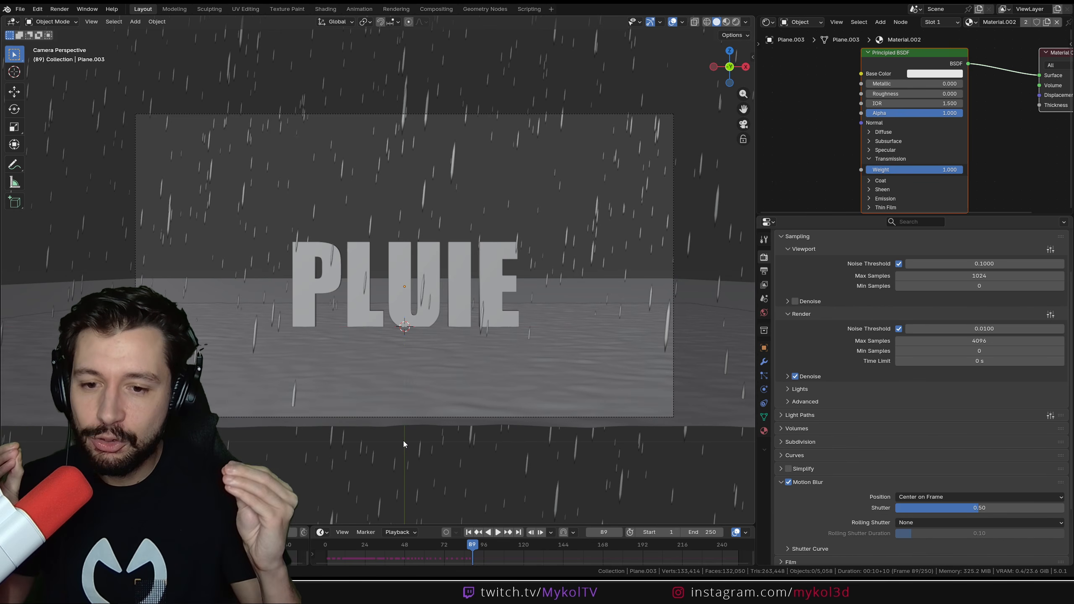
pyautogui.press('F12')
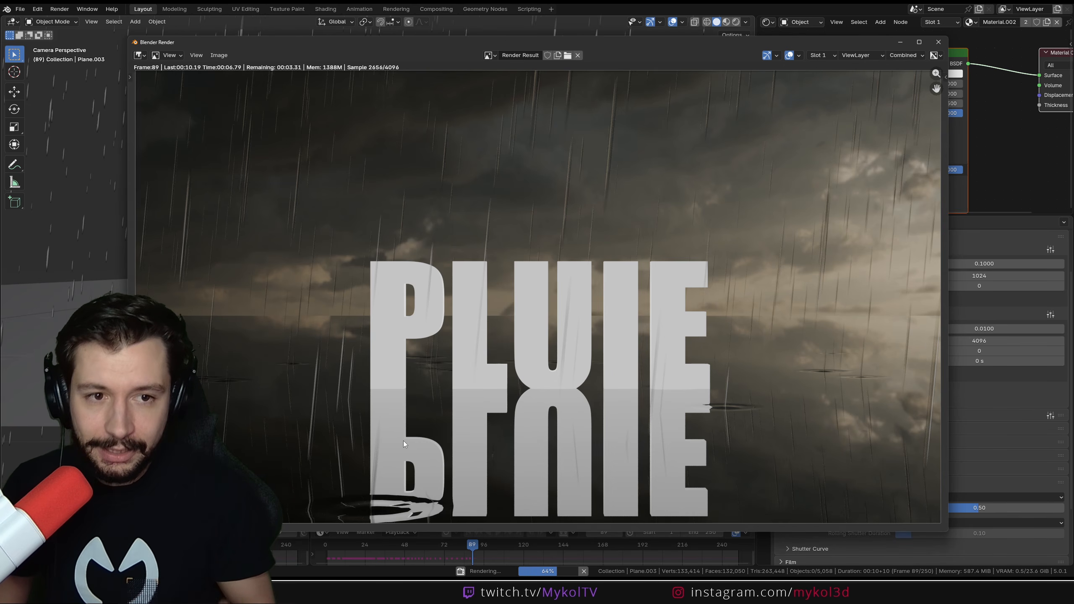
pyautogui.press('Escape')
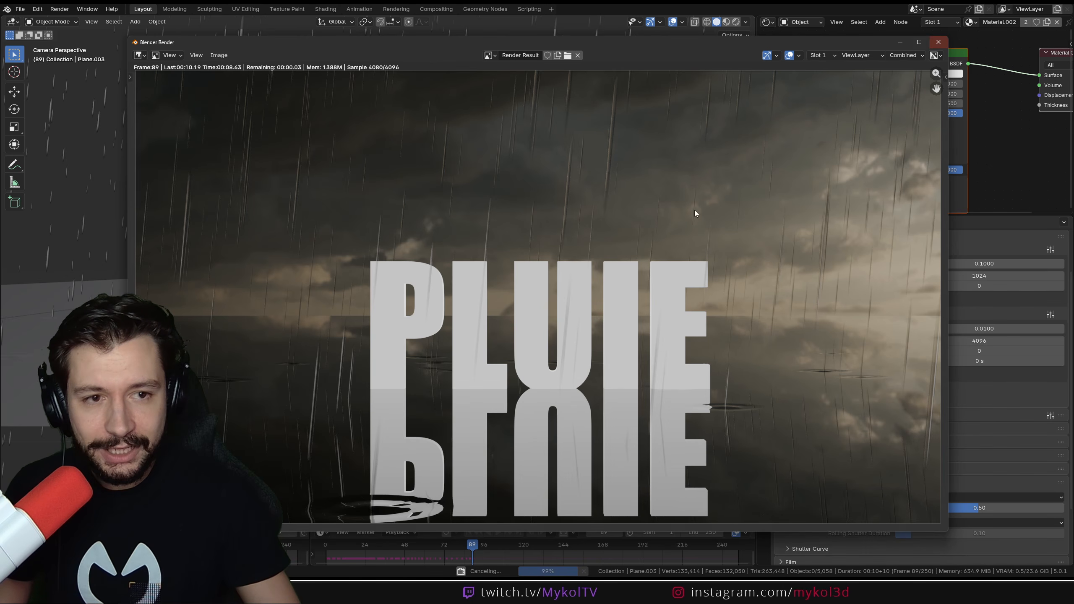
pyautogui.press('Escape')
# Go to frame 60 and render it to check the rain streaks and water ripples.
pyautogui.moveTo(470, 547); pyautogui.dragTo(425, 544)
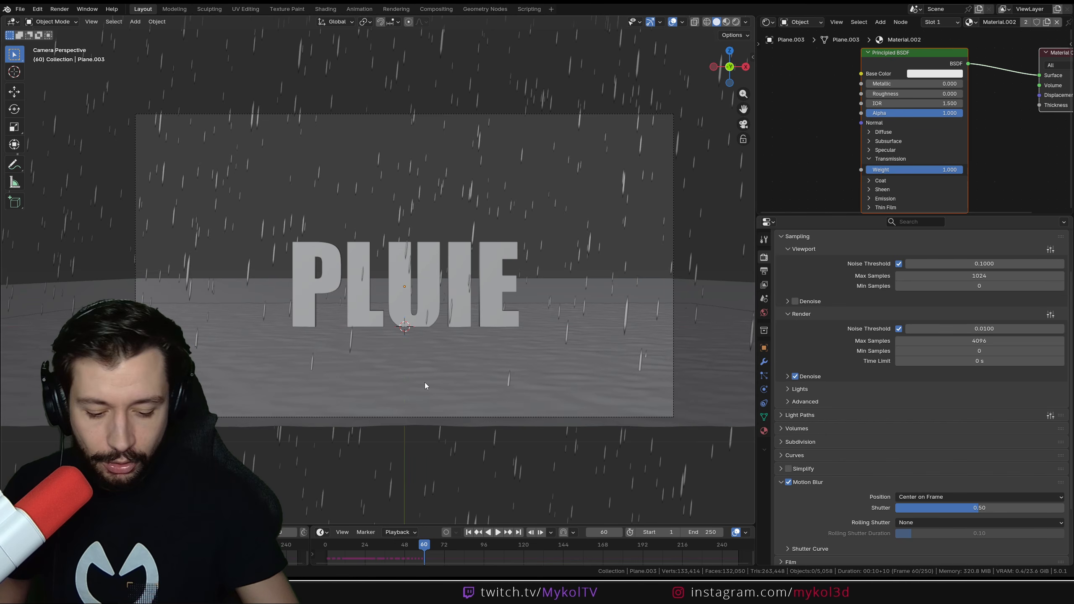
pyautogui.press('F12')
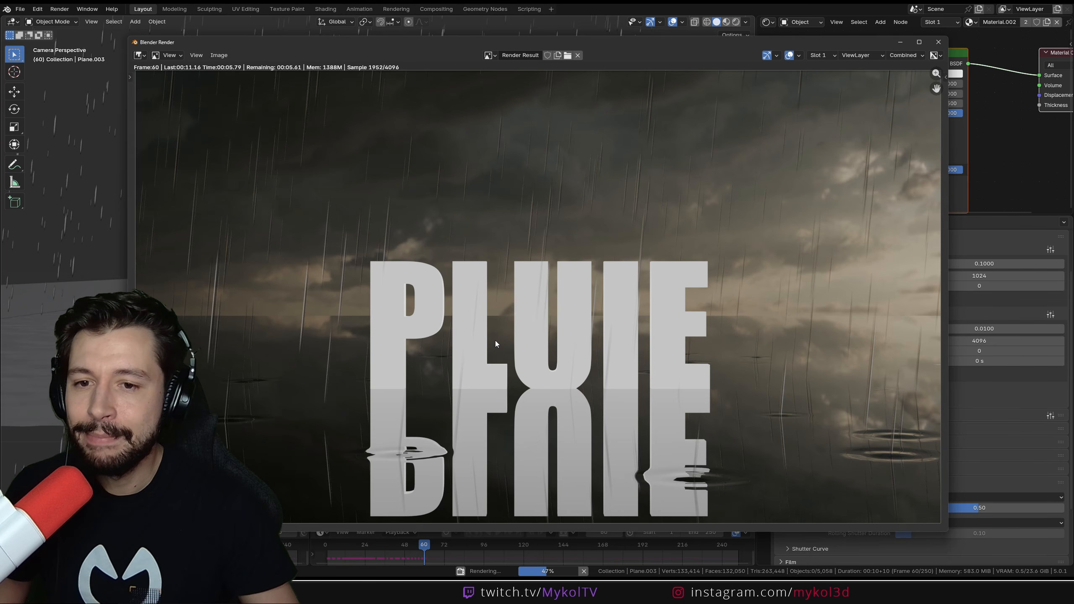
pyautogui.press('Escape')
pyautogui.press('Escape')
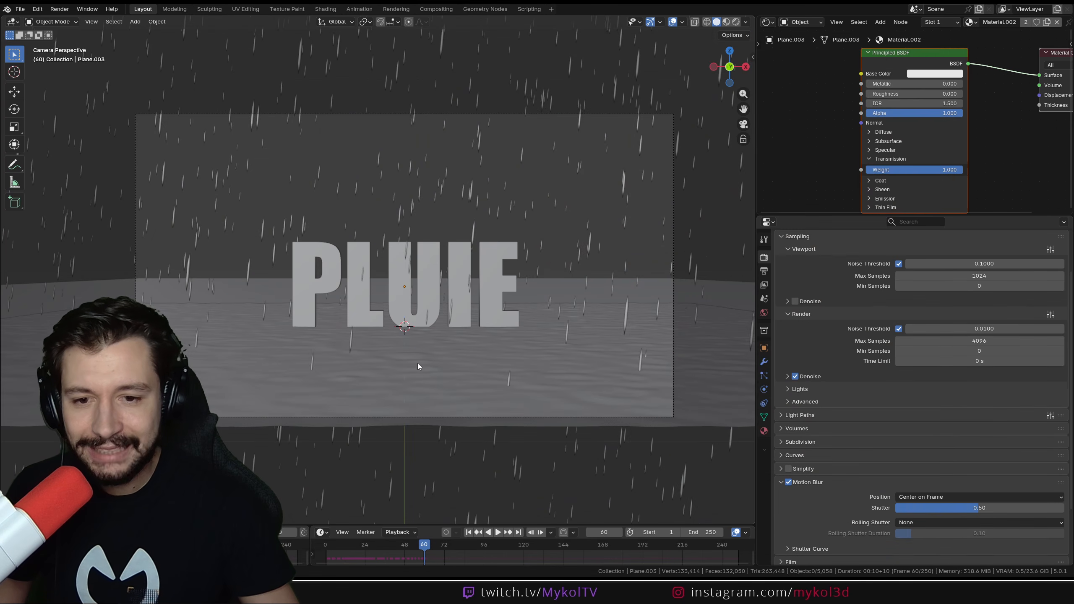
# Set the particle Number of the rain emitter plane's Pluie system to 30000.
pyautogui.click(483, 141)
pyautogui.click(764, 376)
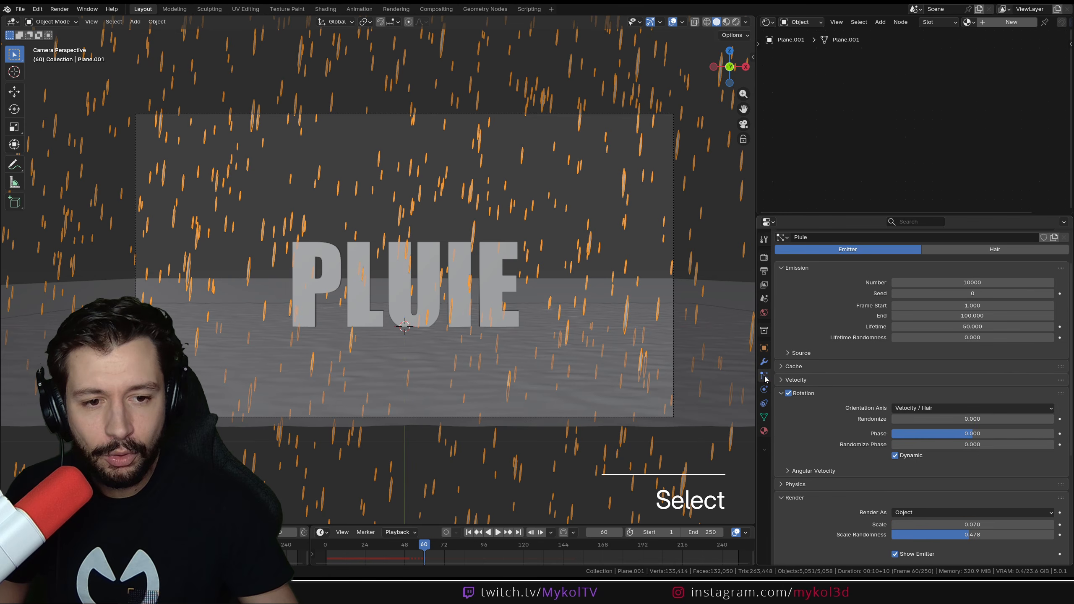
pyautogui.click(902, 283)
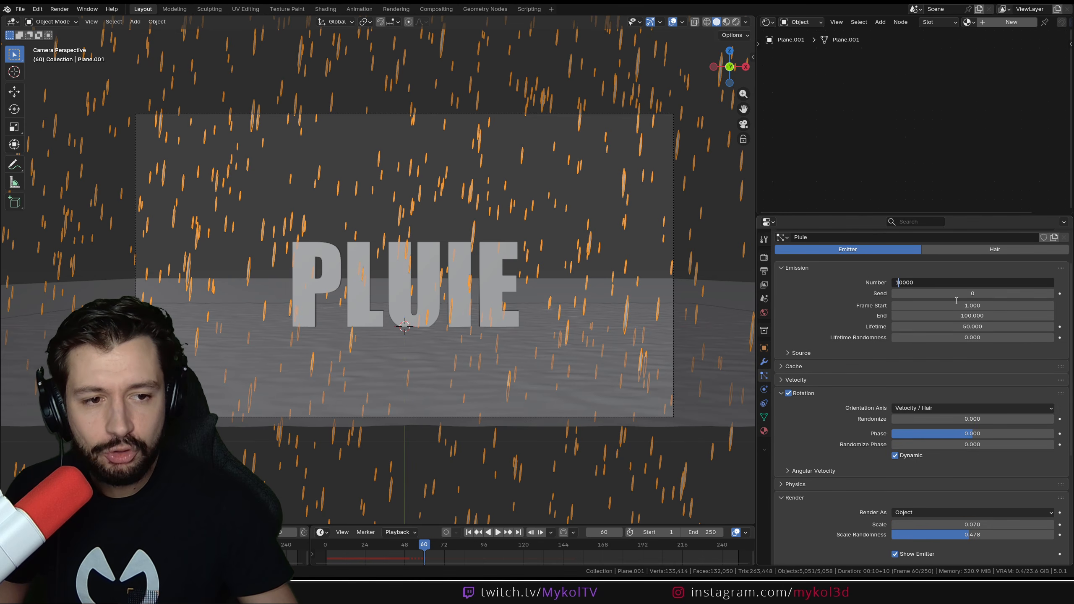
pyautogui.press('BackSpace')
pyautogui.write('3')
pyautogui.press('Return')
# Replay the rain up to frame 35 and move the distant water plane away from the near one along global Y.
pyautogui.hotkey('shift', 'Left')
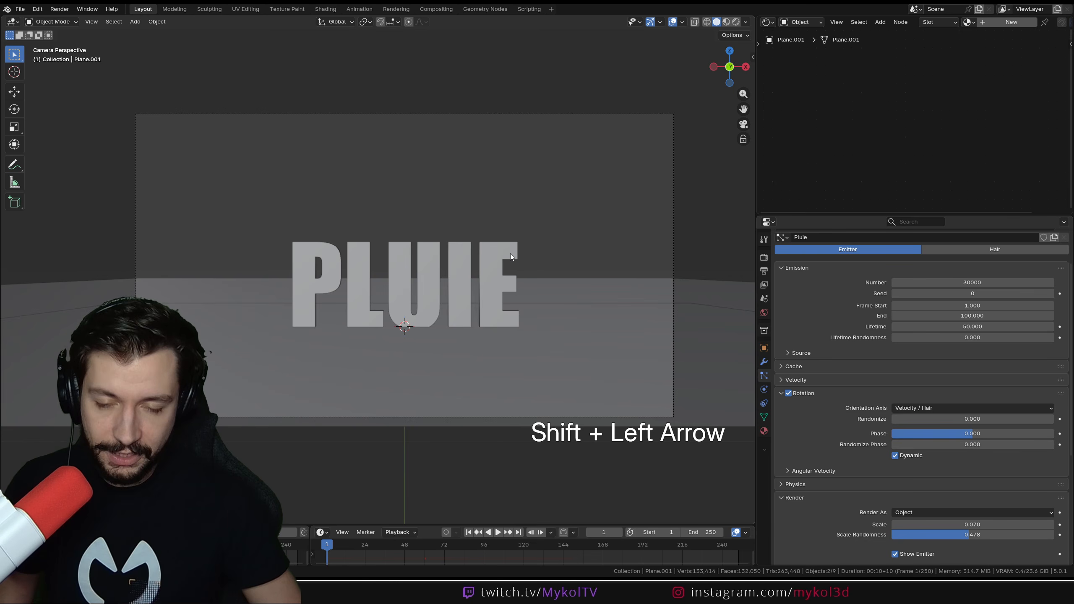
pyautogui.press('space')
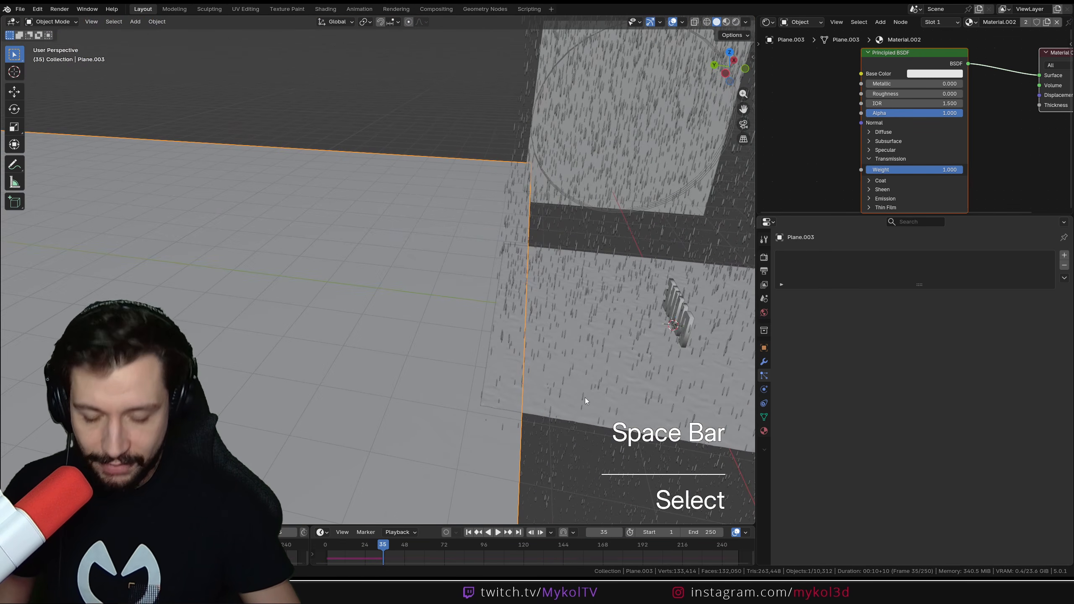
pyautogui.press('g')
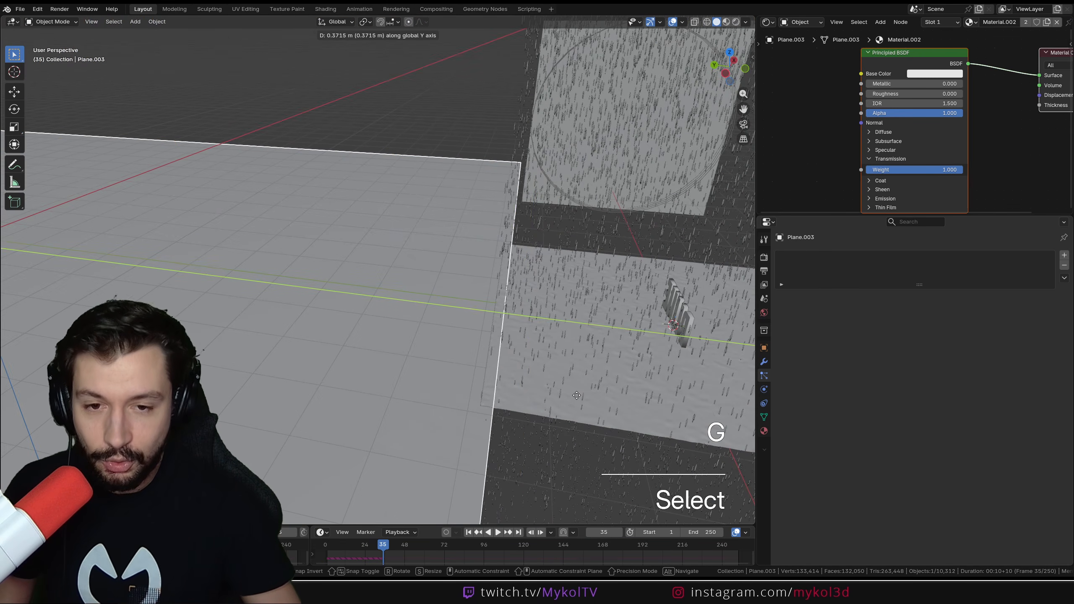
pyautogui.click(496, 363)
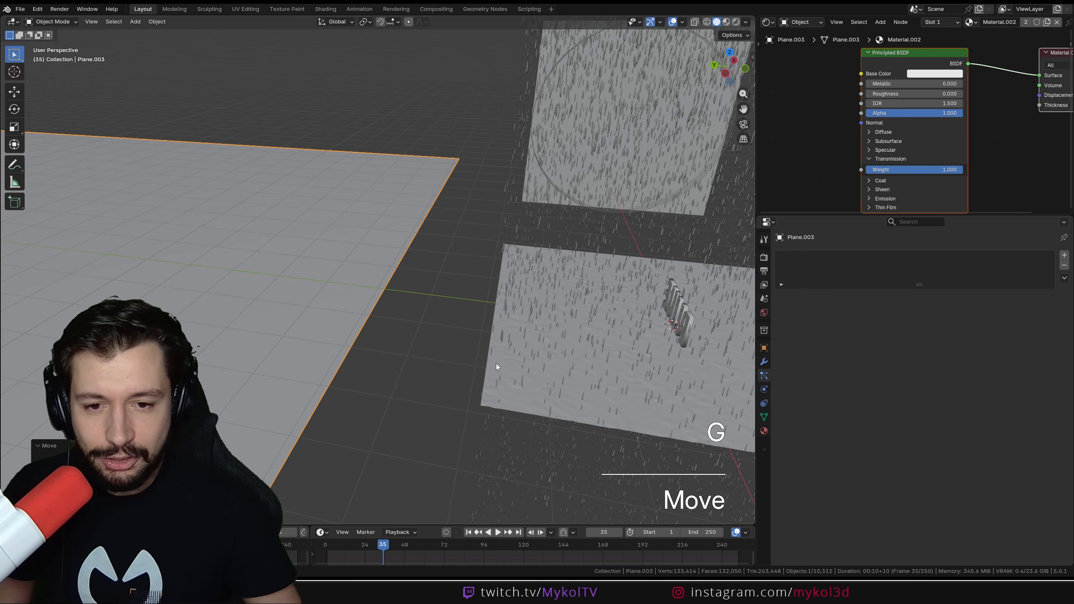
# Scale up the near water plane beneath the PLUIE text, shift it and check it through the camera.
pyautogui.click(526, 371)
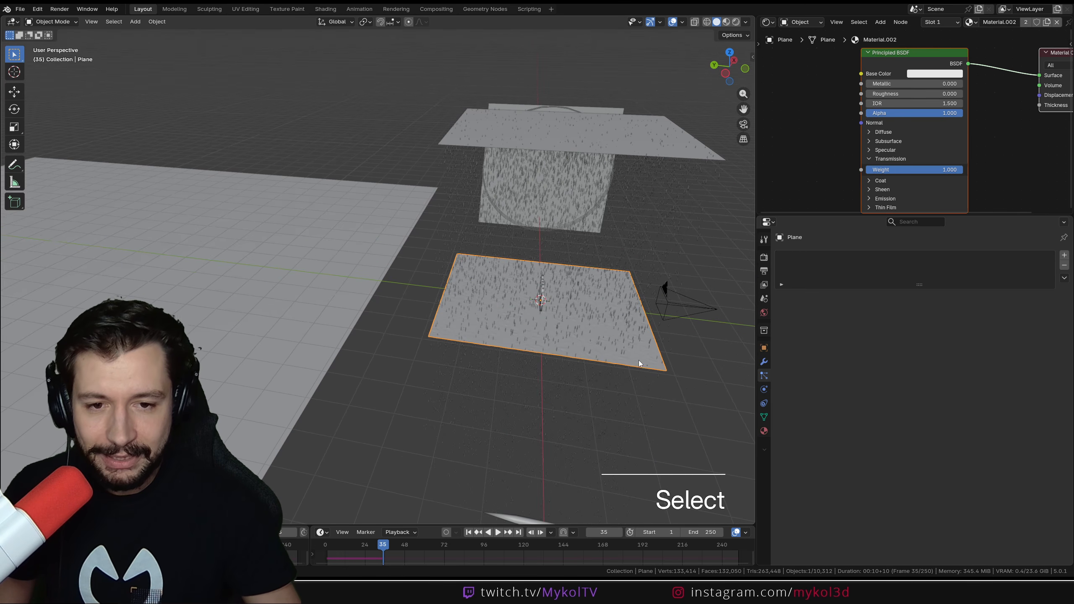
pyautogui.press('s')
pyautogui.click(665, 288)
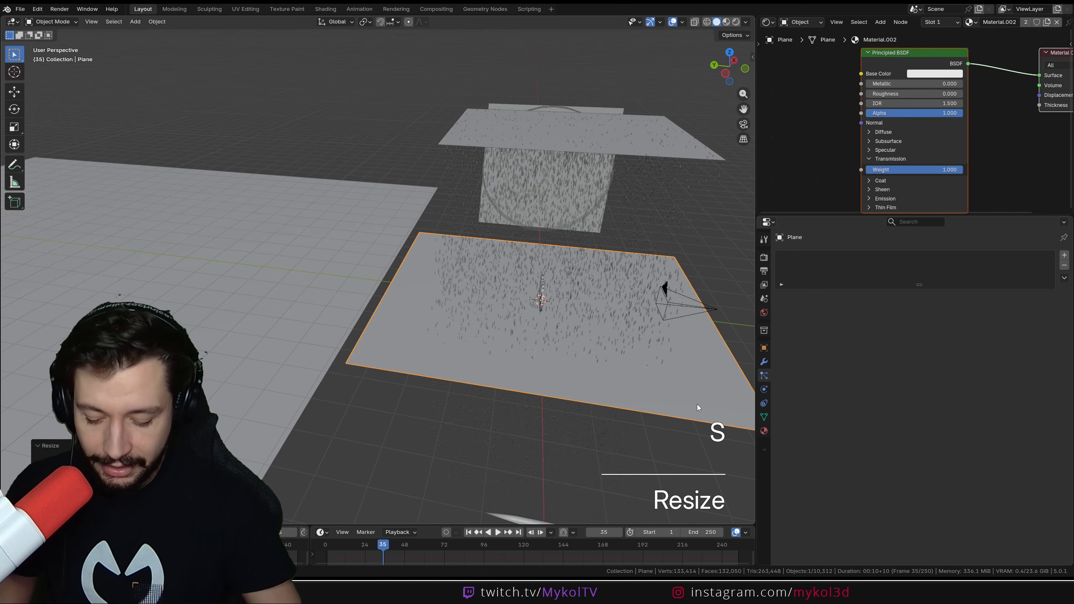
pyautogui.press('g')
pyautogui.click(651, 394)
pyautogui.press('KP_0')
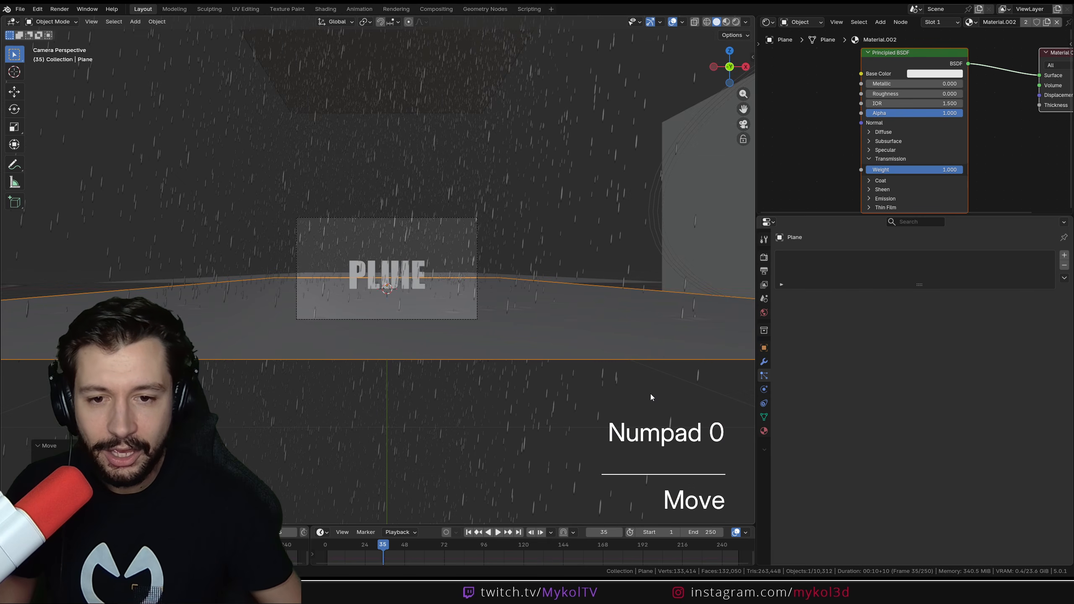
# Slide the near water plane back along global Y until its front edge sits just below the camera frame.
pyautogui.press('g')
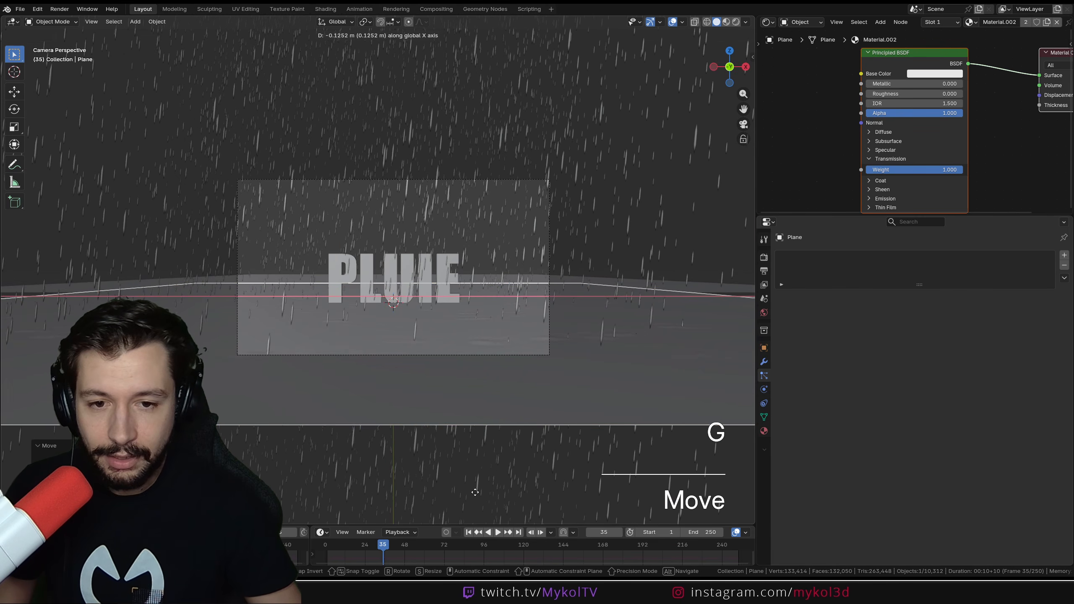
pyautogui.press('Escape')
pyautogui.press('g')
pyautogui.press('y')
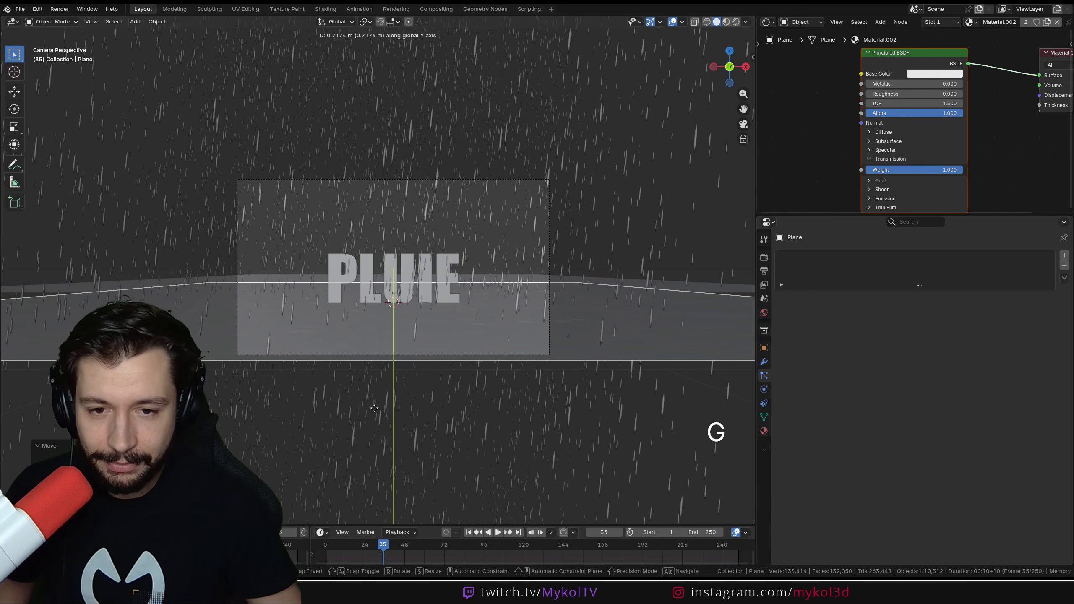
pyautogui.click(364, 396)
pyautogui.press('KP_0')
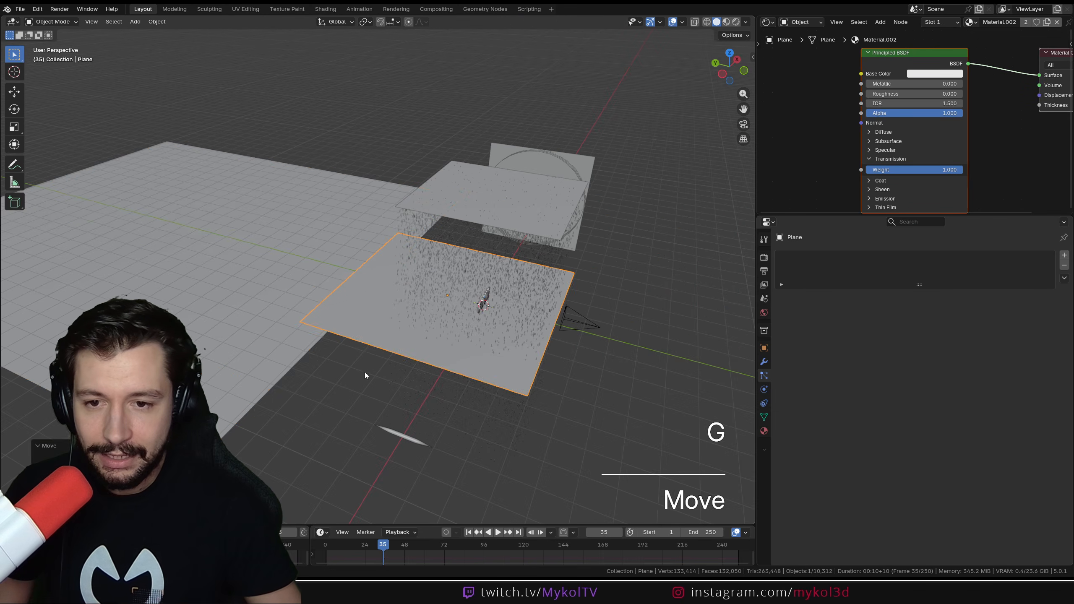
# Bring the distant water plane up to the near plane's rear edge and replay the rain from the first frame.
pyautogui.click(319, 363)
pyautogui.click(339, 368)
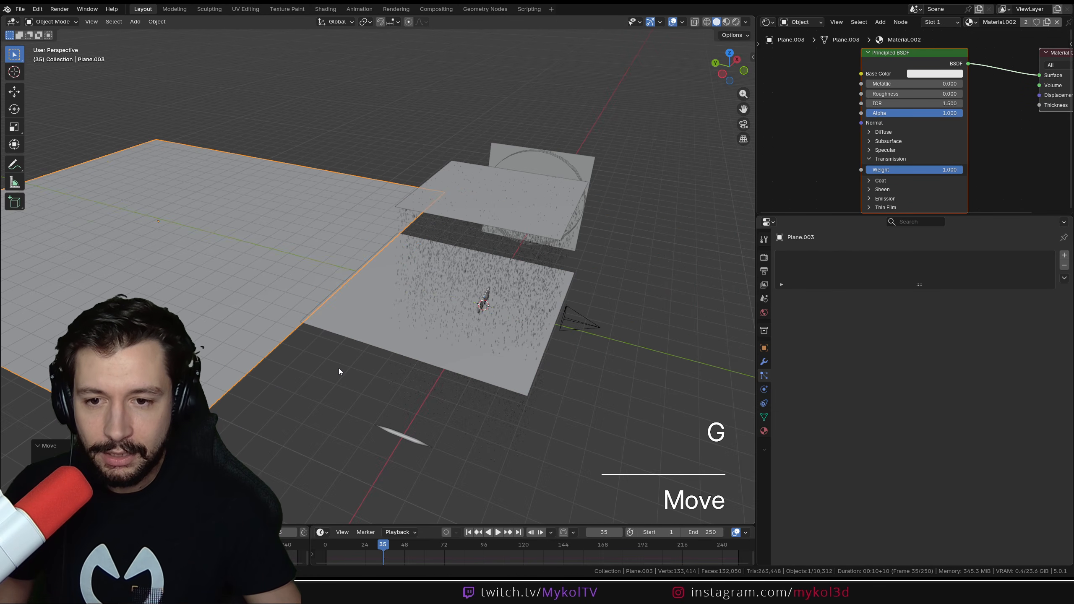
pyautogui.hotkey('shift', 'Left')
pyautogui.press('space')
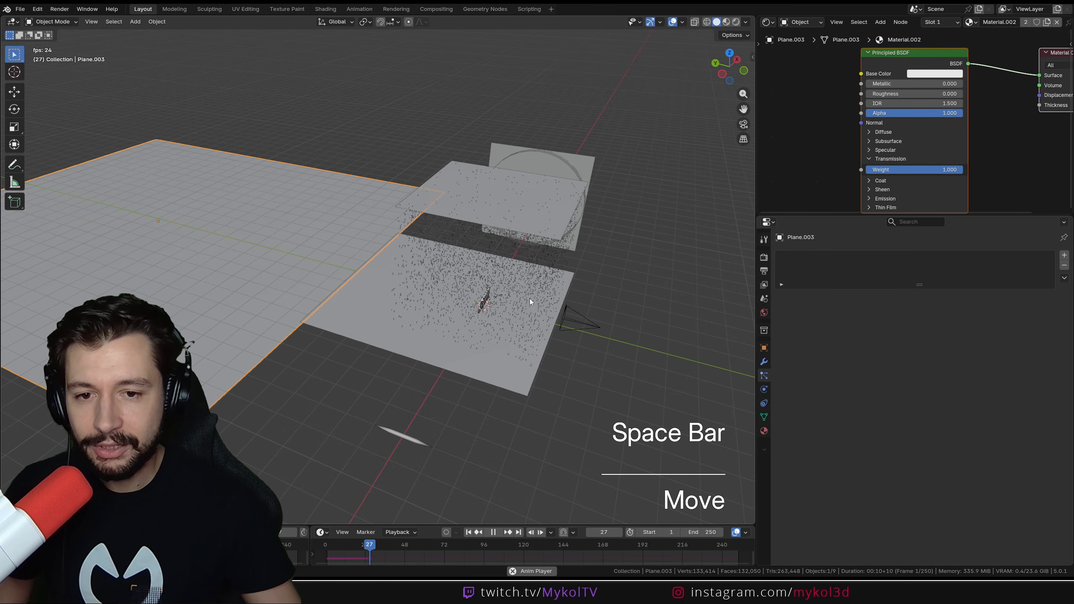
# Scale up the rain emitter plane and shift it back over the enlarged water plane.
pyautogui.click(529, 216)
pyautogui.press('s')
pyautogui.click(660, 269)
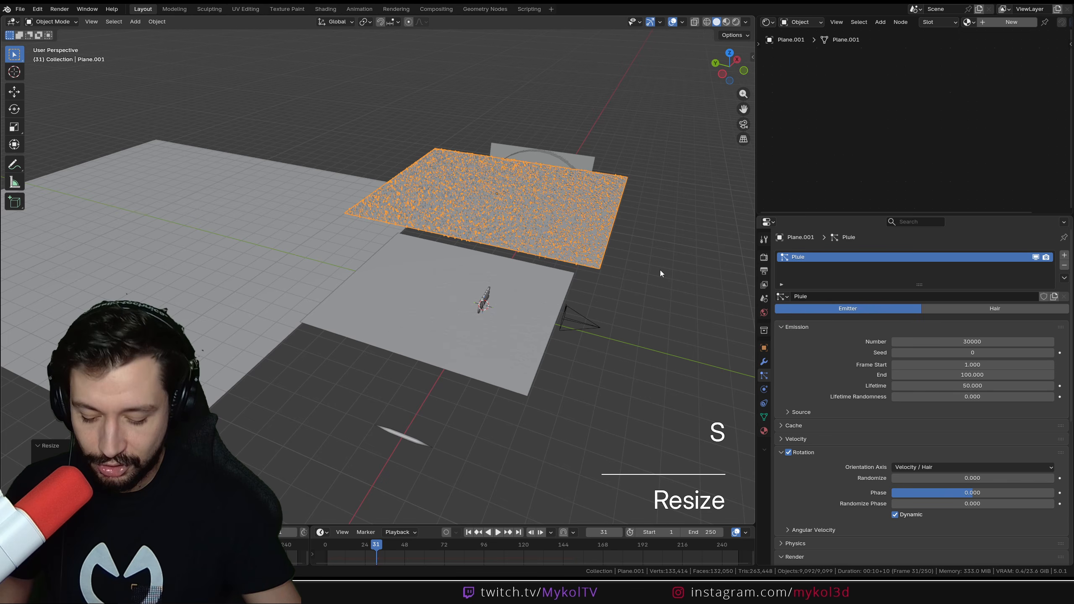
pyautogui.press('g')
pyautogui.click(633, 268)
# Replay the widened rain from an orbited view and through the camera, and render frame 36.
pyautogui.press('space')
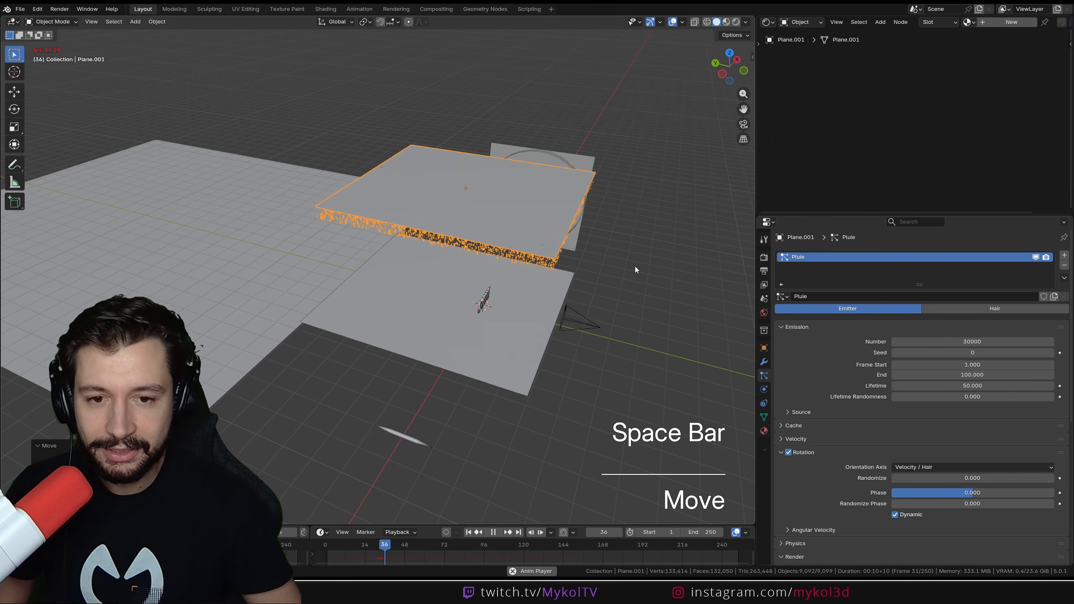
pyautogui.moveTo(634, 266); pyautogui.dragTo(580, 297, button='middle')
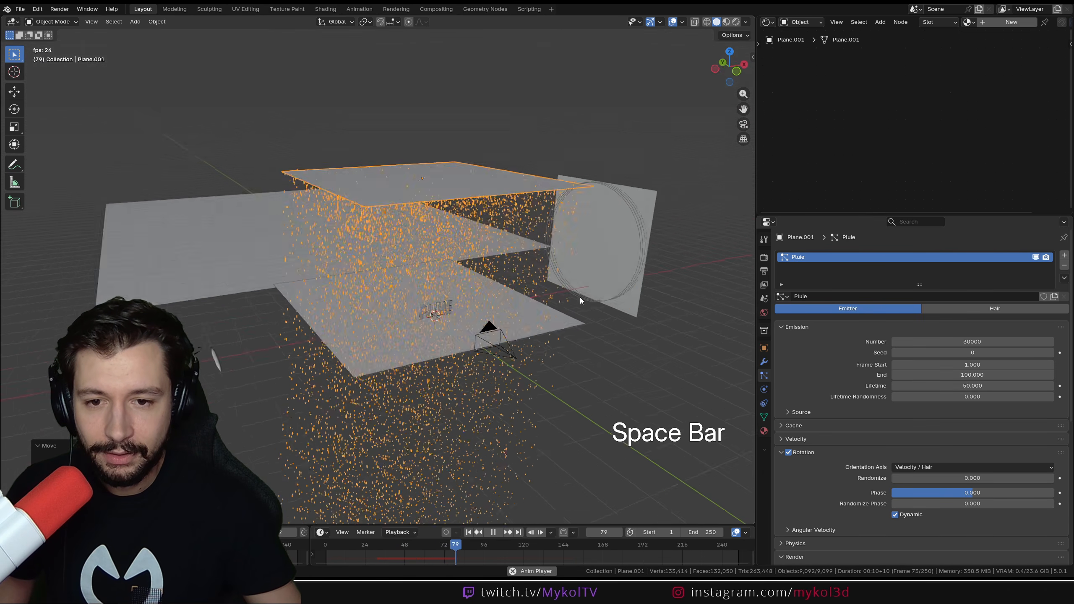
pyautogui.press('KP_0')
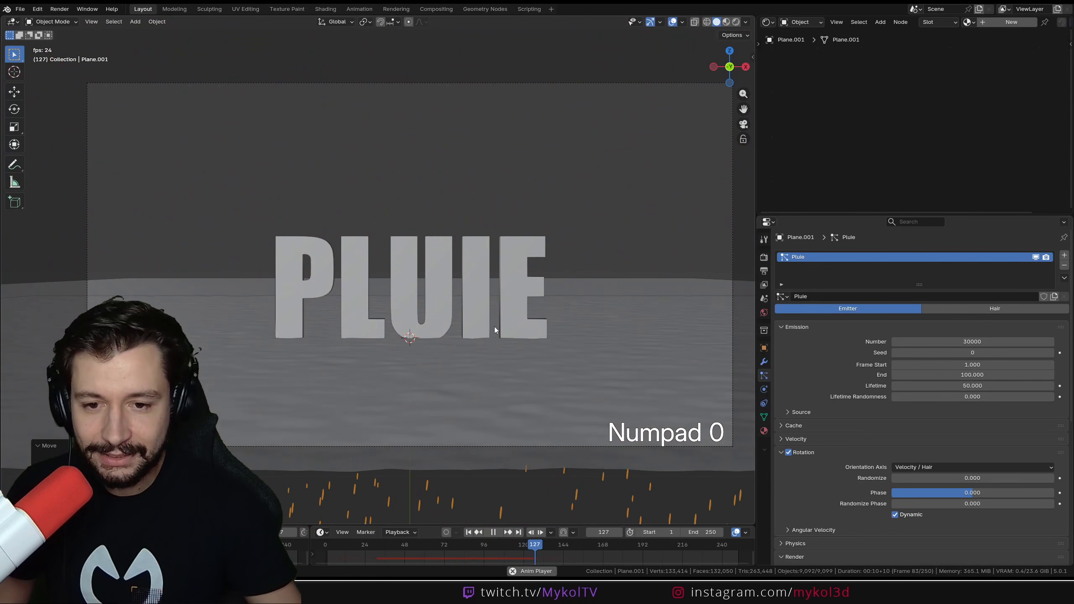
pyautogui.press('space')
pyautogui.hotkey('shift', 'Left')
pyautogui.press('space')
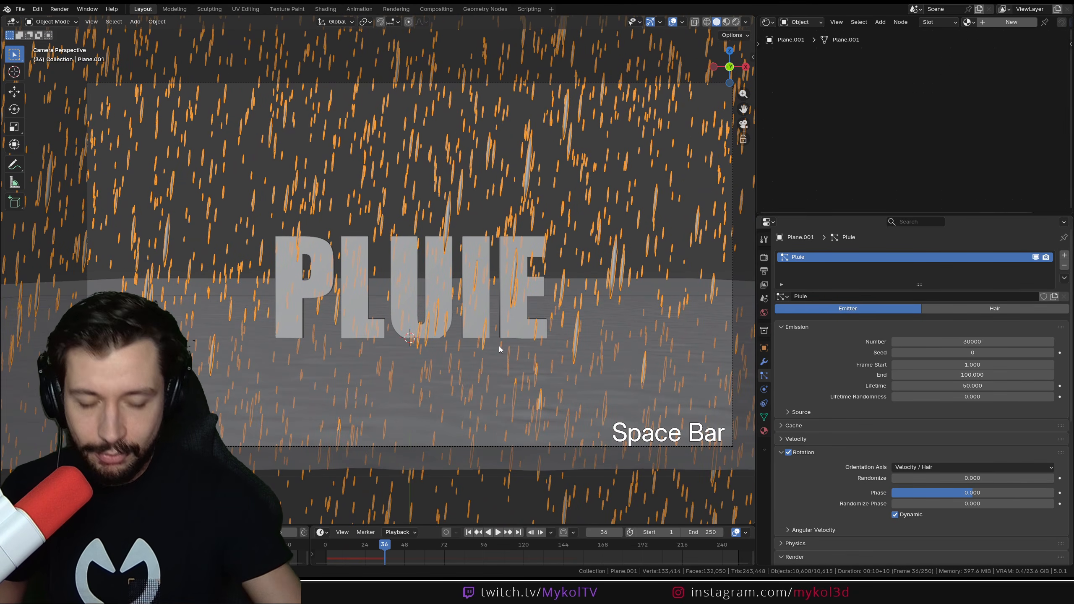
pyautogui.press('F12')
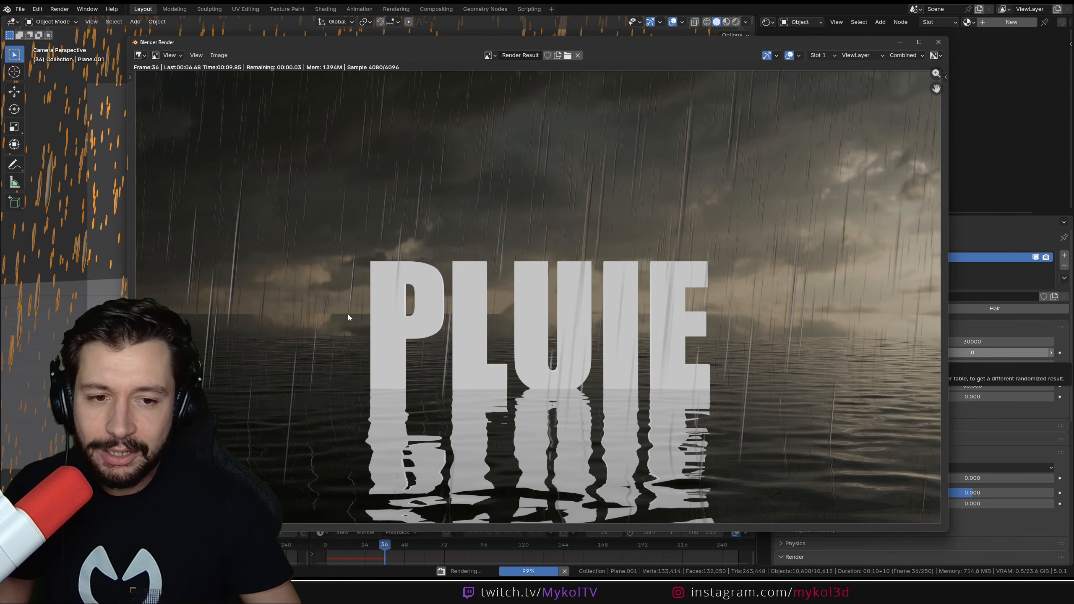
# Close the frame 36 render and delete the distant water plane behind the PLUIE text.
pyautogui.press('Escape')
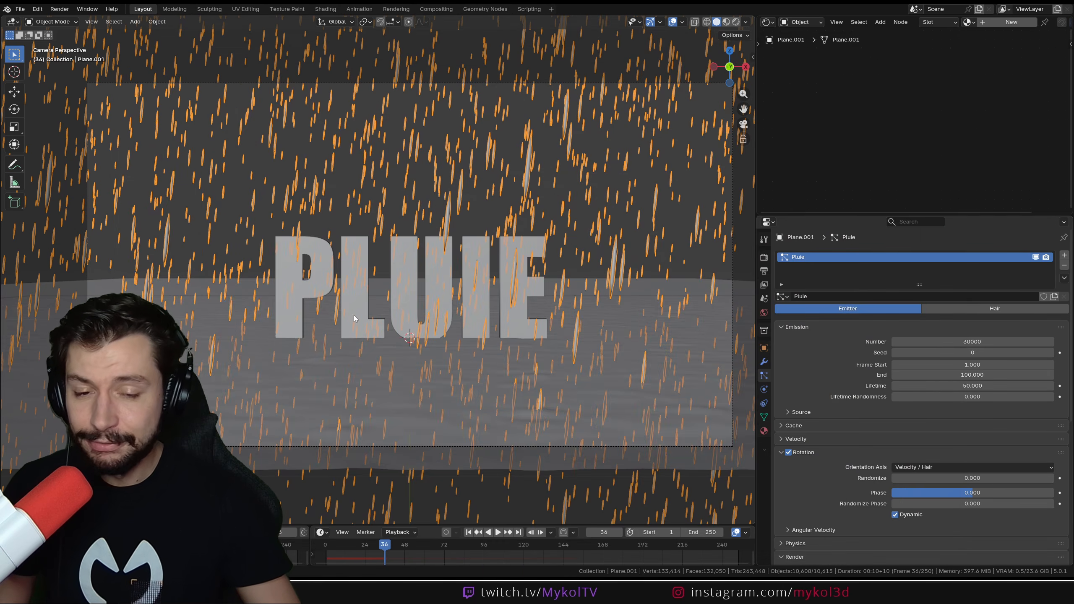
pyautogui.click(550, 285)
pyautogui.press('Delete')
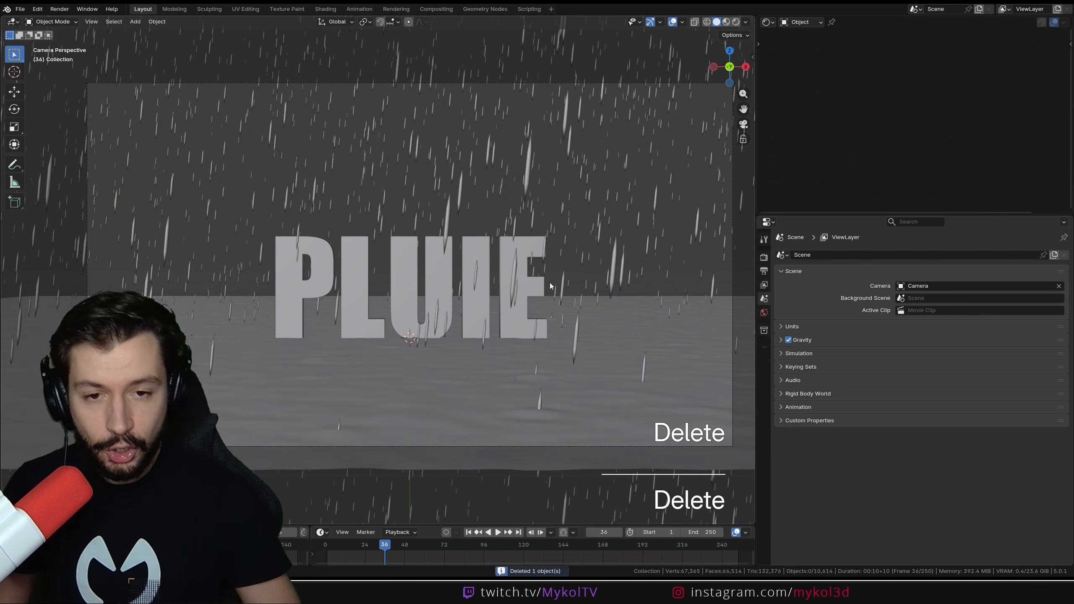
# Set the world sky's Mapping X rotation to 3.7° in rendered preview, hiding the HDRI's distant shoreline behind the water.
pyautogui.click(737, 22)
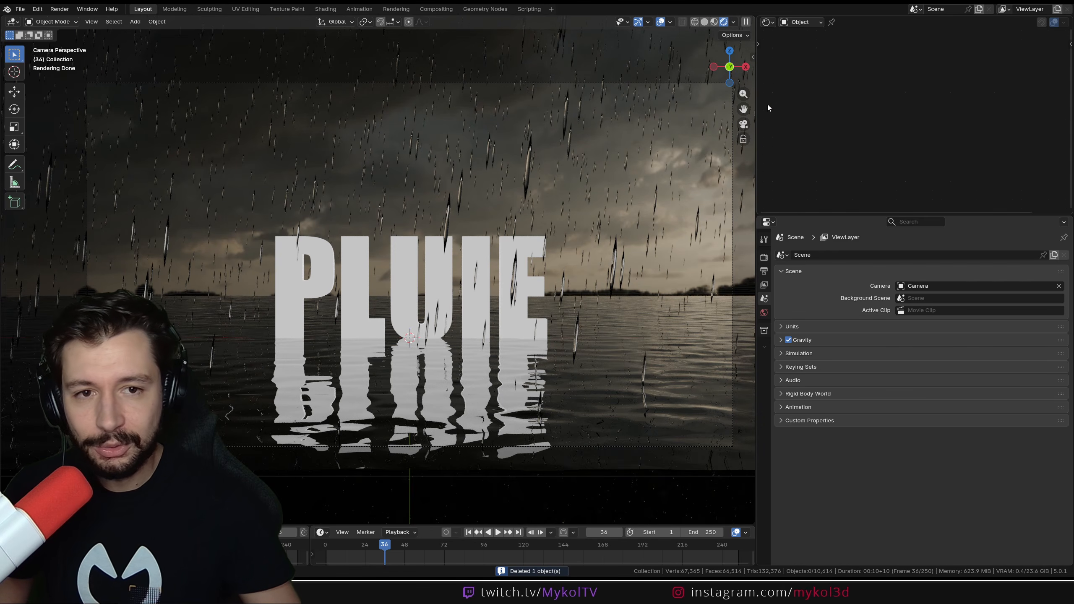
pyautogui.click(794, 23)
pyautogui.click(802, 58)
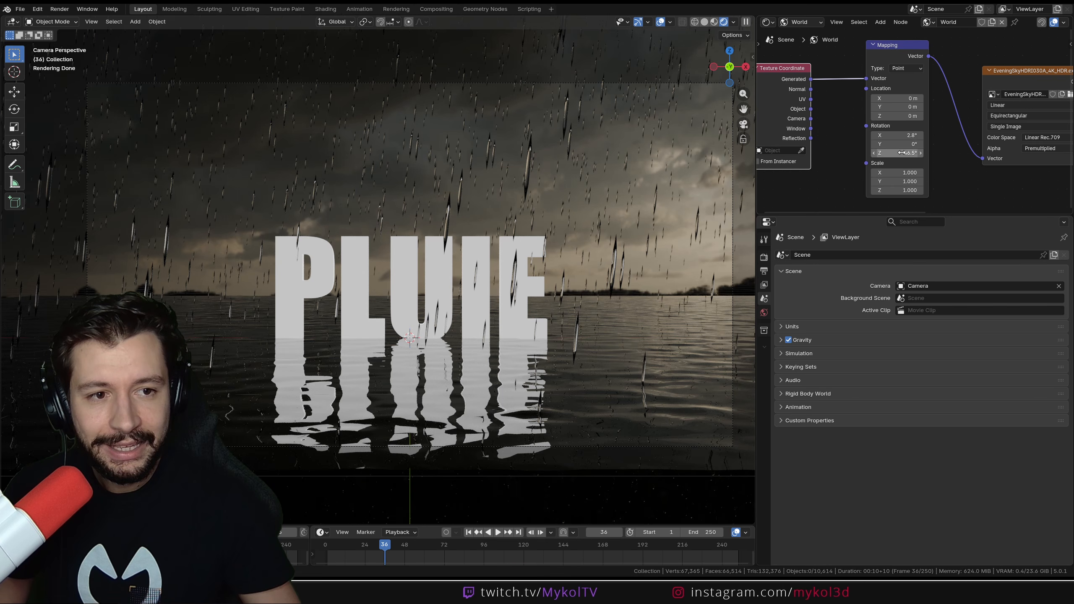
pyautogui.hotkey('ctrl', 'z')
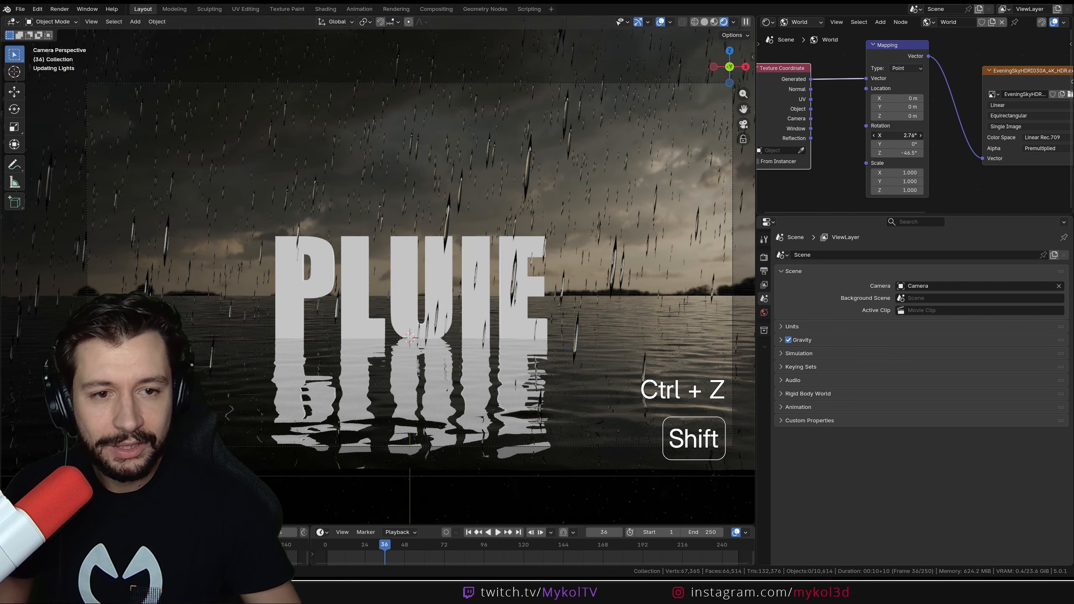
pyautogui.keyDown('shift'); pyautogui.moveTo(897, 136); pyautogui.dragTo(910, 136); pyautogui.keyUp('shift')
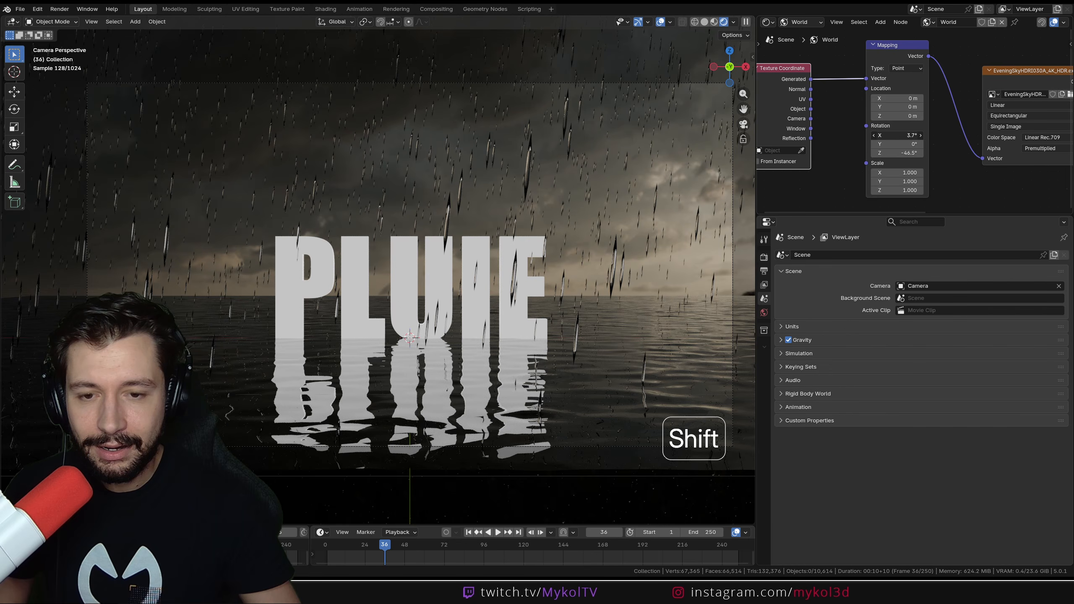
# Return the viewport to solid shading and render frame 36 to check the new horizon.
pyautogui.press('z')
pyautogui.click(561, 246)
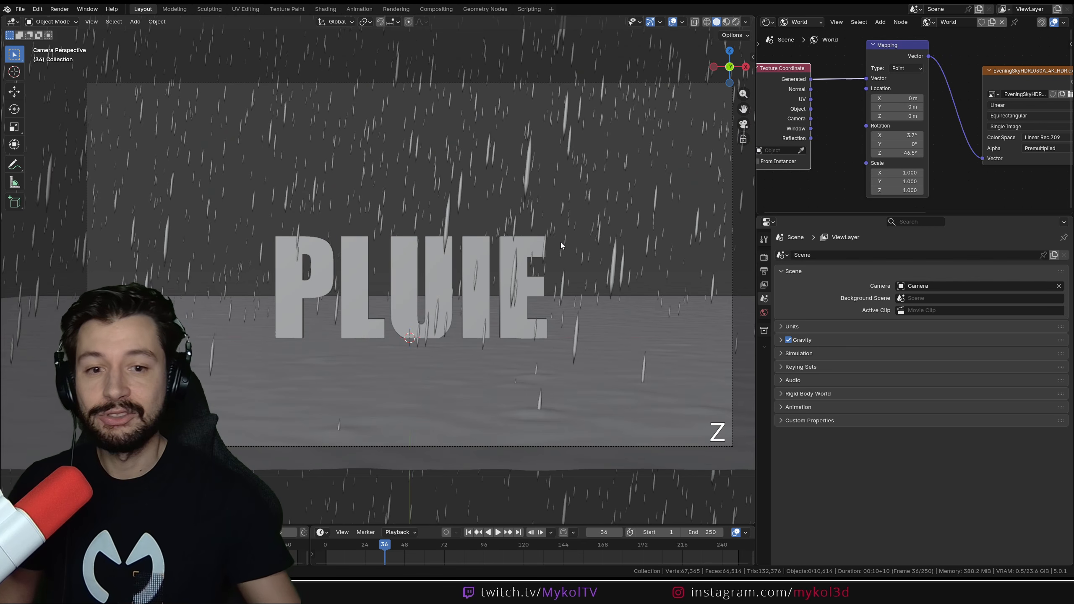
pyautogui.press('F12')
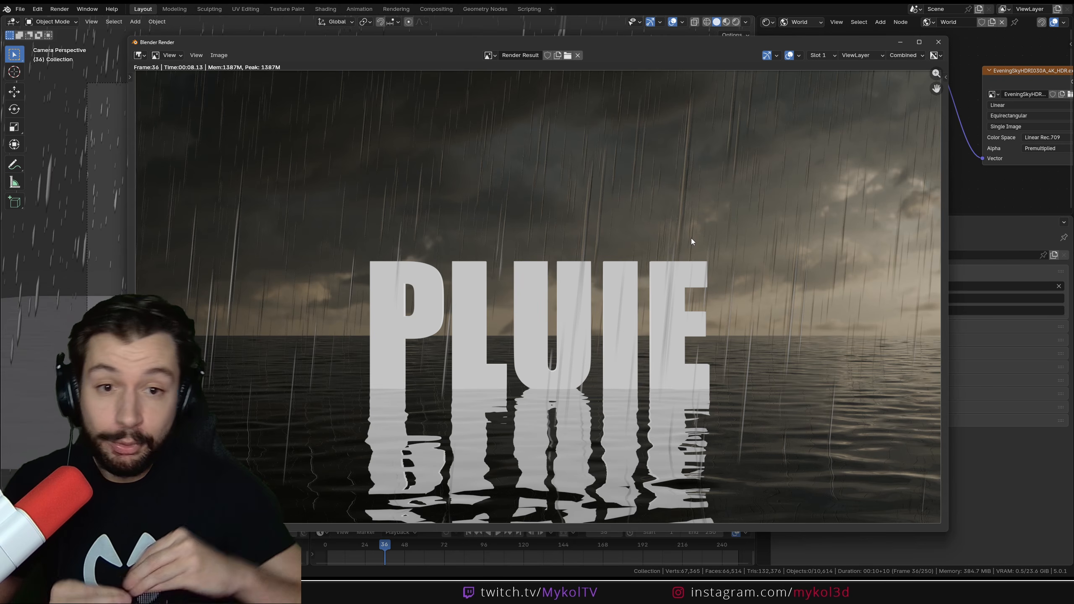
pyautogui.press('Escape')
# Stretch the raindrop icosphere's mesh along global Y by a factor of about 2.02 in Edit Mode.
pyautogui.moveTo(361, 300); pyautogui.dragTo(503, 418, button='middle')
pyautogui.click(315, 386)
pyautogui.press('Tab')
pyautogui.press('s')
pyautogui.press('y')
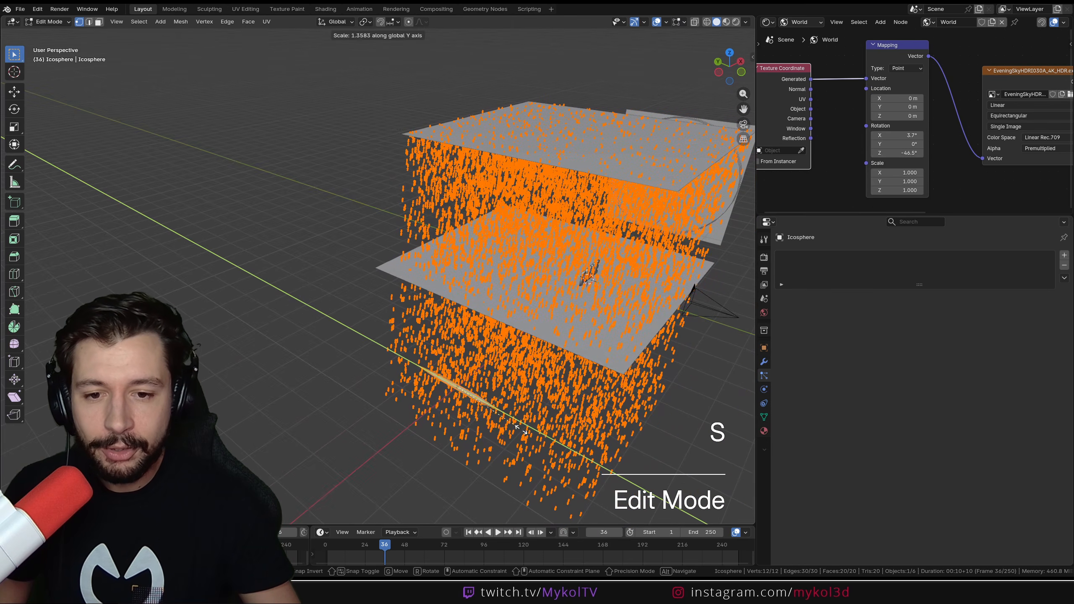
pyautogui.click(553, 439)
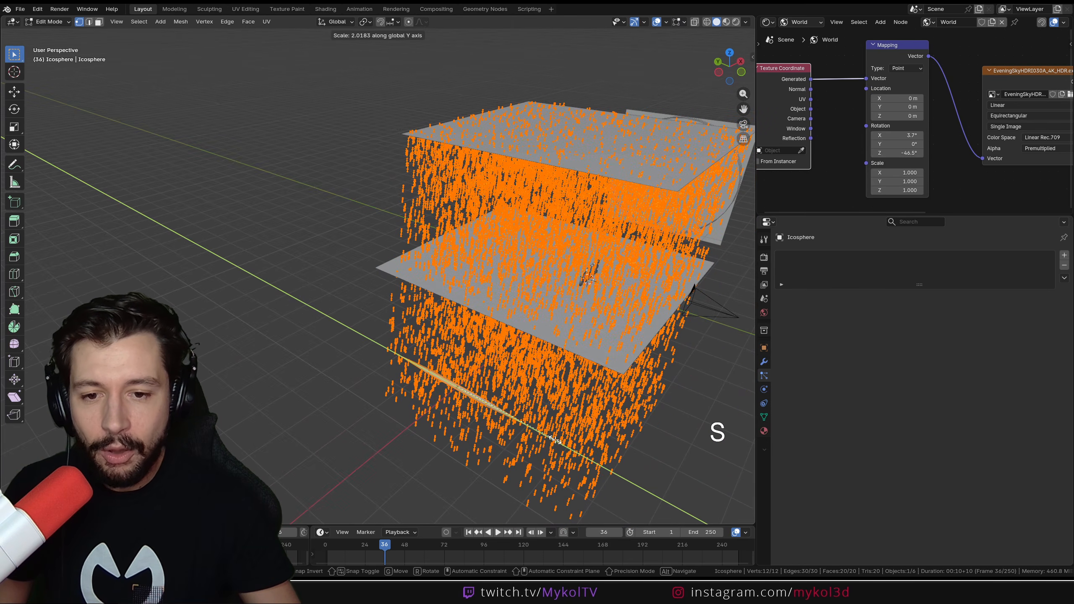
pyautogui.press('Tab')
# Render frame 36 through the camera to check the lengthened raindrops.
pyautogui.press('KP_0')
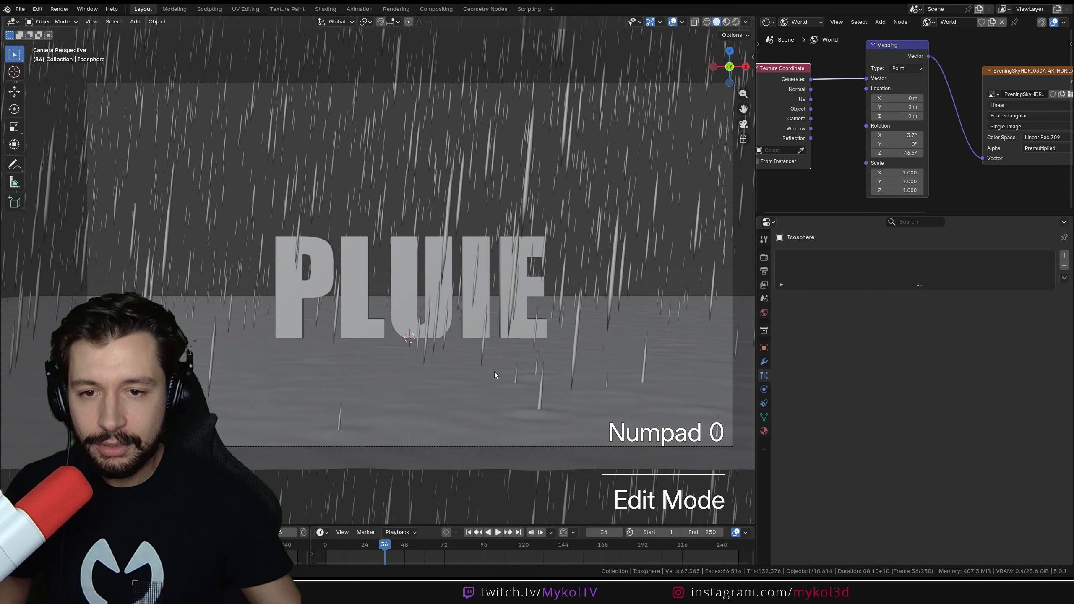
pyautogui.press('F12')
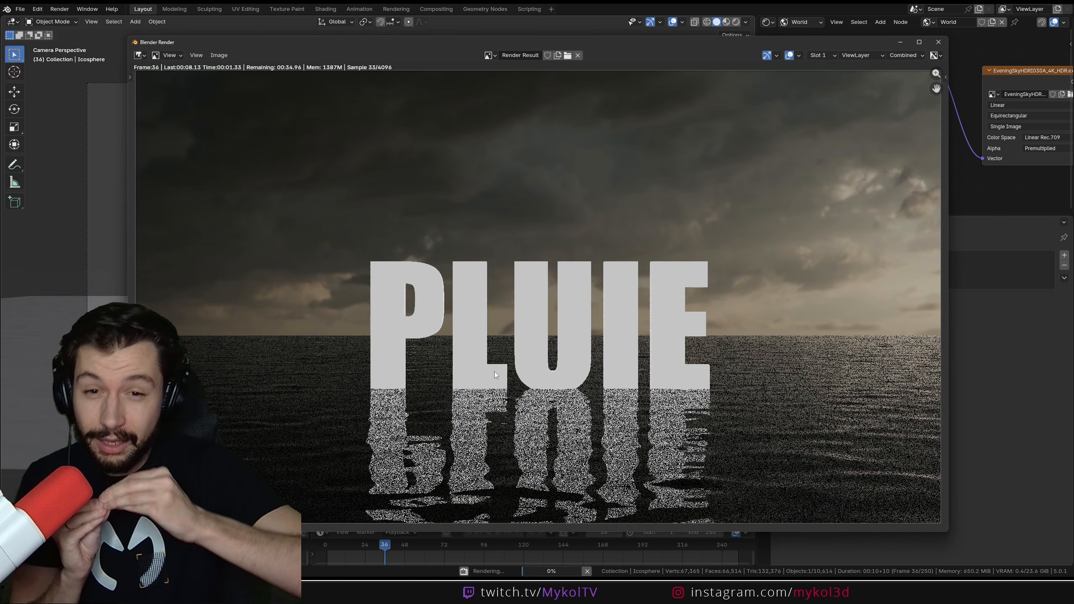
pyautogui.press('Escape')
pyautogui.press('Escape')
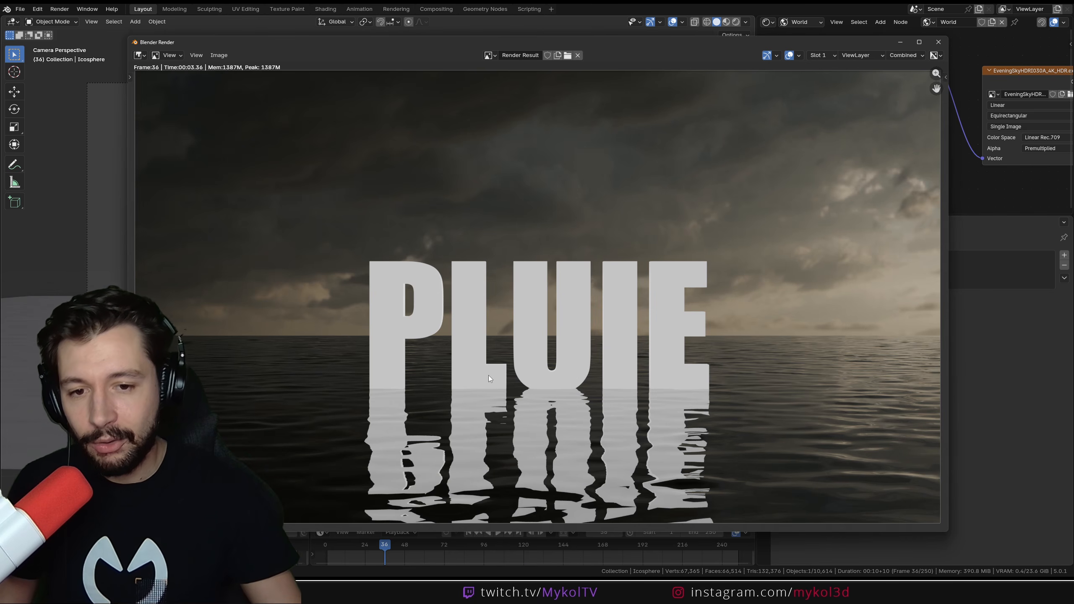
# Replay the rain from the first frame up to frame 45 and render that frame.
pyautogui.hotkey('shift', 'Left')
pyautogui.press('space')
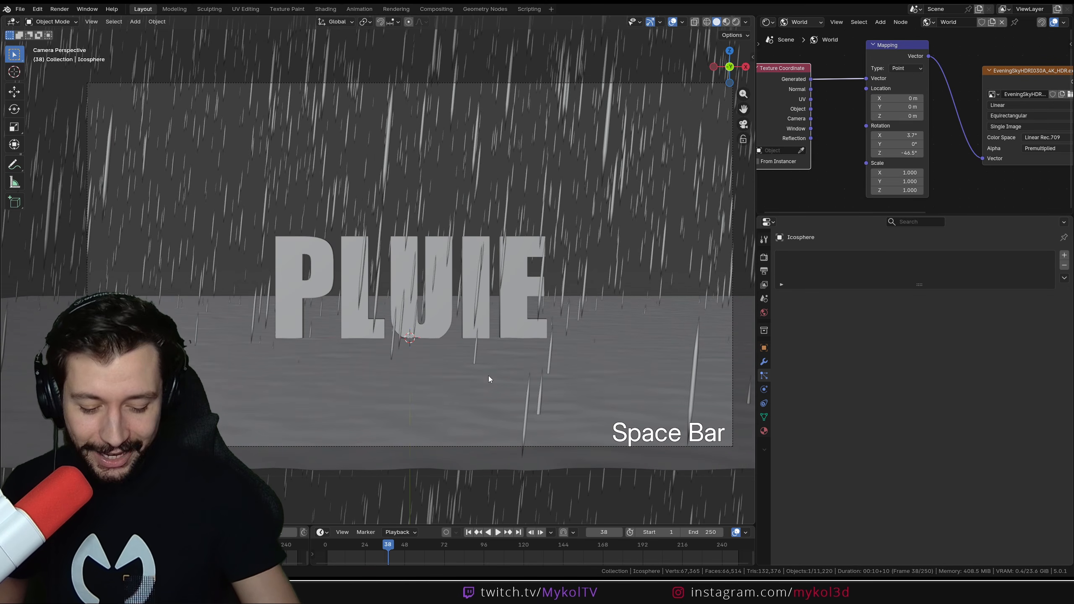
pyautogui.press('F12')
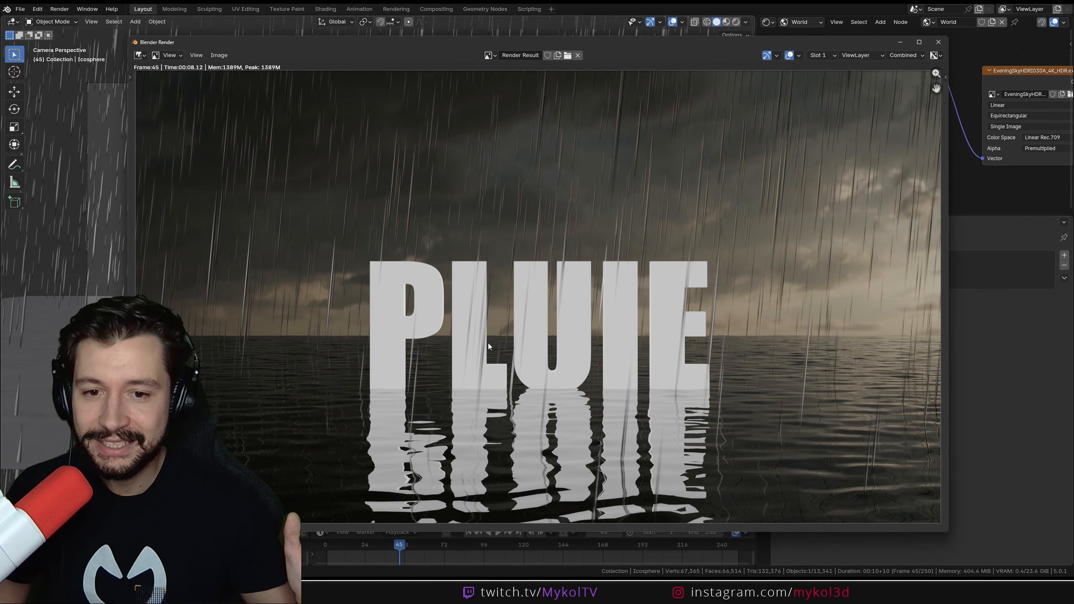
pyautogui.press('Escape')
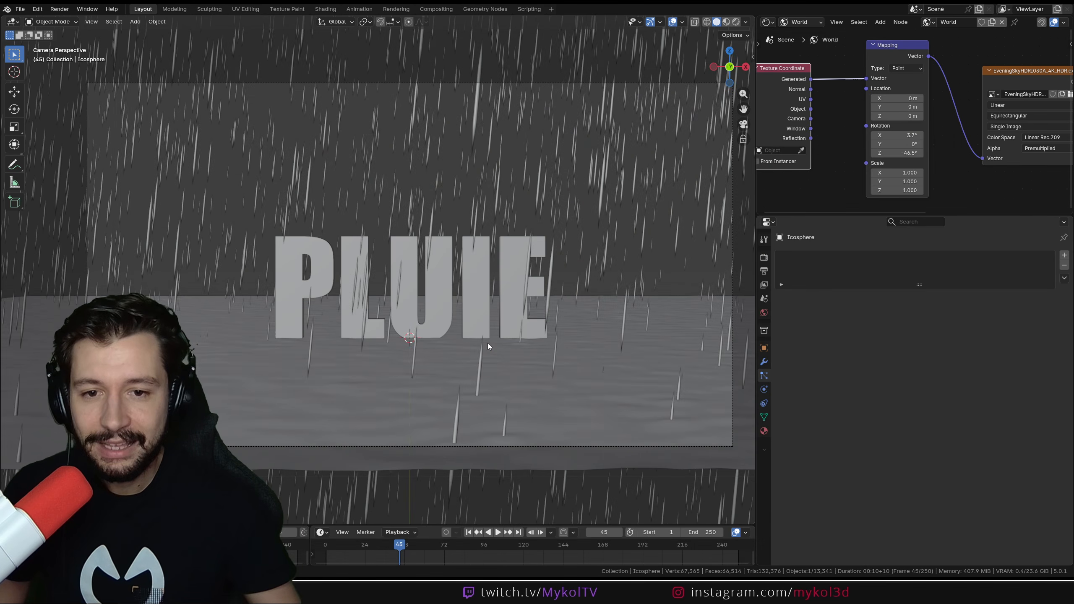
# Bake all dynamics from the cache settings of the rain emitter plane's Pluie particle system.
pyautogui.click(766, 364)
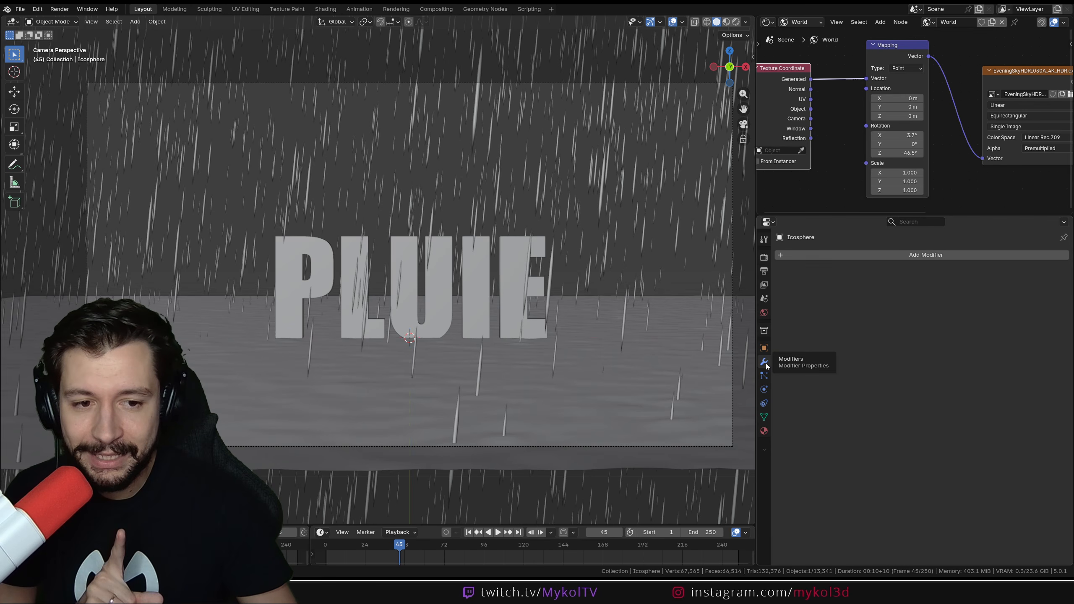
pyautogui.click(626, 313)
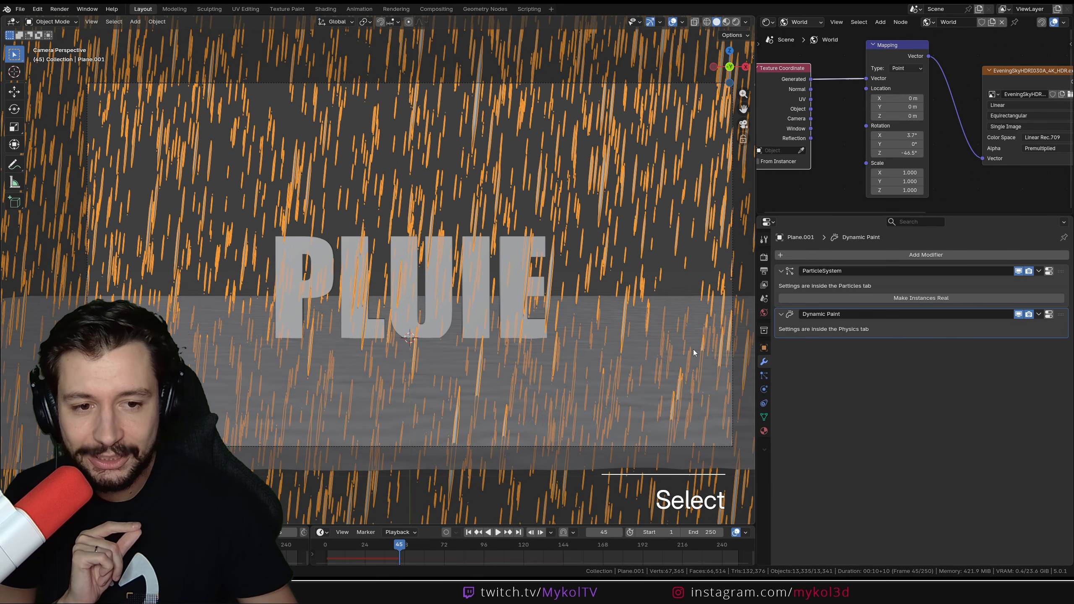
pyautogui.click(764, 375)
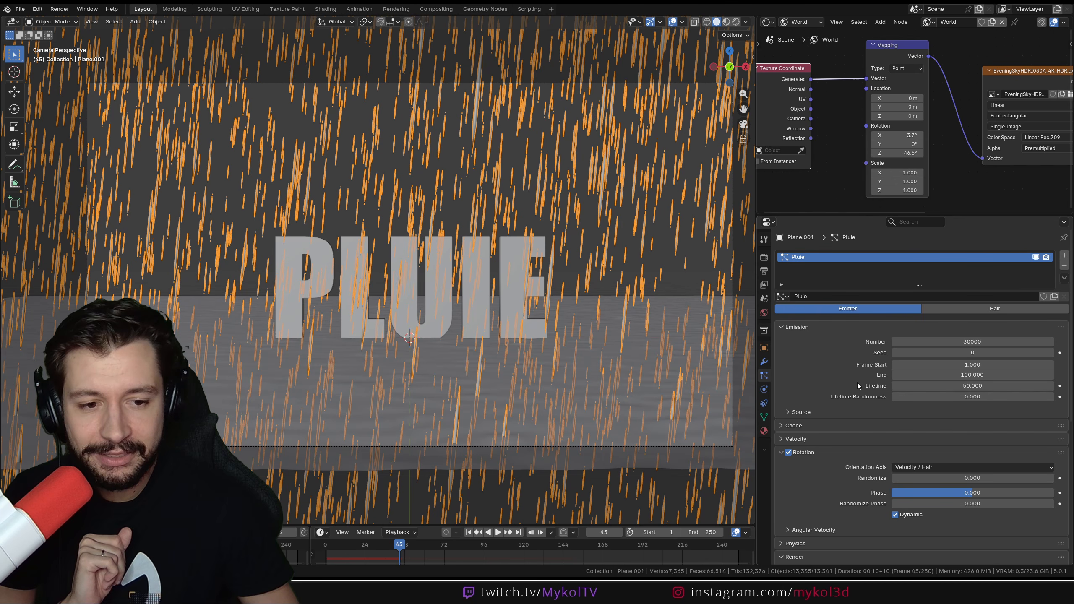
pyautogui.click(818, 424)
pyautogui.scroll(-3, 832, 378)
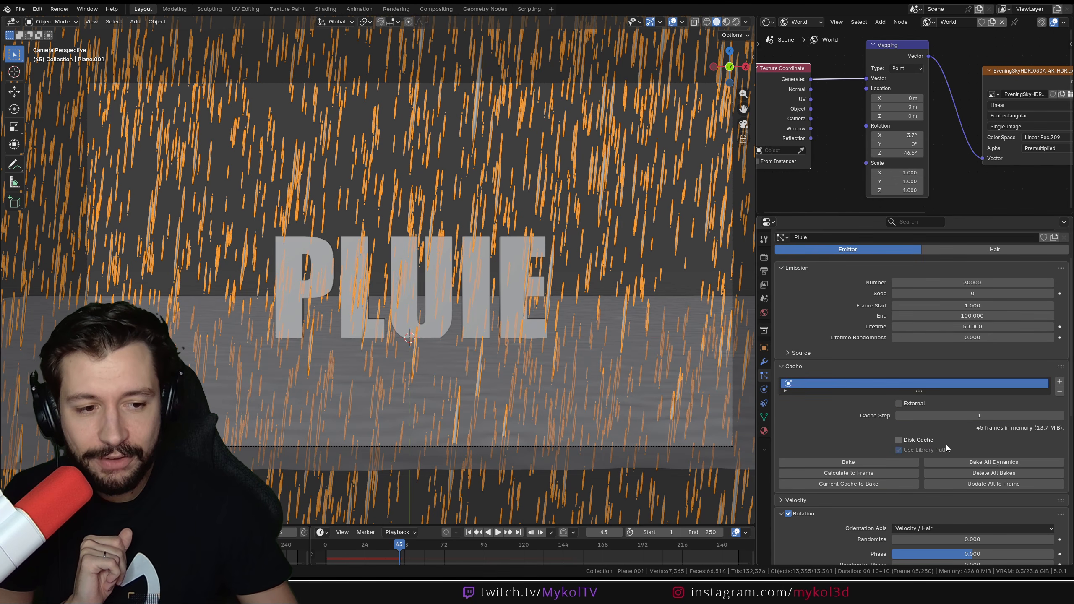
pyautogui.click(974, 462)
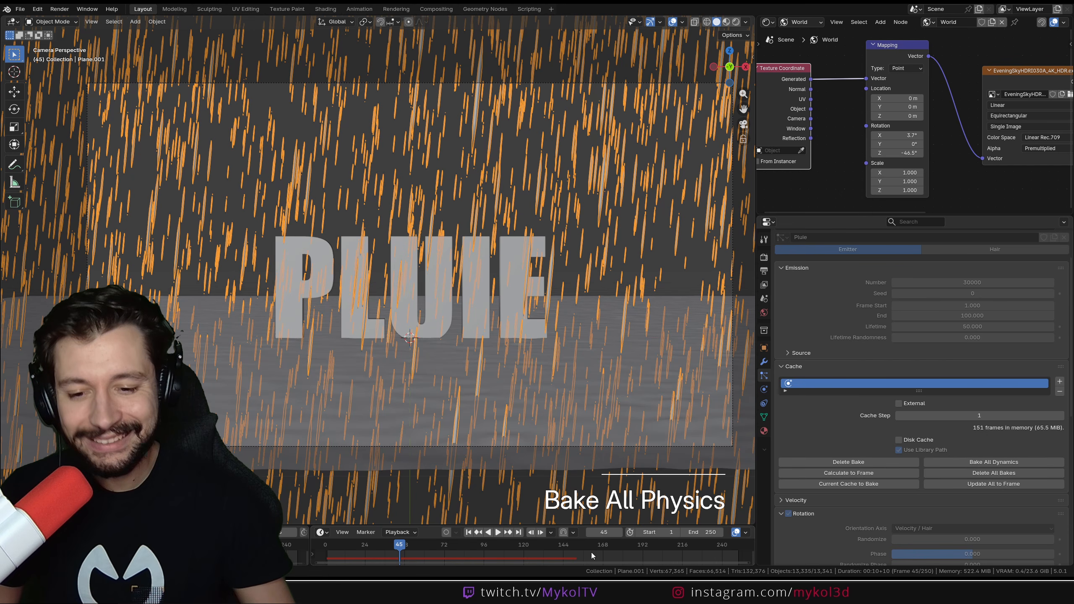
# Move to frame 83, hide the viewport overlays and test-render the baked rain.
pyautogui.moveTo(401, 546); pyautogui.dragTo(463, 561)
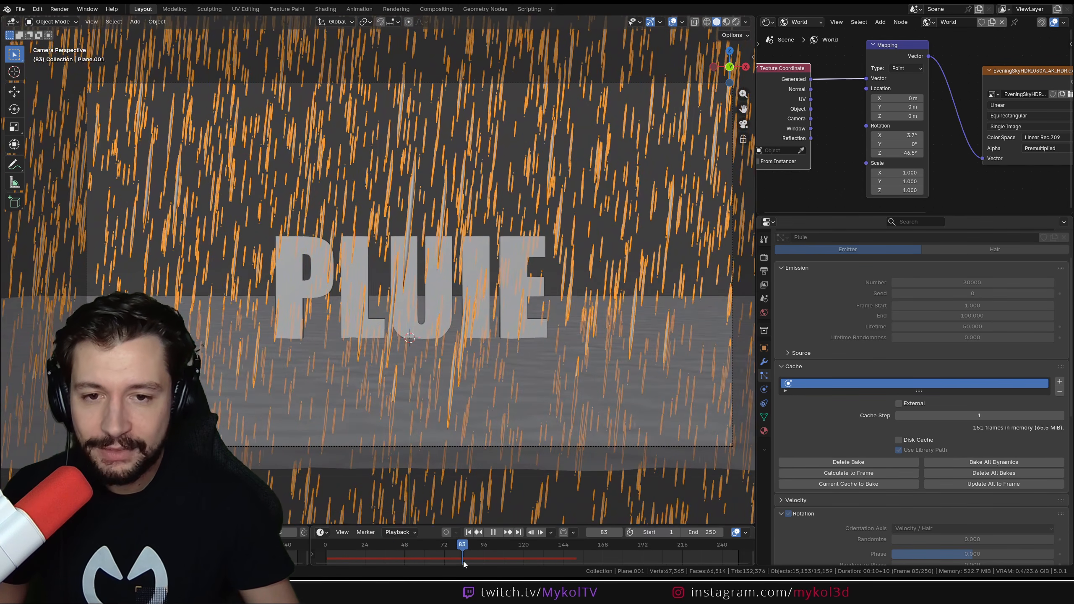
pyautogui.click(673, 21)
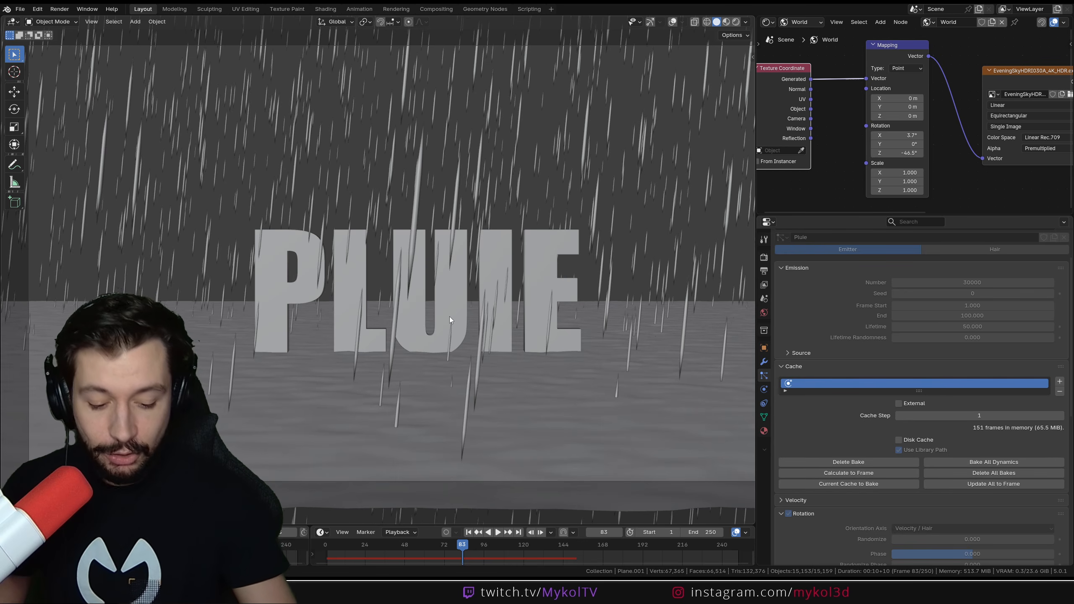
pyautogui.press('F12')
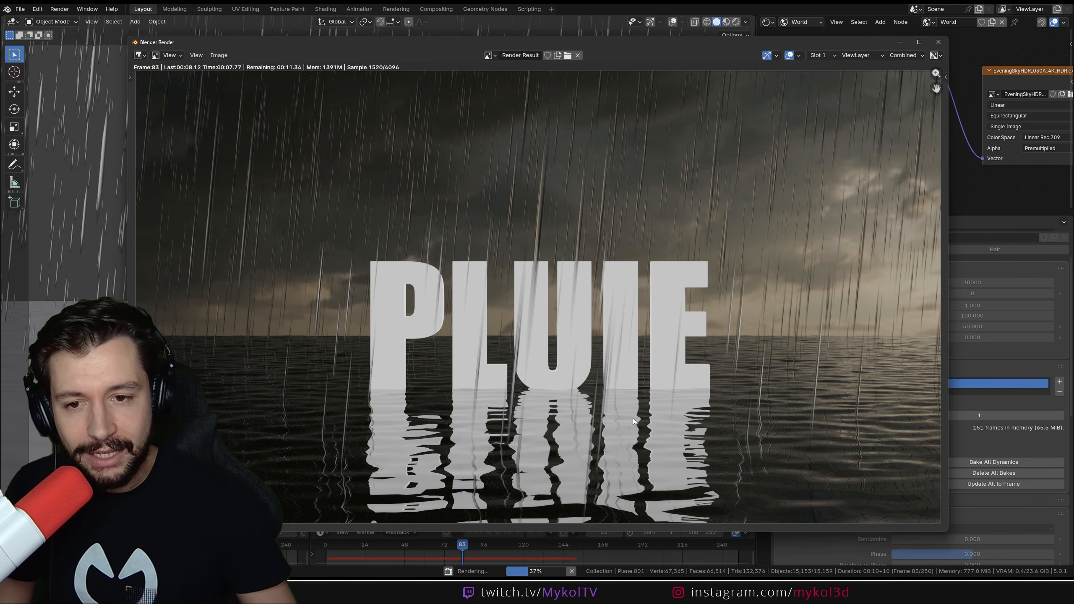
pyautogui.press('Escape')
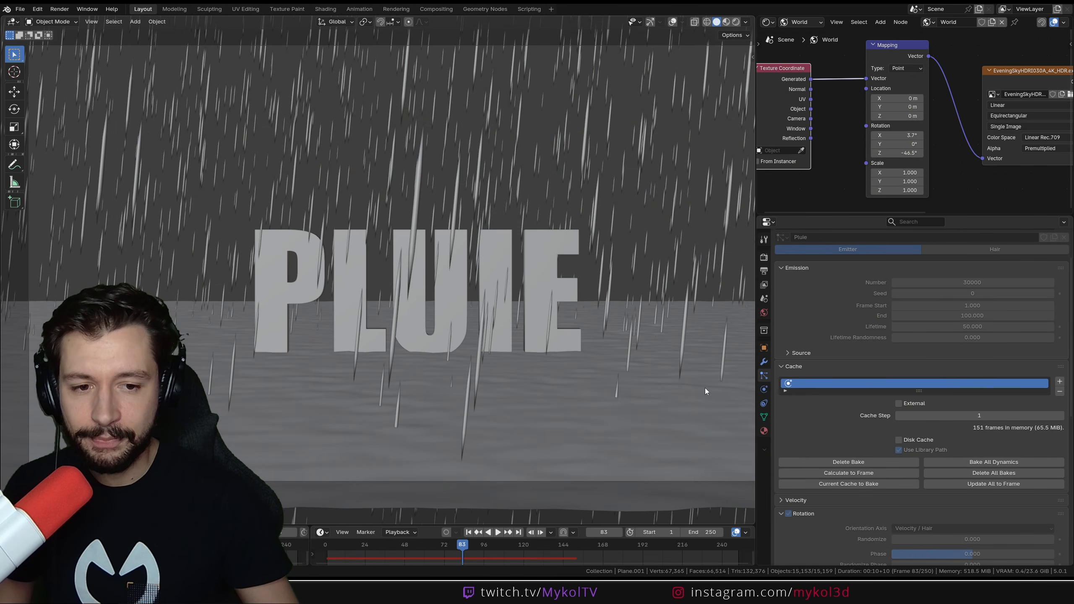
# Enable depth of field on the camera in rendered preview and focus it on the Text object.
pyautogui.click(736, 21)
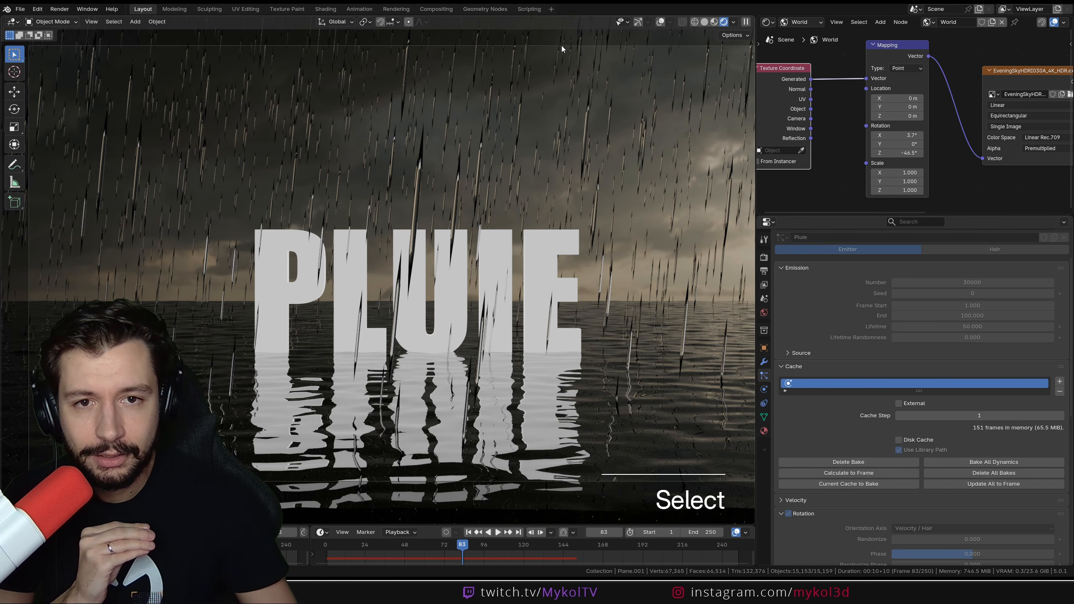
pyautogui.press('KP_0')
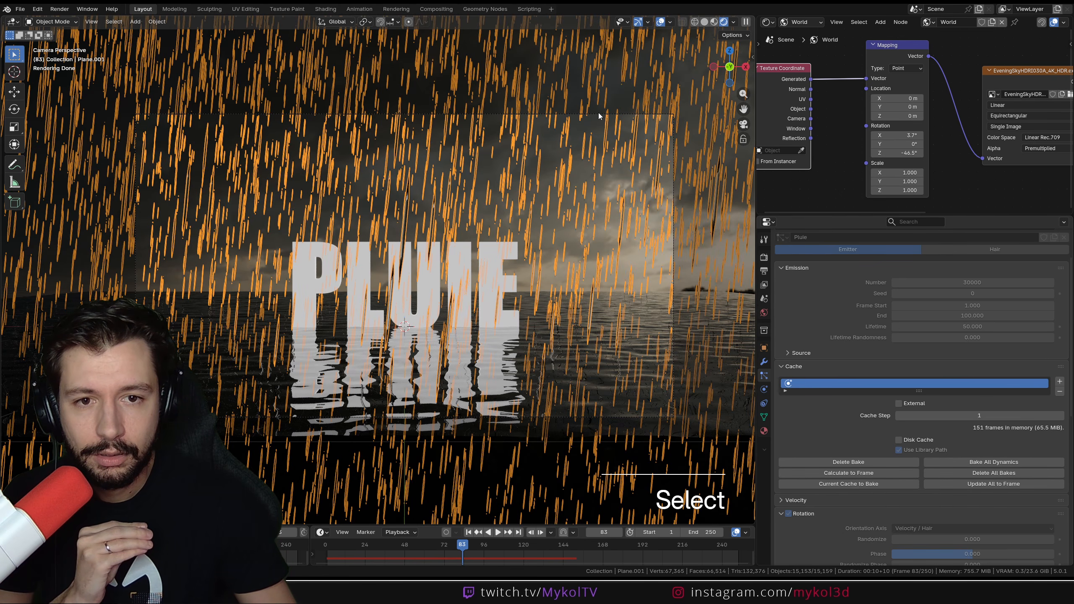
pyautogui.click(598, 114)
pyautogui.scroll(3, 640, 294)
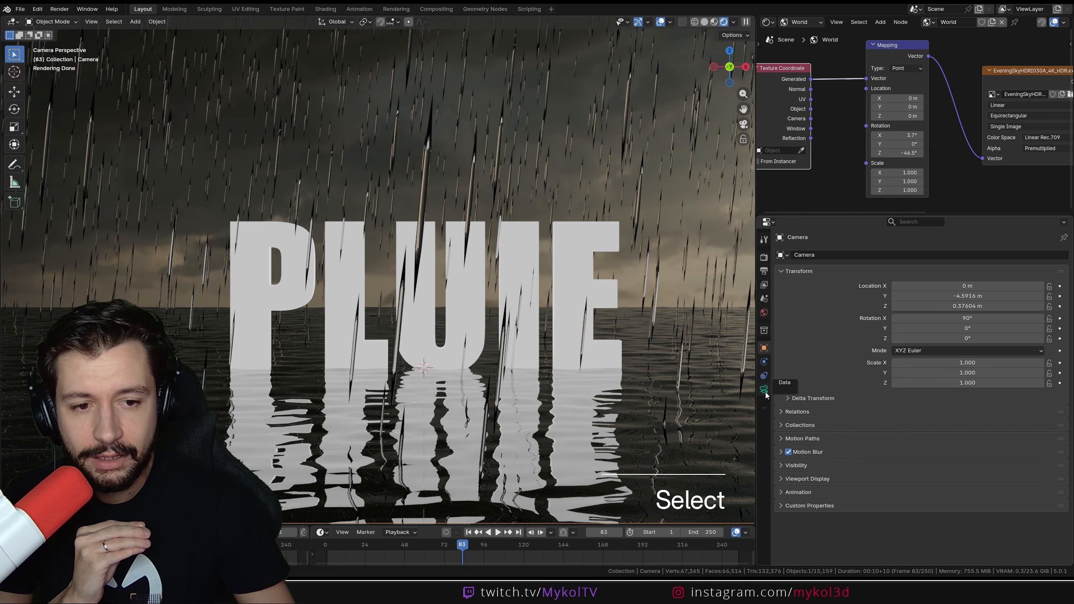
pyautogui.click(765, 392)
pyautogui.click(788, 434)
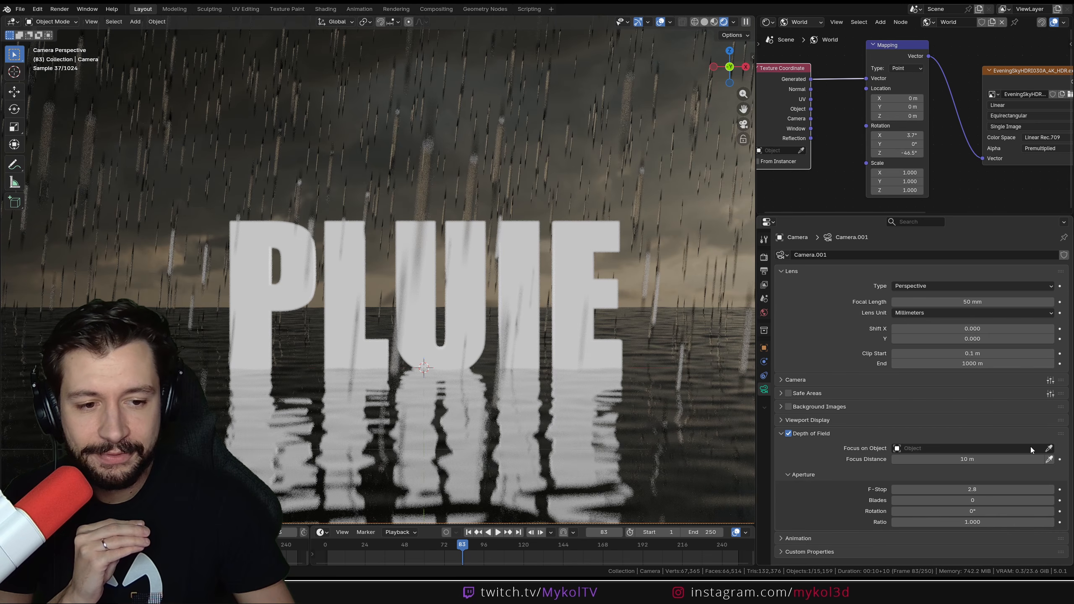
pyautogui.click(1050, 449)
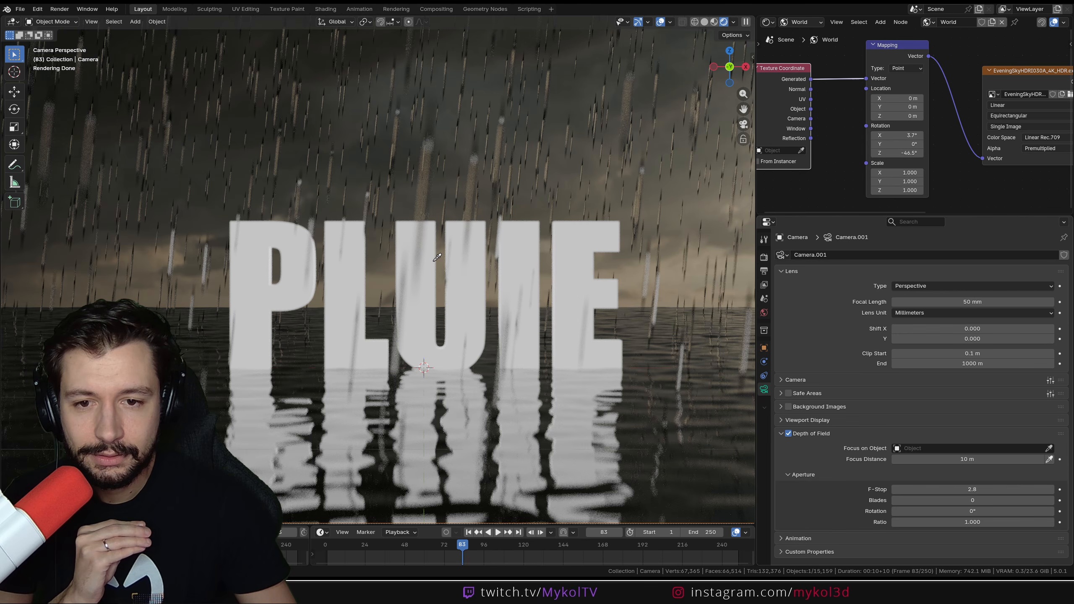
pyautogui.click(434, 261)
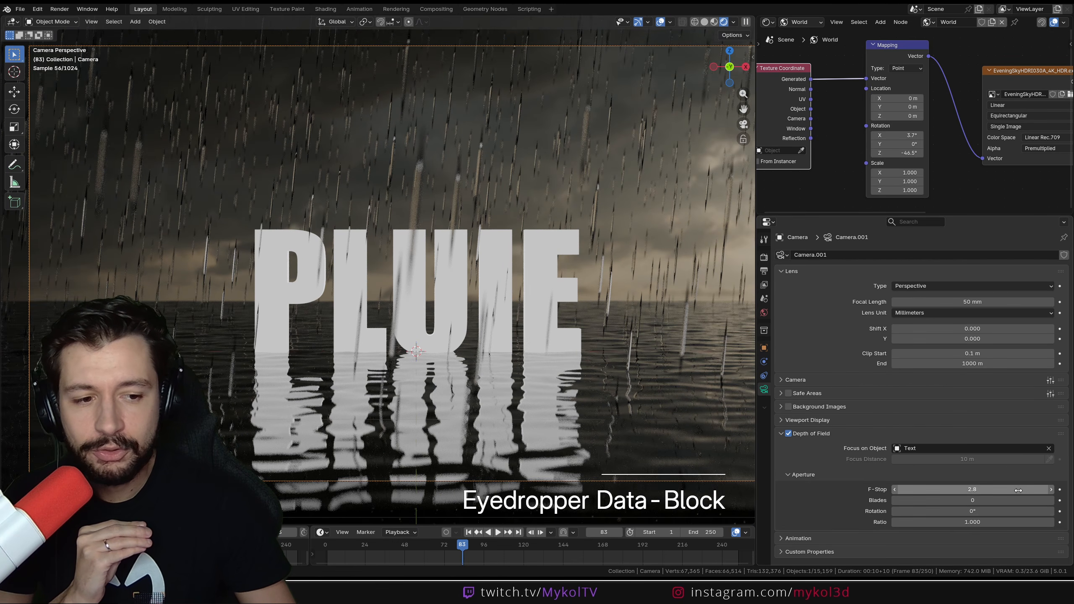
# Try an F-Stop of 1.1 for the camera's aperture and reset it to the default 2.8.
pyautogui.moveTo(991, 490); pyautogui.dragTo(952, 490)
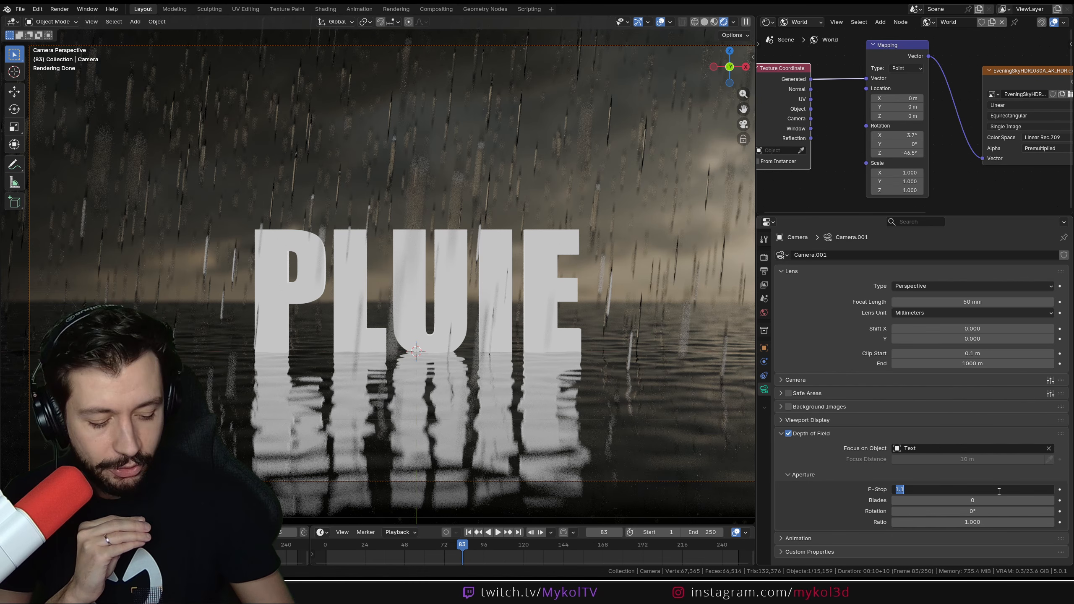
pyautogui.press('BackSpace')
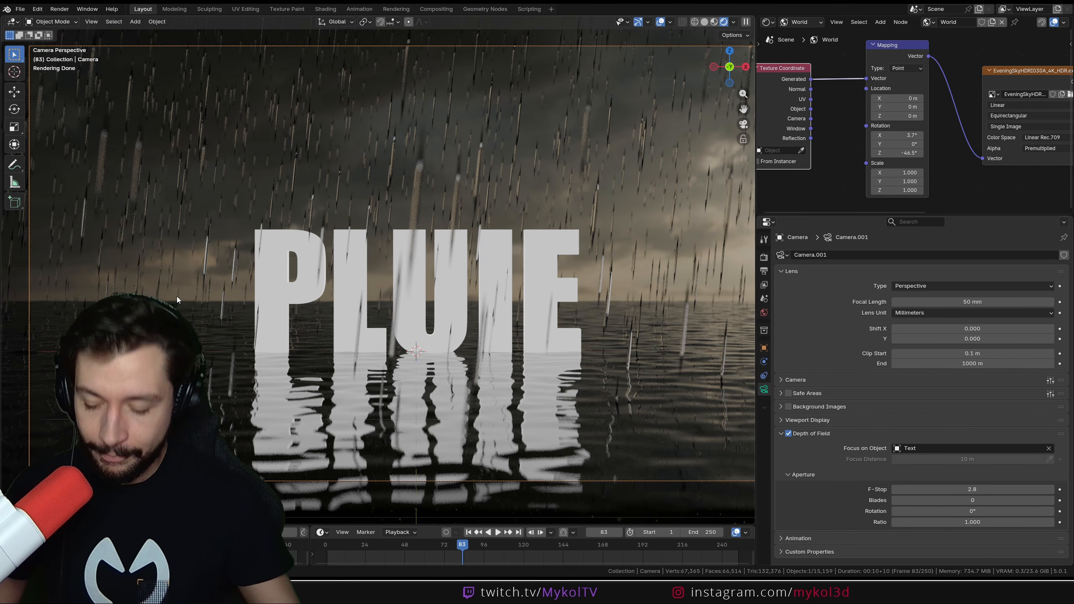
# Return the viewport to solid shading and enable the Object, Material and Asset Cryptomatte passes for the view layer.
pyautogui.press('z')
pyautogui.click(232, 295)
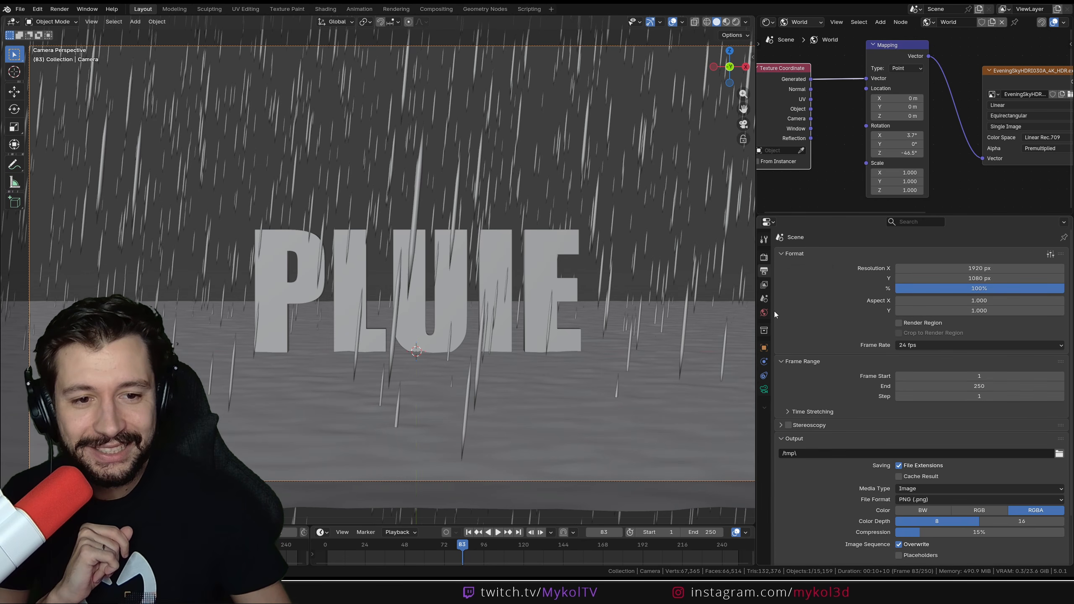
pyautogui.click(764, 285)
pyautogui.scroll(-10, 849, 421)
pyautogui.scroll(-4, 849, 422)
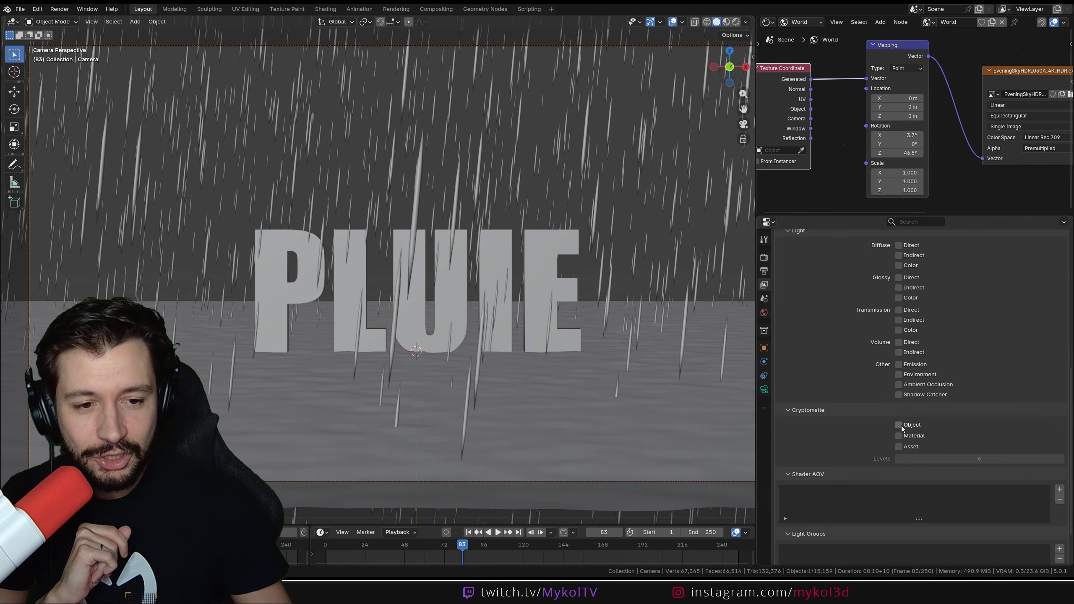
pyautogui.moveTo(902, 426); pyautogui.dragTo(899, 447)
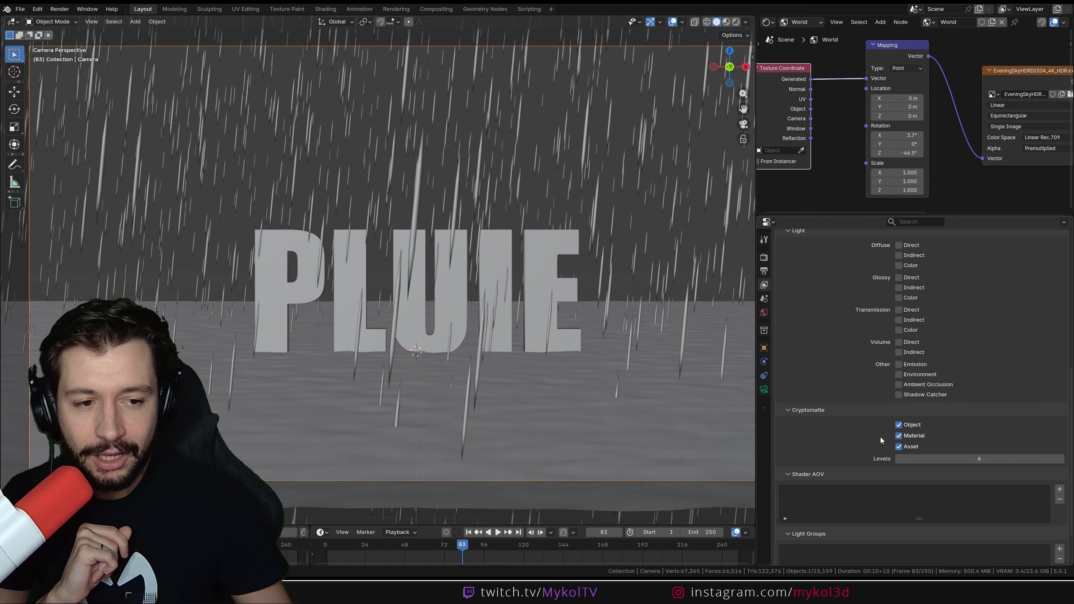
pyautogui.scroll(13, 834, 453)
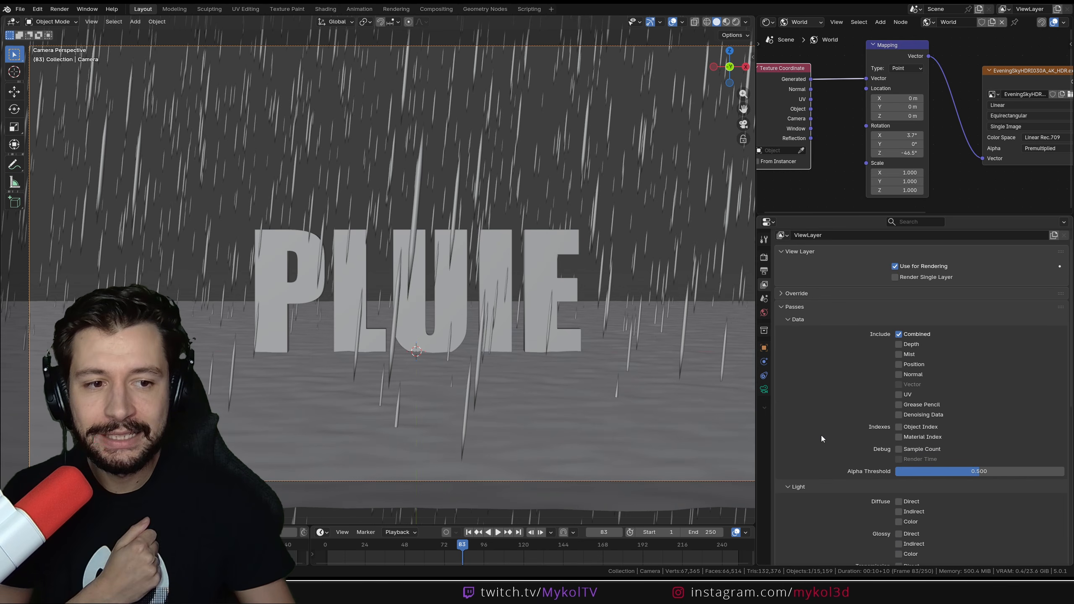
# Render frame 83 with the Cryptomatte passes, stop it once the image is clean enough, and close the render window.
pyautogui.press('z')
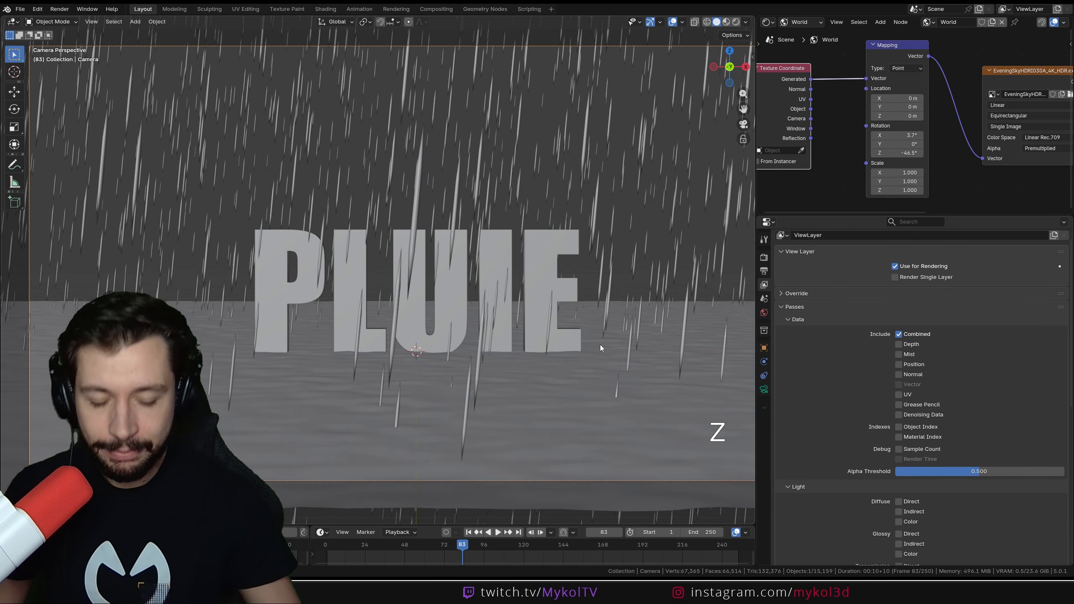
pyautogui.press('F12')
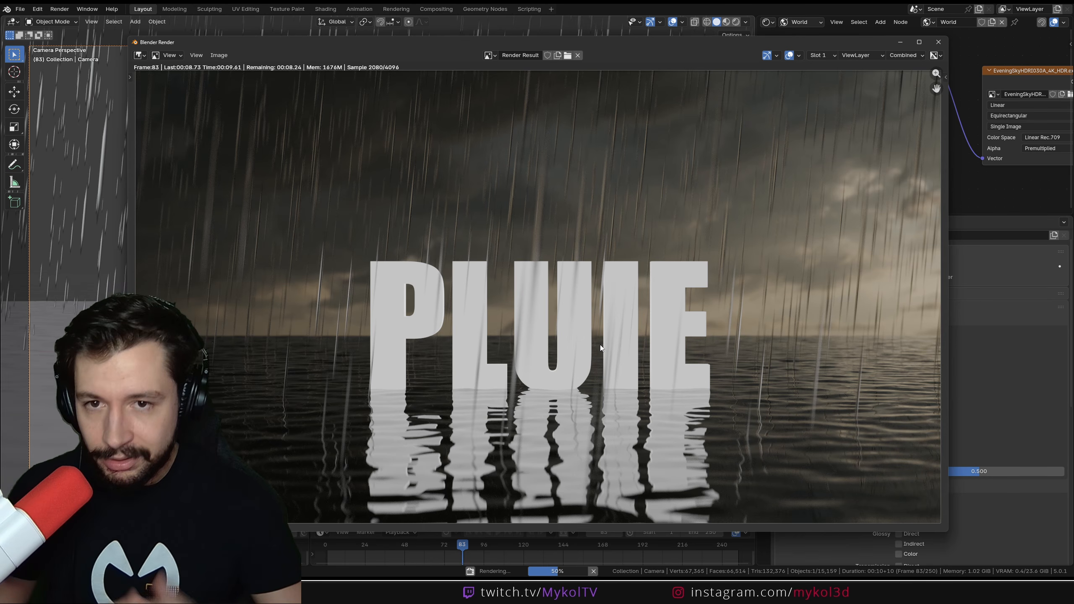
pyautogui.press('Escape')
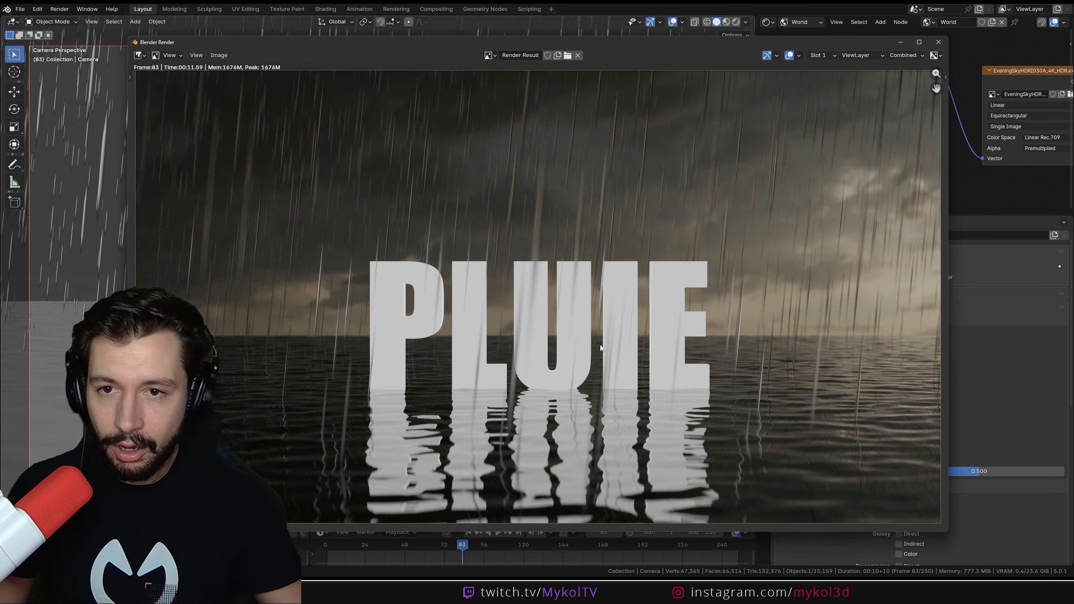
pyautogui.press('Escape')
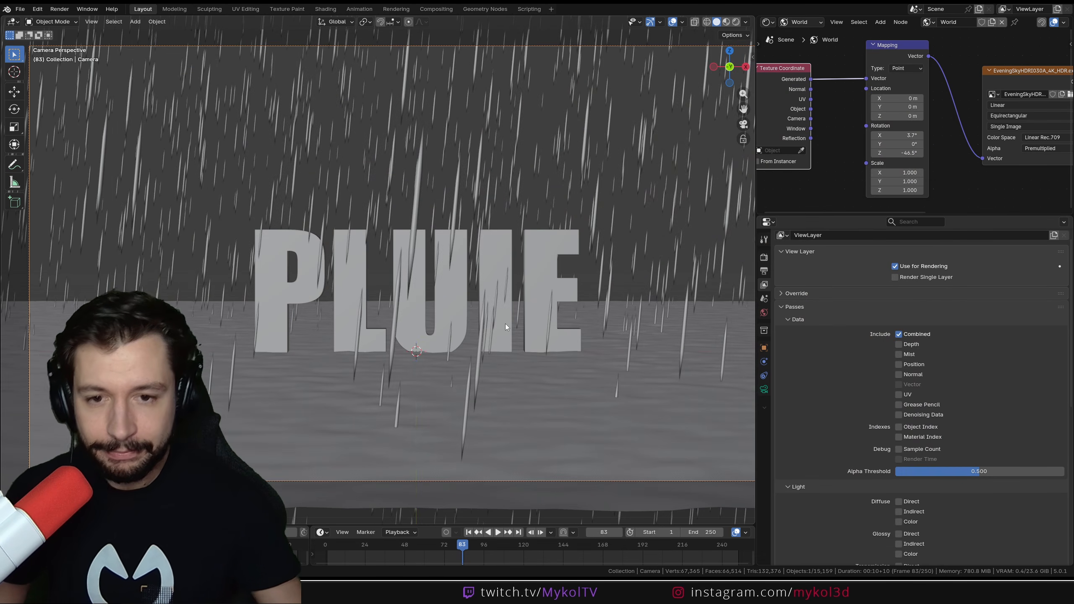
# Turn the 3D viewport into a maximized Compositor editor and create a new compositing node group.
pyautogui.click(13, 22)
pyautogui.click(47, 92)
pyautogui.hotkey('ctrl', 'space')
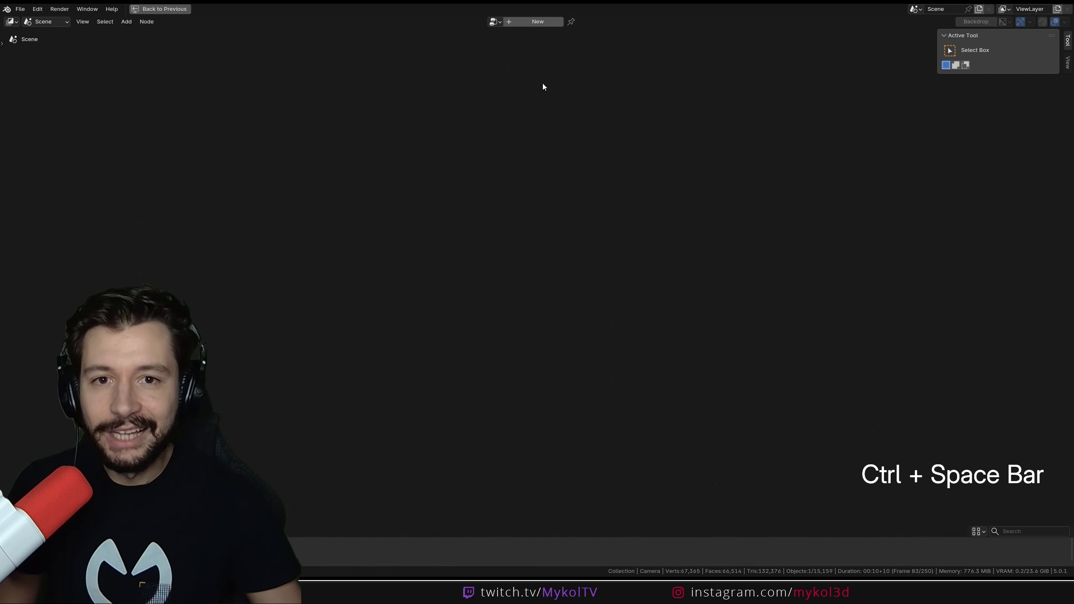
pyautogui.click(528, 22)
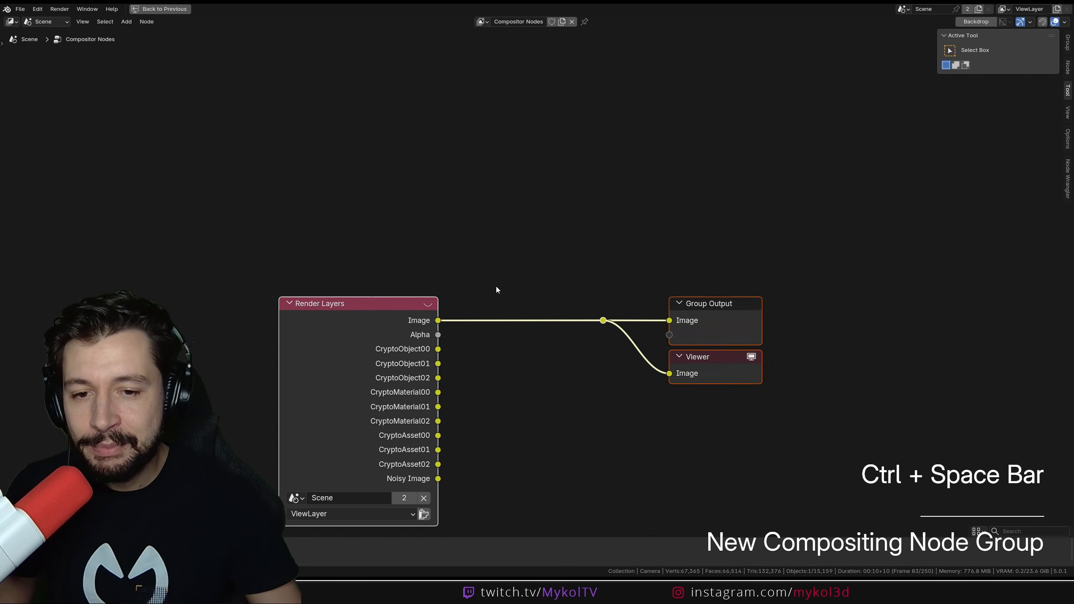
# Show the render as backdrop and spread Render Layers, Group Output and Viewer apart to clear the space between them.
pyautogui.click(976, 21)
pyautogui.moveTo(321, 218); pyautogui.dragTo(396, 191)
pyautogui.moveTo(686, 151); pyautogui.dragTo(873, 279)
pyautogui.moveTo(786, 199); pyautogui.dragTo(994, 193)
pyautogui.moveTo(451, 207); pyautogui.dragTo(144, 167)
pyautogui.moveTo(829, 132); pyautogui.dragTo(1038, 295)
pyautogui.moveTo(970, 196); pyautogui.dragTo(1020, 169)
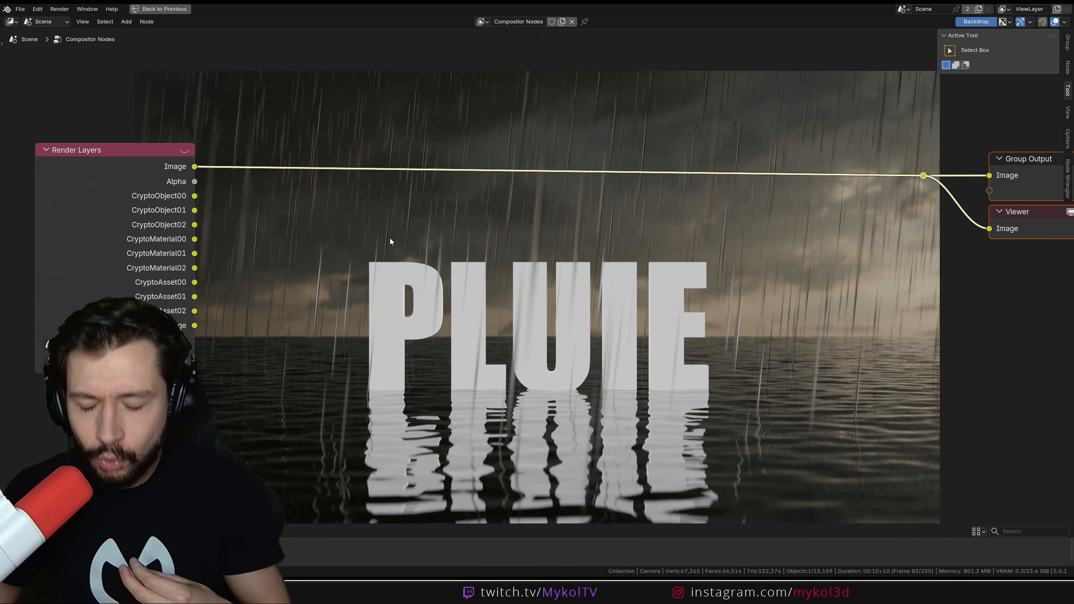
# Reposition the Render Layers node and add a Cryptomatte node below it.
pyautogui.moveTo(127, 211); pyautogui.dragTo(164, 191)
pyautogui.hotkey('shift', 'a')
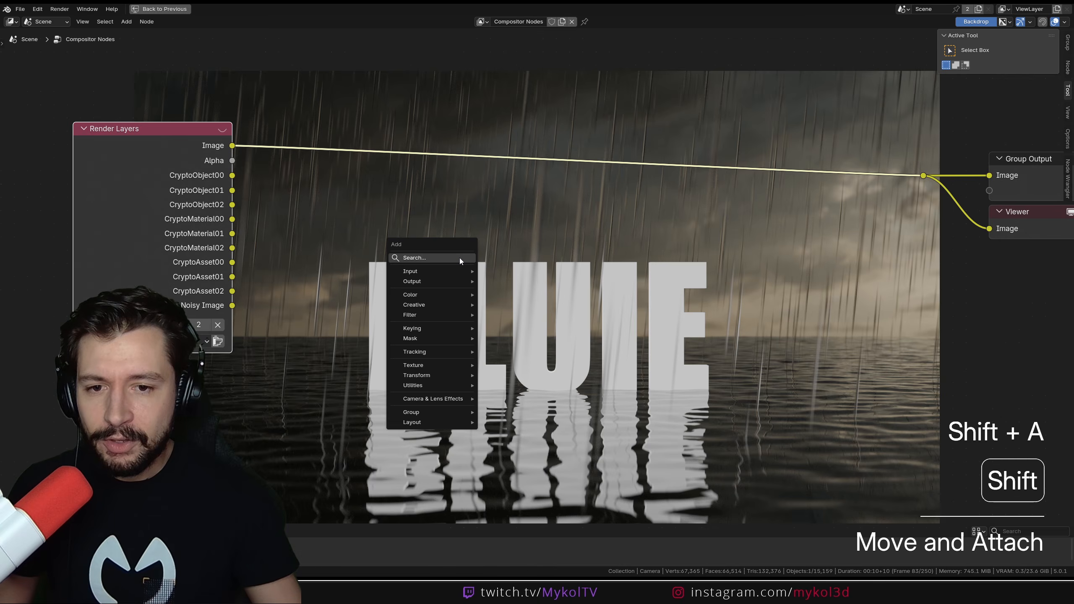
pyautogui.write('crypto')
pyautogui.press('Return')
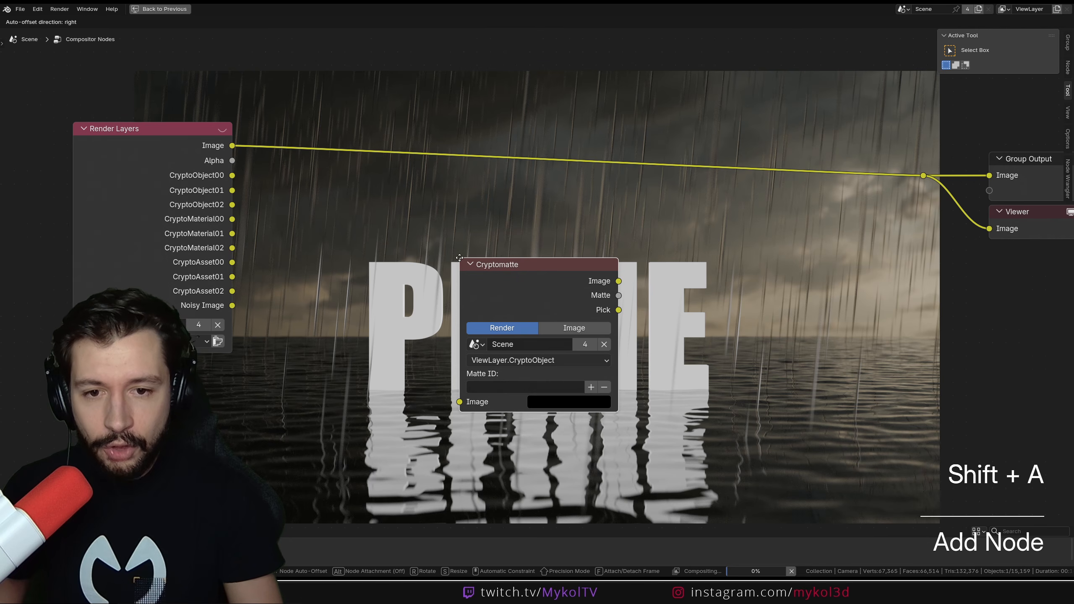
pyautogui.click(220, 360)
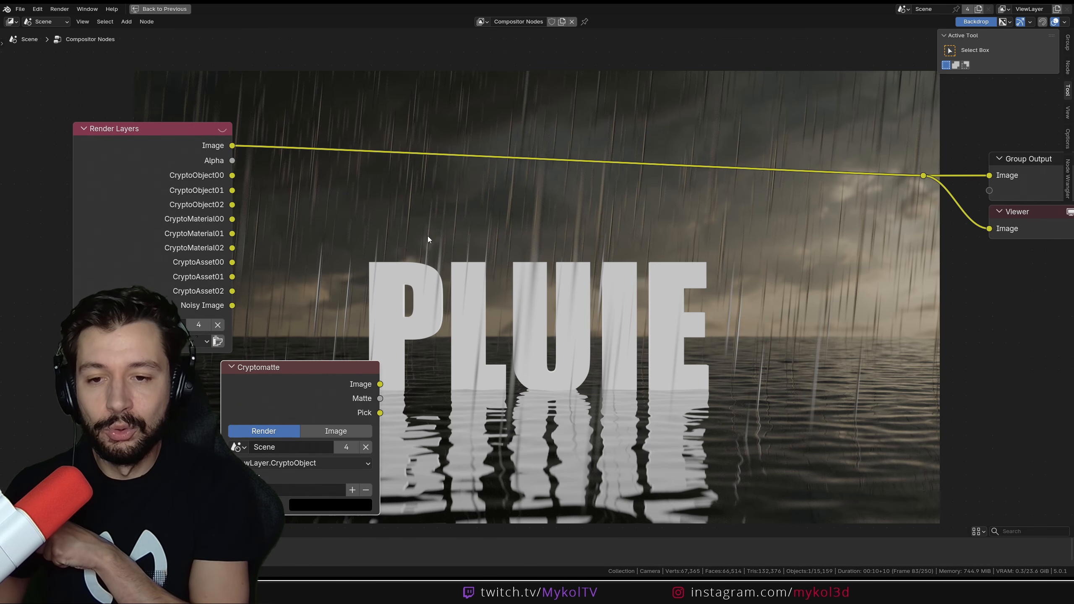
# Preview the Cryptomatte's Image and Matte outputs, then delete the Viewer and preview the Render Layers image instead.
pyautogui.keyDown('ctrl'); pyautogui.keyDown('shift'); pyautogui.click(351, 375); pyautogui.keyUp('shift'); pyautogui.keyUp('ctrl')
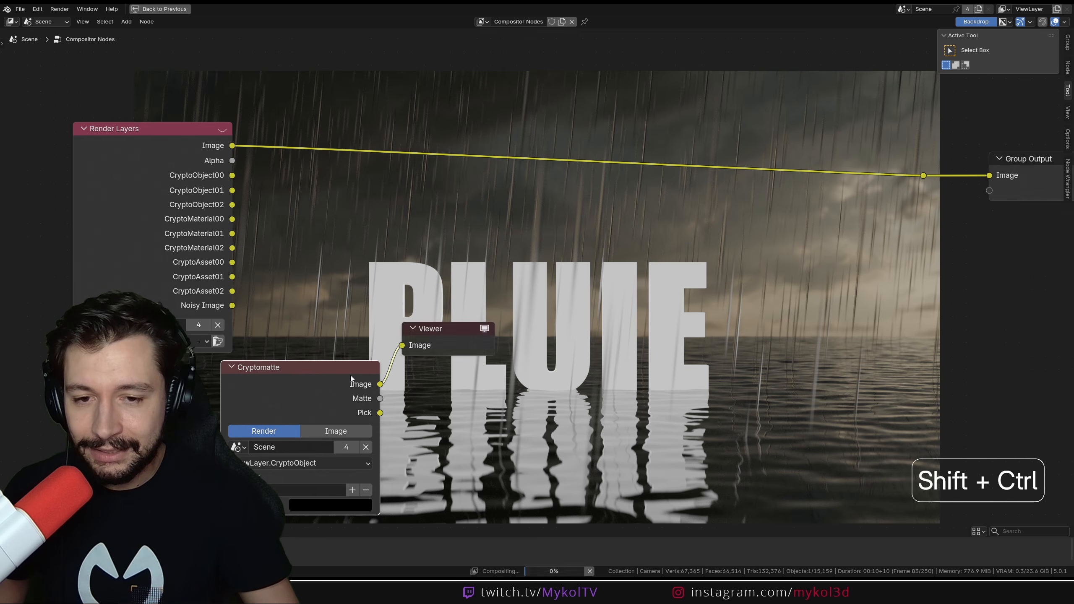
pyautogui.keyDown('ctrl'); pyautogui.keyDown('shift'); pyautogui.click(351, 375); pyautogui.keyUp('shift'); pyautogui.keyUp('ctrl')
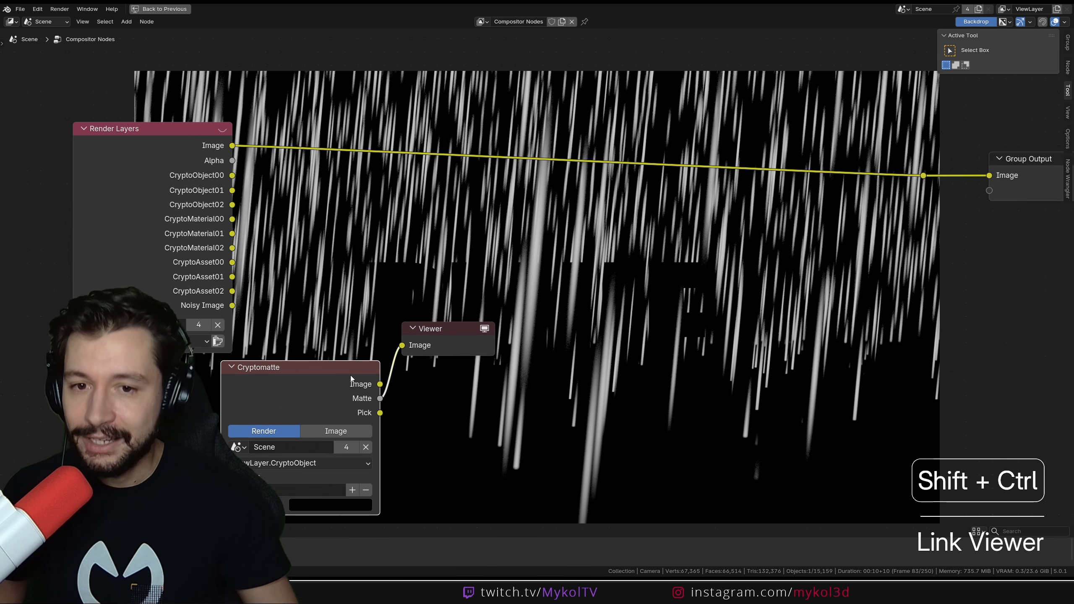
pyautogui.keyDown('ctrl'); pyautogui.keyDown('shift'); pyautogui.click(351, 375); pyautogui.keyUp('shift'); pyautogui.keyUp('ctrl')
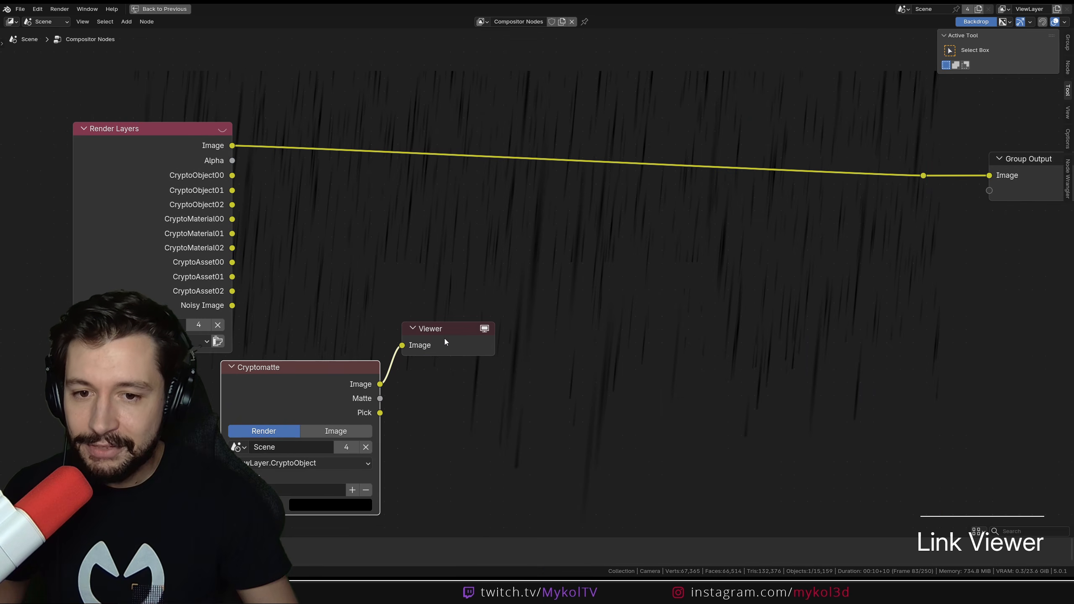
pyautogui.click(450, 333)
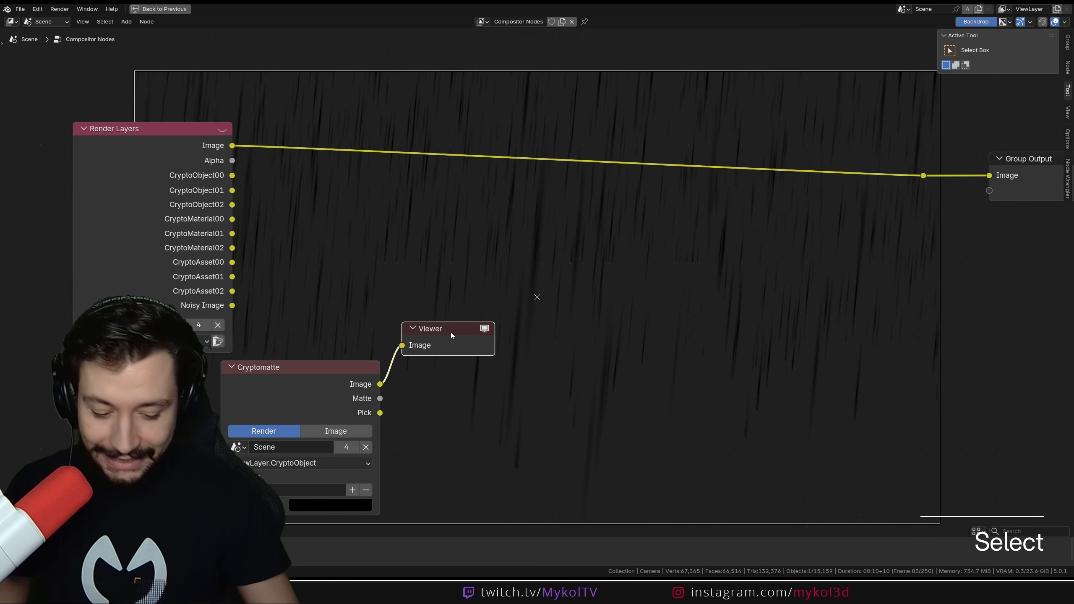
pyautogui.press('Delete')
pyautogui.keyDown('ctrl'); pyautogui.keyDown('shift'); pyautogui.click(218, 153); pyautogui.keyUp('shift'); pyautogui.keyUp('ctrl')
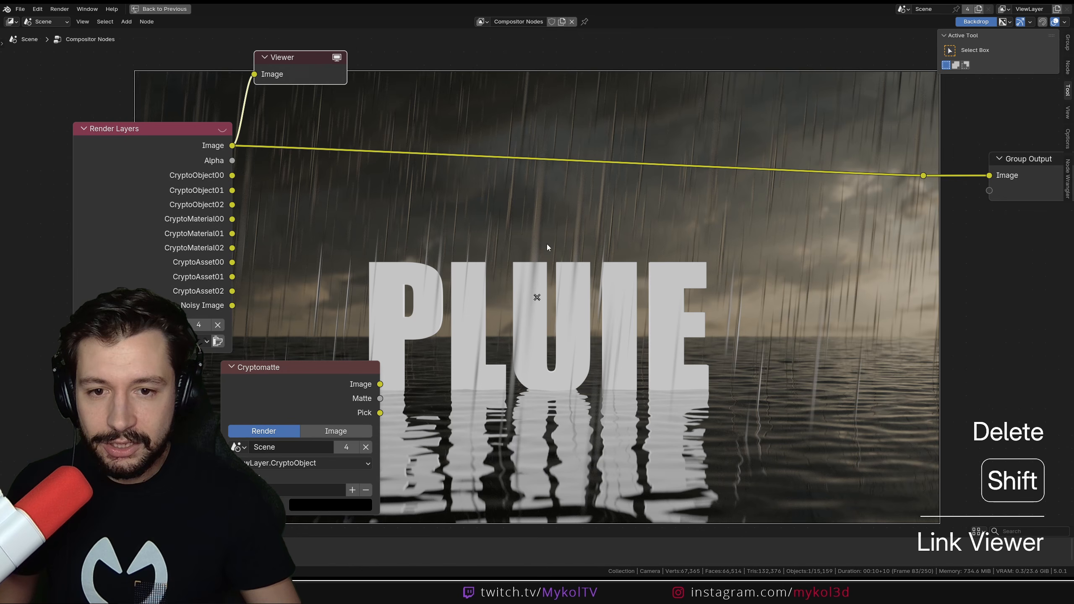
# Add a Mix Color node with the render image in A and B and the Cryptomatte Matte as Factor, and preview its result.
pyautogui.hotkey('shift', 'a')
pyautogui.write('mix colo')
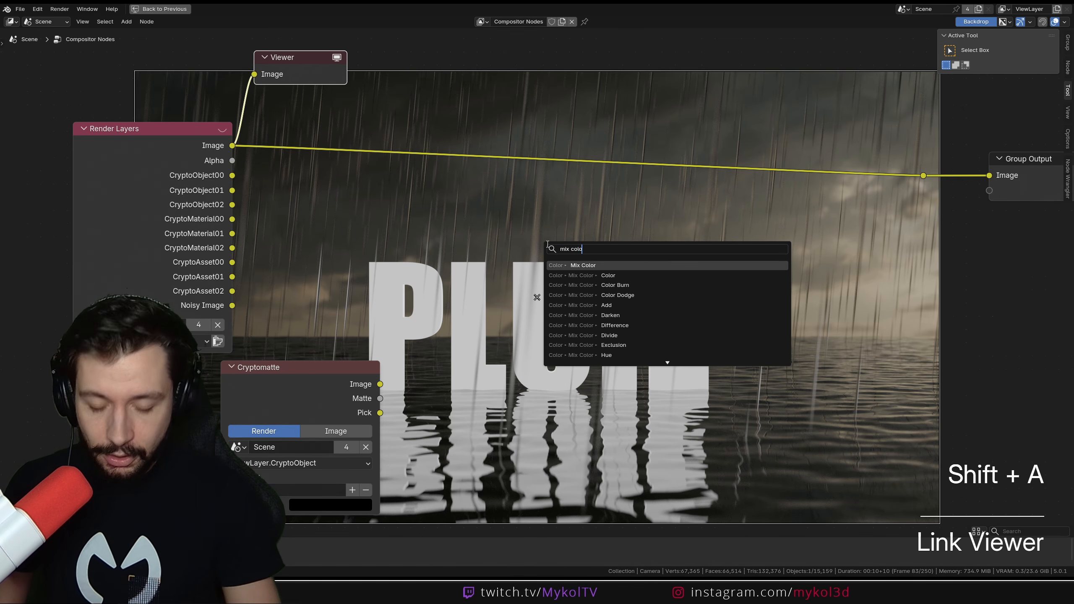
pyautogui.press('Return')
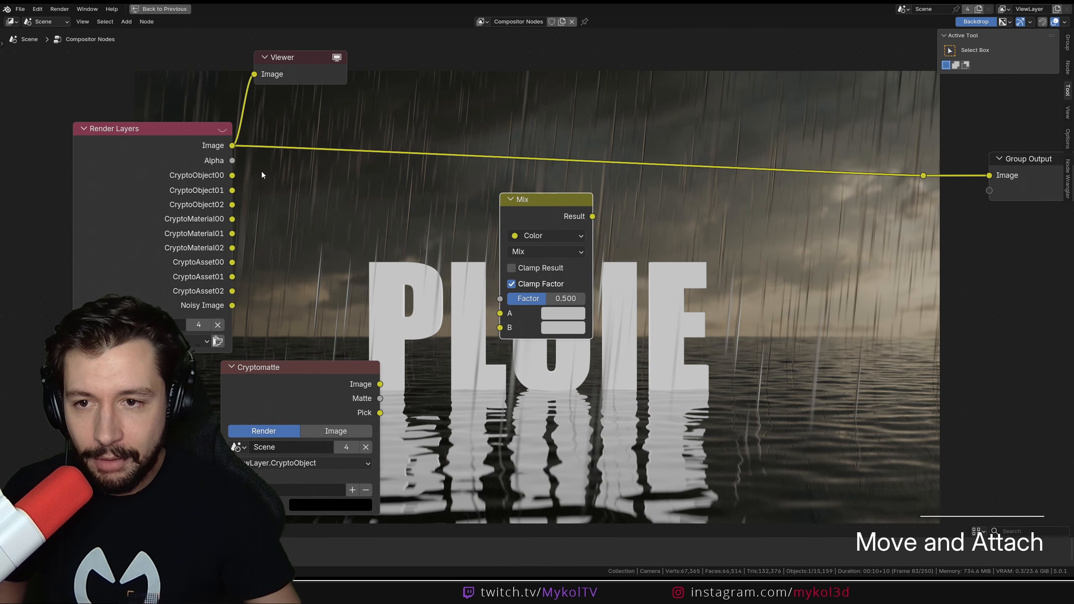
pyautogui.moveTo(249, 156); pyautogui.dragTo(514, 315)
pyautogui.moveTo(232, 145); pyautogui.dragTo(502, 299)
pyautogui.moveTo(296, 367)
pyautogui.mouseDown()
pyautogui.moveTo(338, 359)
pyautogui.moveTo(310, 372)
pyautogui.mouseUp()
pyautogui.moveTo(559, 203); pyautogui.dragTo(588, 220)
pyautogui.keyDown('ctrl'); pyautogui.keyDown('shift'); pyautogui.click(588, 220); pyautogui.keyUp('shift'); pyautogui.keyUp('ctrl')
pyautogui.moveTo(696, 210); pyautogui.dragTo(961, 306)
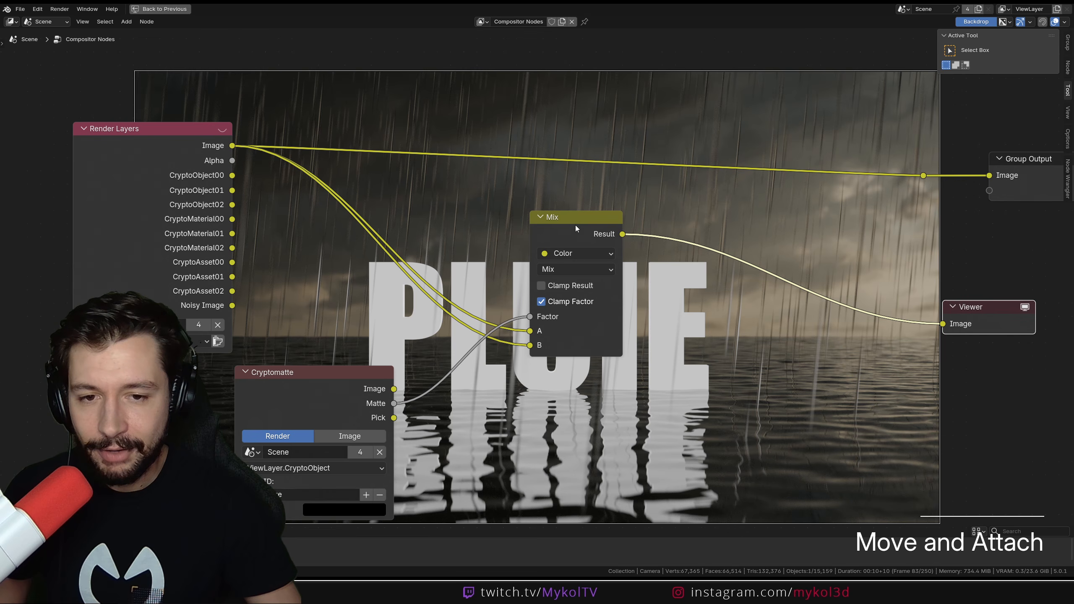
# Move the Mix node further along and insert a second Mix Color node into the link feeding its B input.
pyautogui.moveTo(575, 225); pyautogui.dragTo(731, 255)
pyautogui.hotkey('shift', 'a')
pyautogui.write('mix coolor')
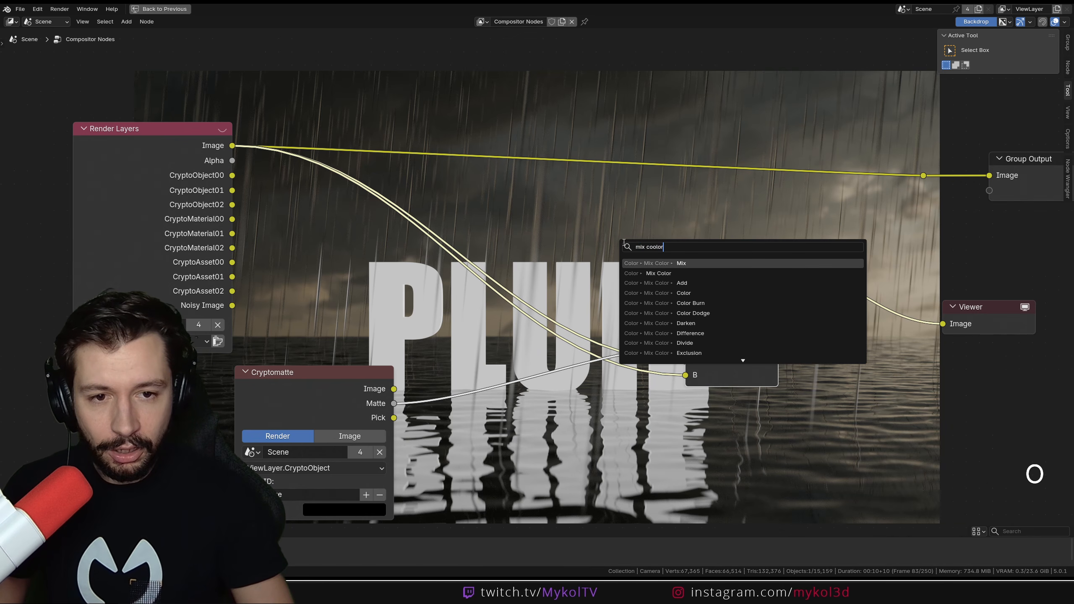
pyautogui.press('Return')
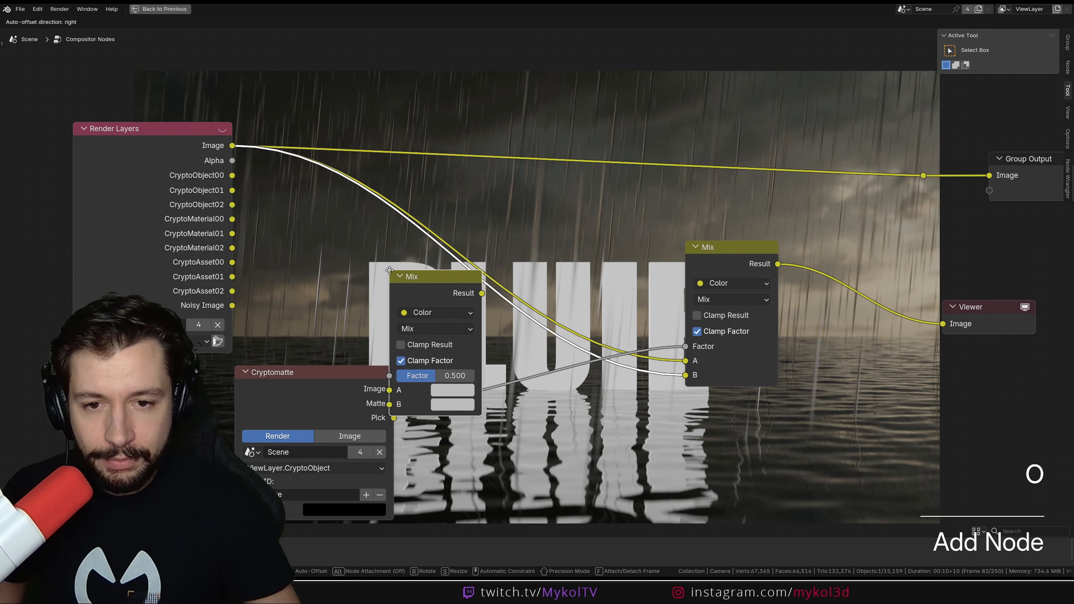
pyautogui.click(338, 241)
pyautogui.moveTo(727, 266); pyautogui.dragTo(629, 383, button='middle')
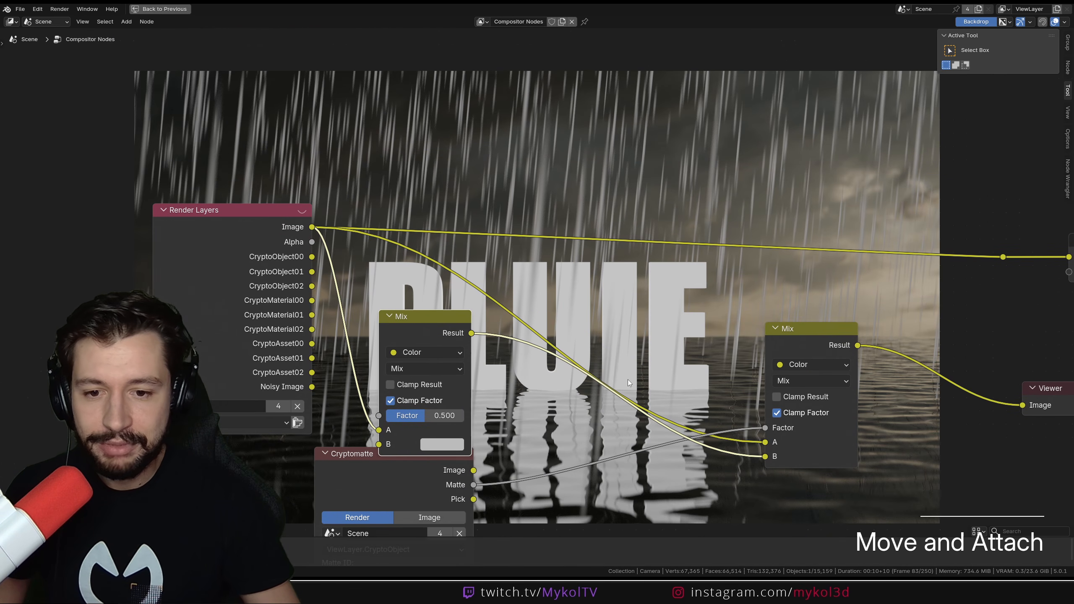
# Set the inserted Mix node's blending mode to Add, with Factor 0.164 and a grey B color of Value 0.617.
pyautogui.moveTo(410, 354); pyautogui.dragTo(400, 340)
pyautogui.click(411, 354)
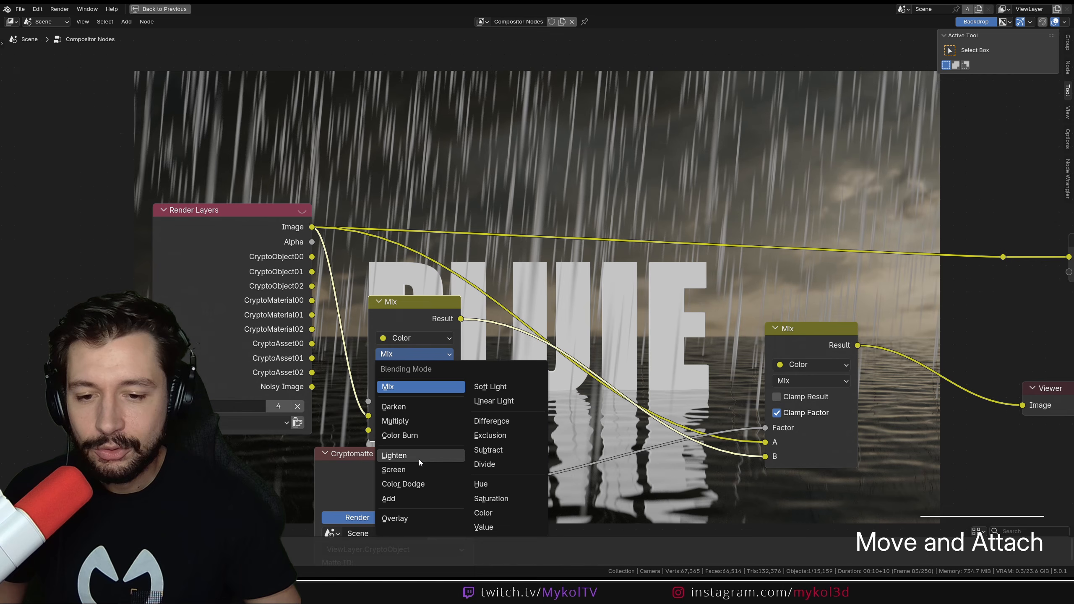
pyautogui.click(413, 499)
pyautogui.moveTo(422, 404); pyautogui.dragTo(393, 405)
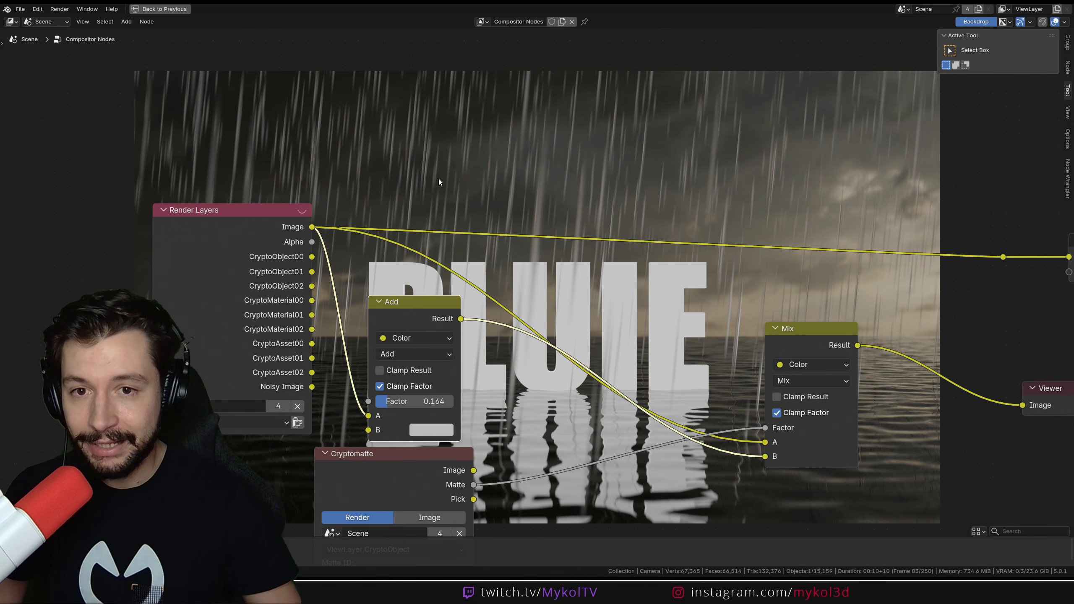
pyautogui.click(430, 430)
pyautogui.moveTo(531, 204); pyautogui.dragTo(530, 240)
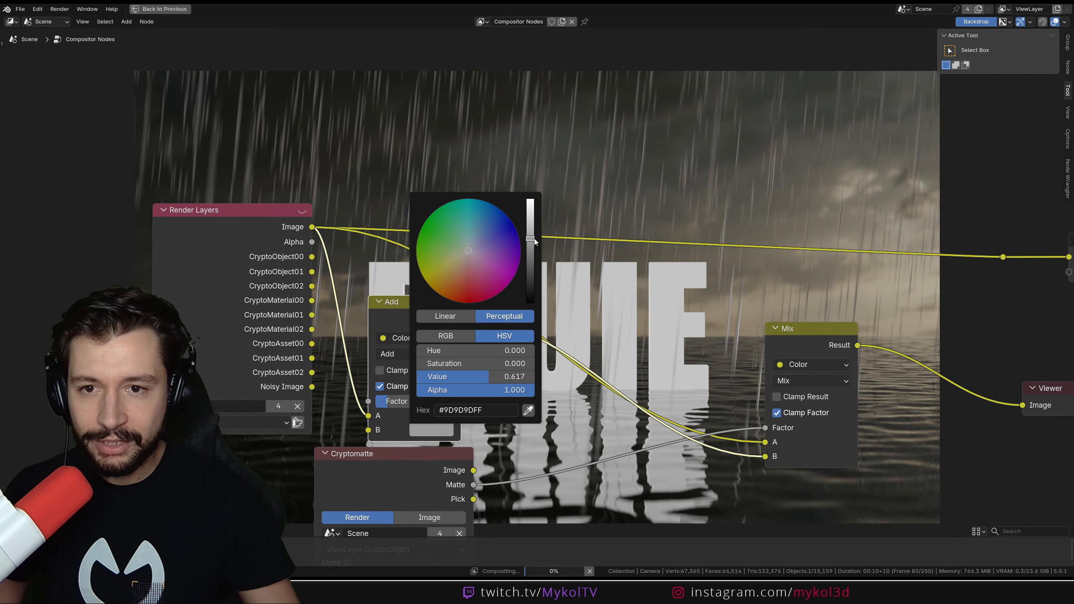
# Rearrange the Add, Mix, Group Output and Viewer nodes to open up space between Mix and Viewer.
pyautogui.moveTo(416, 307); pyautogui.dragTo(405, 303)
pyautogui.moveTo(760, 319); pyautogui.dragTo(340, 245, button='middle')
pyautogui.moveTo(697, 169); pyautogui.dragTo(790, 124)
pyautogui.moveTo(394, 255); pyautogui.dragTo(262, 287)
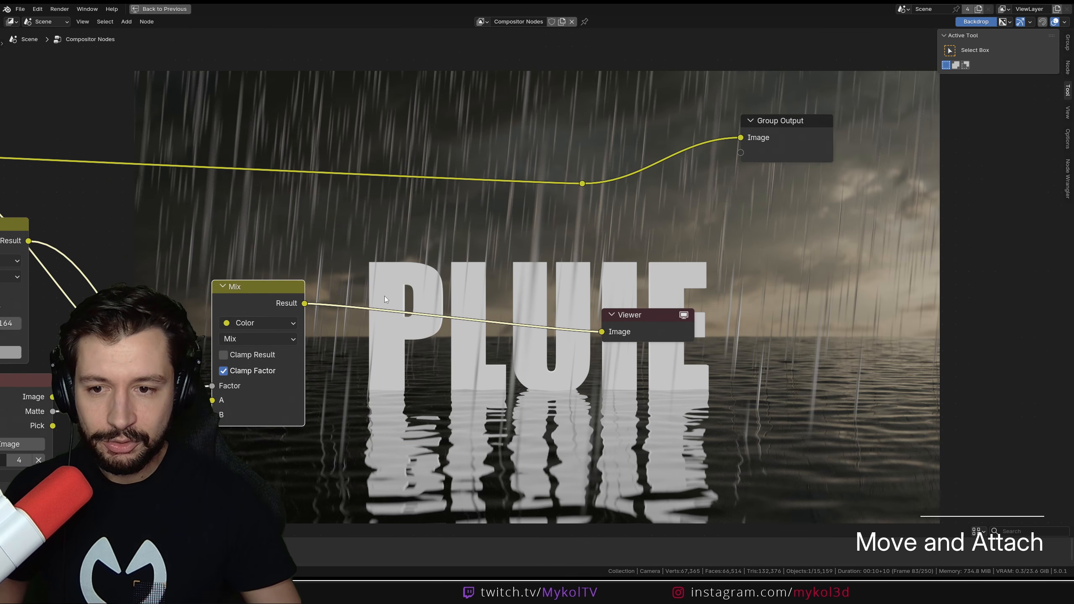
pyautogui.moveTo(604, 311); pyautogui.dragTo(808, 302)
pyautogui.moveTo(641, 297); pyautogui.dragTo(702, 297, button='middle')
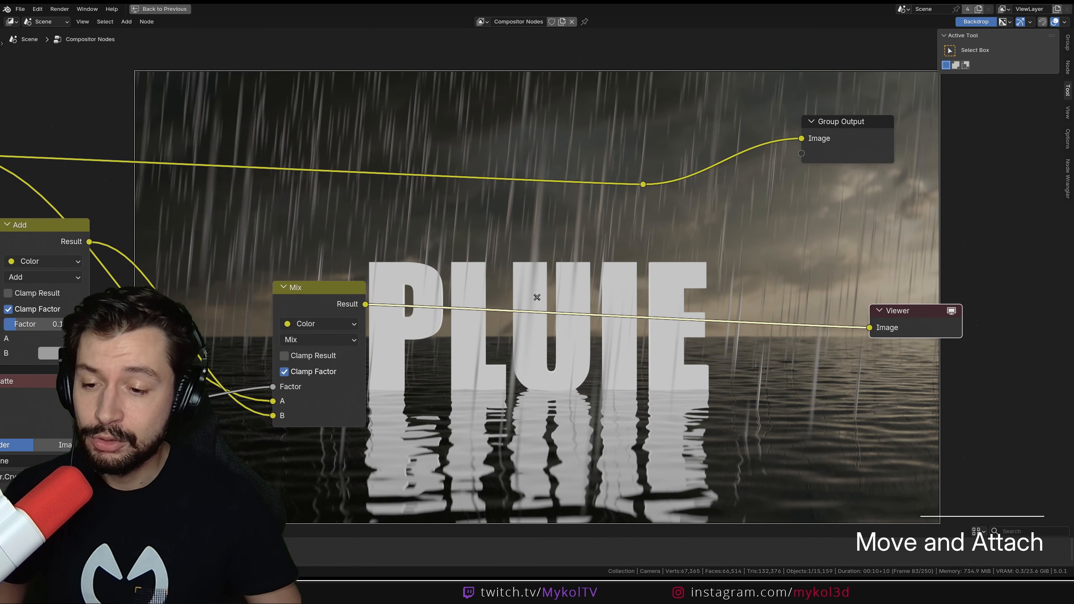
# Insert a Vignette node between Mix and Viewer and set its Factor to 0.797.
pyautogui.click(529, 398)
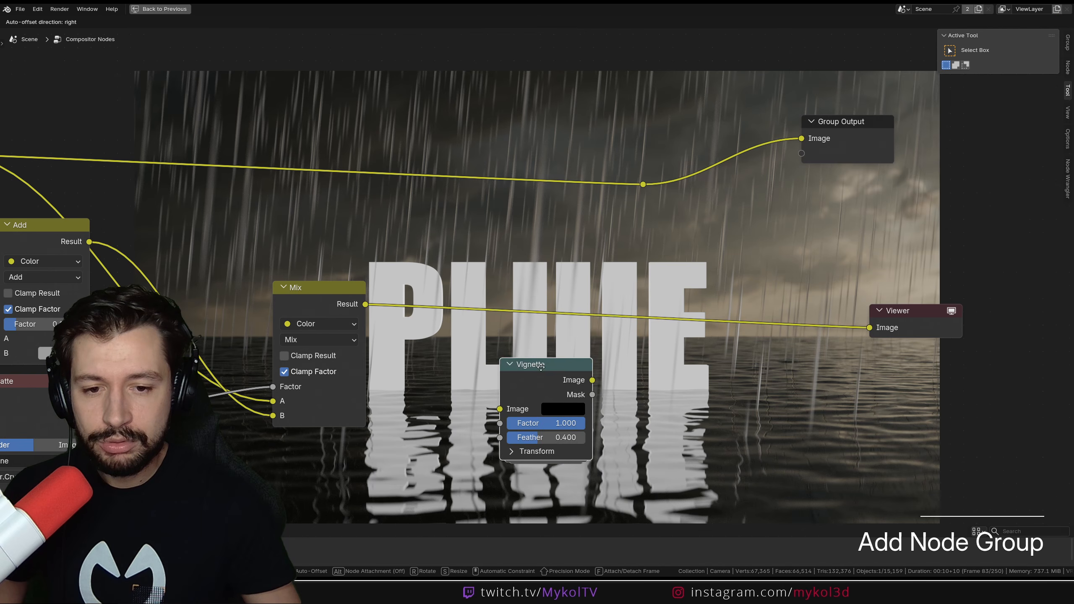
pyautogui.click(537, 369)
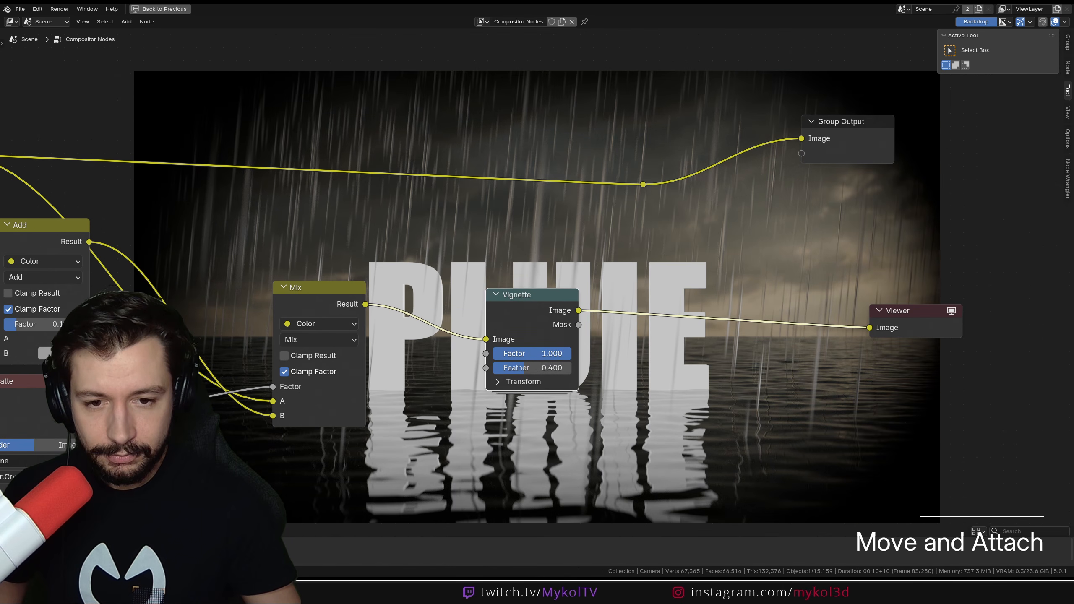
pyautogui.moveTo(552, 353); pyautogui.dragTo(533, 354)
pyautogui.moveTo(539, 299); pyautogui.dragTo(489, 293)
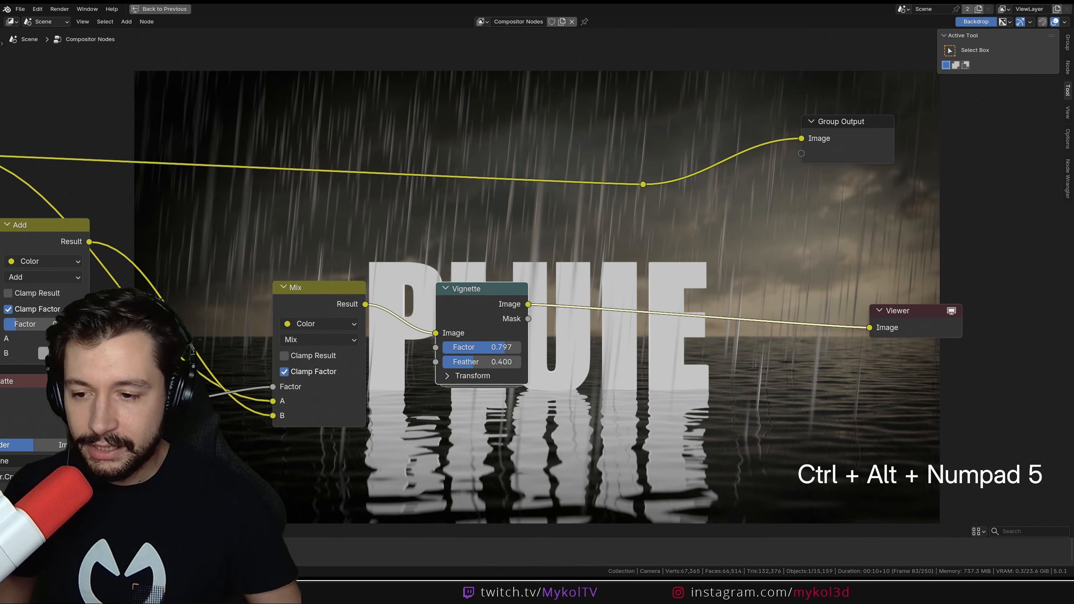
# Insert a Chromatic Aberration node between Vignette and Viewer and set its type to Lens Dispersion.
pyautogui.moveTo(43, 552); pyautogui.dragTo(562, 418)
pyautogui.moveTo(584, 423); pyautogui.dragTo(624, 295)
pyautogui.click(663, 342)
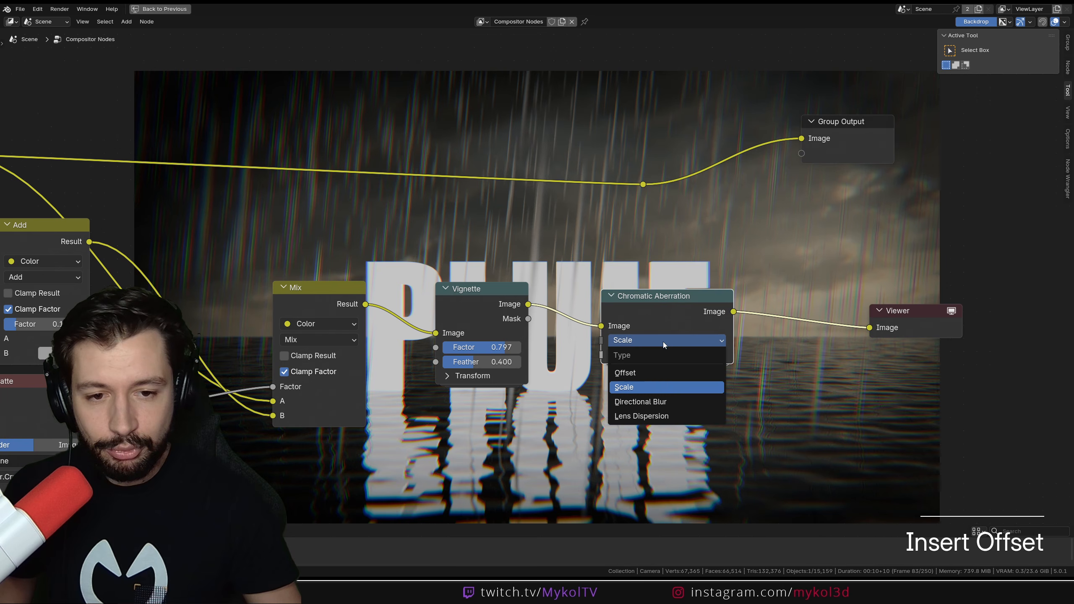
pyautogui.click(659, 418)
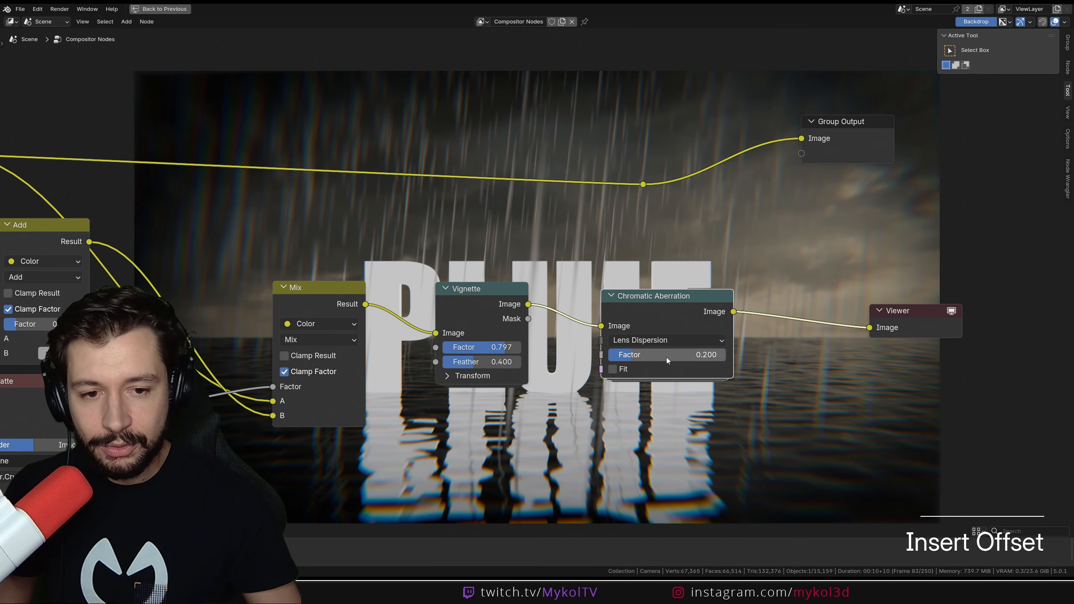
# Set the Chromatic Aberration Factor to 0.1 and move the Viewer node away to free space between them.
pyautogui.write('0.1')
pyautogui.press('Return')
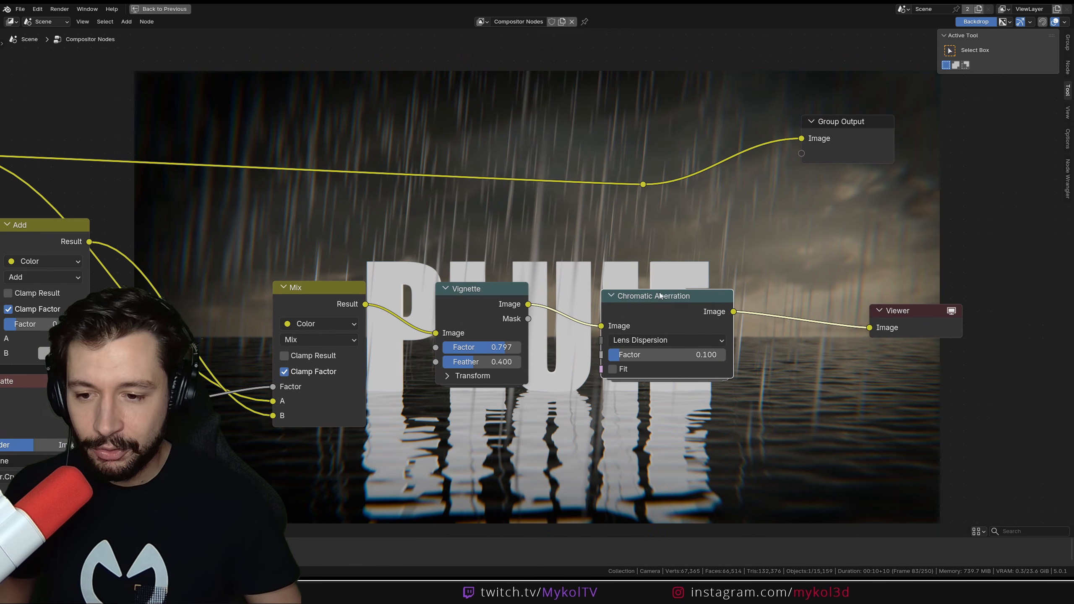
pyautogui.moveTo(885, 314); pyautogui.dragTo(972, 308)
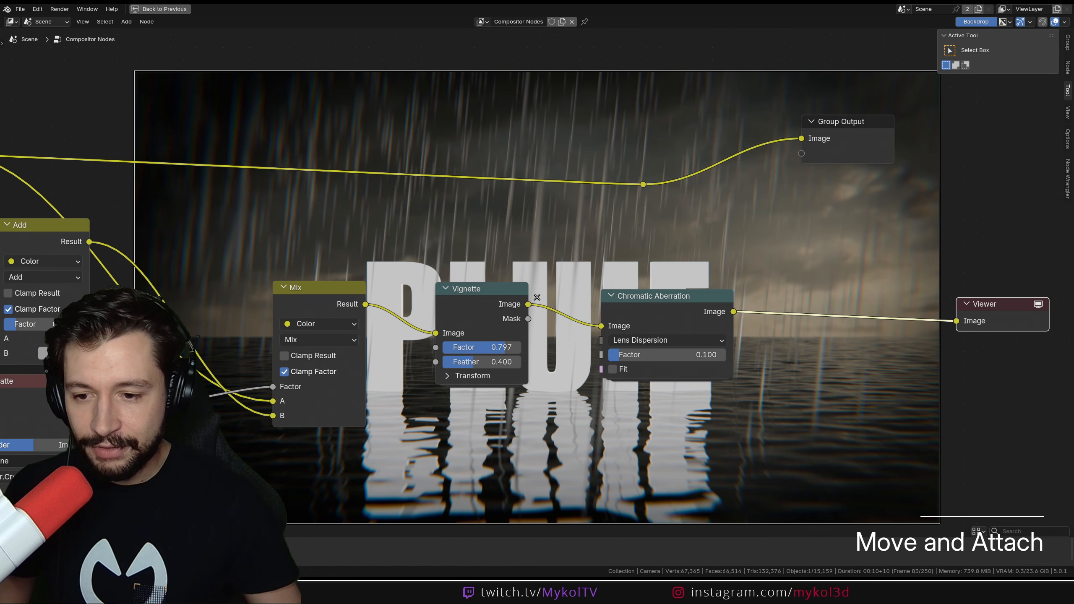
# Insert a Tune Image node between Chromatic Aberration and Viewer and set its Contrast to 0.5.
pyautogui.moveTo(263, 551); pyautogui.dragTo(740, 410)
pyautogui.click(844, 329)
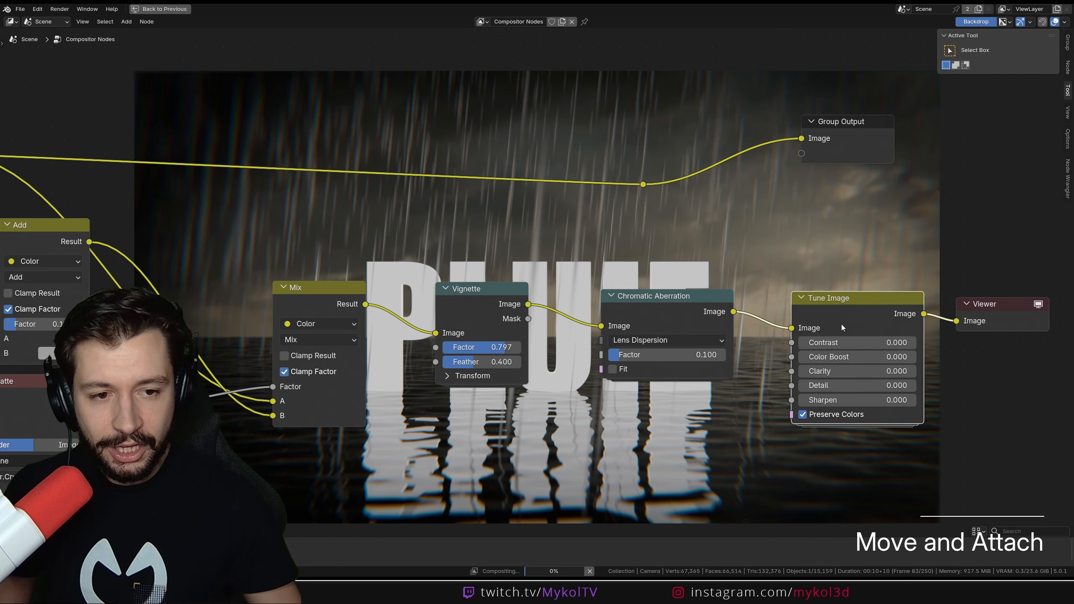
pyautogui.click(857, 343)
pyautogui.write('5')
pyautogui.press('Return')
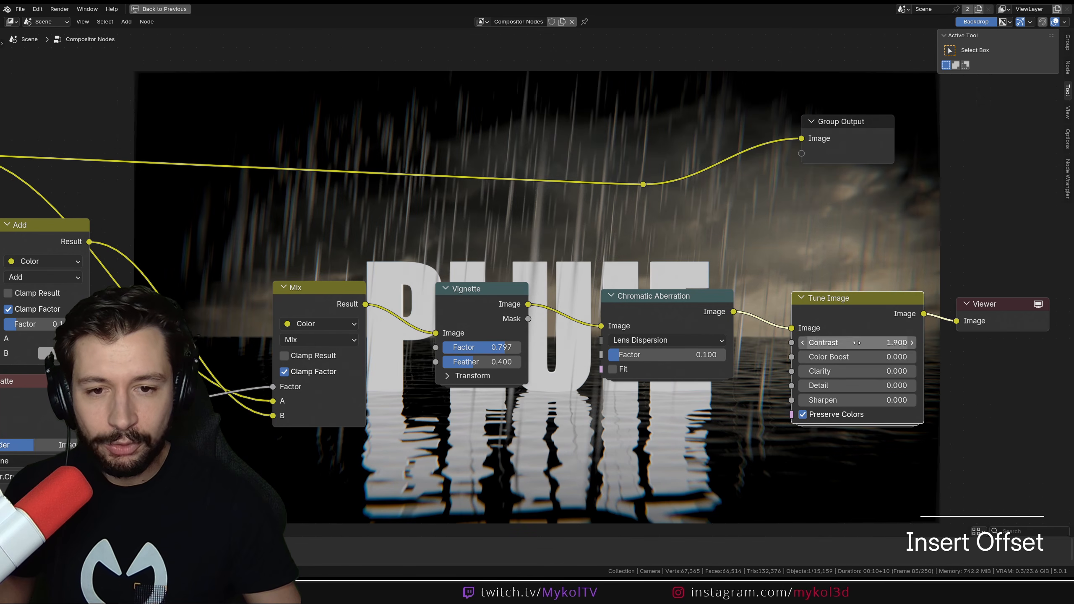
pyautogui.click(858, 344)
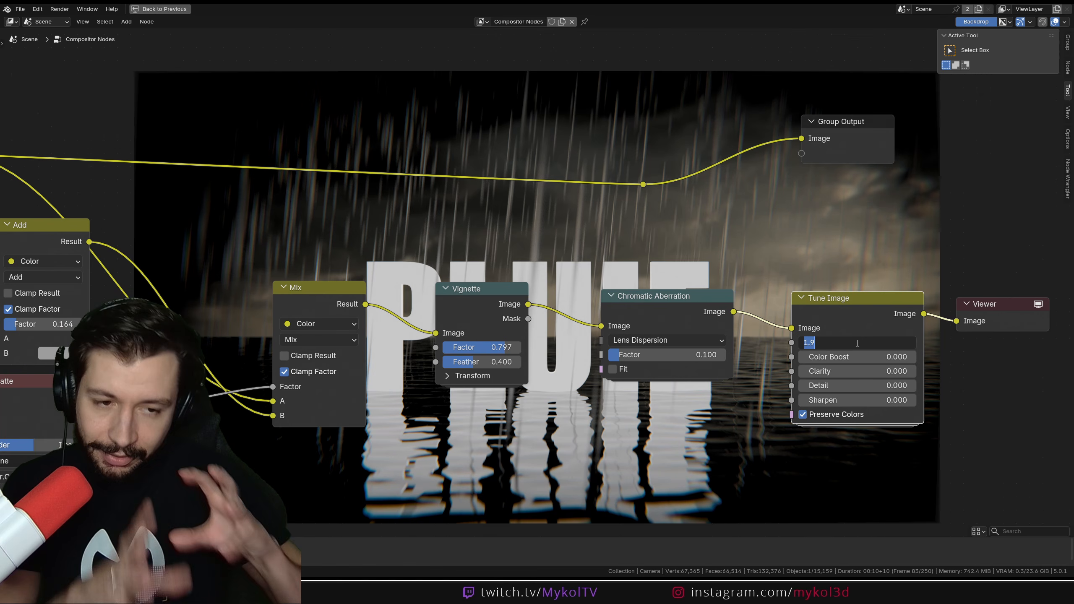
pyautogui.press('Return')
# Set Tune Image's Color Boost to 1.000, Clarity to 0.173, Detail to 0.210 and Sharpen to 0.103.
pyautogui.moveTo(854, 350)
pyautogui.mouseDown()
pyautogui.moveTo(829, 343)
pyautogui.moveTo(847, 343)
pyautogui.mouseUp()
pyautogui.moveTo(861, 318); pyautogui.dragTo(728, 424, button='middle')
pyautogui.moveTo(738, 418); pyautogui.dragTo(742, 400)
pyautogui.moveTo(715, 445); pyautogui.dragTo(740, 445)
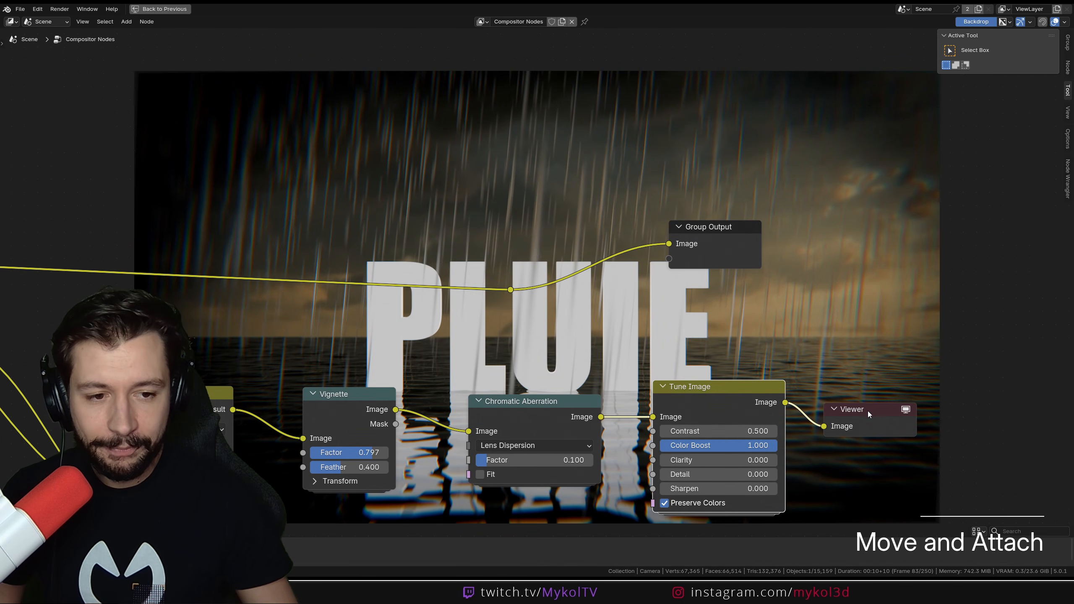
pyautogui.moveTo(868, 414); pyautogui.dragTo(904, 399)
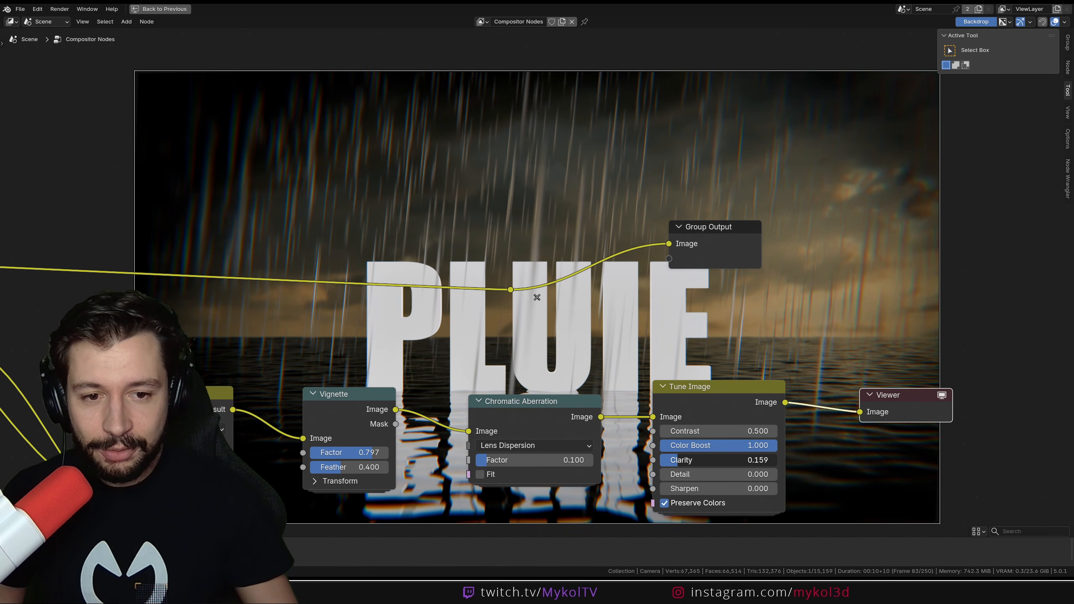
pyautogui.moveTo(678, 479); pyautogui.dragTo(719, 474)
pyautogui.scroll(-1, 549, 335)
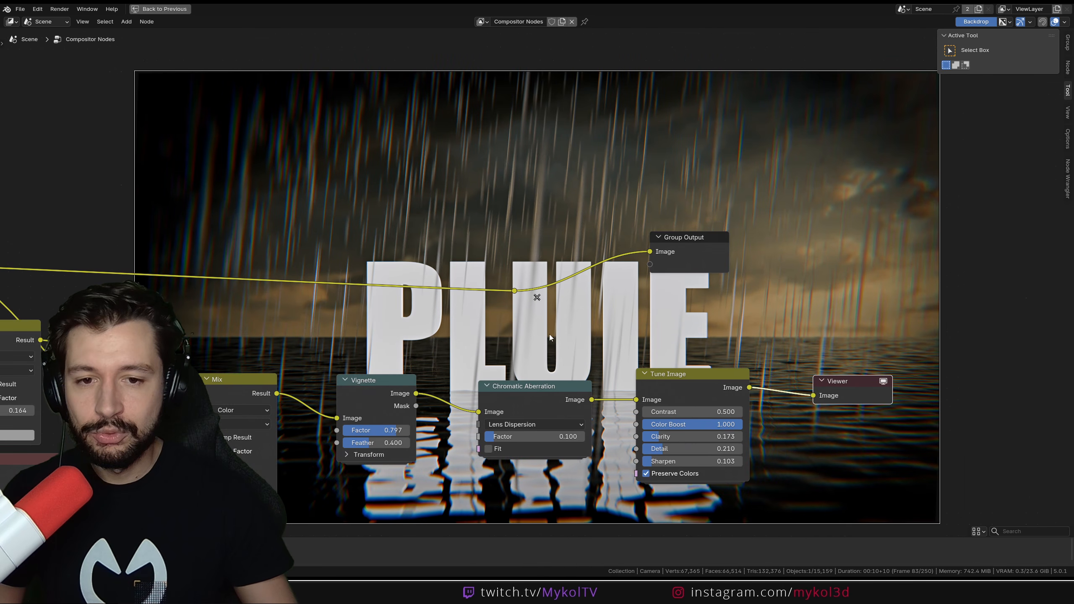
# Move the Viewer aside and insert a Sensor Noise node between Tune Image and Viewer.
pyautogui.moveTo(853, 388); pyautogui.dragTo(946, 385)
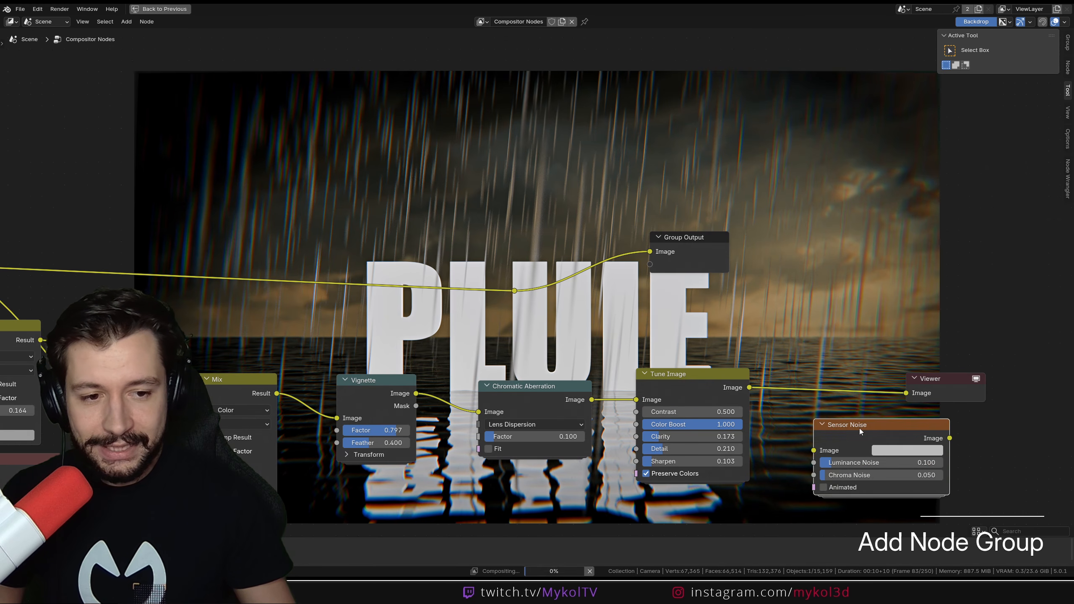
pyautogui.click(851, 381)
pyautogui.hotkey('ctrl', 'z')
pyautogui.hotkey('ctrl', 'z')
pyautogui.hotkey('ctrl', 'z')
pyautogui.hotkey('ctrl', 'z')
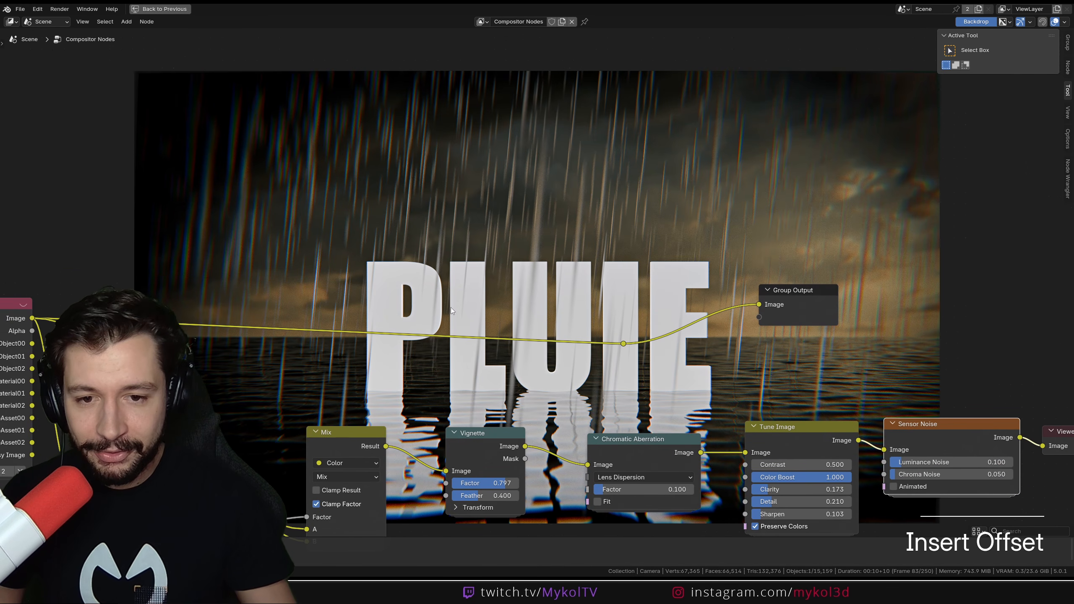
pyautogui.hotkey('ctrl', 'z')
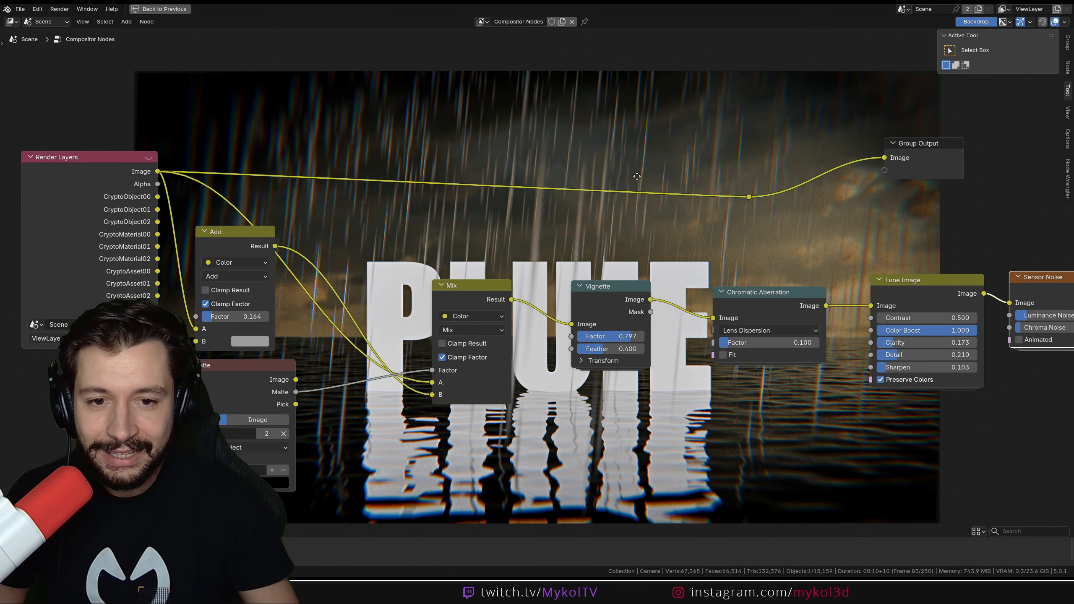
# Switch to the MYKOL Blender window, view RENDER_003.png in an Image Editor as colour reference, and return to the PLUIE compositor.
pyautogui.click(629, 554)
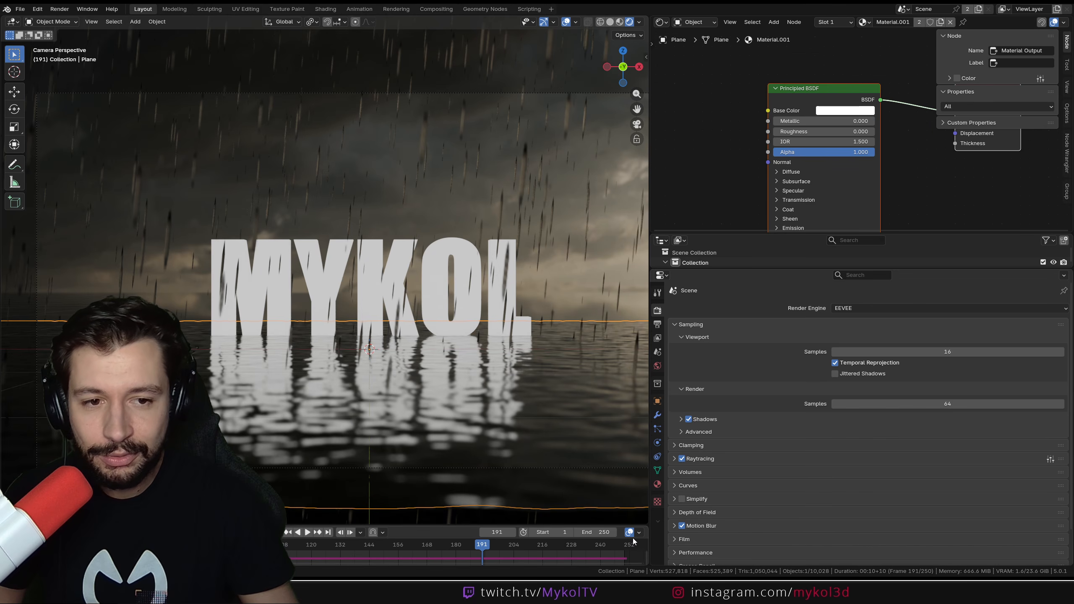
pyautogui.click(660, 23)
pyautogui.click(702, 58)
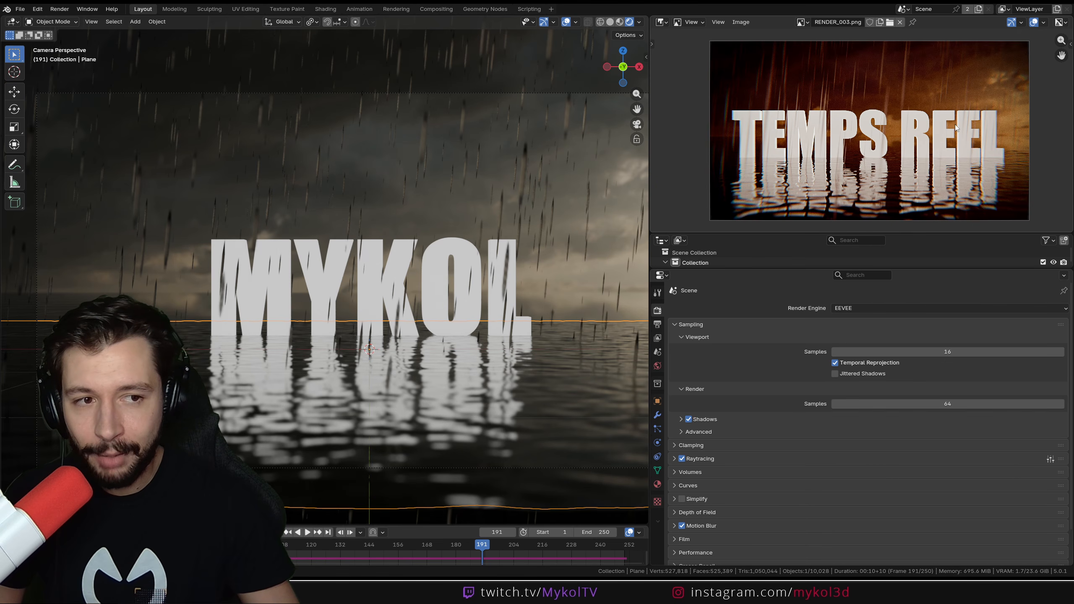
pyautogui.click(698, 533)
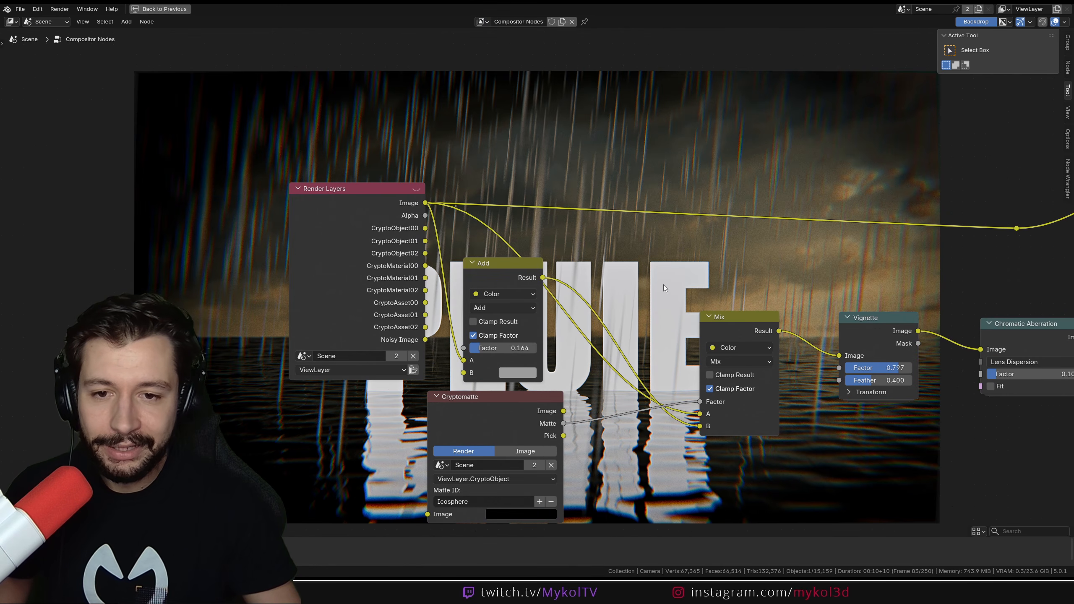
# Rearrange the Add and Cryptomatte nodes below the Render Layers image link to tidy the inputs of the Mix node.
pyautogui.moveTo(728, 346); pyautogui.dragTo(692, 323, button='middle')
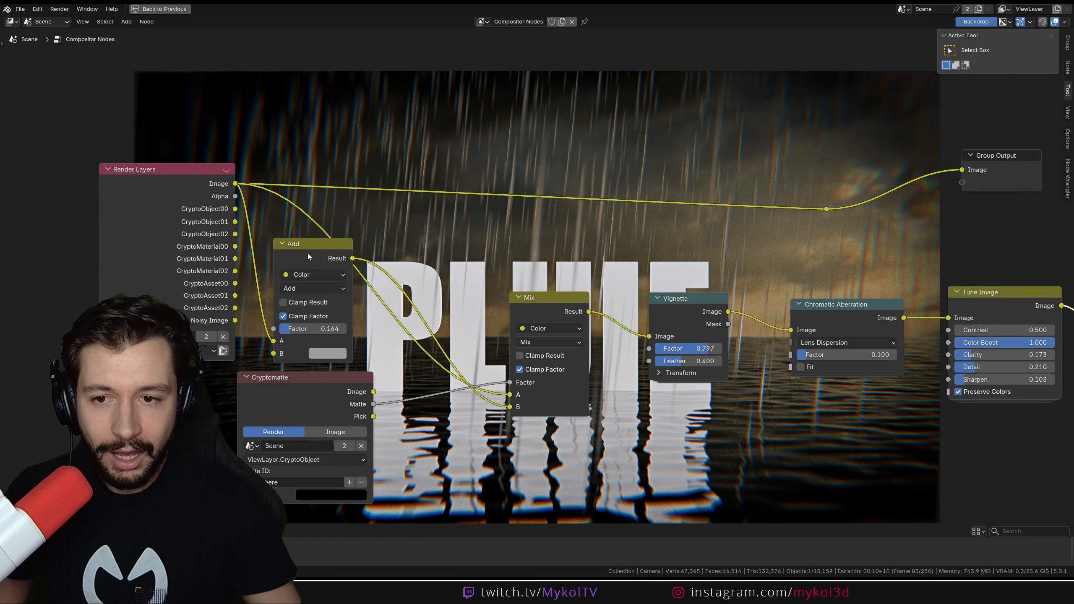
pyautogui.click(308, 256)
pyautogui.hotkey('ctrl', 'x')
pyautogui.moveTo(308, 390); pyautogui.dragTo(345, 446)
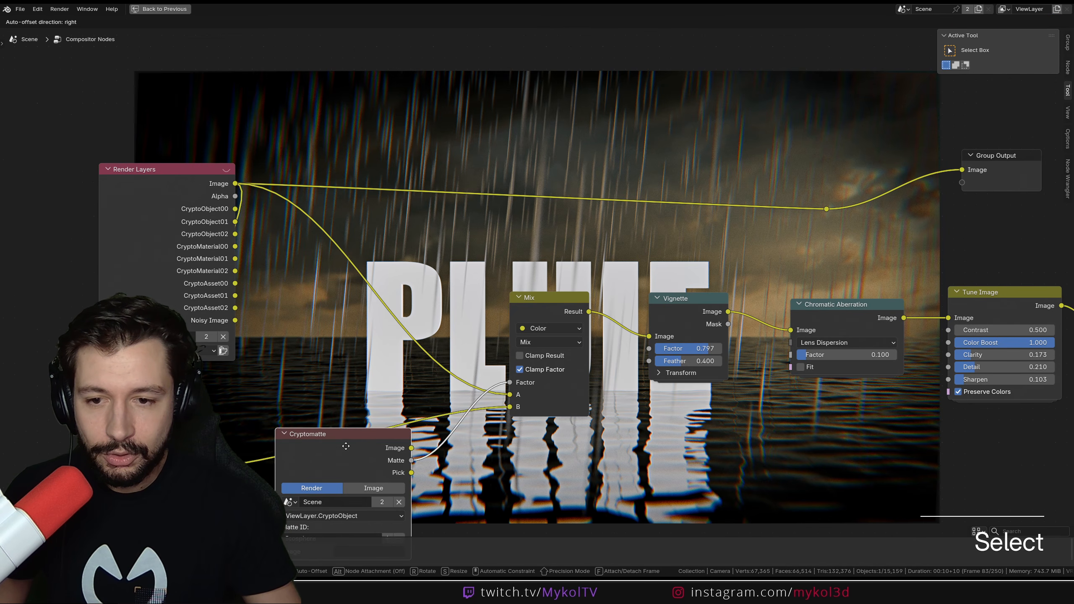
pyautogui.moveTo(345, 446); pyautogui.dragTo(353, 452)
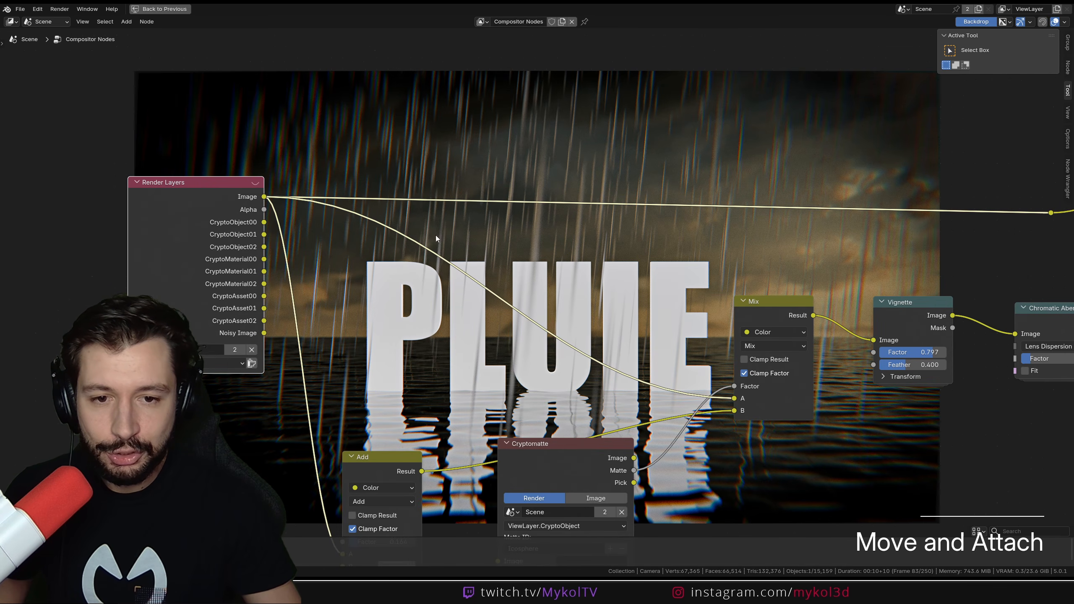
# Shift the nodes after Mix further along and insert a Color Balance node between Mix and Vignette.
pyautogui.hotkey('shift', 'a')
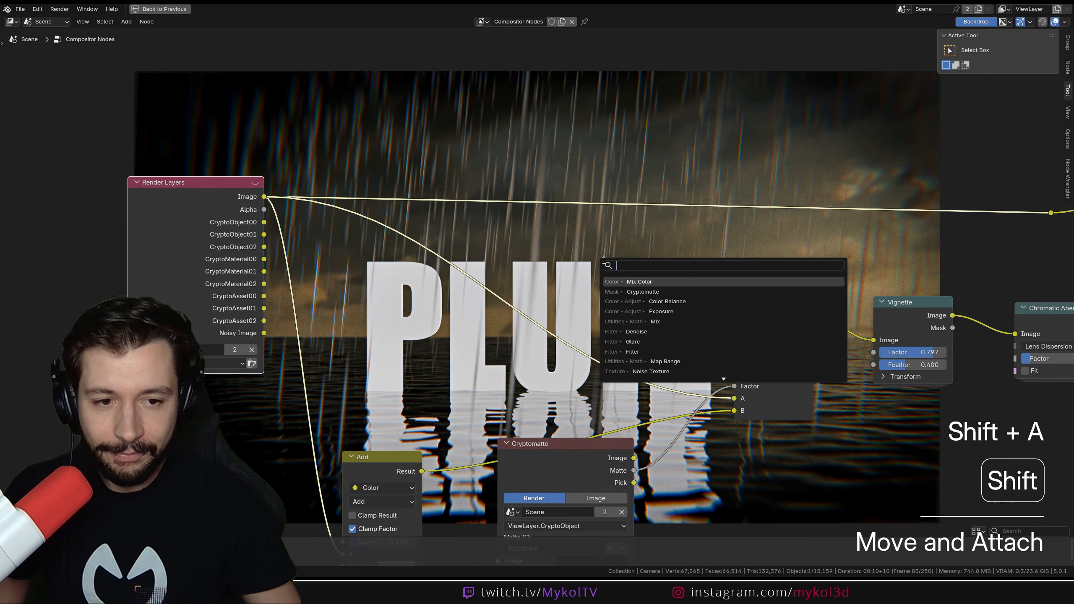
pyautogui.press('Escape')
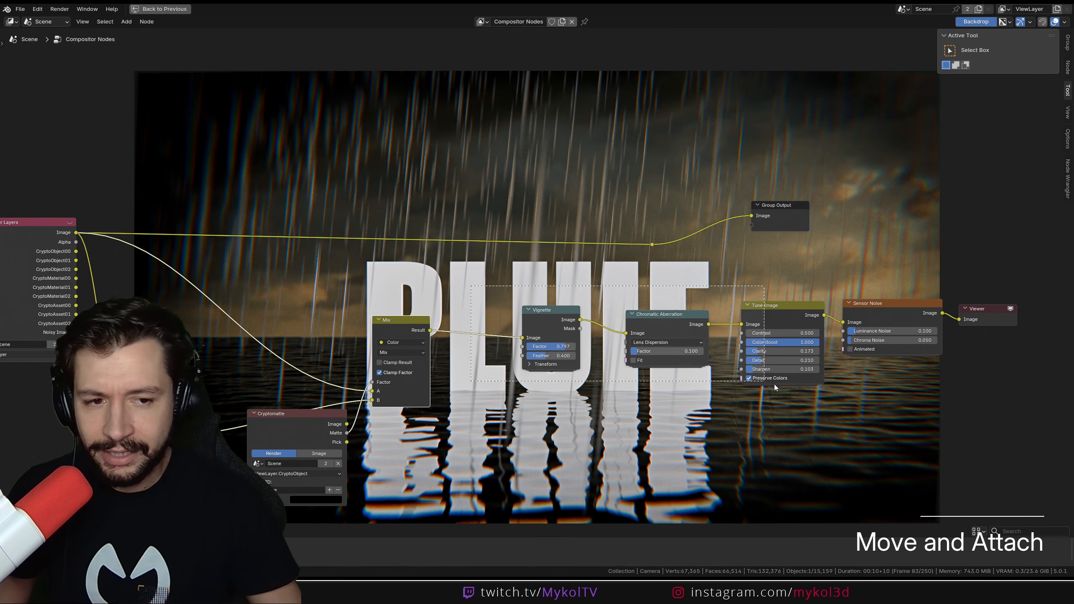
pyautogui.click(660, 299)
pyautogui.hotkey('shift', 'a')
pyautogui.write('color ba')
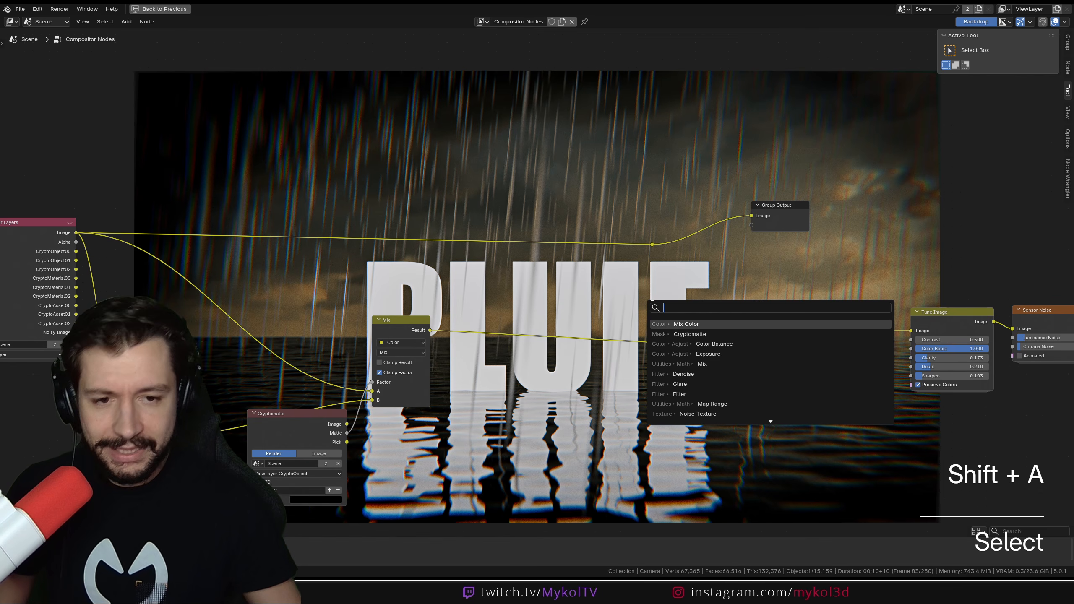
pyautogui.press('Return')
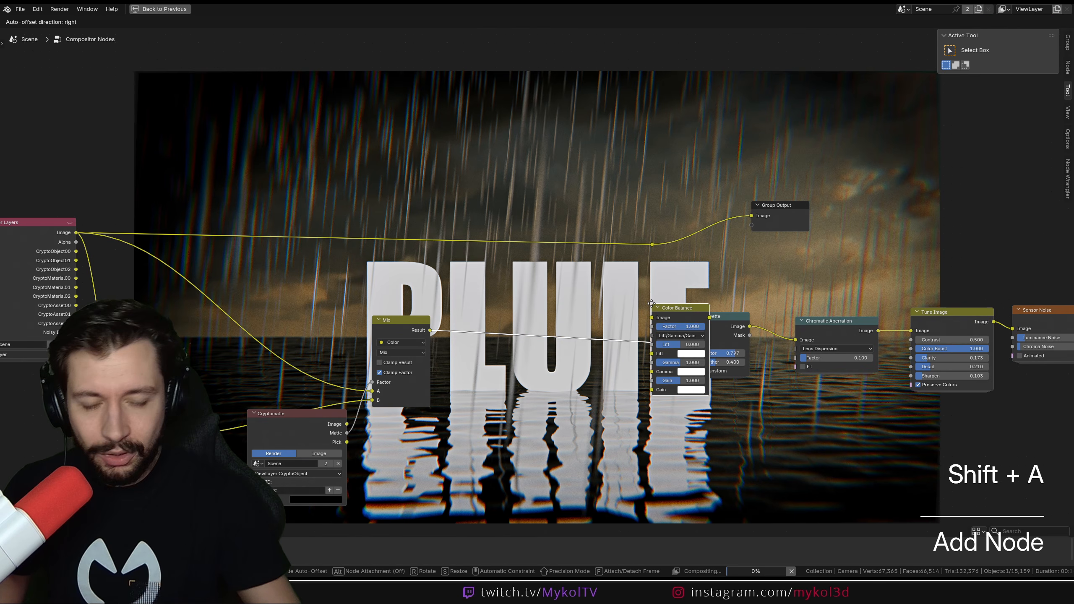
pyautogui.click(617, 362)
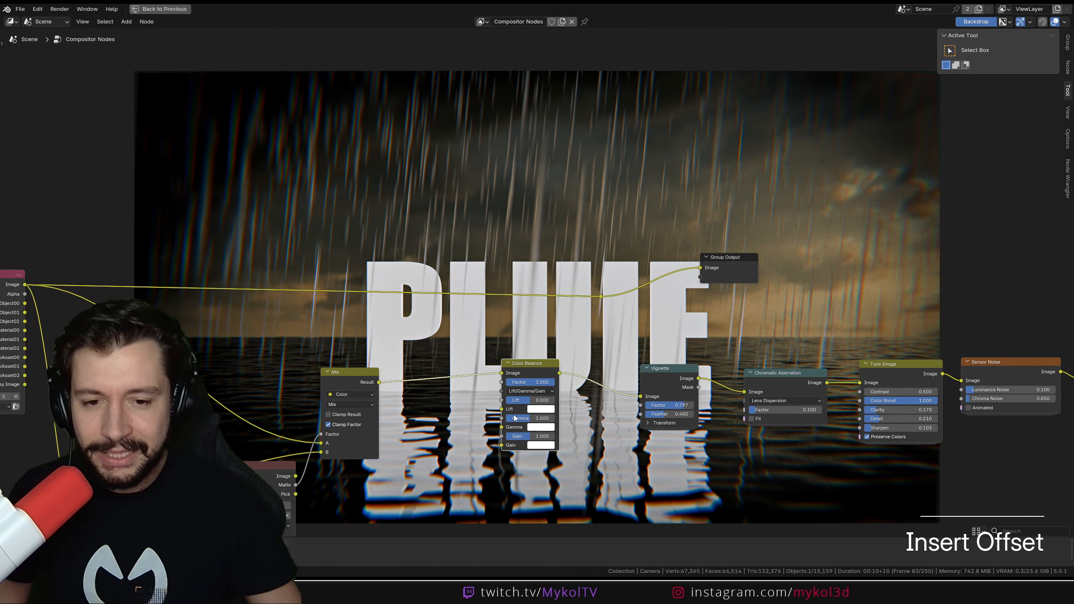
# Tint the Color Balance Lift color a pale warm orange and set the Lift value to 0.028.
pyautogui.click(540, 409)
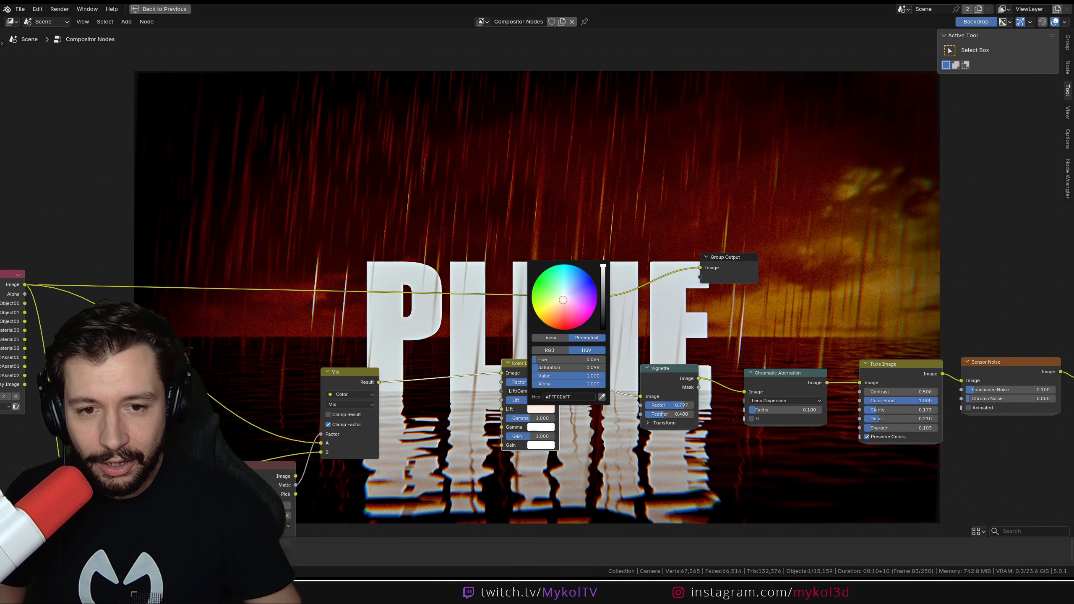
pyautogui.moveTo(563, 299); pyautogui.dragTo(564, 300)
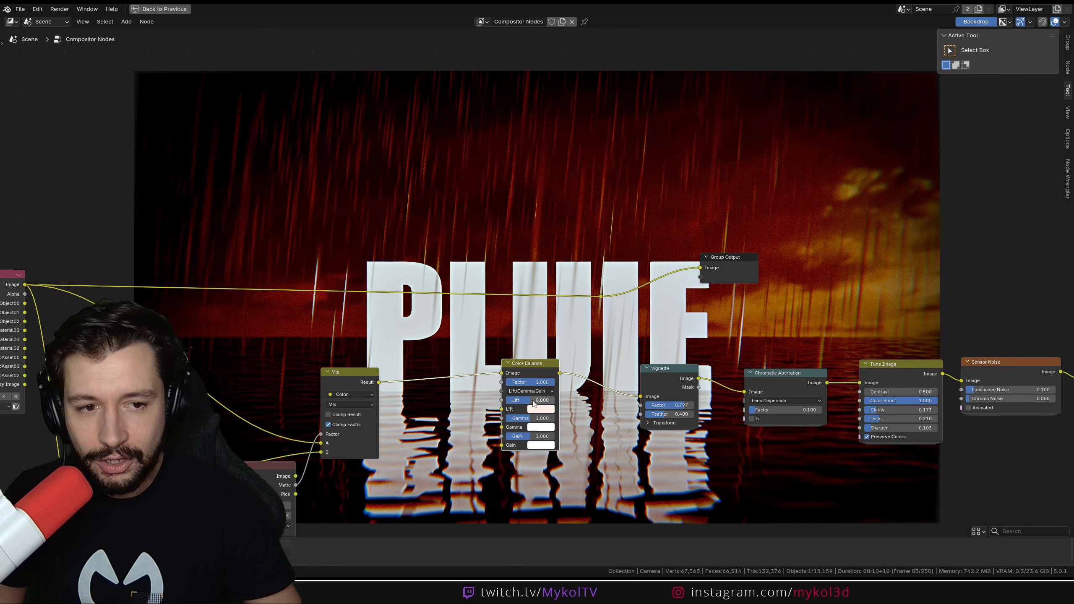
pyautogui.moveTo(538, 400); pyautogui.dragTo(531, 400)
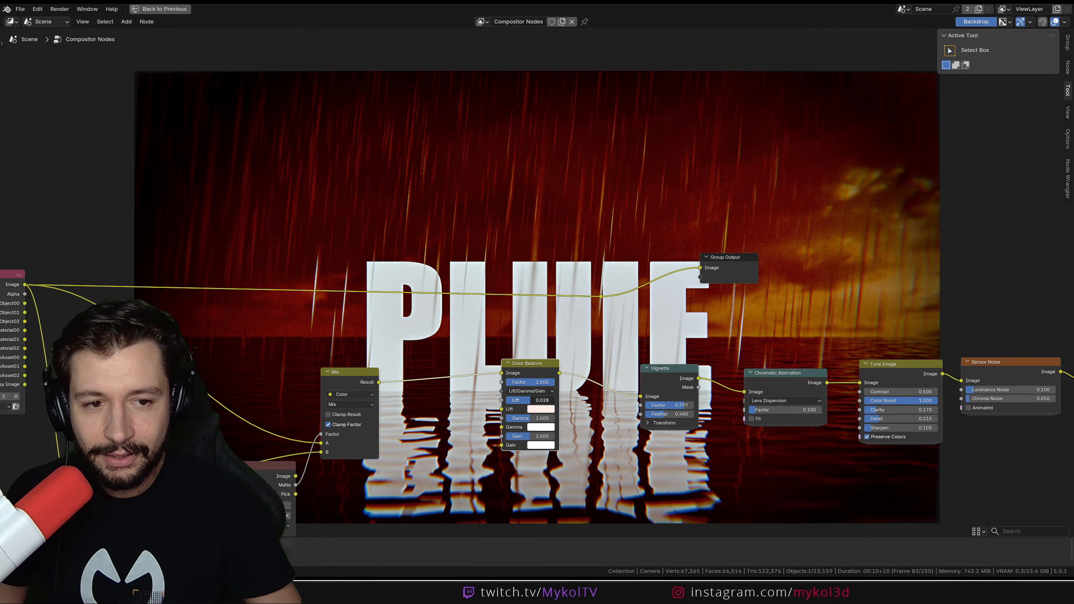
# Tint the Color Balance Gamma color a pale warm tone with Hue 0.031 and Saturation 0.131.
pyautogui.click(540, 428)
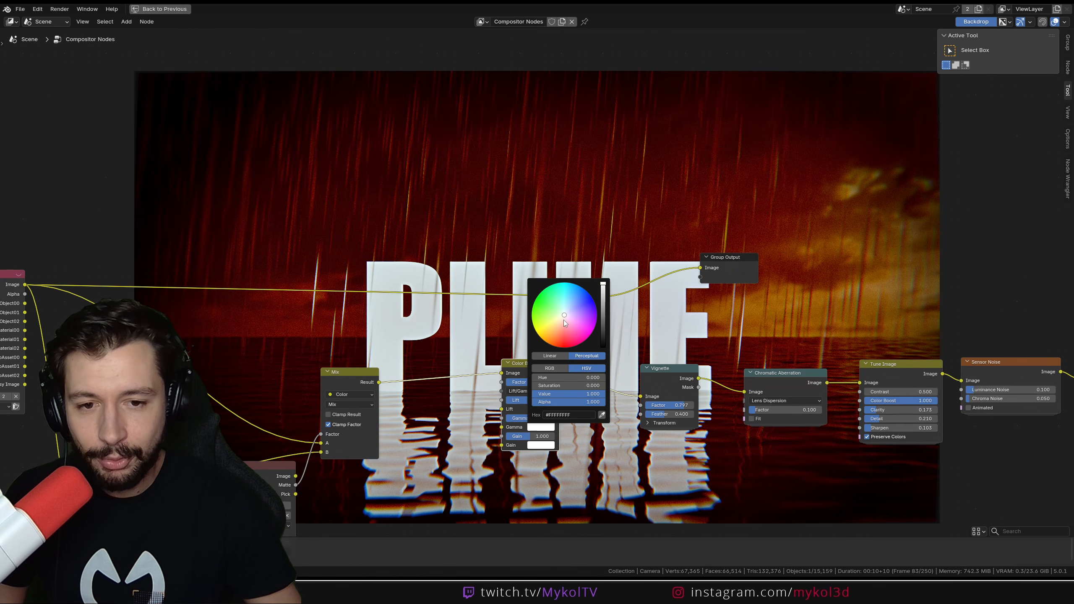
pyautogui.click(564, 319)
pyautogui.moveTo(563, 320); pyautogui.dragTo(563, 319)
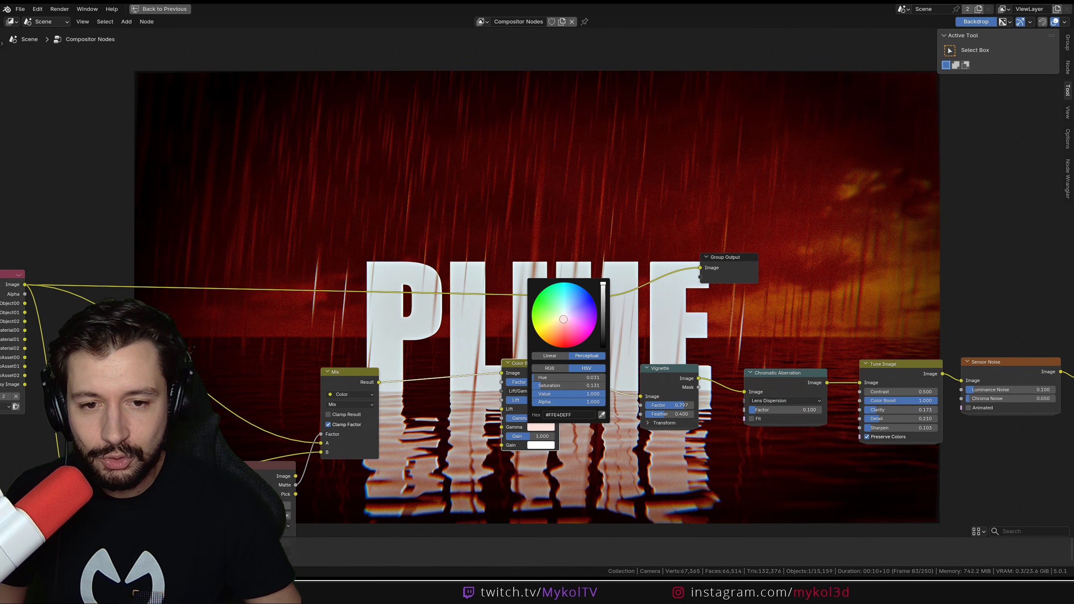
# Tint the Color Balance Gain color a pale warm tone and set the node's Factor to 0.601.
pyautogui.click(540, 444)
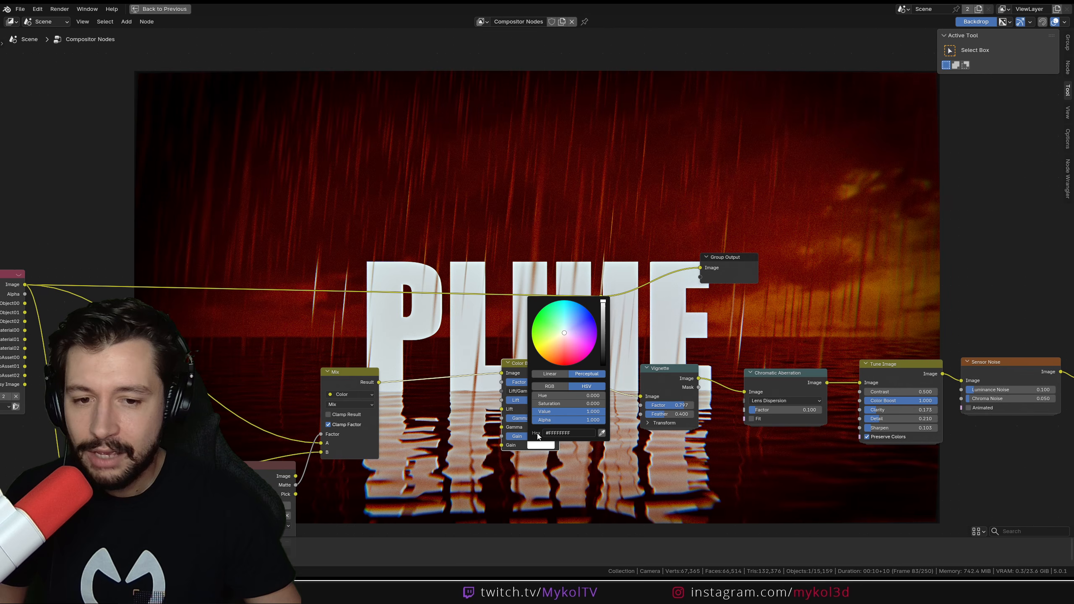
pyautogui.click(563, 337)
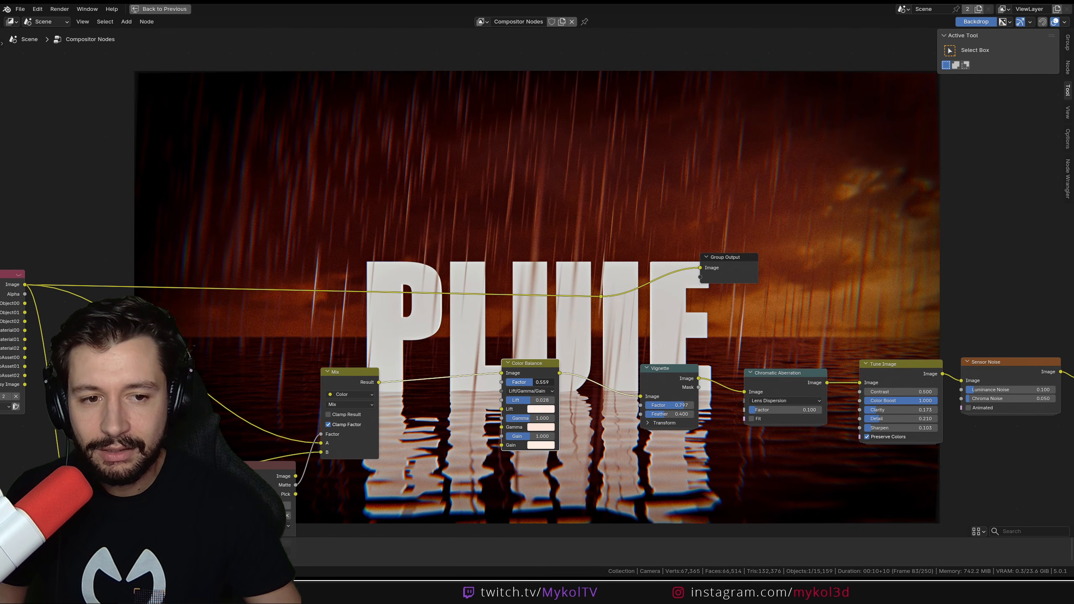
pyautogui.moveTo(531, 382); pyautogui.dragTo(533, 383)
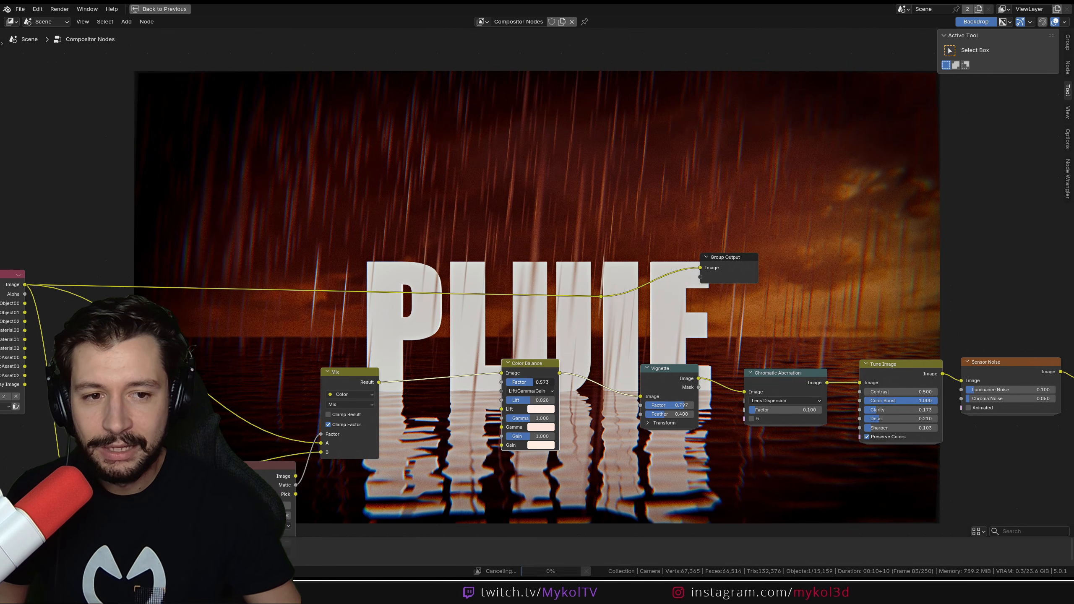
pyautogui.moveTo(820, 521); pyautogui.dragTo(703, 500, button='middle')
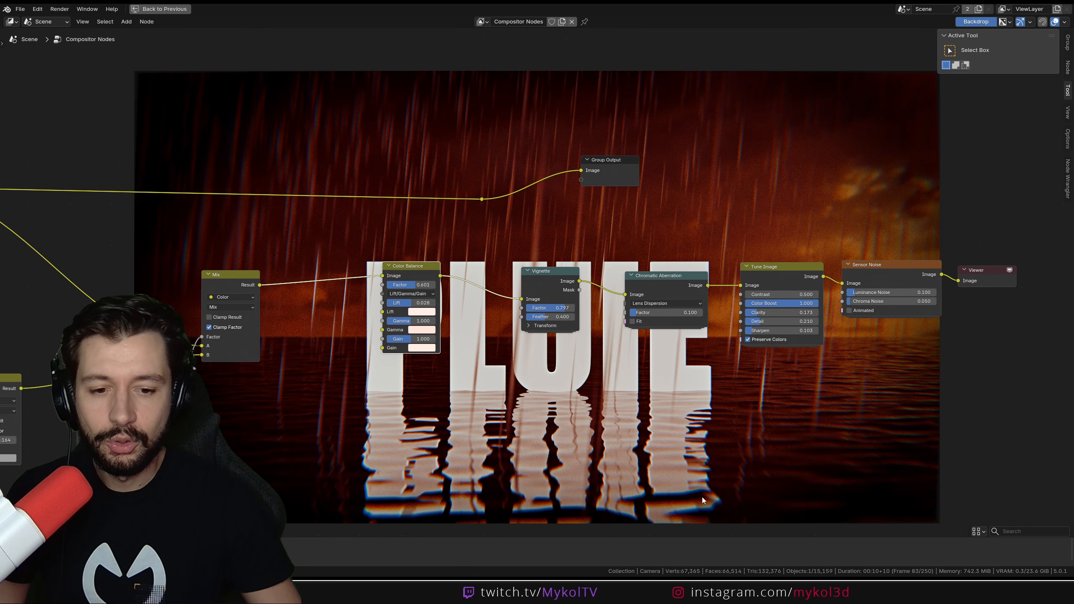
# Switch to the MYKOL Blender window, show its Compositor maximized, and examine the reference Color Balance node's settings and Lift color.
pyautogui.click(634, 556)
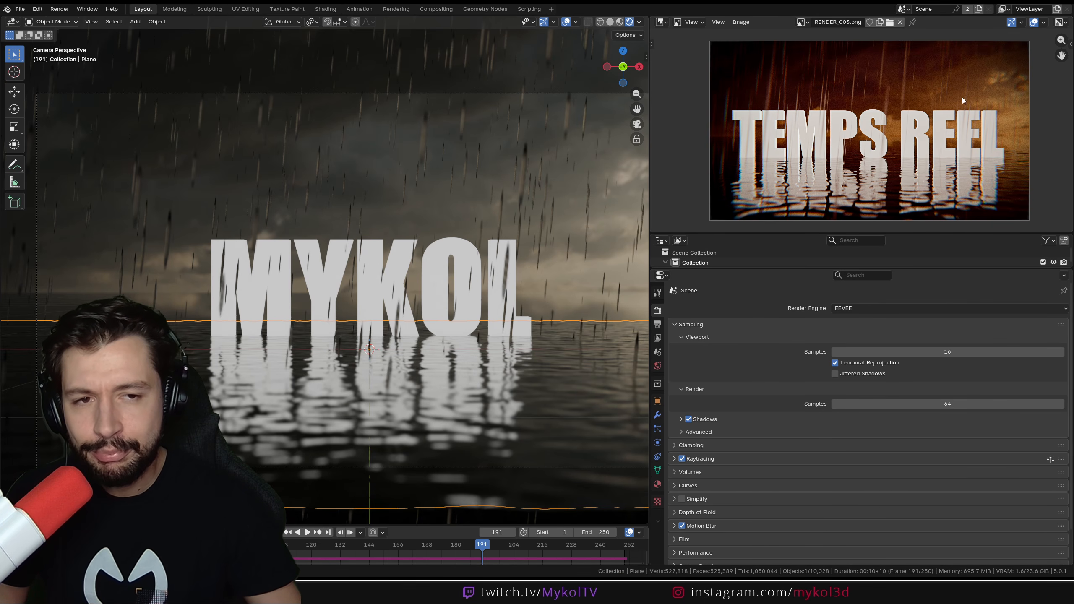
pyautogui.click(662, 22)
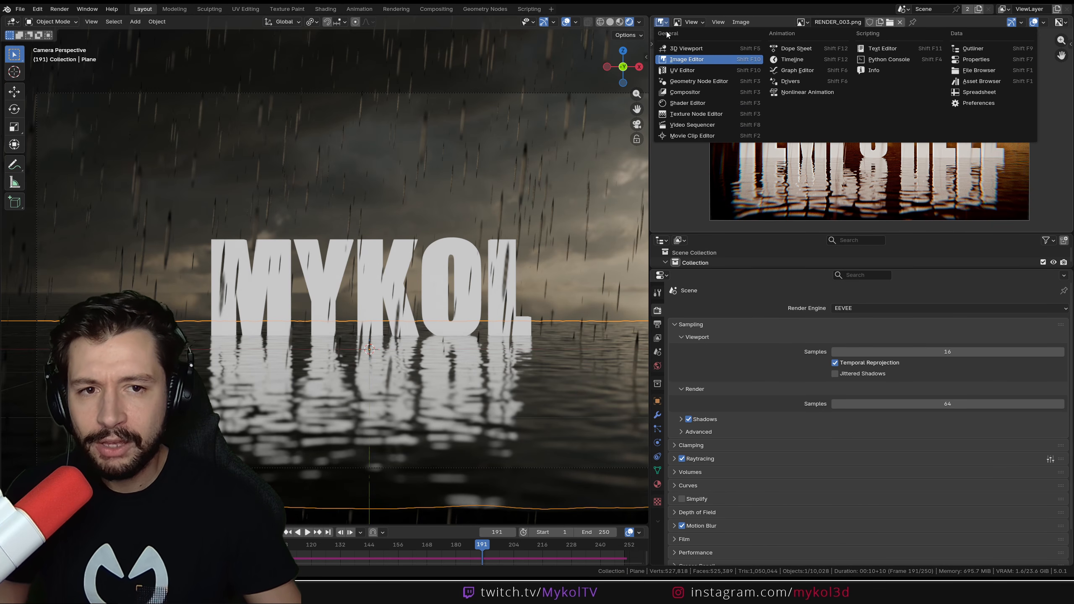
pyautogui.click(695, 93)
pyautogui.hotkey('ctrl', 'space')
pyautogui.moveTo(526, 161); pyautogui.dragTo(578, 374, button='middle')
pyautogui.click(393, 332)
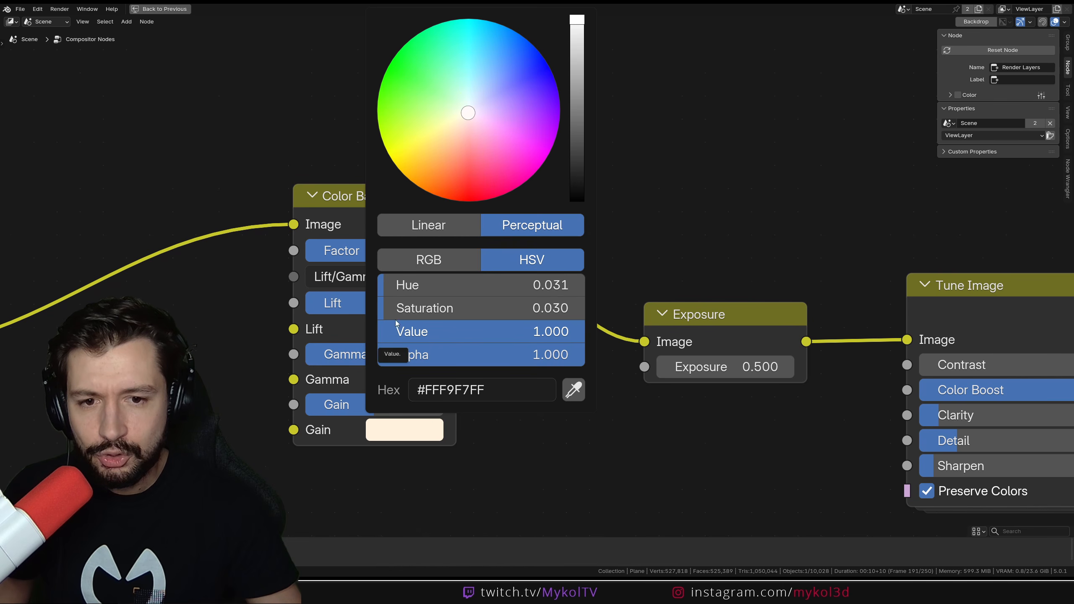
pyautogui.click(405, 329)
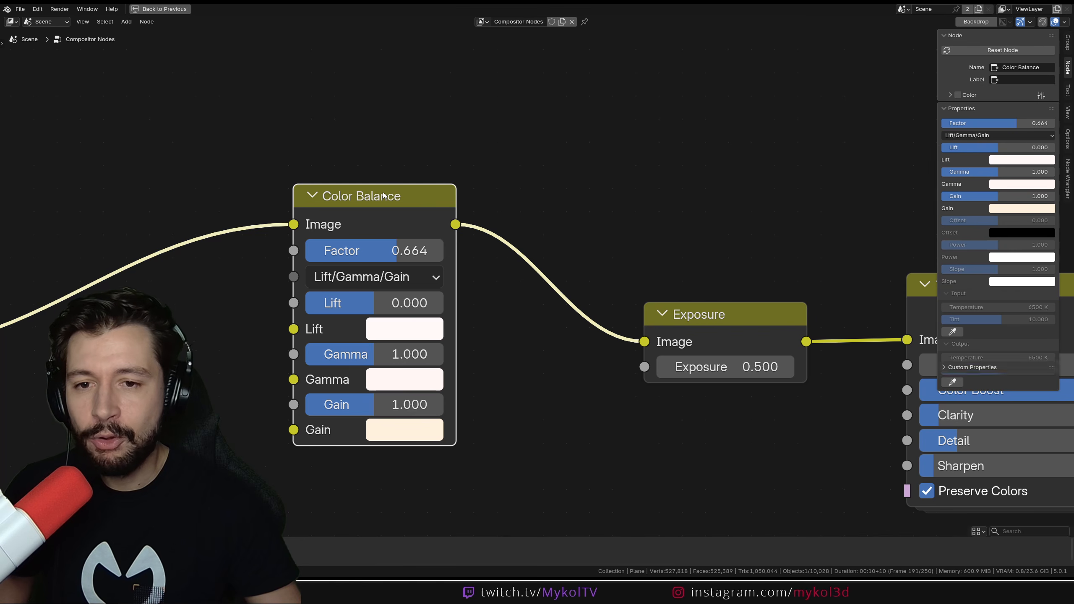
# Examine the Exposure node following the Color Balance in the reference node chain and return to the working file's Compositor.
pyautogui.moveTo(565, 238); pyautogui.dragTo(665, 215, button='middle')
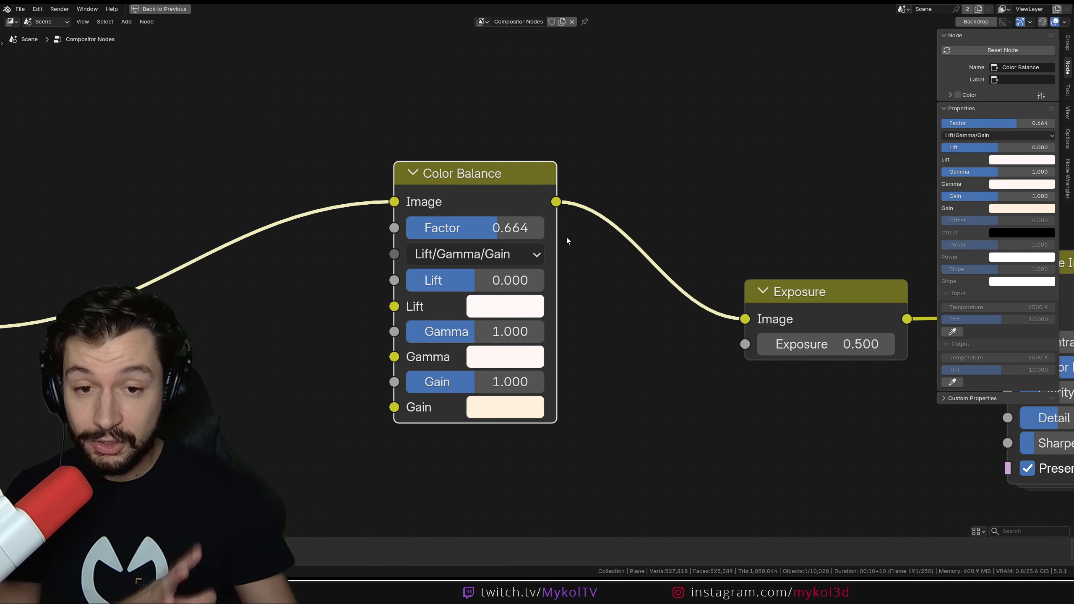
pyautogui.click(514, 307)
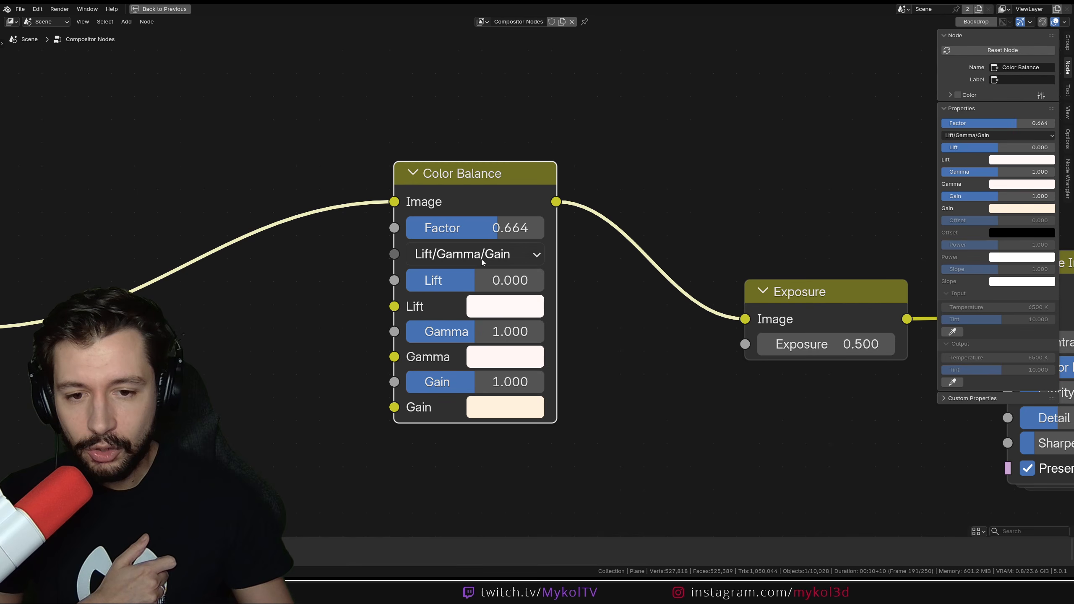
pyautogui.scroll(-6, 506, 404)
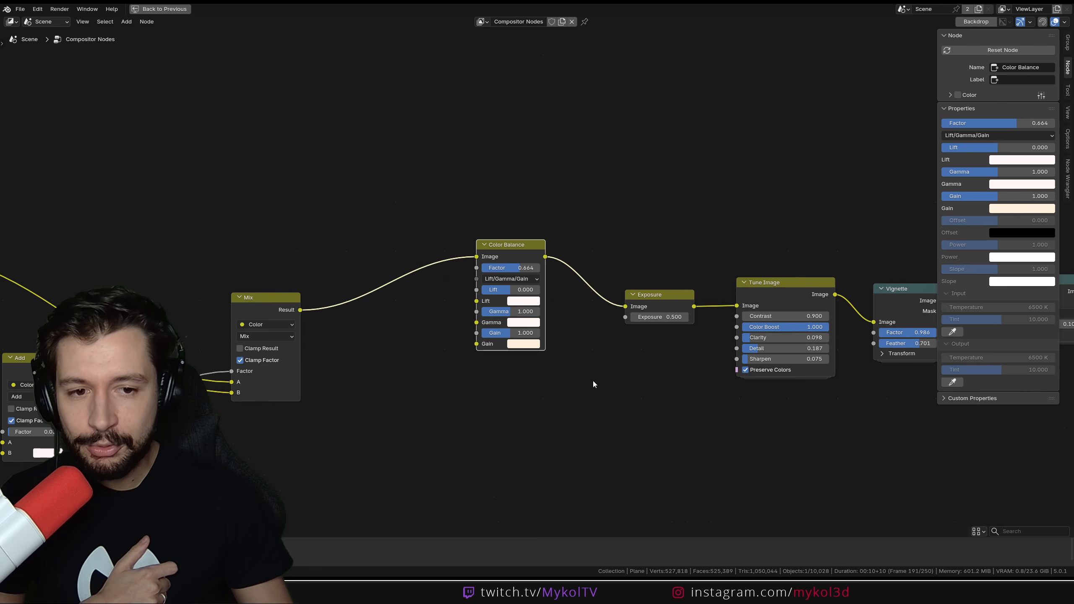
pyautogui.keyDown('ctrl'); pyautogui.hscroll(-5, 609, 296); pyautogui.keyUp('ctrl')
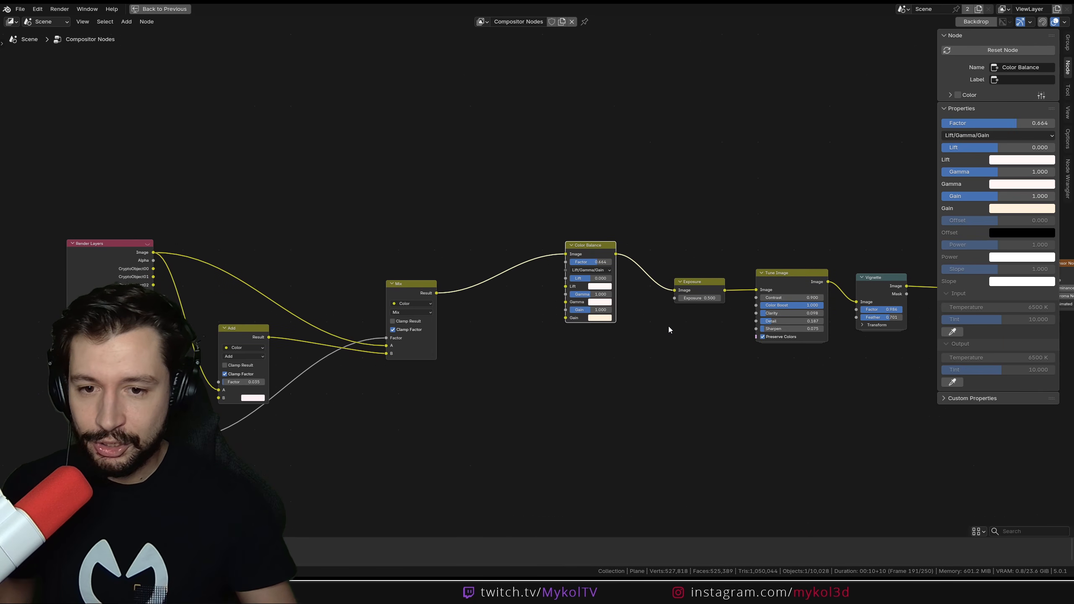
pyautogui.hotkey('ctrl', 'space')
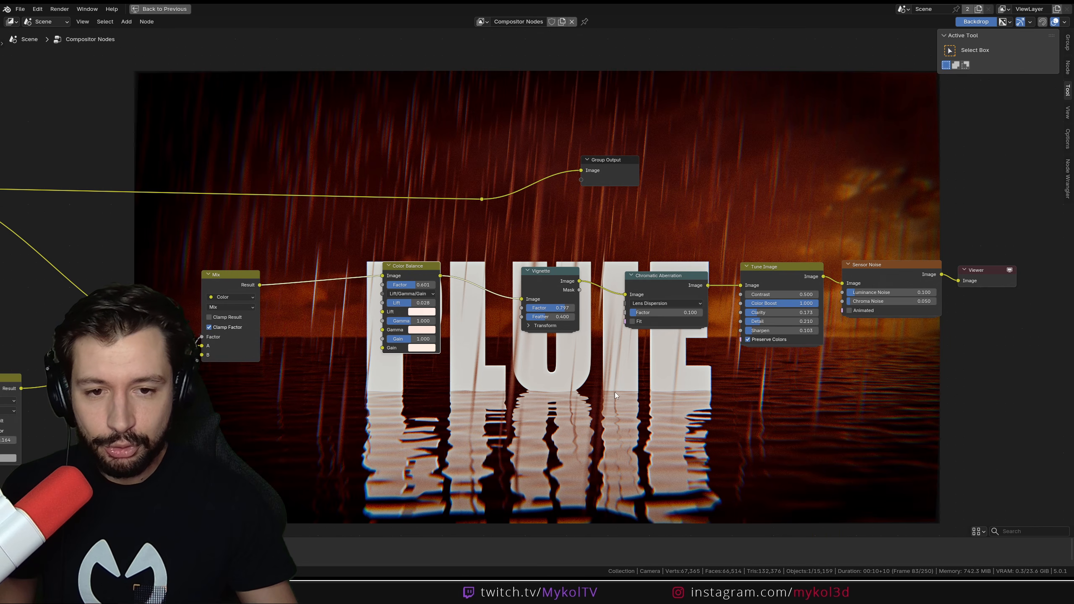
# Insert an Exposure node between the Color Balance and Vignette nodes and set its Exposure to 0.5.
pyautogui.moveTo(434, 267); pyautogui.dragTo(351, 279)
pyautogui.hotkey('shift', 'a')
pyautogui.write('exposure')
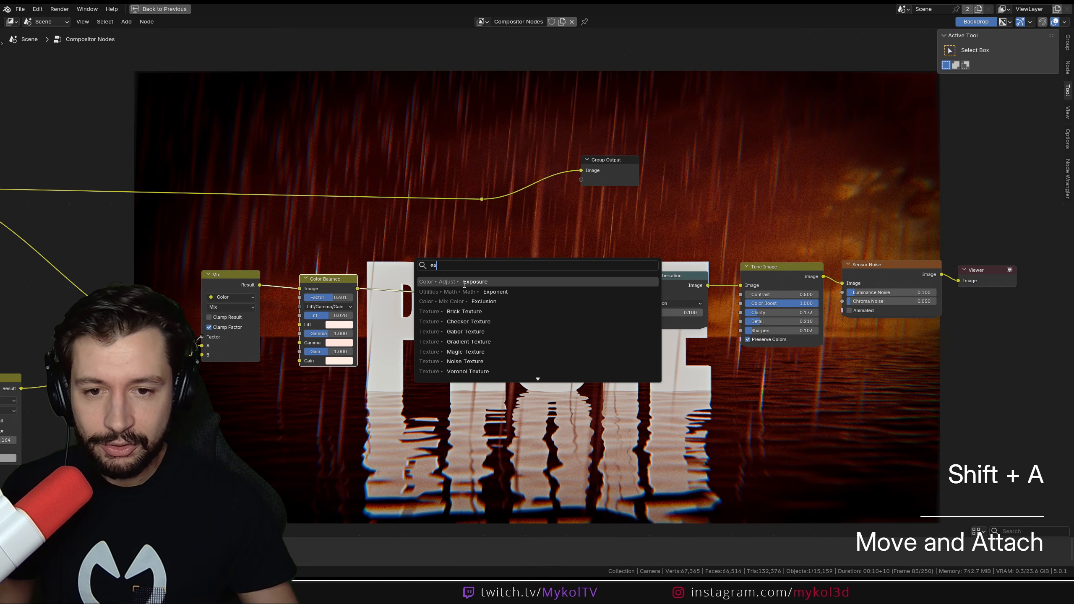
pyautogui.press('Return')
pyautogui.click(410, 279)
pyautogui.doubleClick(442, 303)
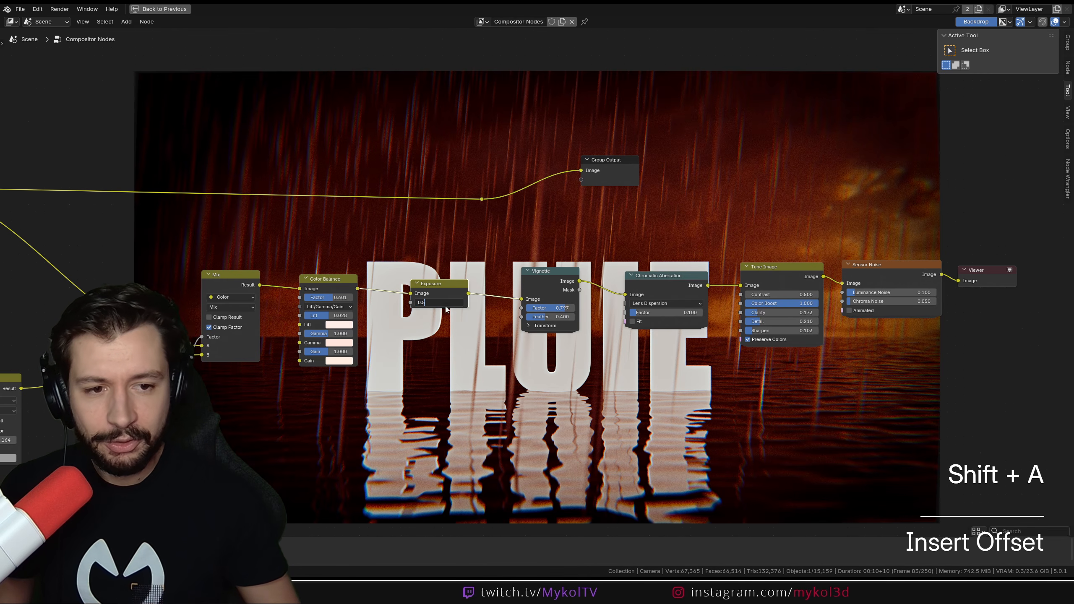
pyautogui.write('0.5')
pyautogui.press('Return')
# Lower the Color Balance node's Factor to about 0.48 and inspect the graded PLUIE image in the backdrop.
pyautogui.moveTo(329, 286); pyautogui.dragTo(480, 300, button='middle')
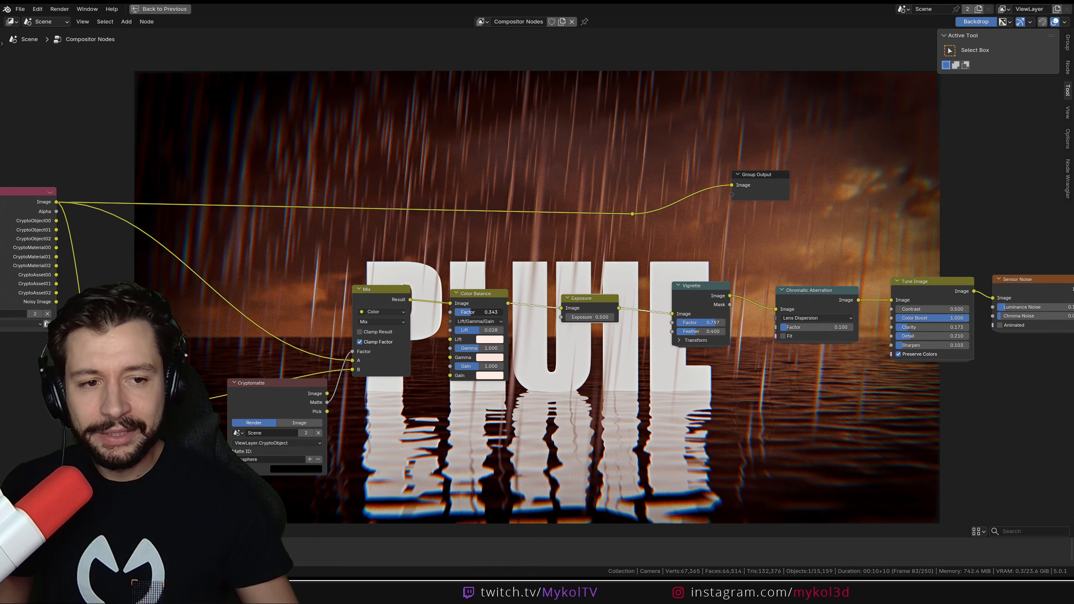
pyautogui.moveTo(703, 246); pyautogui.dragTo(689, 536, button='middle')
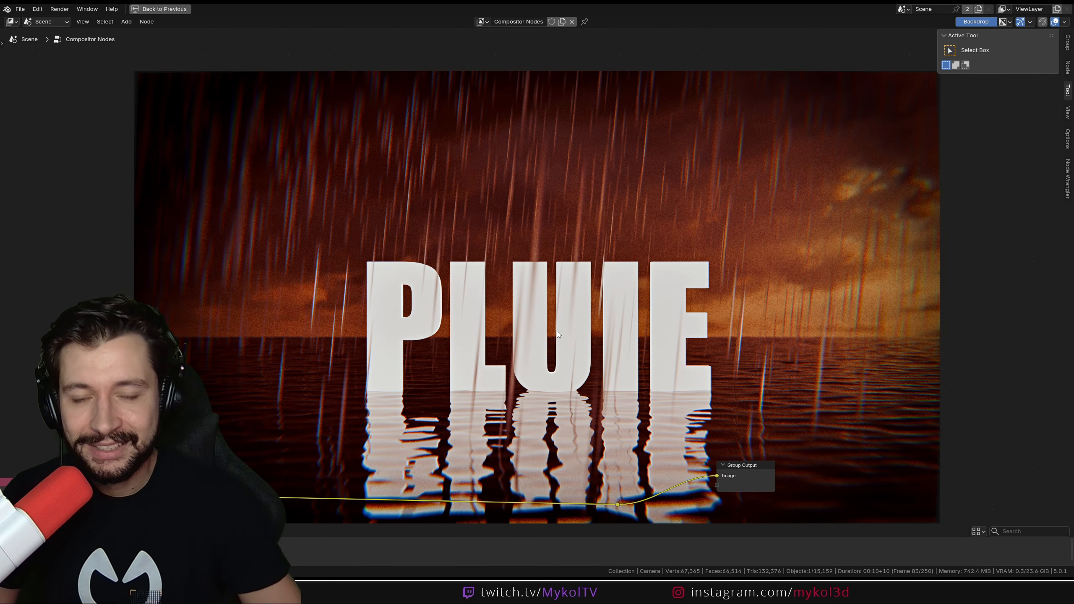
pyautogui.scroll(-2, 557, 331)
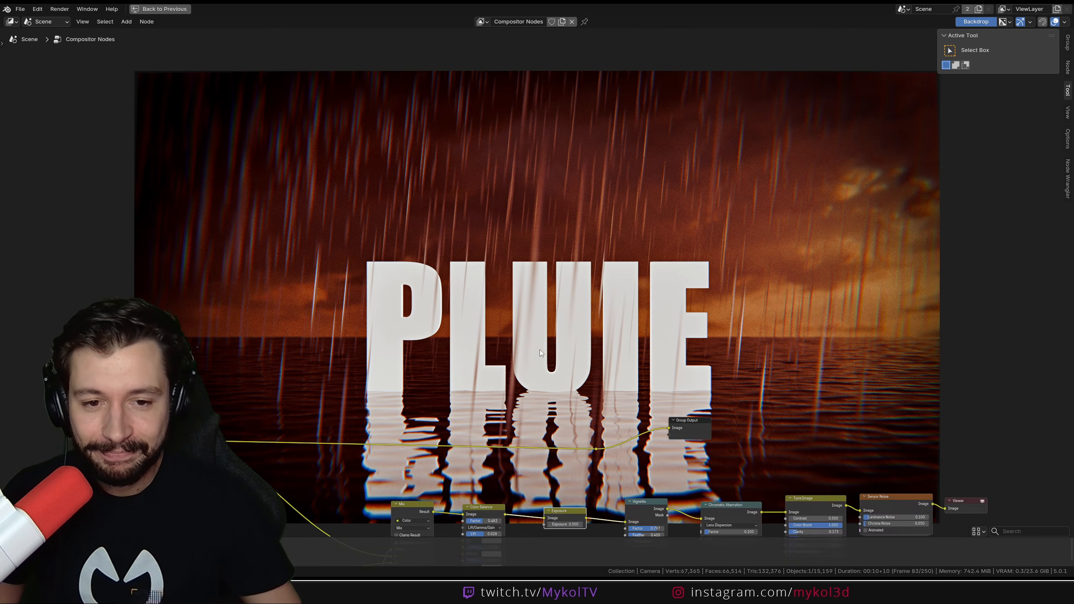
pyautogui.moveTo(540, 350); pyautogui.dragTo(578, 95, button='middle')
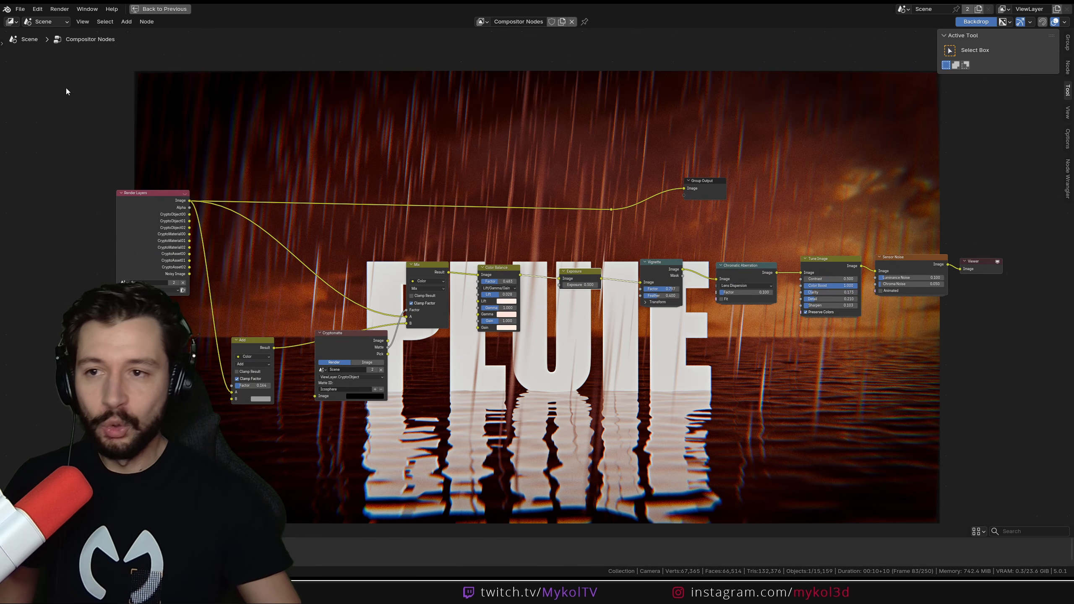
# Turn the Compositor area back into a 3D Viewport in the multi-area layout and set the render engine to EEVEE.
pyautogui.click(11, 21)
pyautogui.click(42, 46)
pyautogui.hotkey('ctrl', 'space')
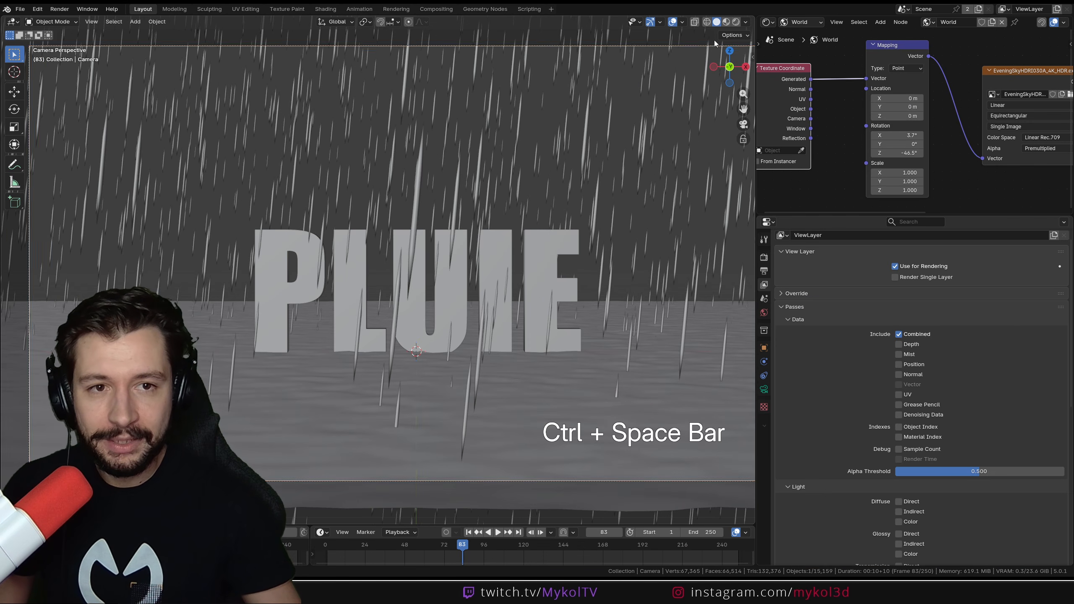
pyautogui.click(765, 257)
pyautogui.scroll(1, 908, 250)
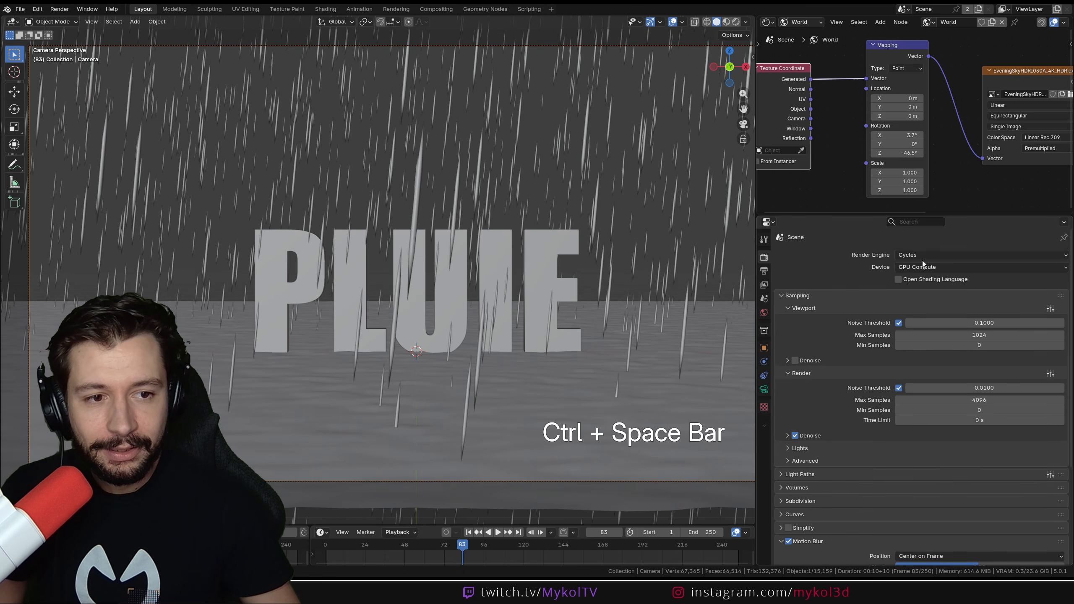
pyautogui.click(922, 256)
pyautogui.click(921, 270)
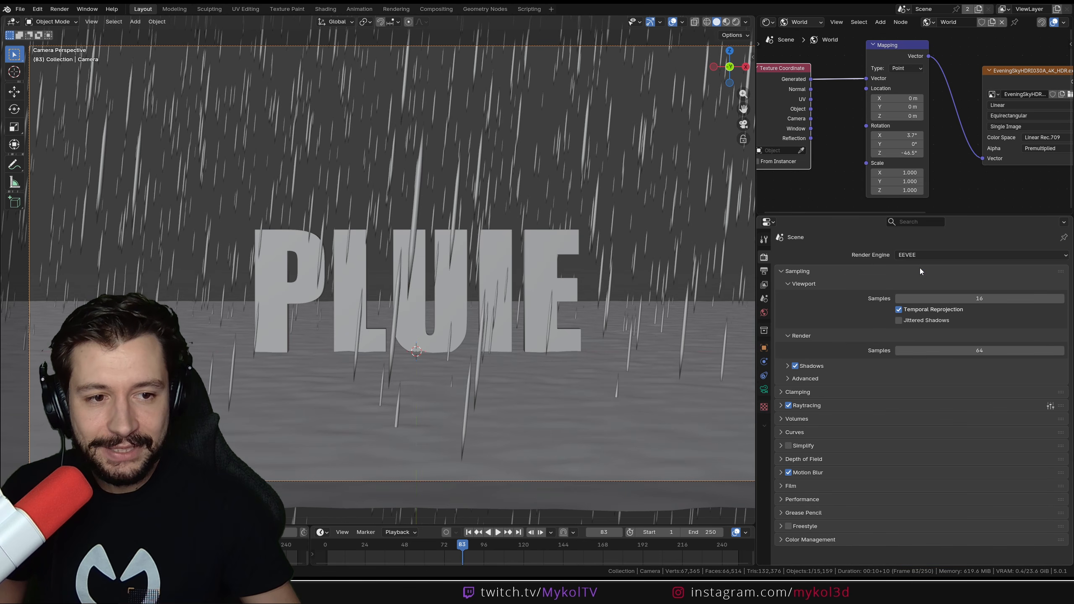
# Show the 3D Viewport in Rendered shading with the viewport Compositor set to Always.
pyautogui.click(736, 21)
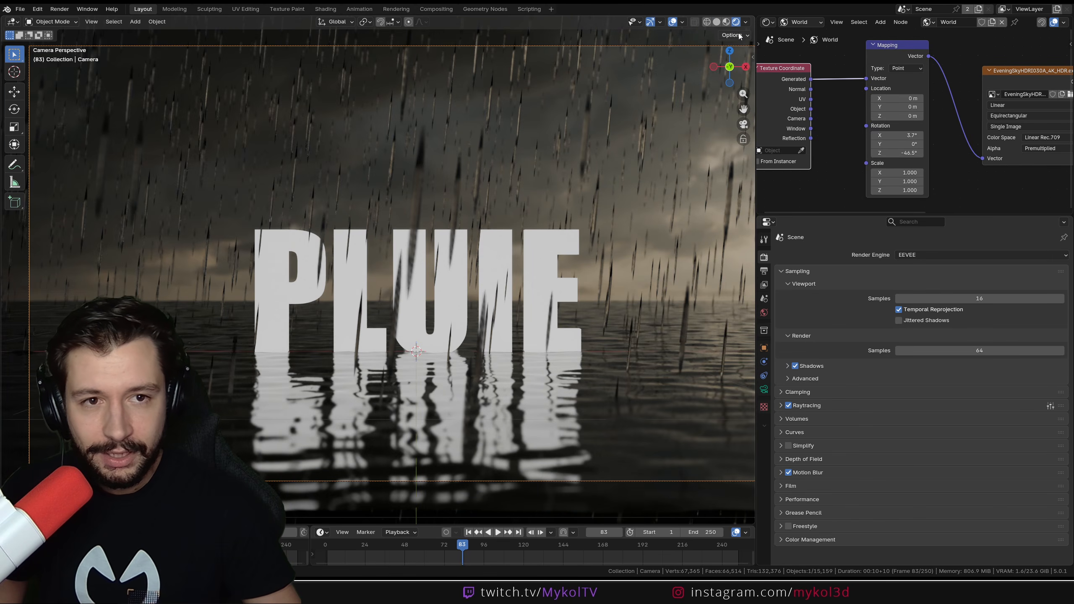
pyautogui.click(746, 22)
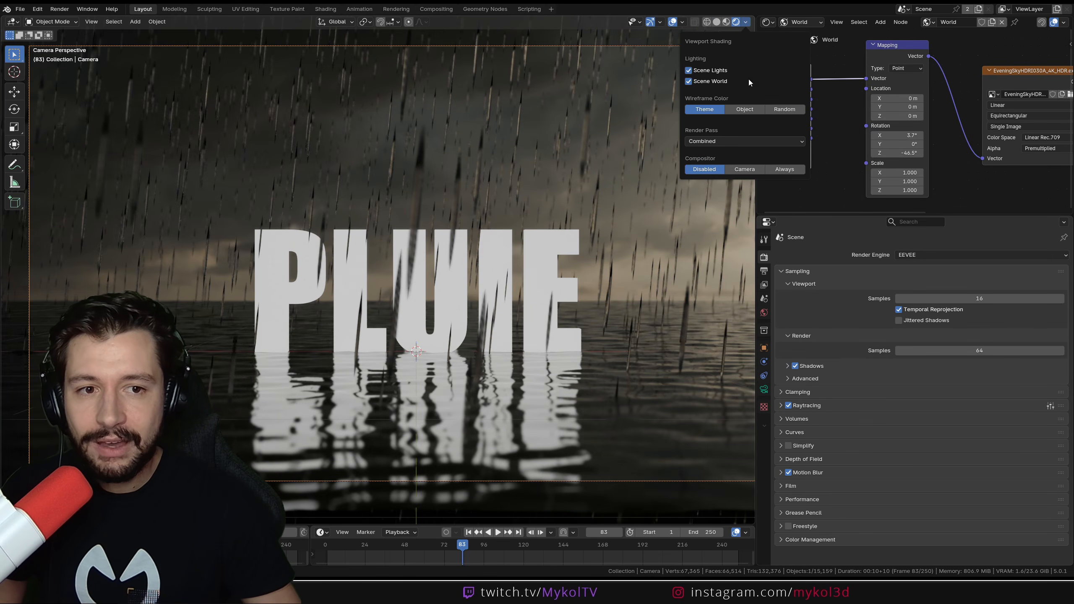
pyautogui.click(785, 169)
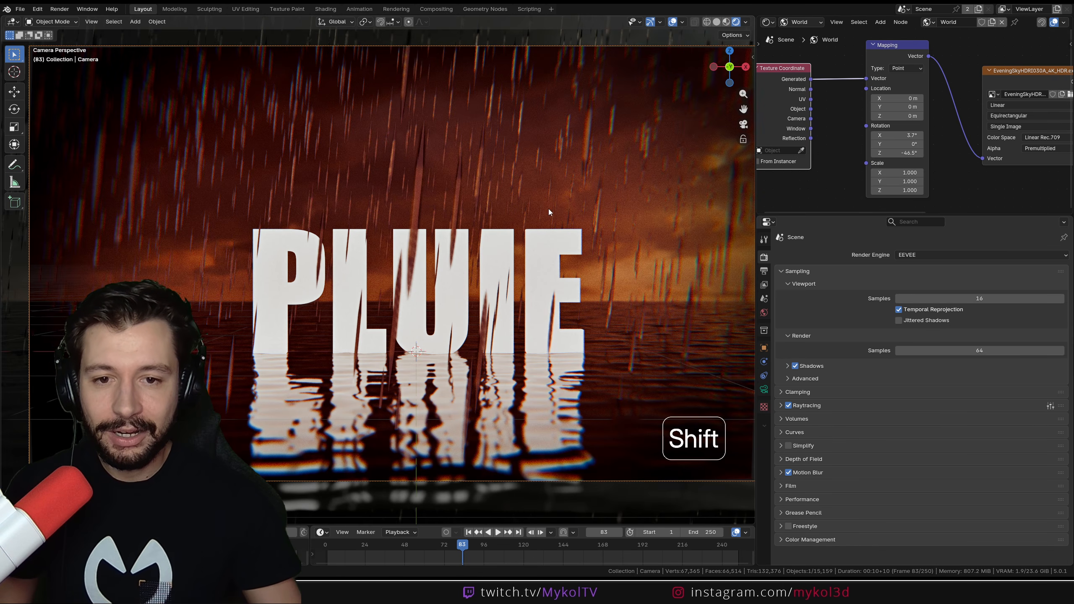
# Play the composited rain animation from the start and check the rain around frame 120.
pyautogui.press('space')
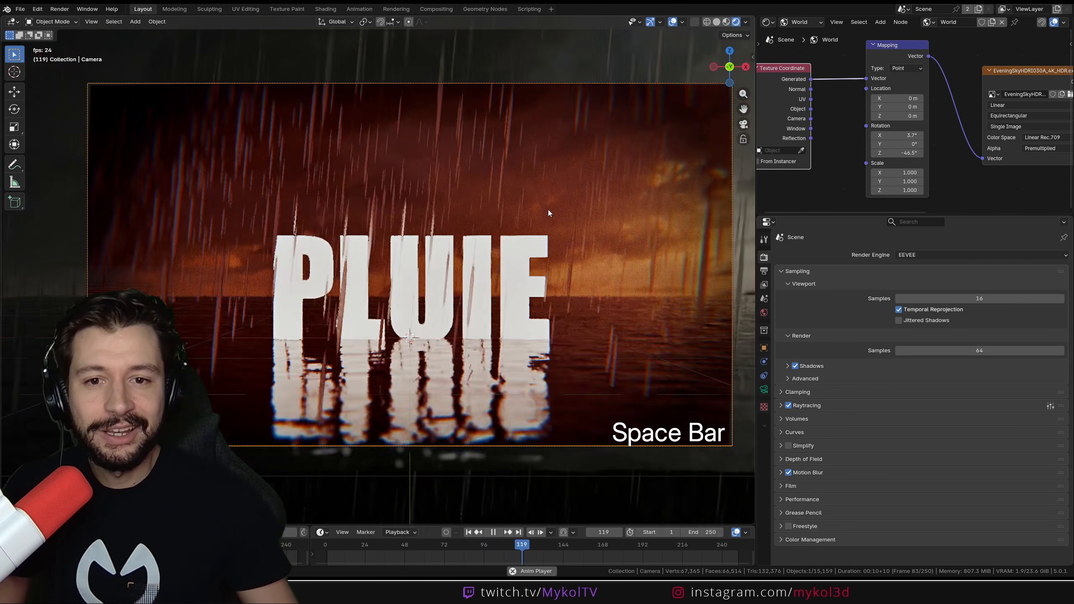
pyautogui.hotkey('shift', 'Left')
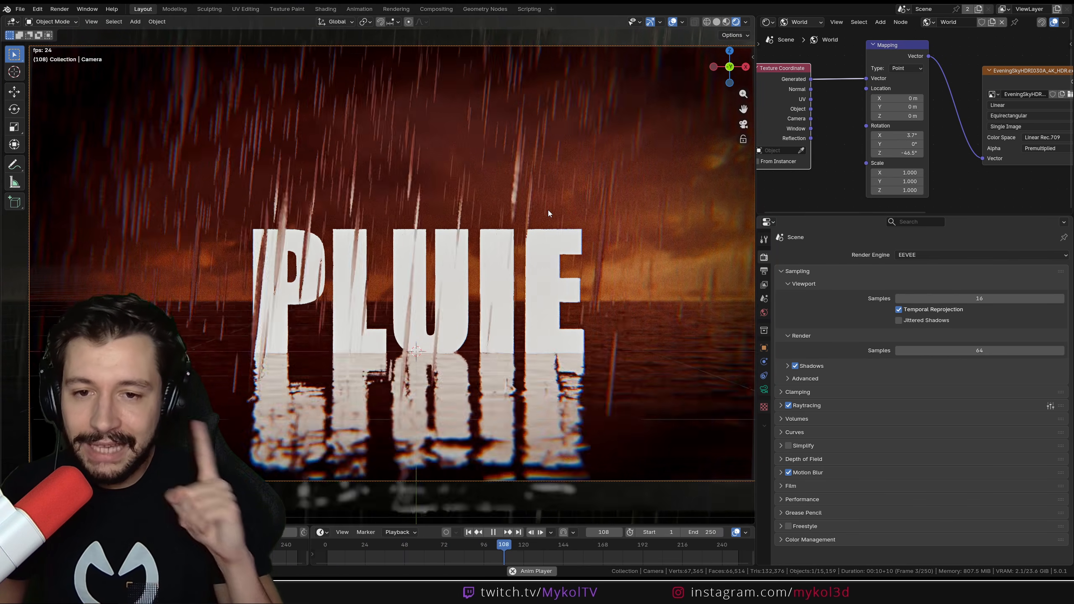
pyautogui.press('space')
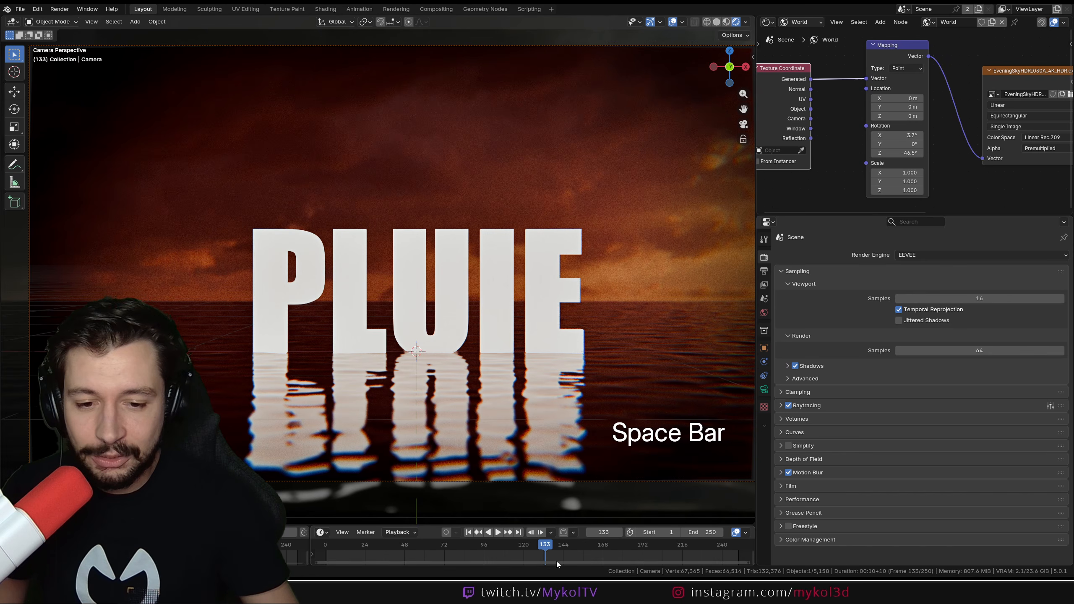
pyautogui.click(524, 550)
pyautogui.press('space')
pyautogui.press('space')
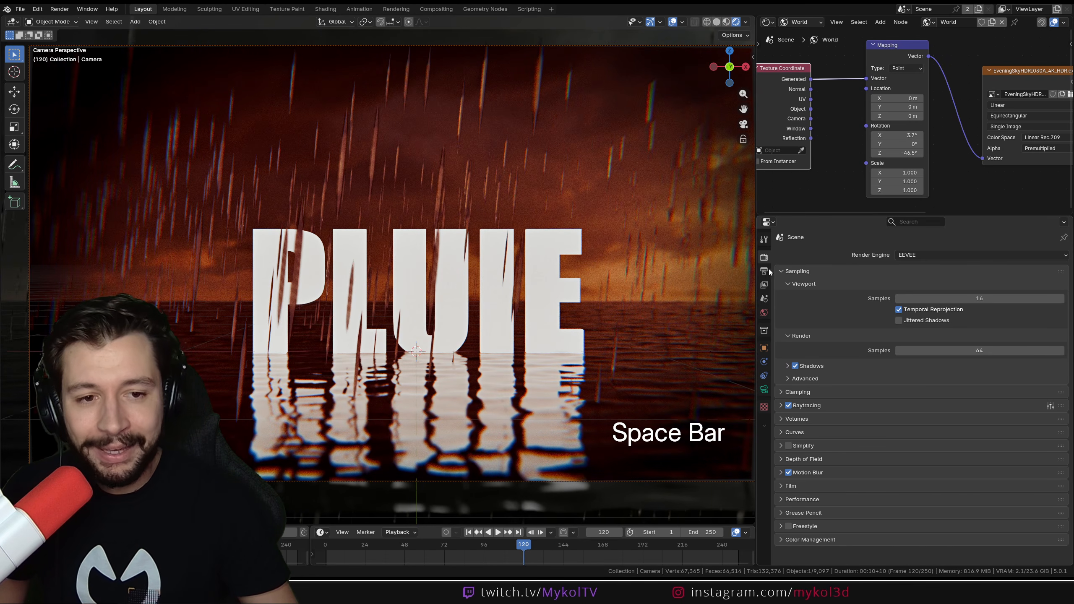
# Set the scene's end frame to 120 in the output frame range.
pyautogui.click(765, 272)
pyautogui.click(975, 387)
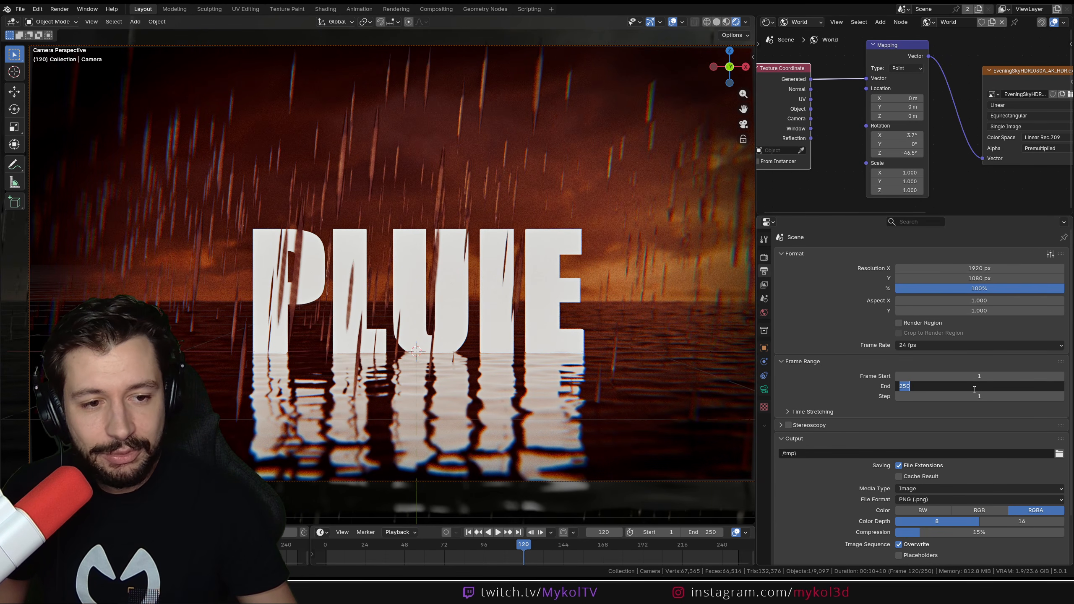
pyautogui.write('120')
pyautogui.press('Return')
# Play the shortened animation in the viewport with overlays and gizmos hidden, and stop playback.
pyautogui.press('space')
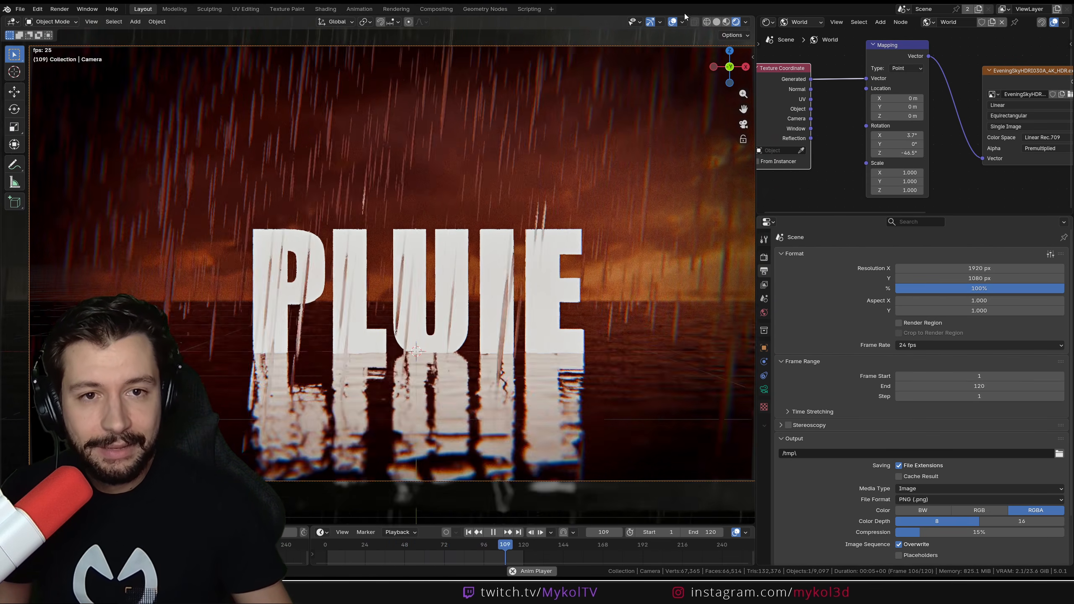
pyautogui.scroll(-1, 473, 228)
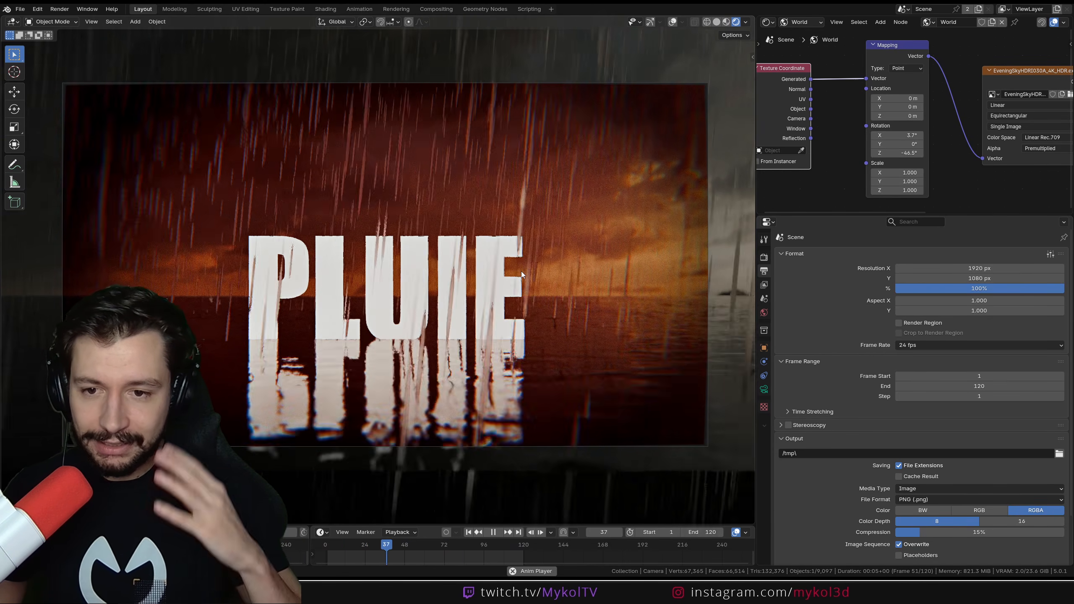
pyautogui.press('space')
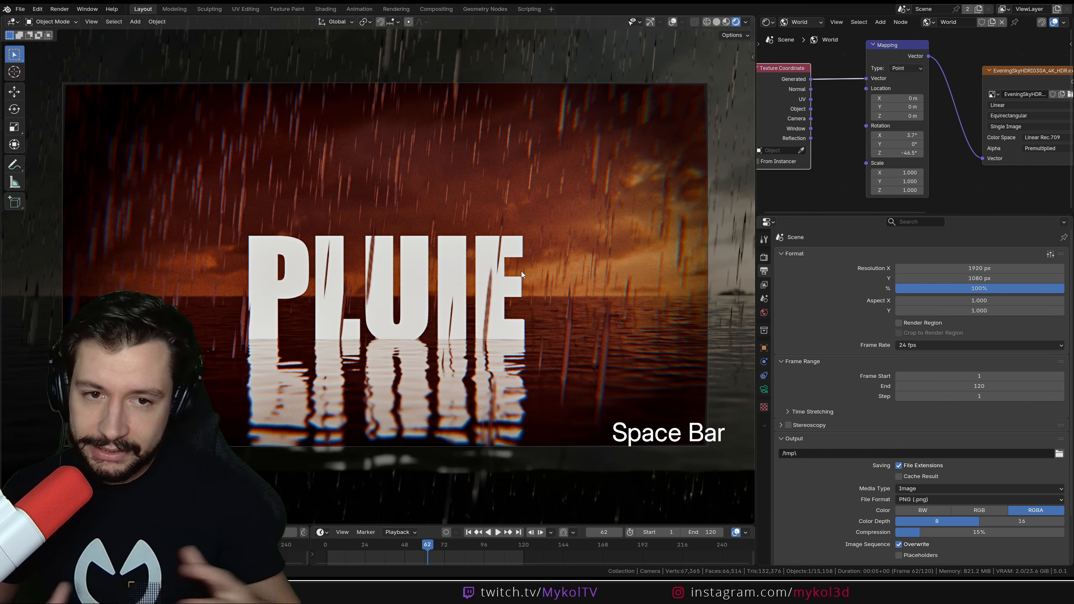
# Preview the composited frame with the Cycles render engine, and restore EEVEE for playing the animation.
pyautogui.click(764, 257)
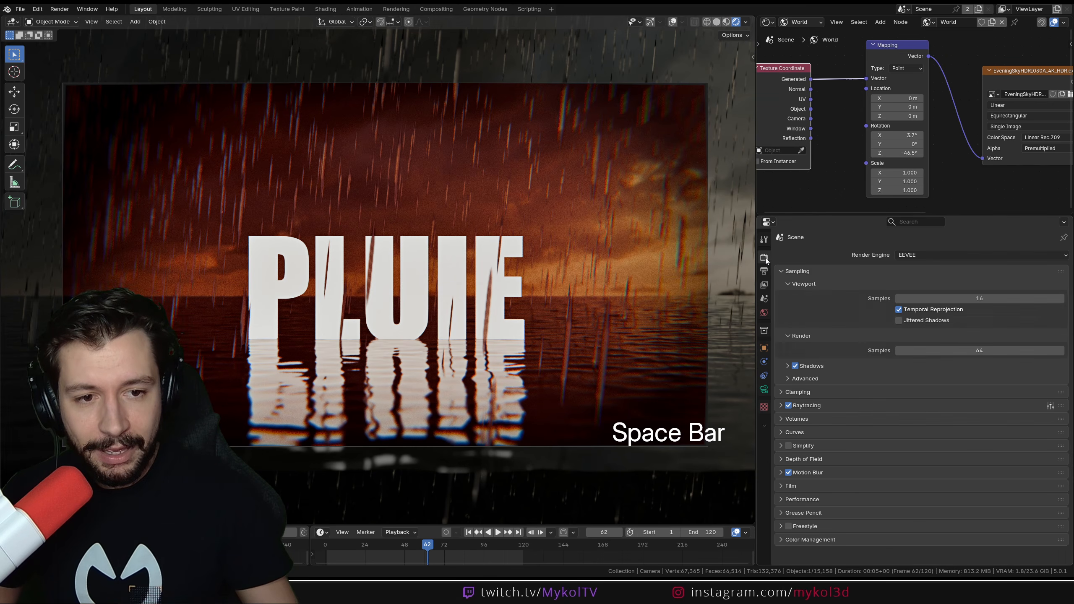
pyautogui.click(908, 256)
pyautogui.click(910, 278)
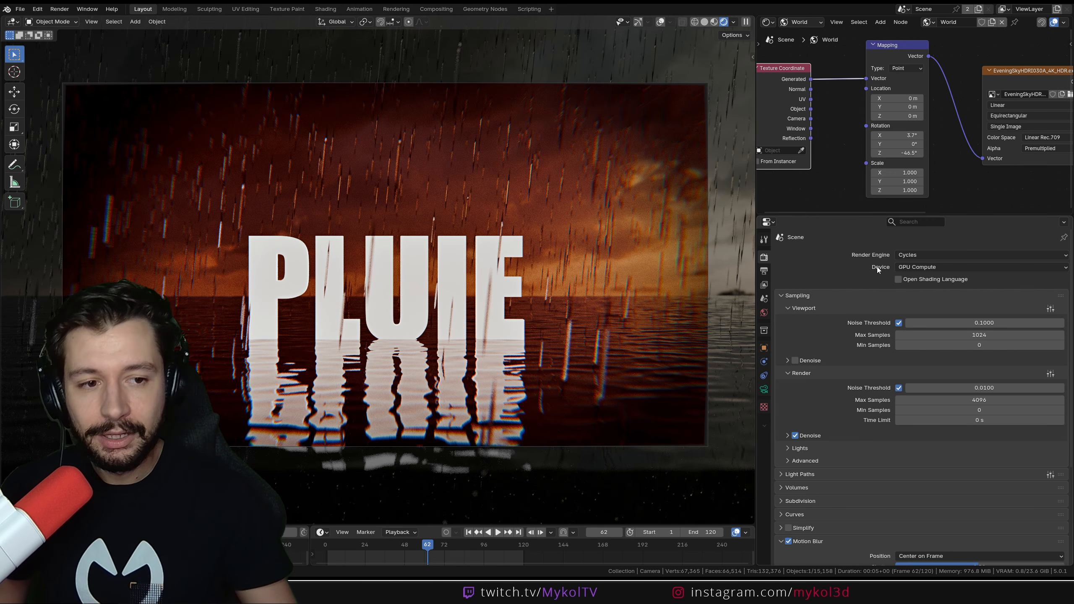
pyautogui.click(916, 253)
pyautogui.click(920, 268)
pyautogui.press('space')
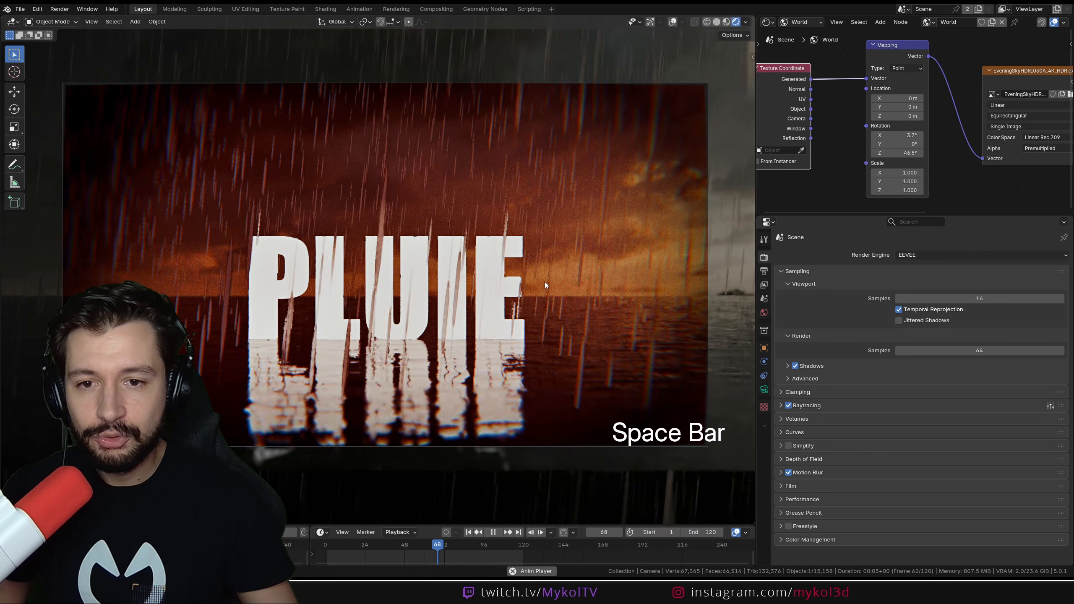